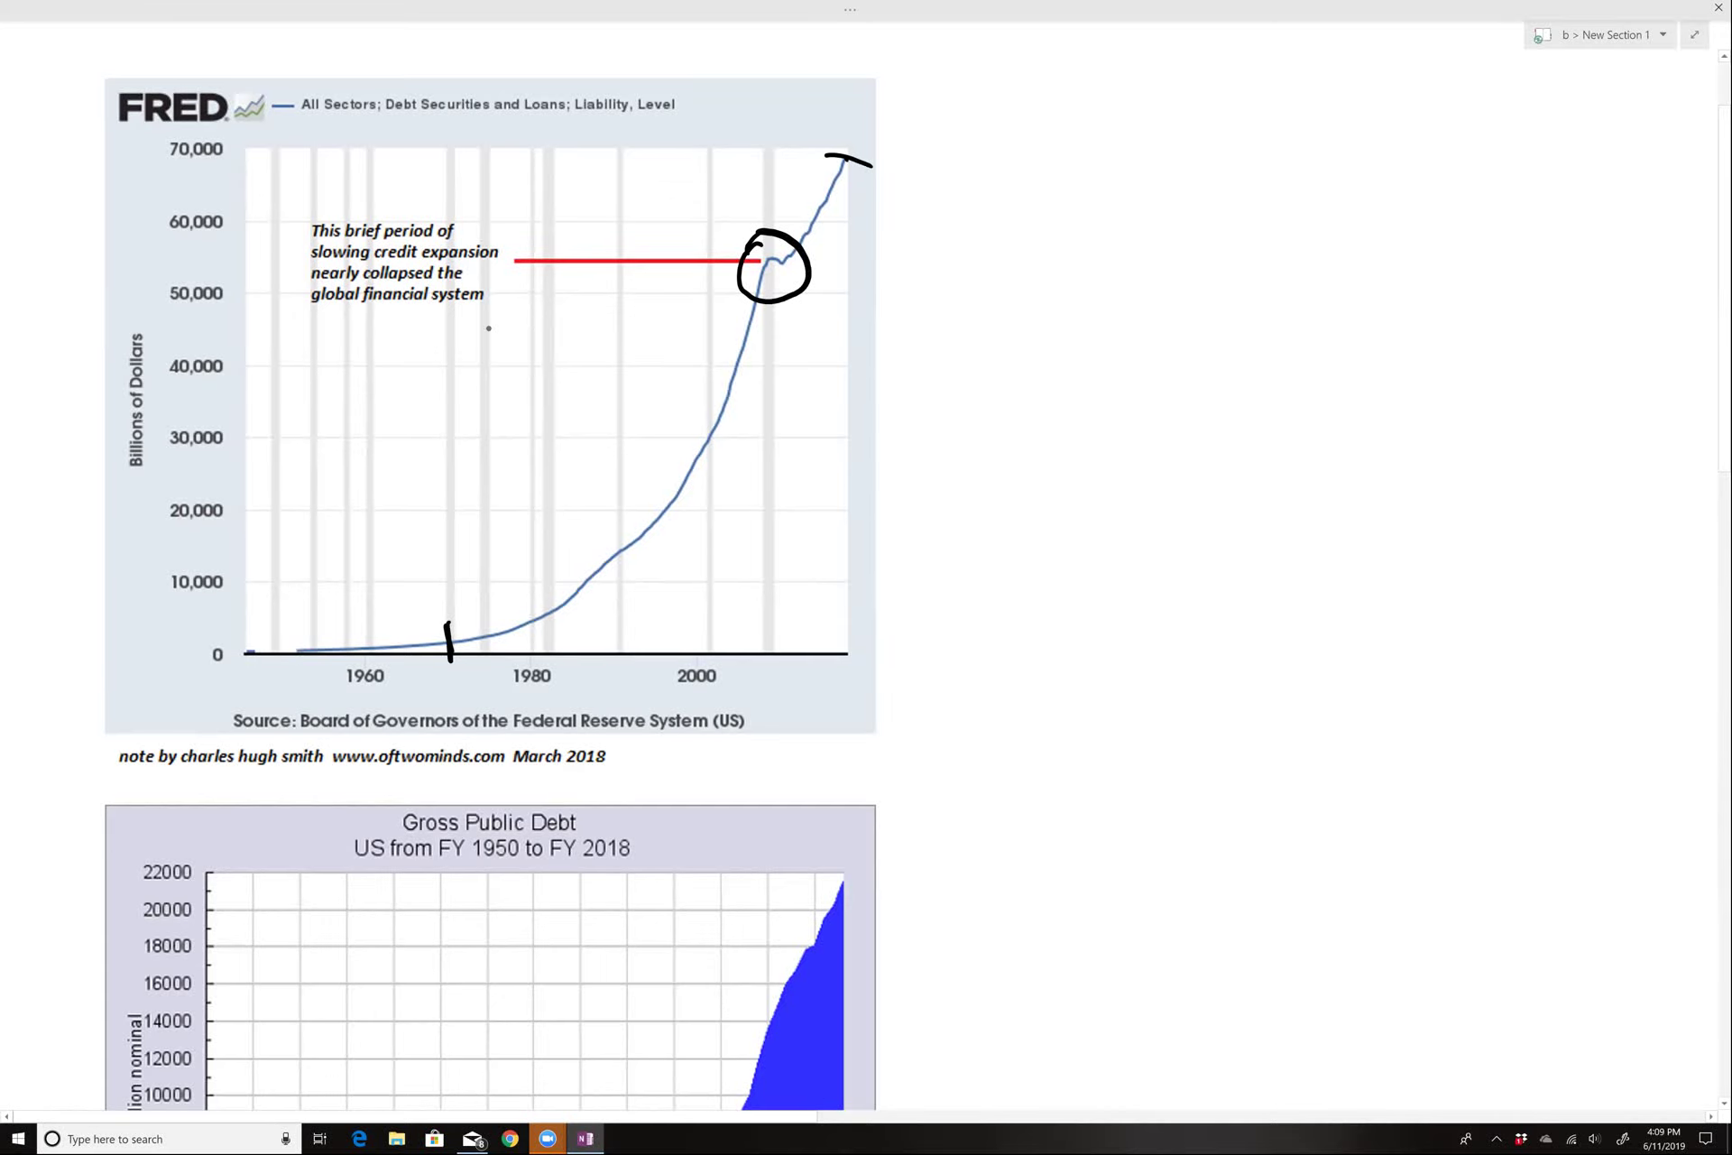
Step: Underline the credit-expansion note, tick 1970 and circle the Gross Public Debt chart title
drag(400, 367, 544, 302)
scroll(866, 560, down, 5)
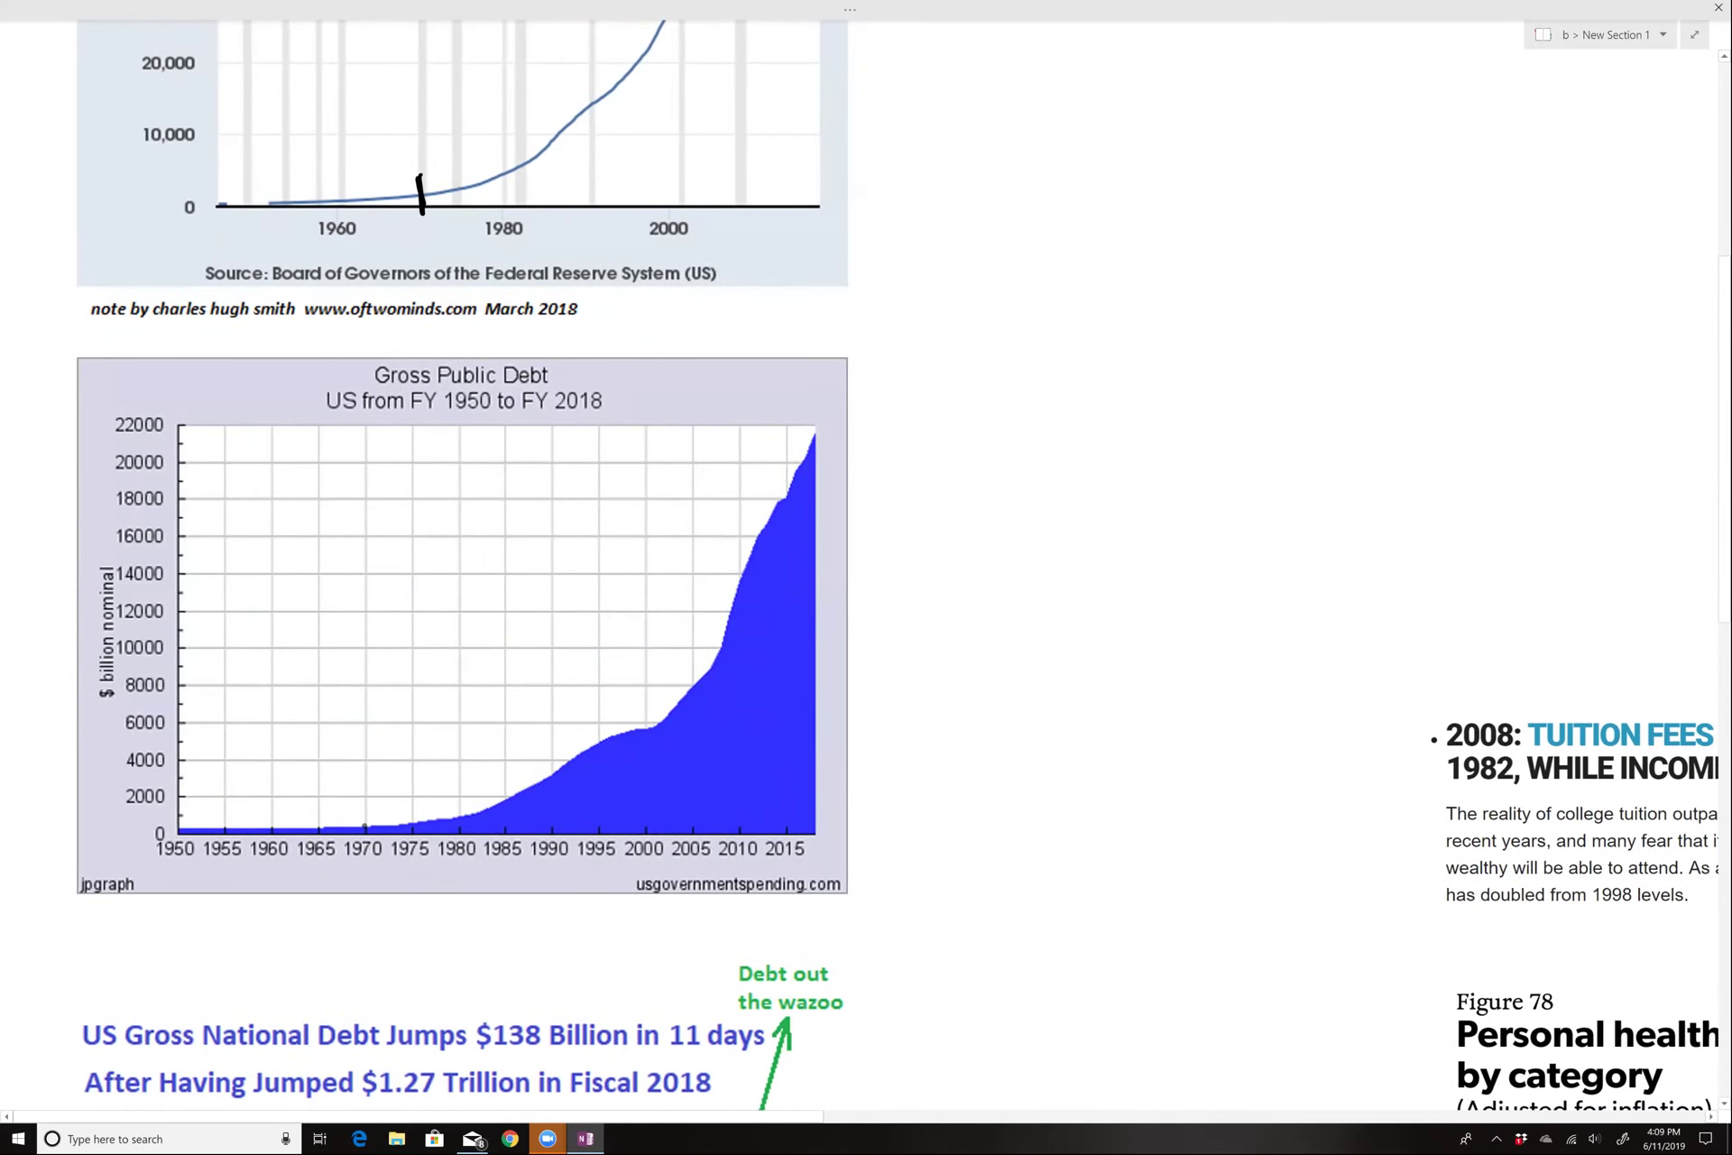
drag(367, 809, 380, 851)
mouse_move(519, 350)
mouse_down()
mouse_move(361, 348)
mouse_move(595, 406)
mouse_move(465, 344)
mouse_up()
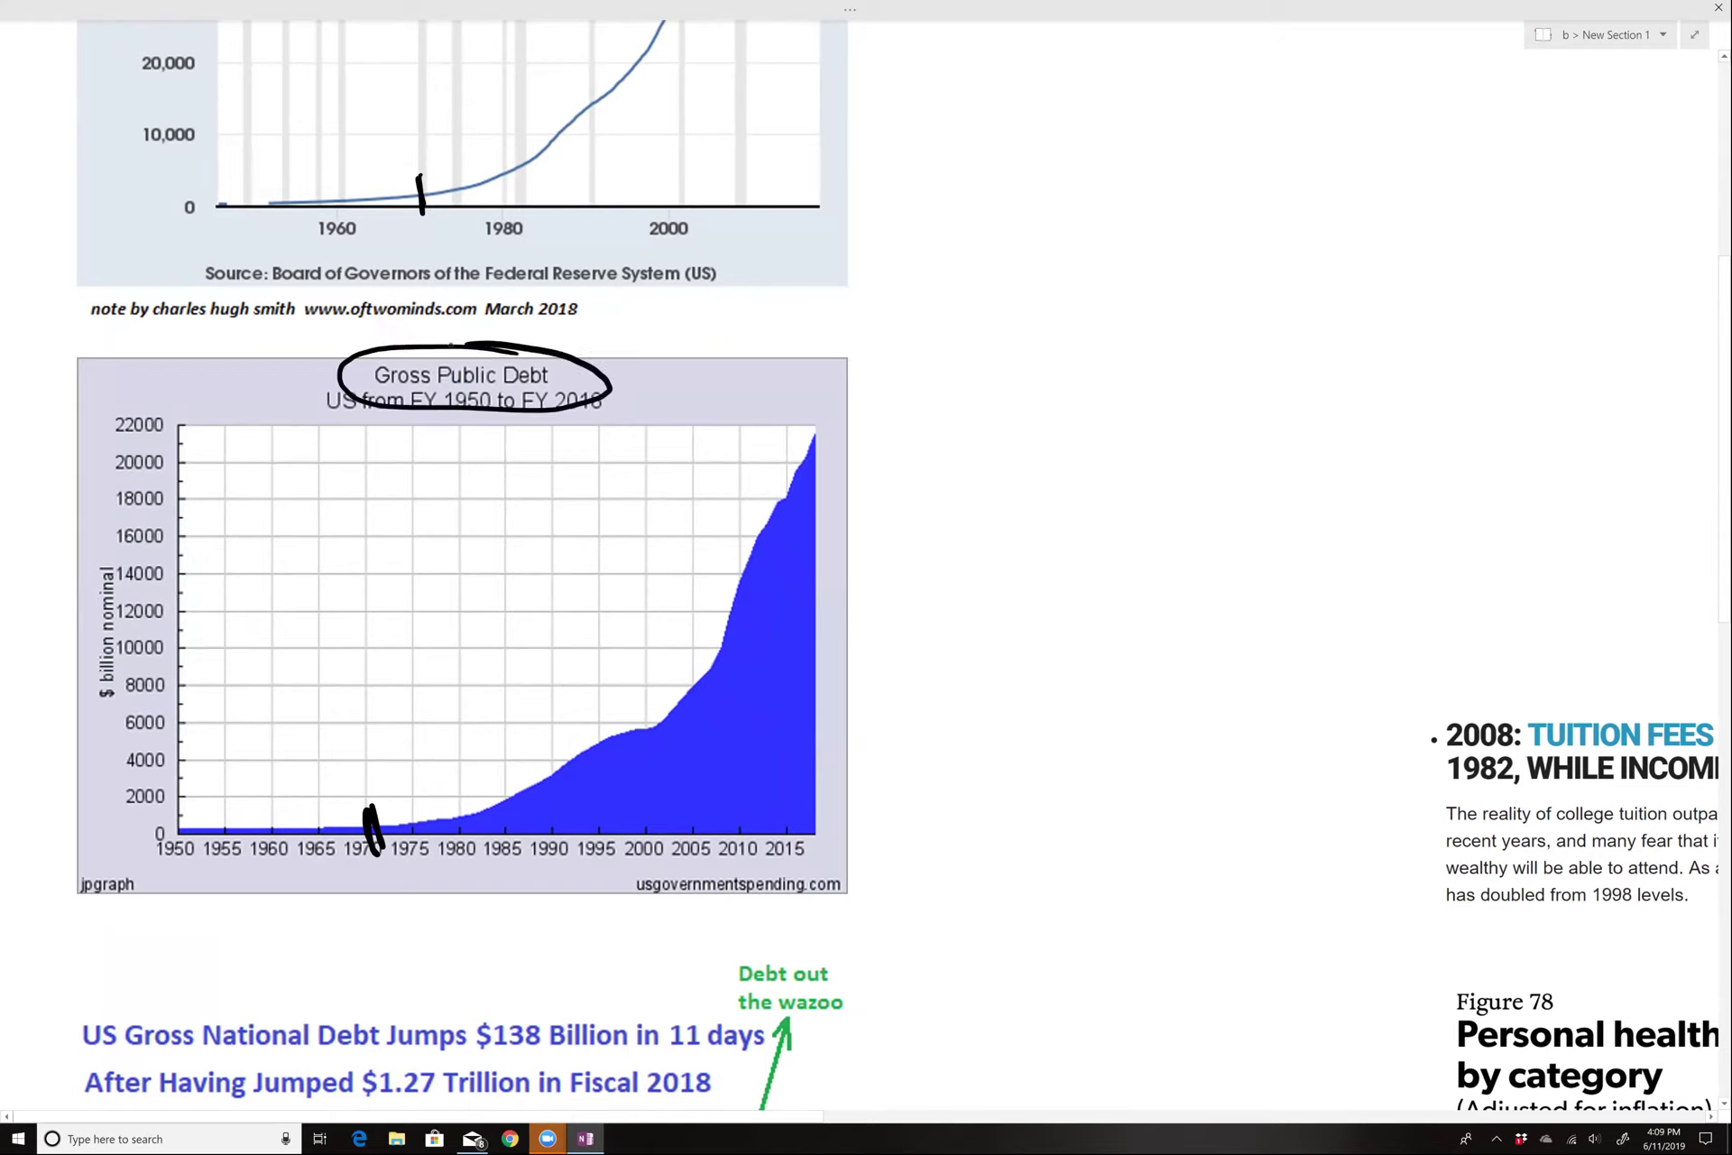
Step: Underline 2012, circle 2018 and '$138 Billion in 11 days', and underline '$1.27 Trillion'
scroll(866, 566, down, 5)
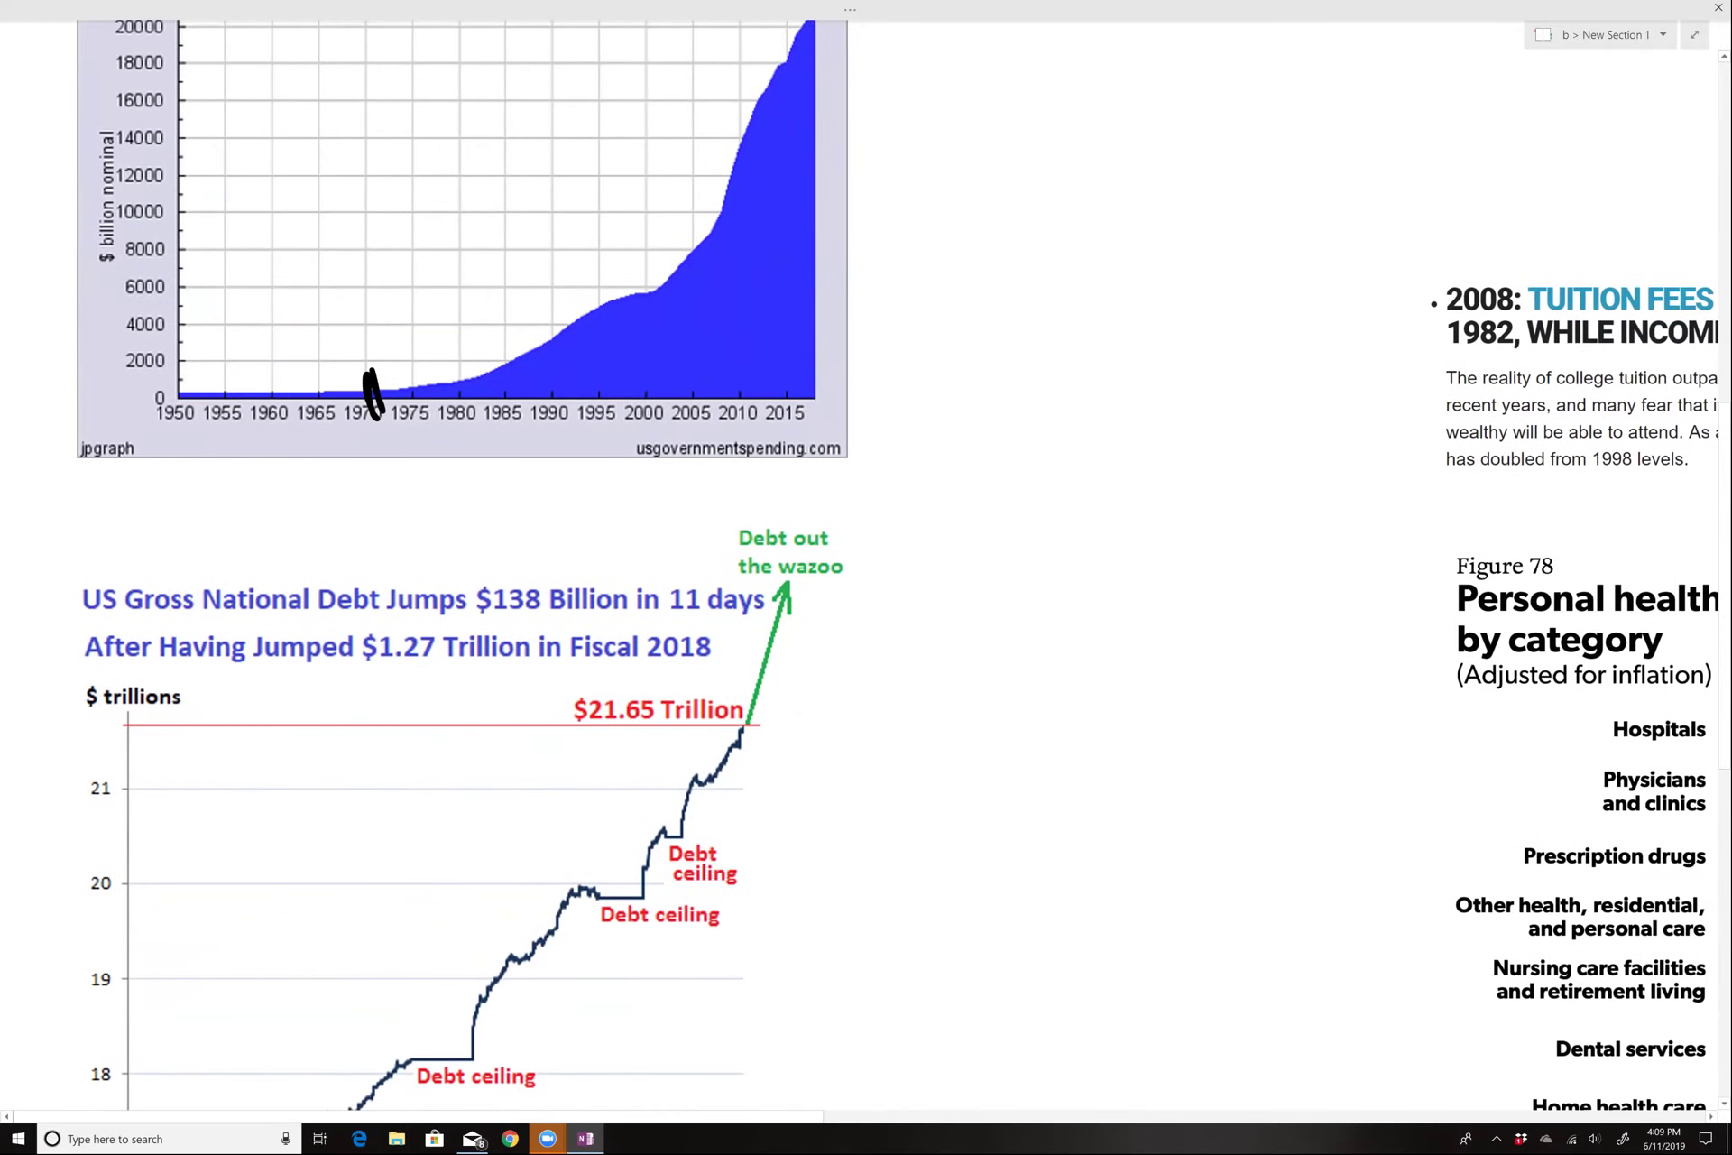
scroll(866, 566, down, 4)
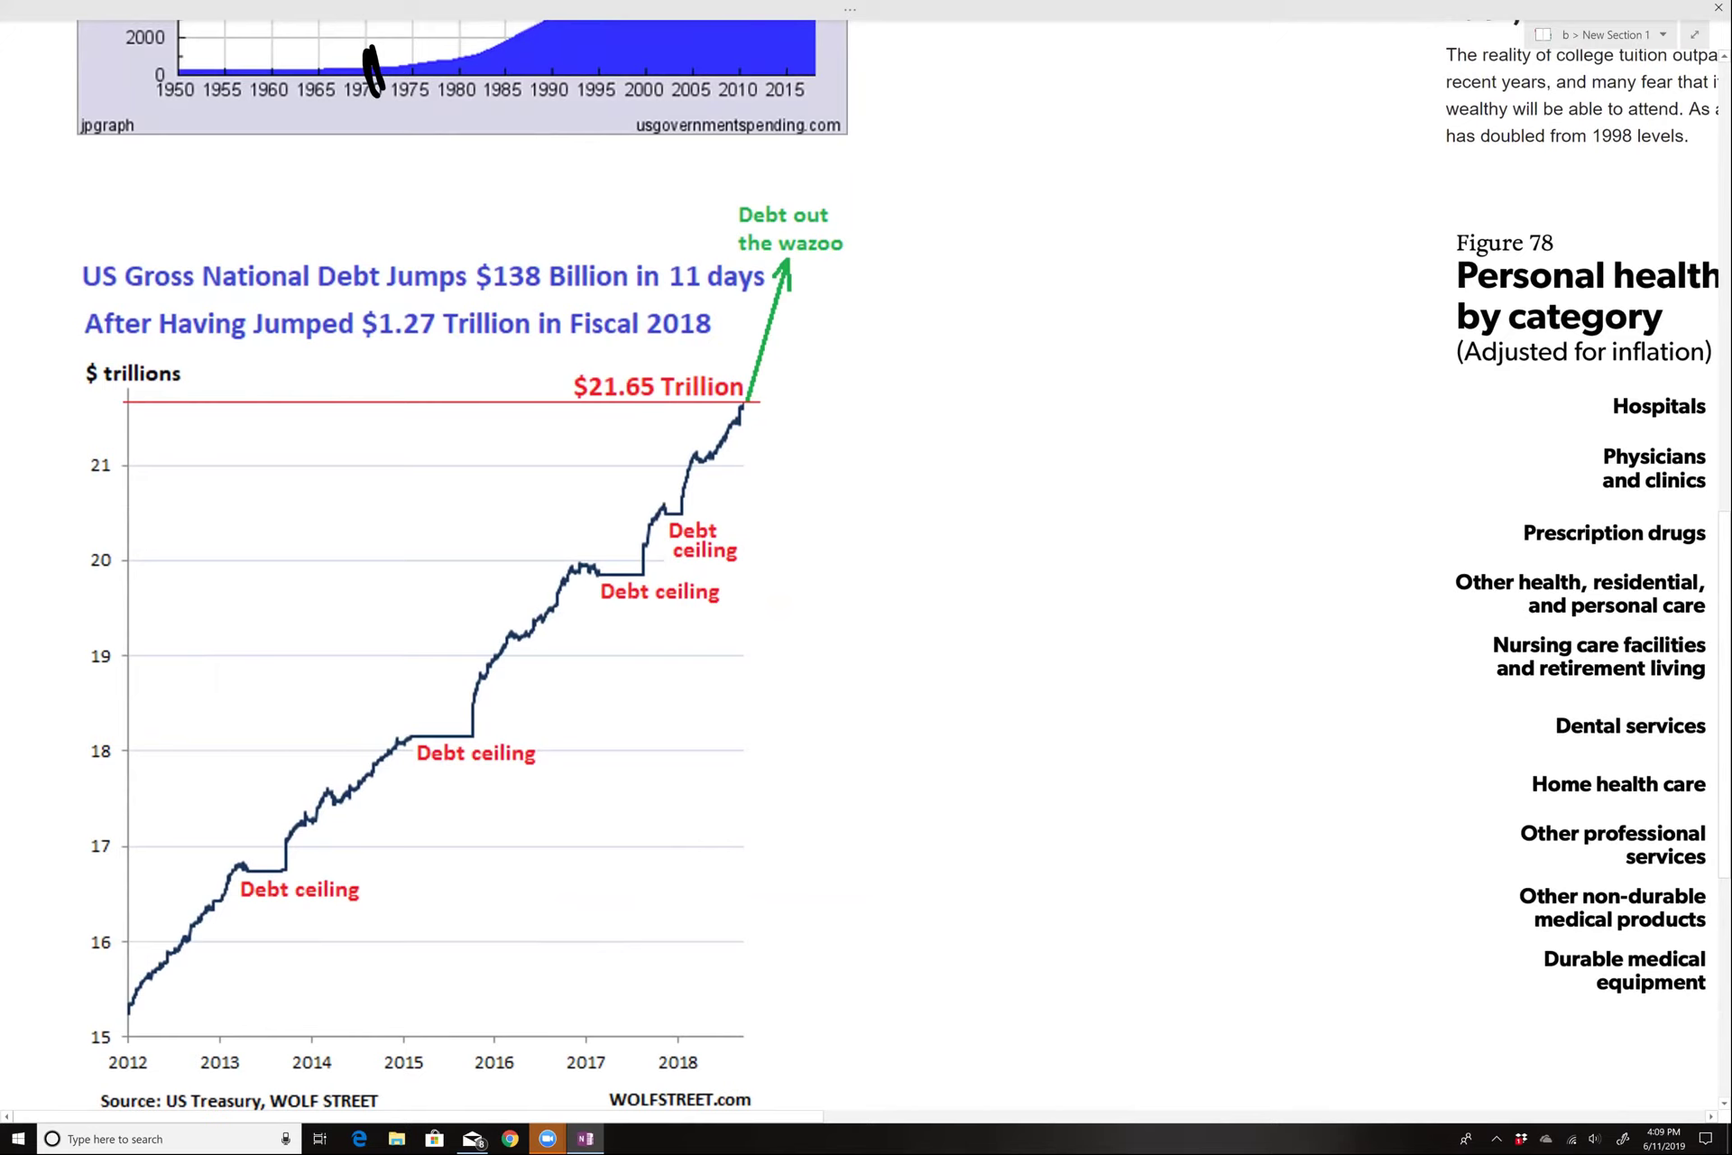
drag(104, 1067, 165, 1069)
mouse_move(695, 1031)
mouse_down()
mouse_move(638, 1057)
mouse_move(685, 1031)
mouse_up()
mouse_move(717, 257)
mouse_down()
mouse_move(654, 240)
mouse_move(478, 288)
mouse_move(693, 305)
mouse_move(748, 261)
mouse_move(669, 236)
mouse_up()
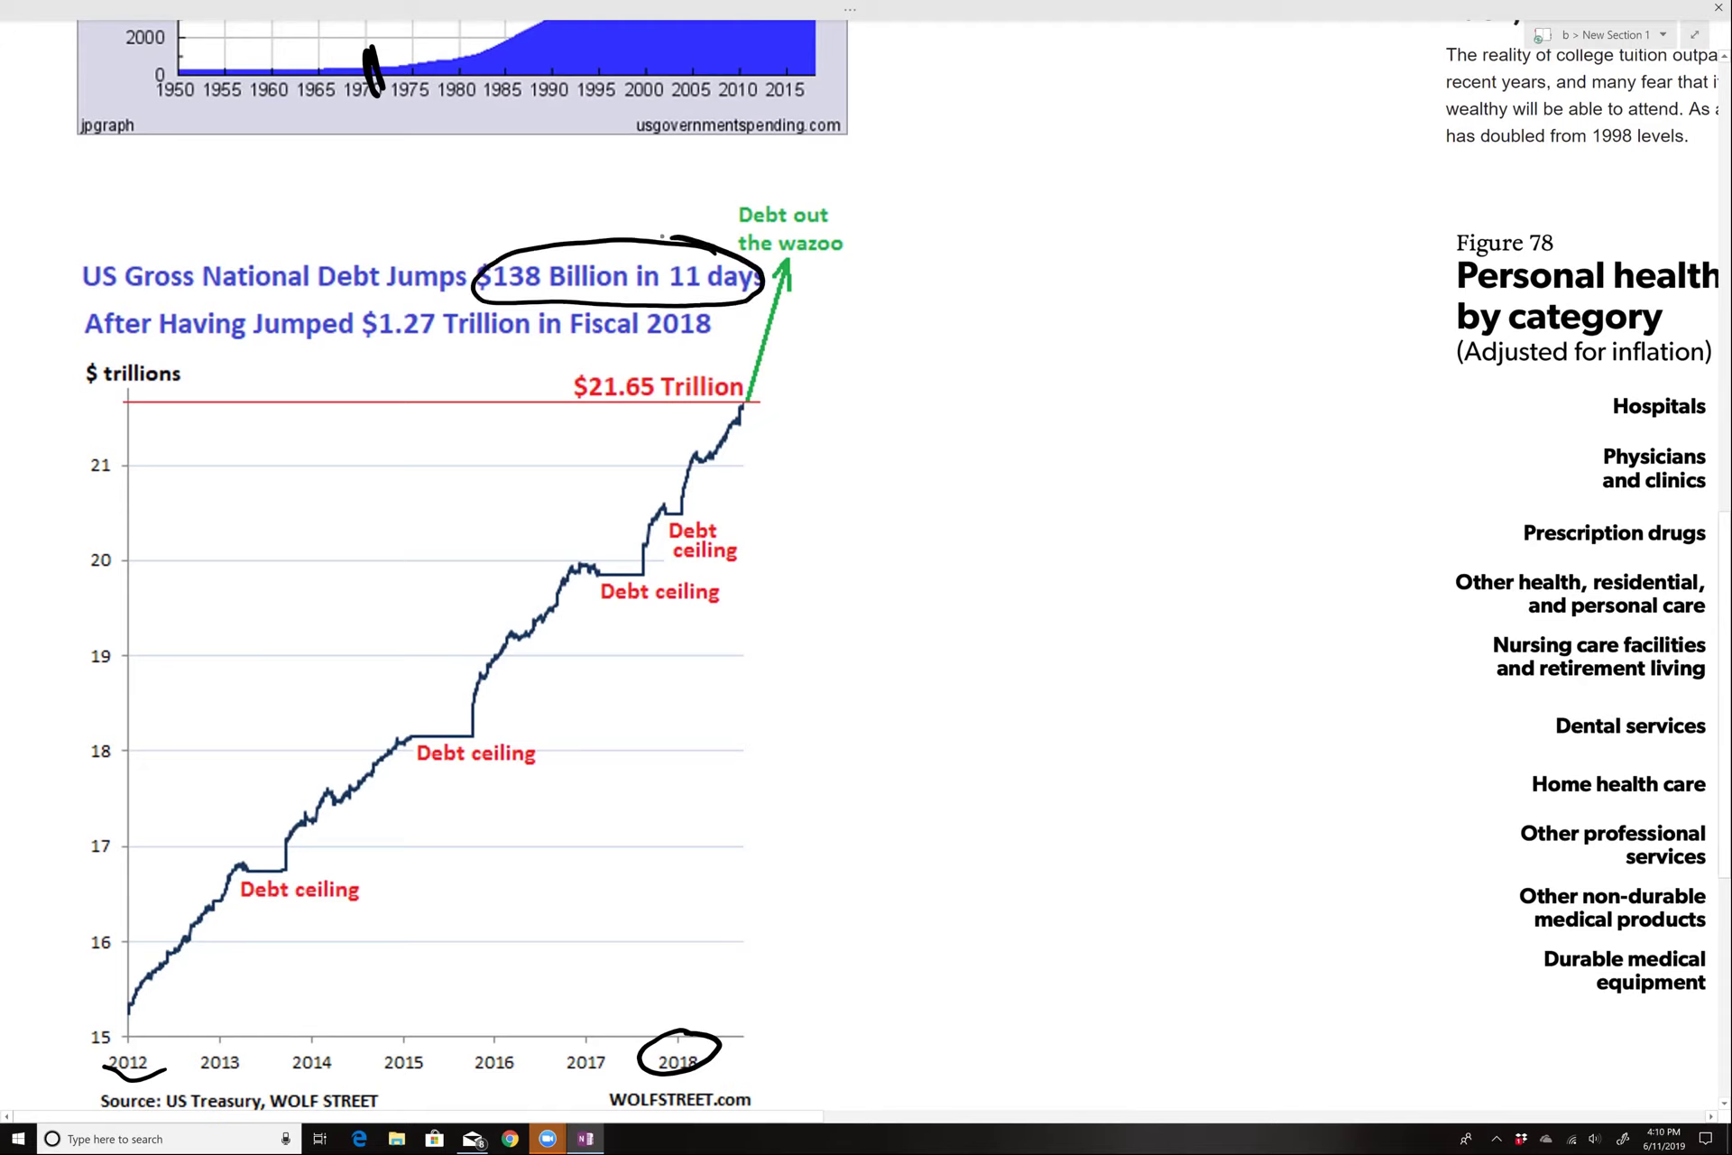
drag(371, 346, 735, 354)
Step: Mark the early 1970s on the second debt chart
scroll(866, 566, down, 4)
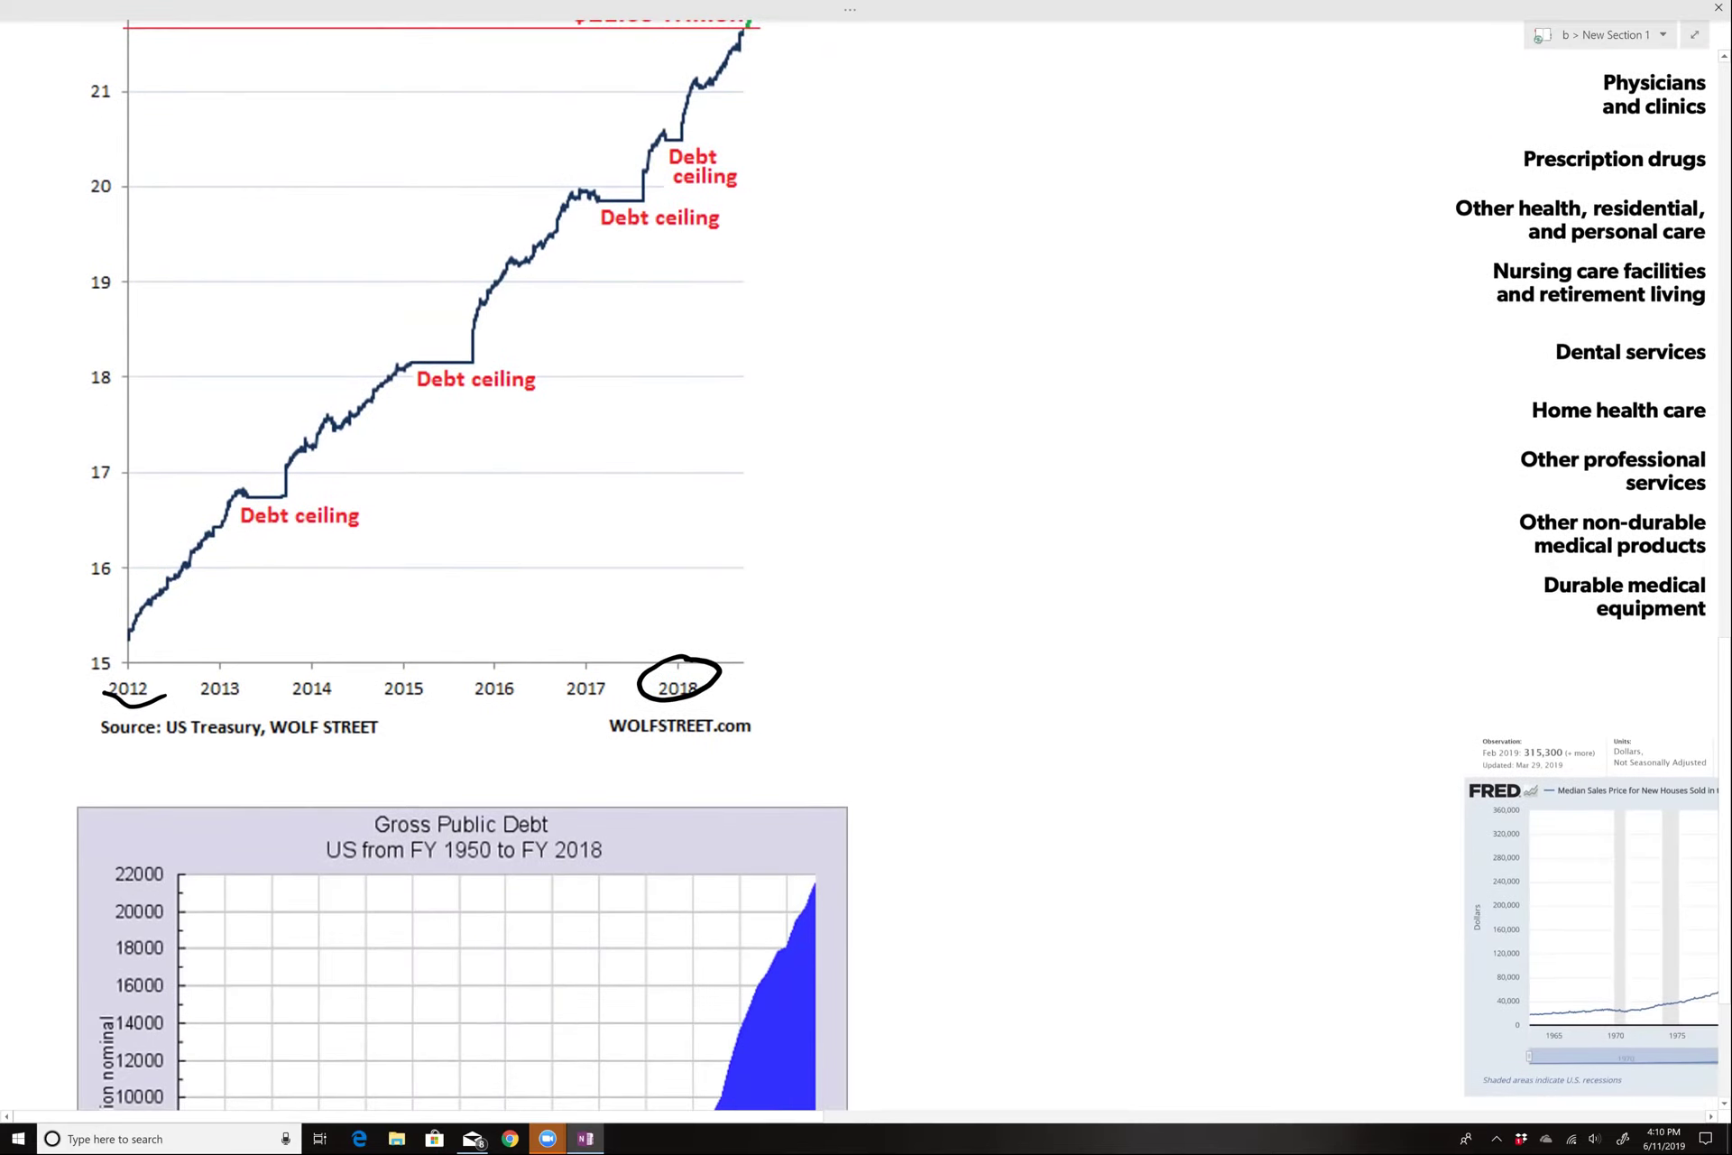
scroll(866, 566, down, 2)
scroll(866, 565, down, 3)
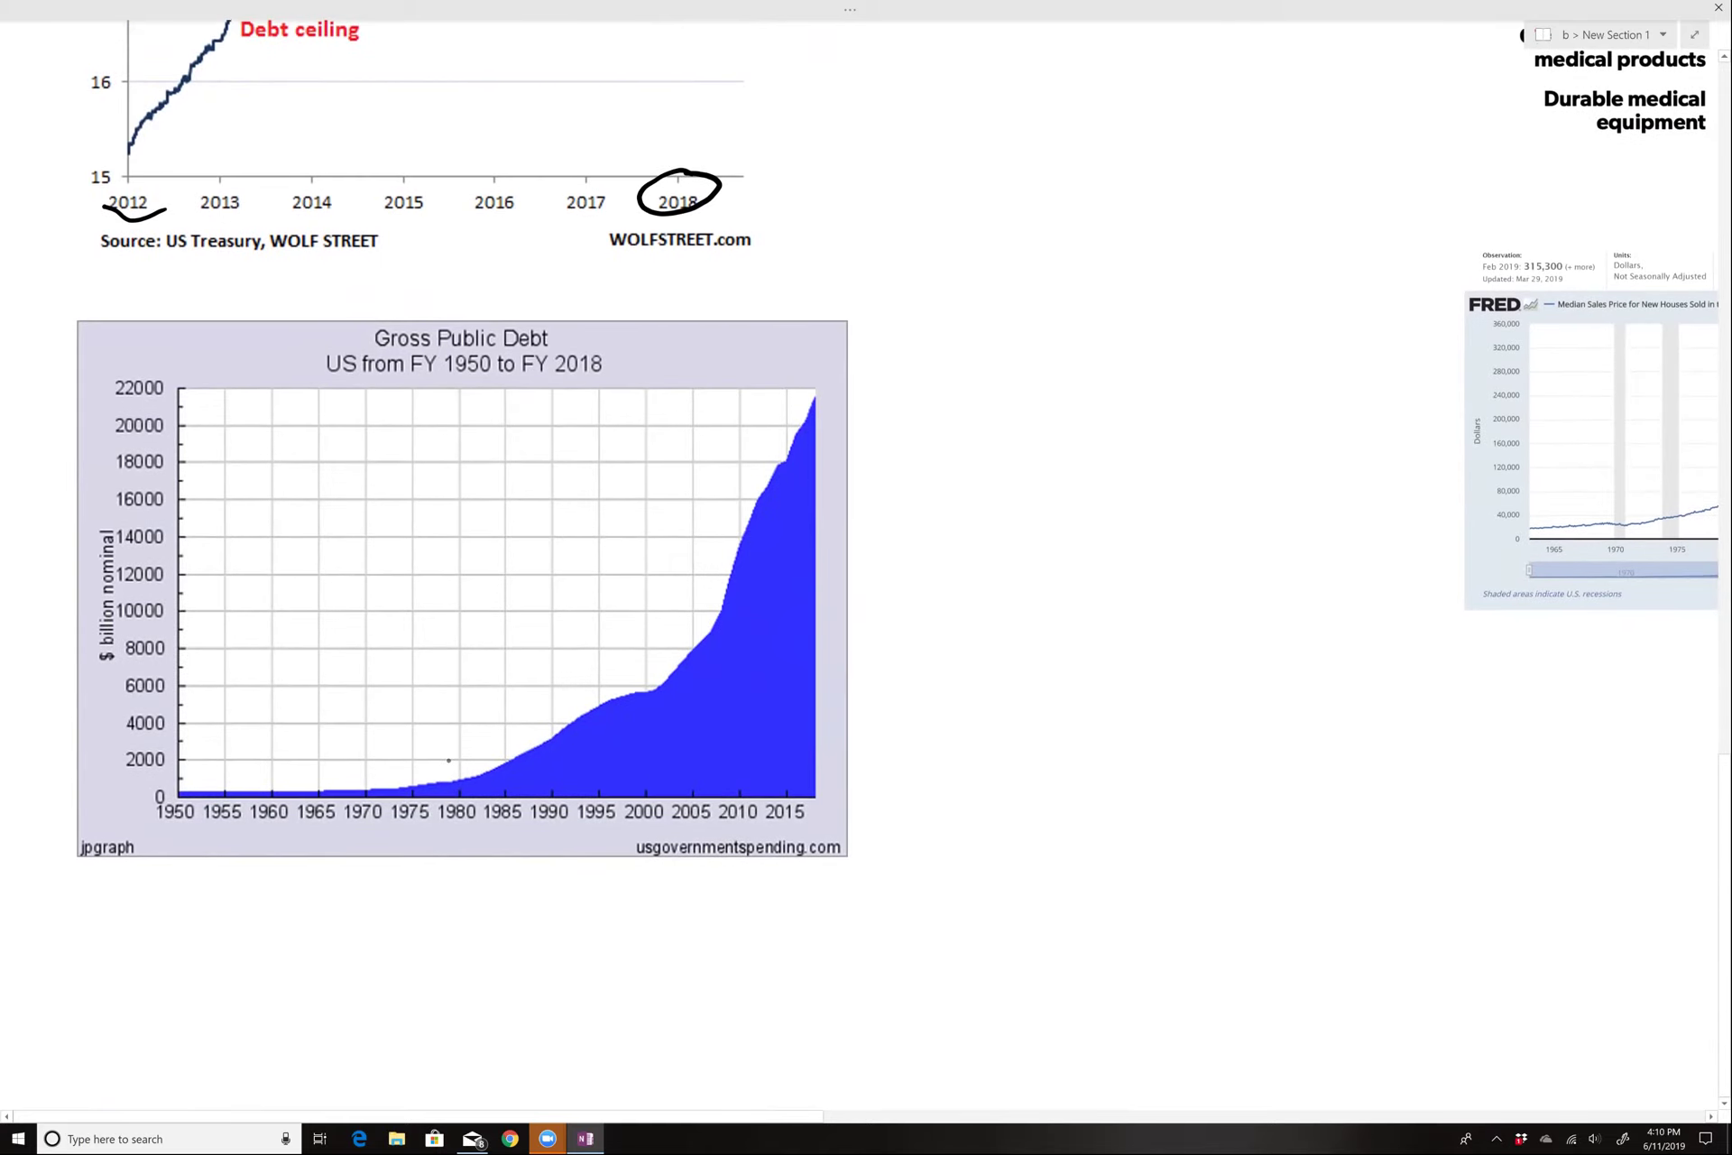
drag(373, 758, 389, 812)
scroll(866, 568, up, 3)
scroll(866, 569, right, 5)
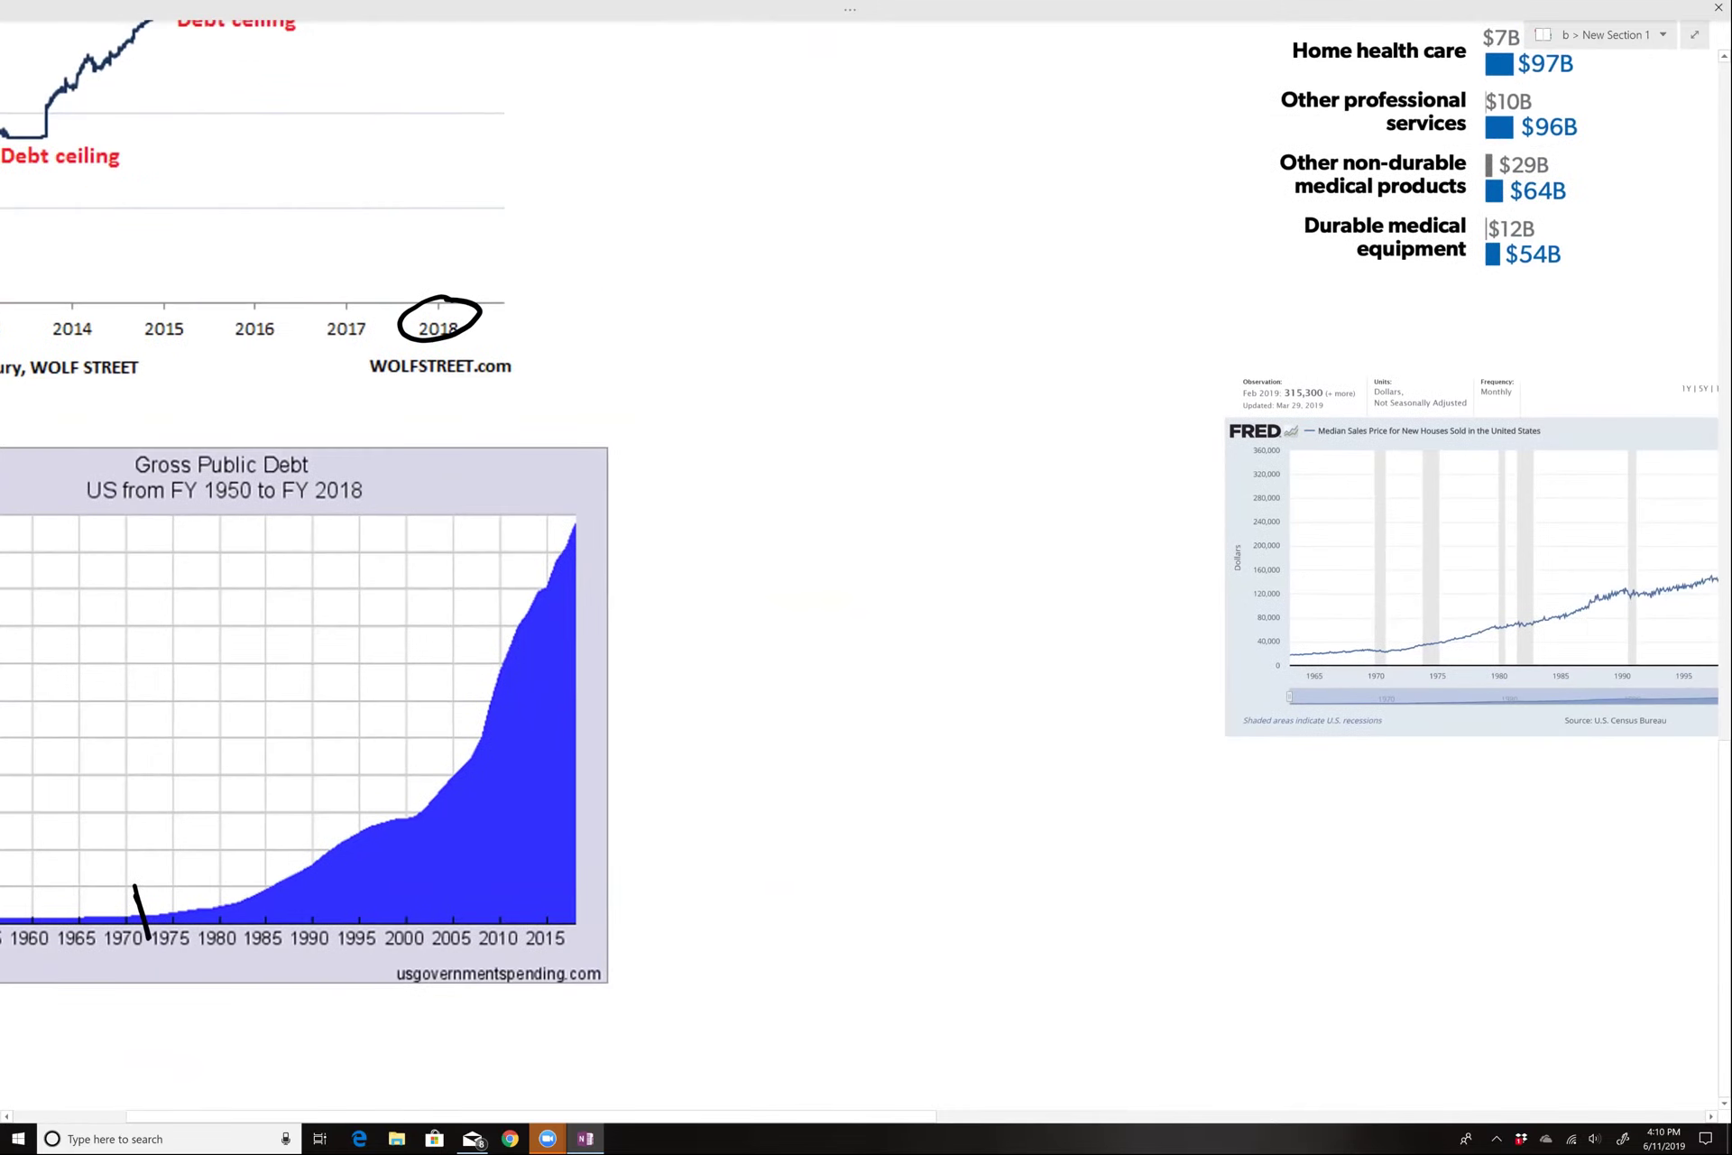
Step: Draw an ink loop around the tuition-fees paragraph and add a stroke beside it
scroll(866, 568, up, 3)
scroll(866, 569, right, 3)
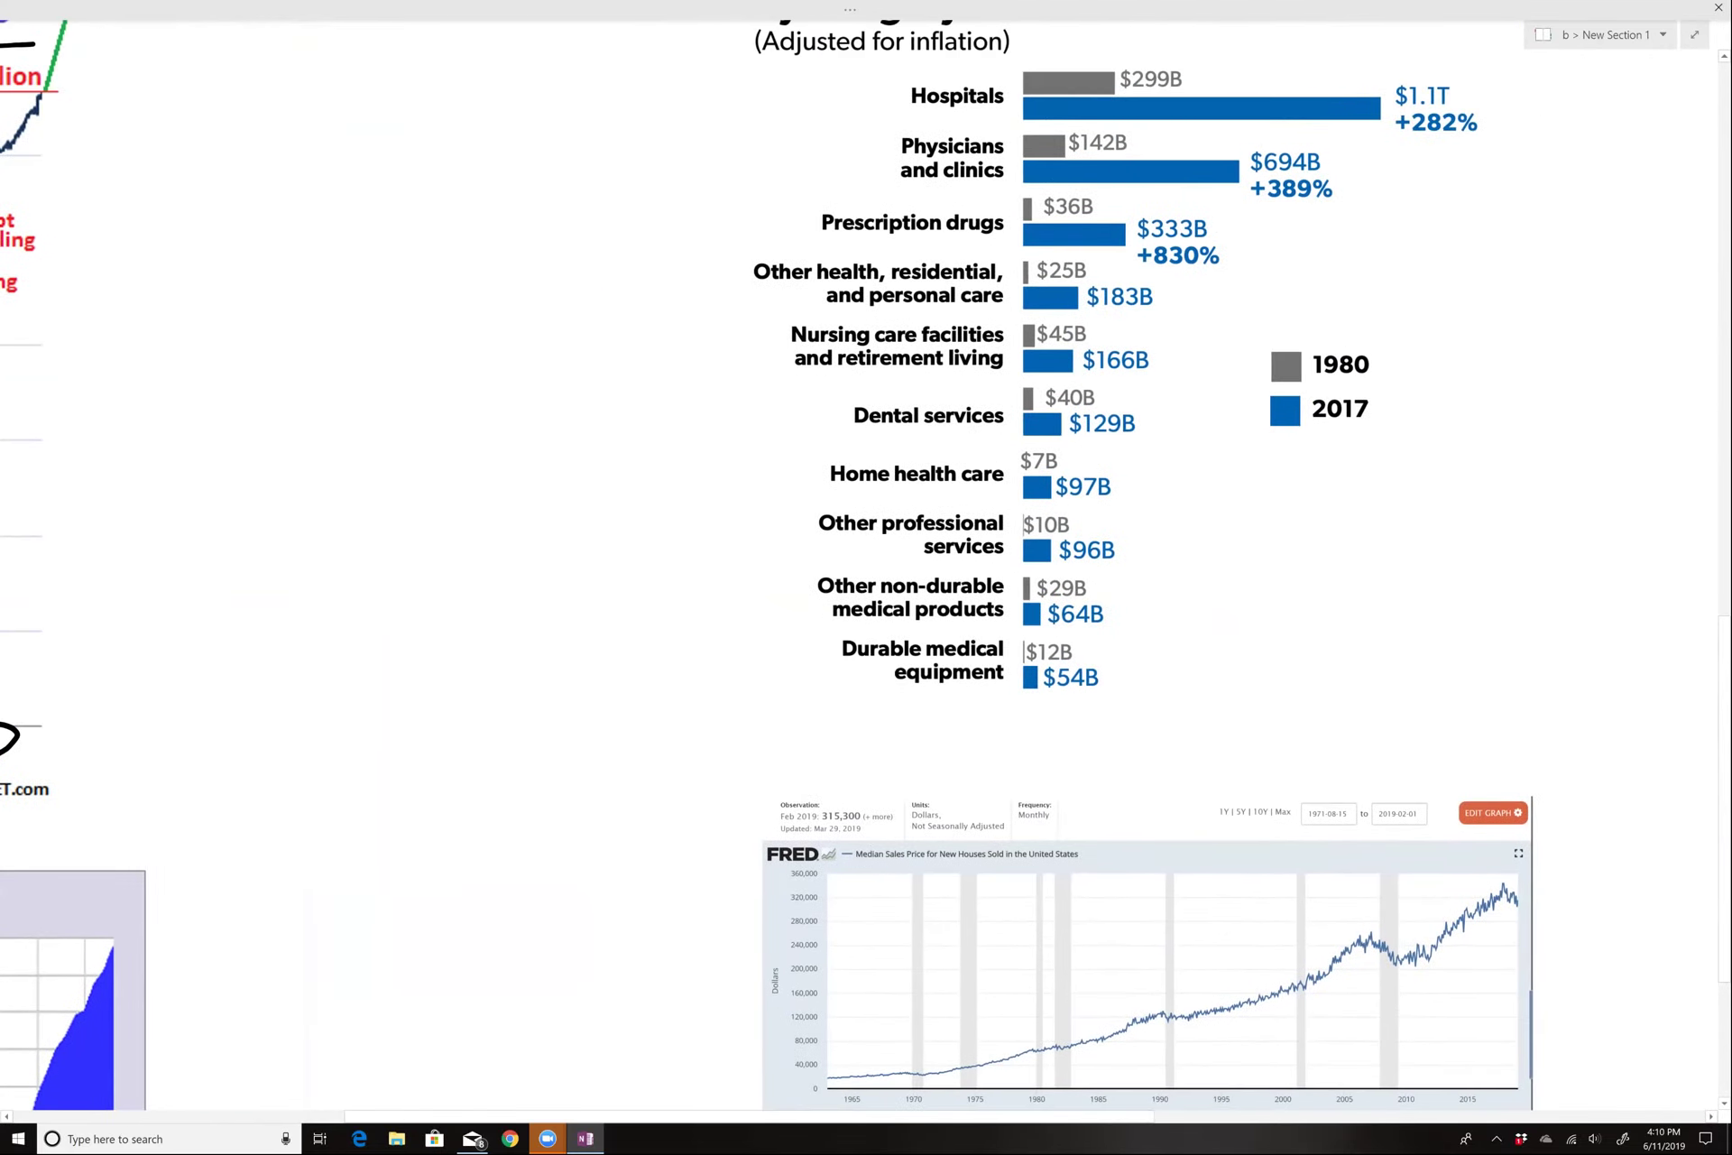
scroll(866, 569, down, 3)
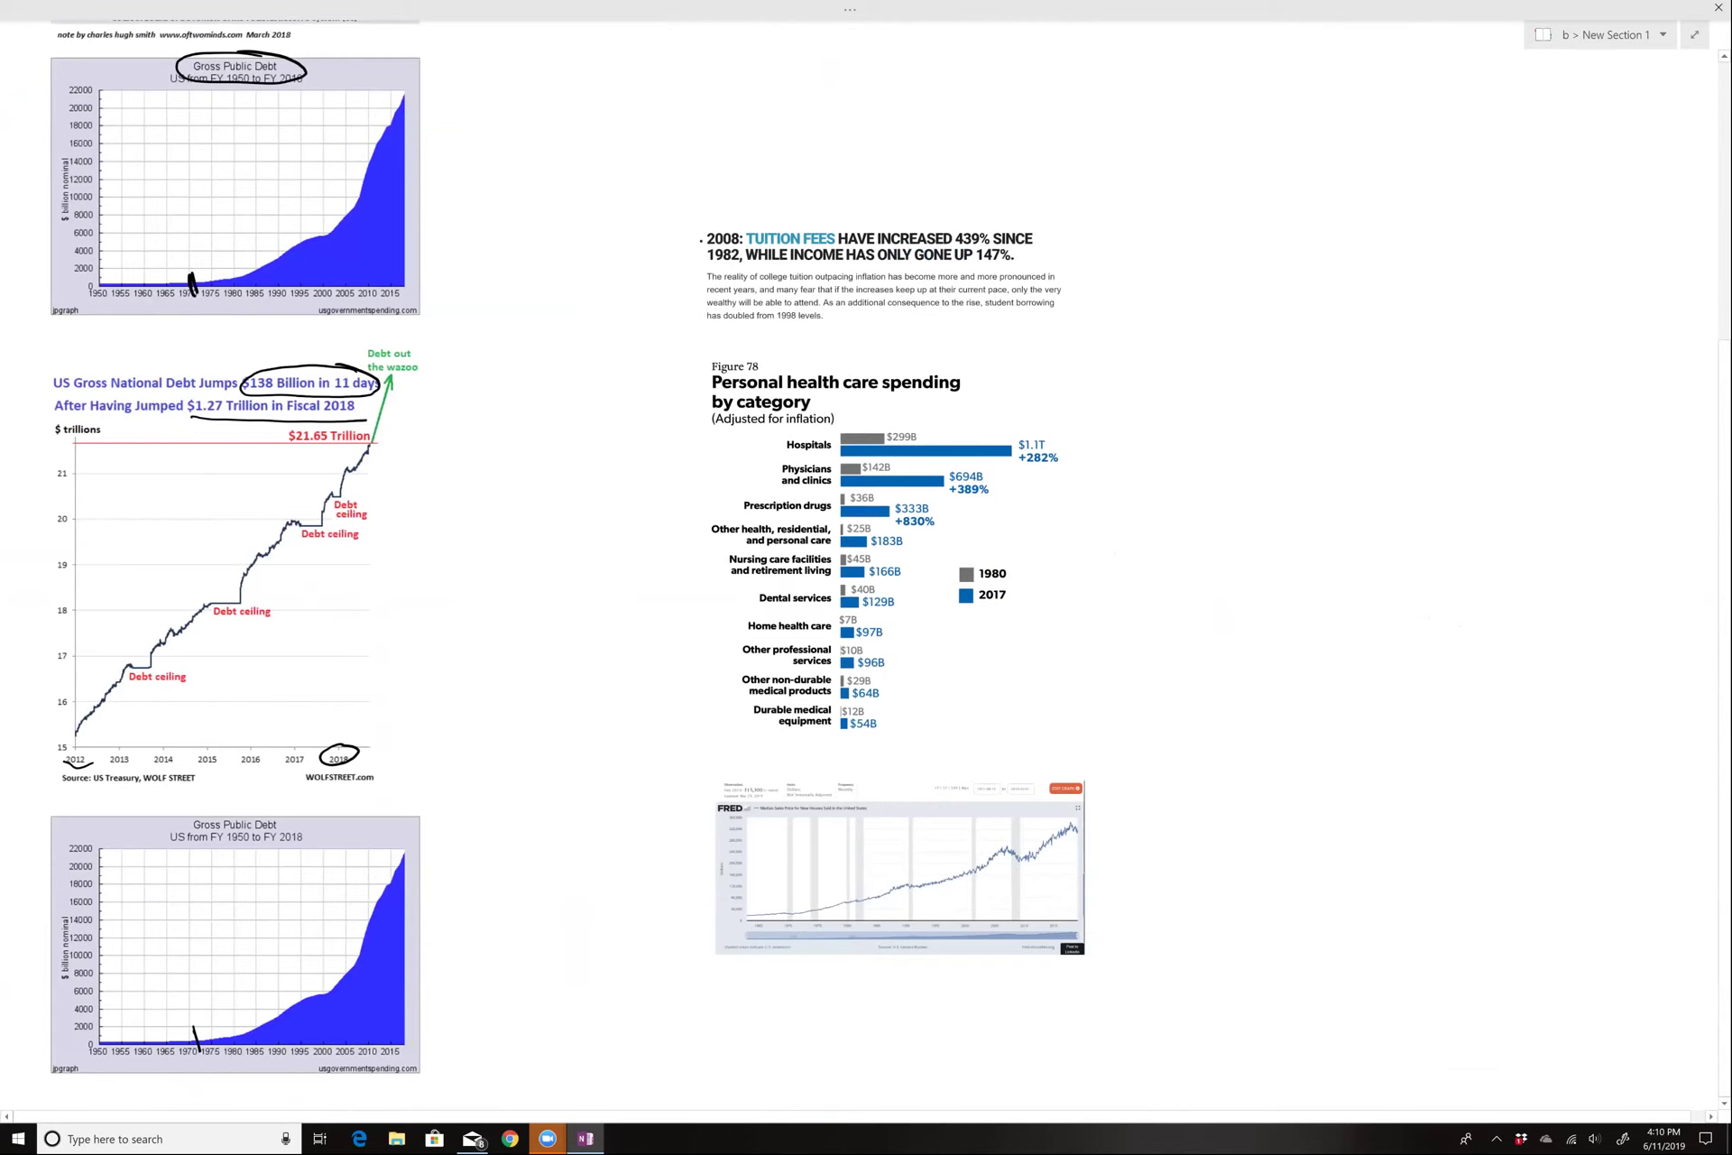
mouse_move(691, 213)
mouse_down()
mouse_move(761, 333)
mouse_move(1104, 337)
mouse_move(1096, 207)
mouse_move(896, 199)
mouse_up()
drag(742, 199, 686, 227)
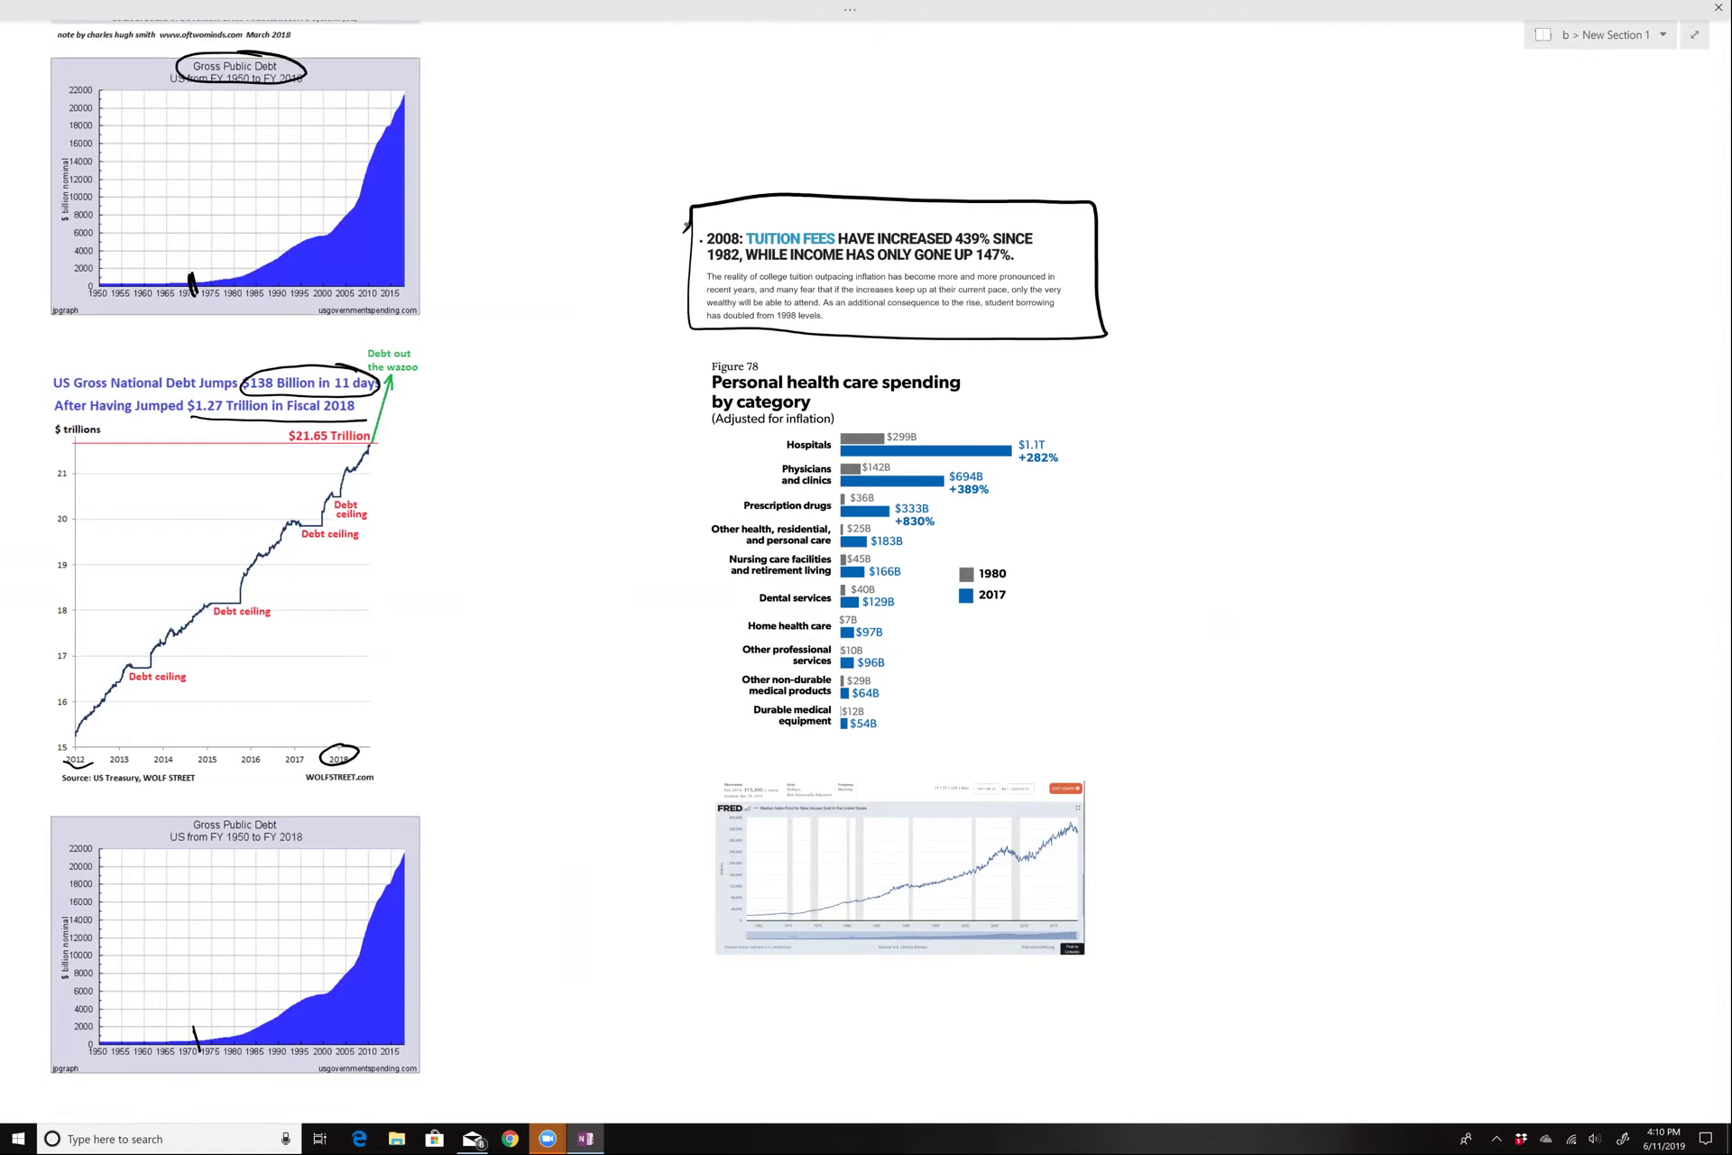
mouse_move(962, 219)
mouse_down()
mouse_move(988, 247)
mouse_move(947, 223)
mouse_move(1066, 244)
mouse_up()
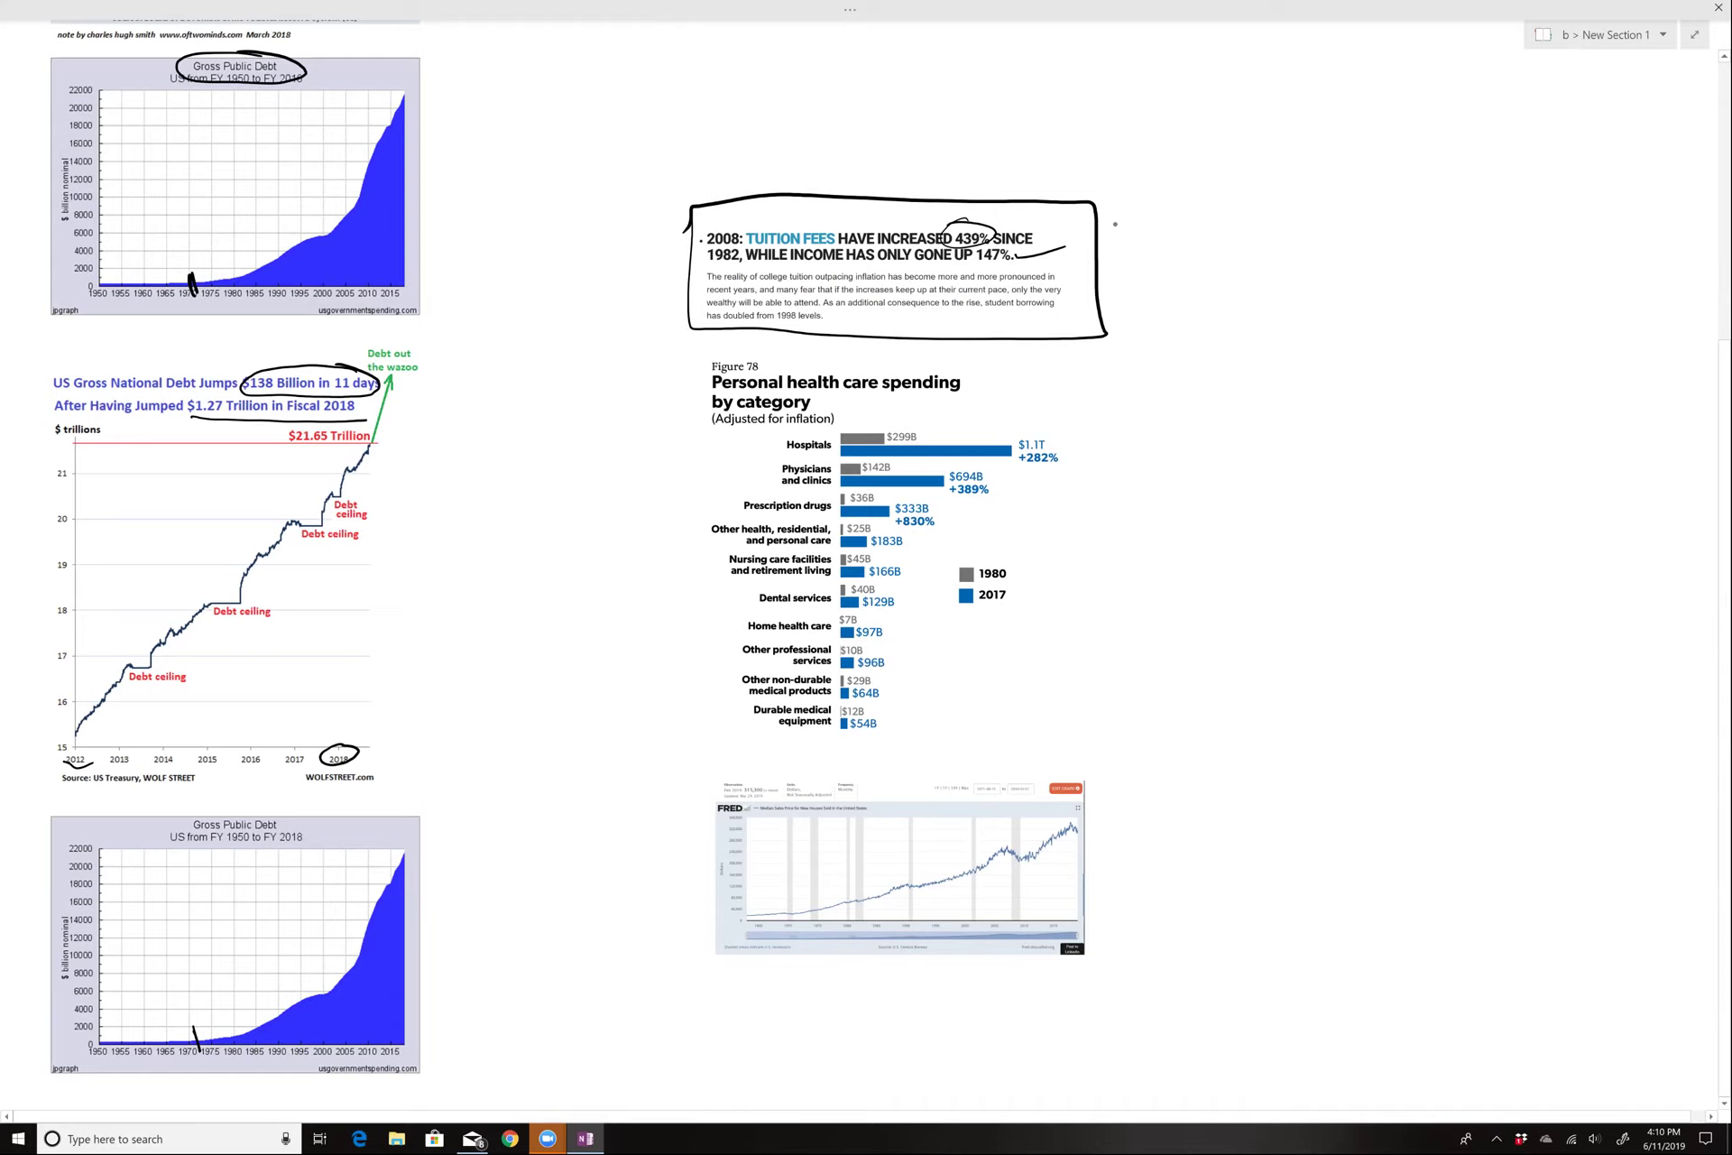
Step: Ring the health-care spending chart and underline its subtitle and the $694B +389% figure
mouse_move(680, 424)
mouse_down()
mouse_move(704, 717)
mouse_move(1072, 749)
mouse_move(1102, 529)
mouse_move(961, 381)
mouse_move(699, 354)
mouse_move(679, 515)
mouse_up()
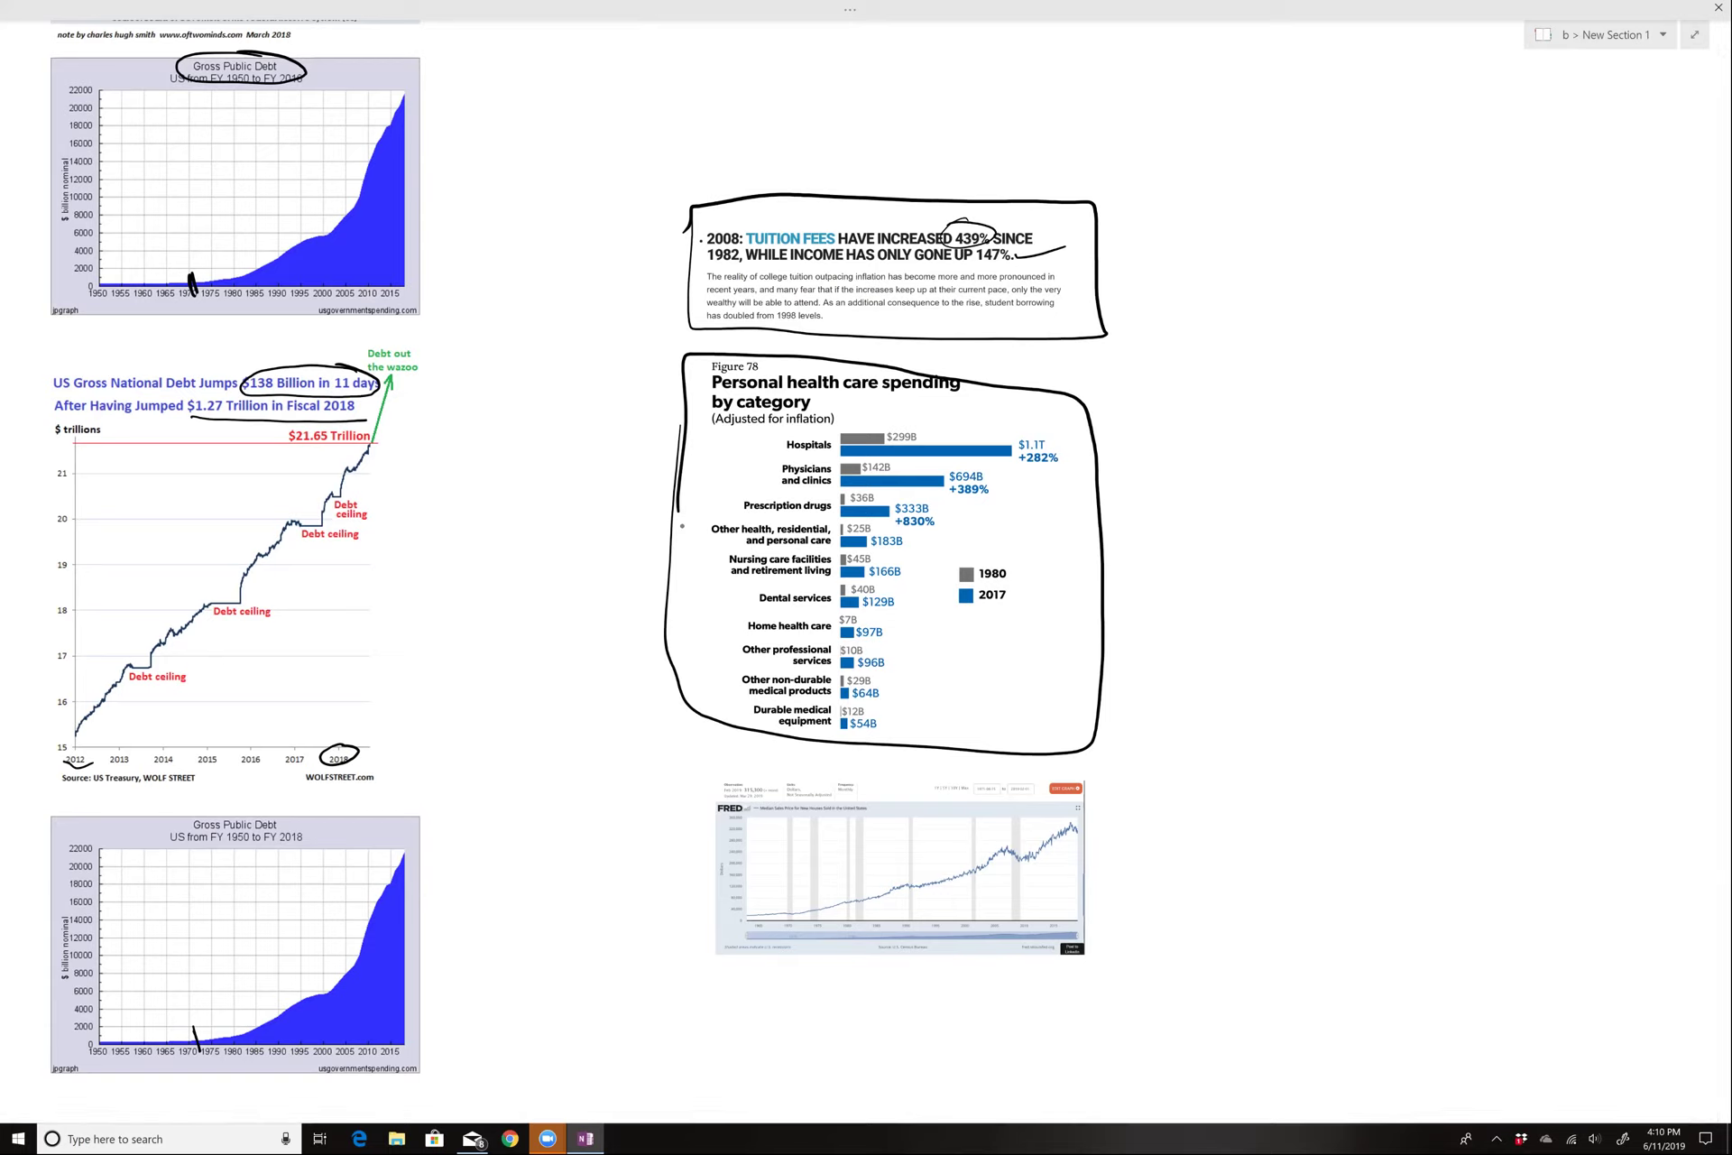
mouse_move(929, 495)
mouse_down()
mouse_move(889, 499)
mouse_move(949, 525)
mouse_move(906, 496)
mouse_up()
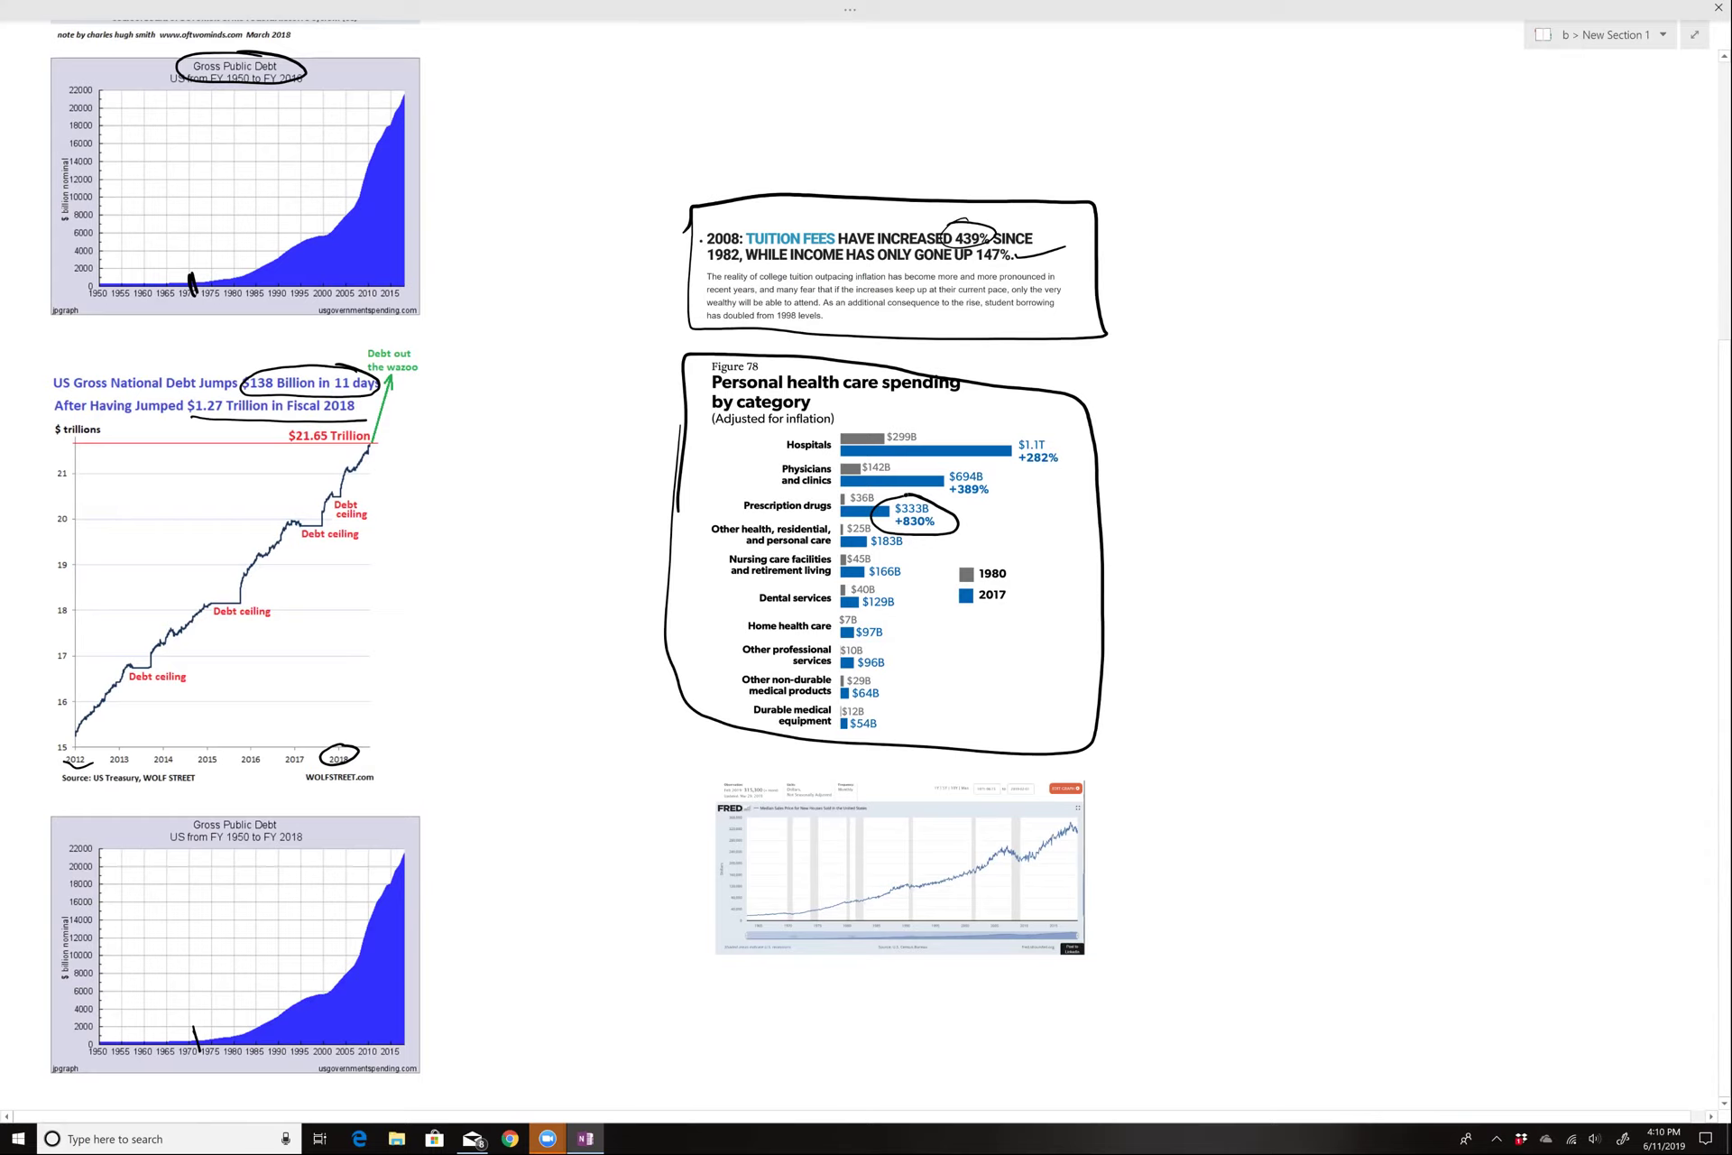
drag(829, 430, 710, 456)
drag(1022, 476, 1083, 462)
Step: Mark 1970 on the new-house price line and handwrite $28,500 beside it
scroll(578, 541, down, 3)
scroll(914, 646, up, 5)
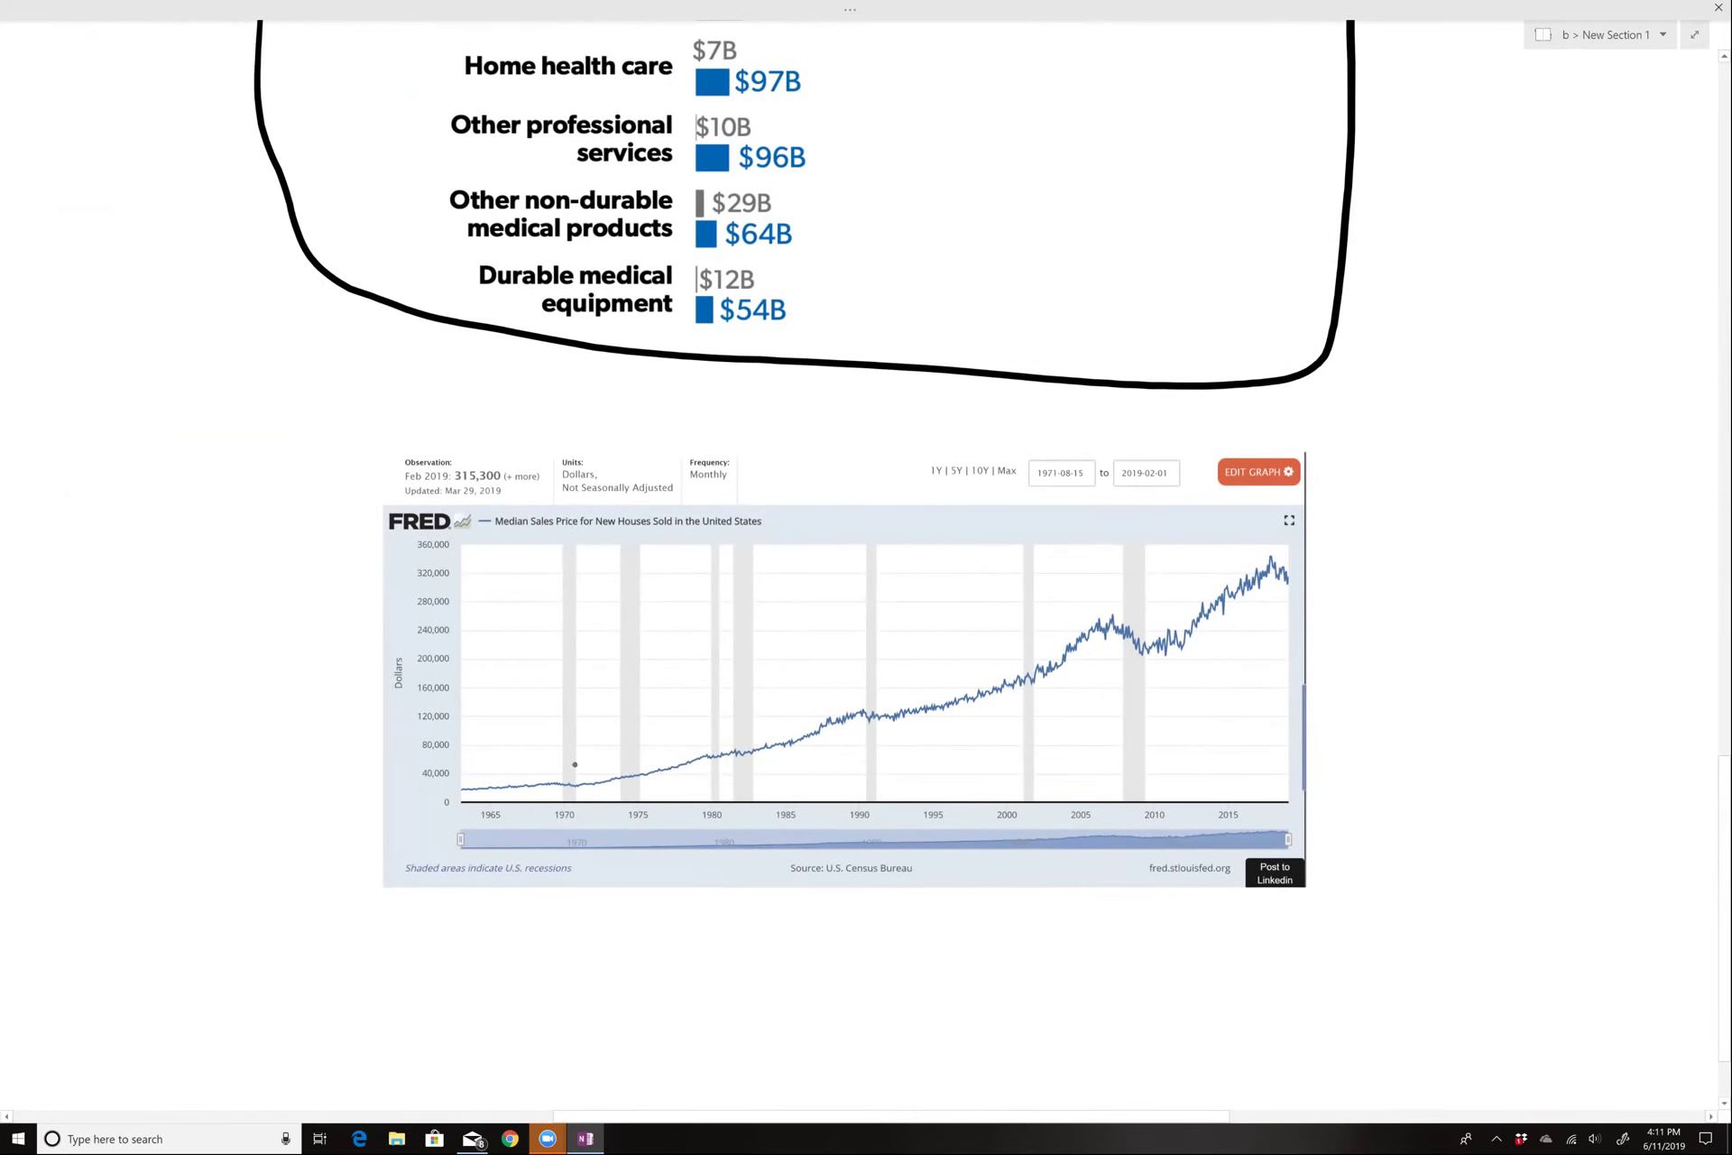
mouse_move(569, 765)
mouse_down()
mouse_move(575, 795)
mouse_move(597, 758)
mouse_up()
mouse_move(599, 719)
mouse_down()
mouse_move(605, 749)
mouse_move(649, 685)
mouse_move(567, 747)
mouse_up()
click(619, 741)
drag(550, 690, 570, 758)
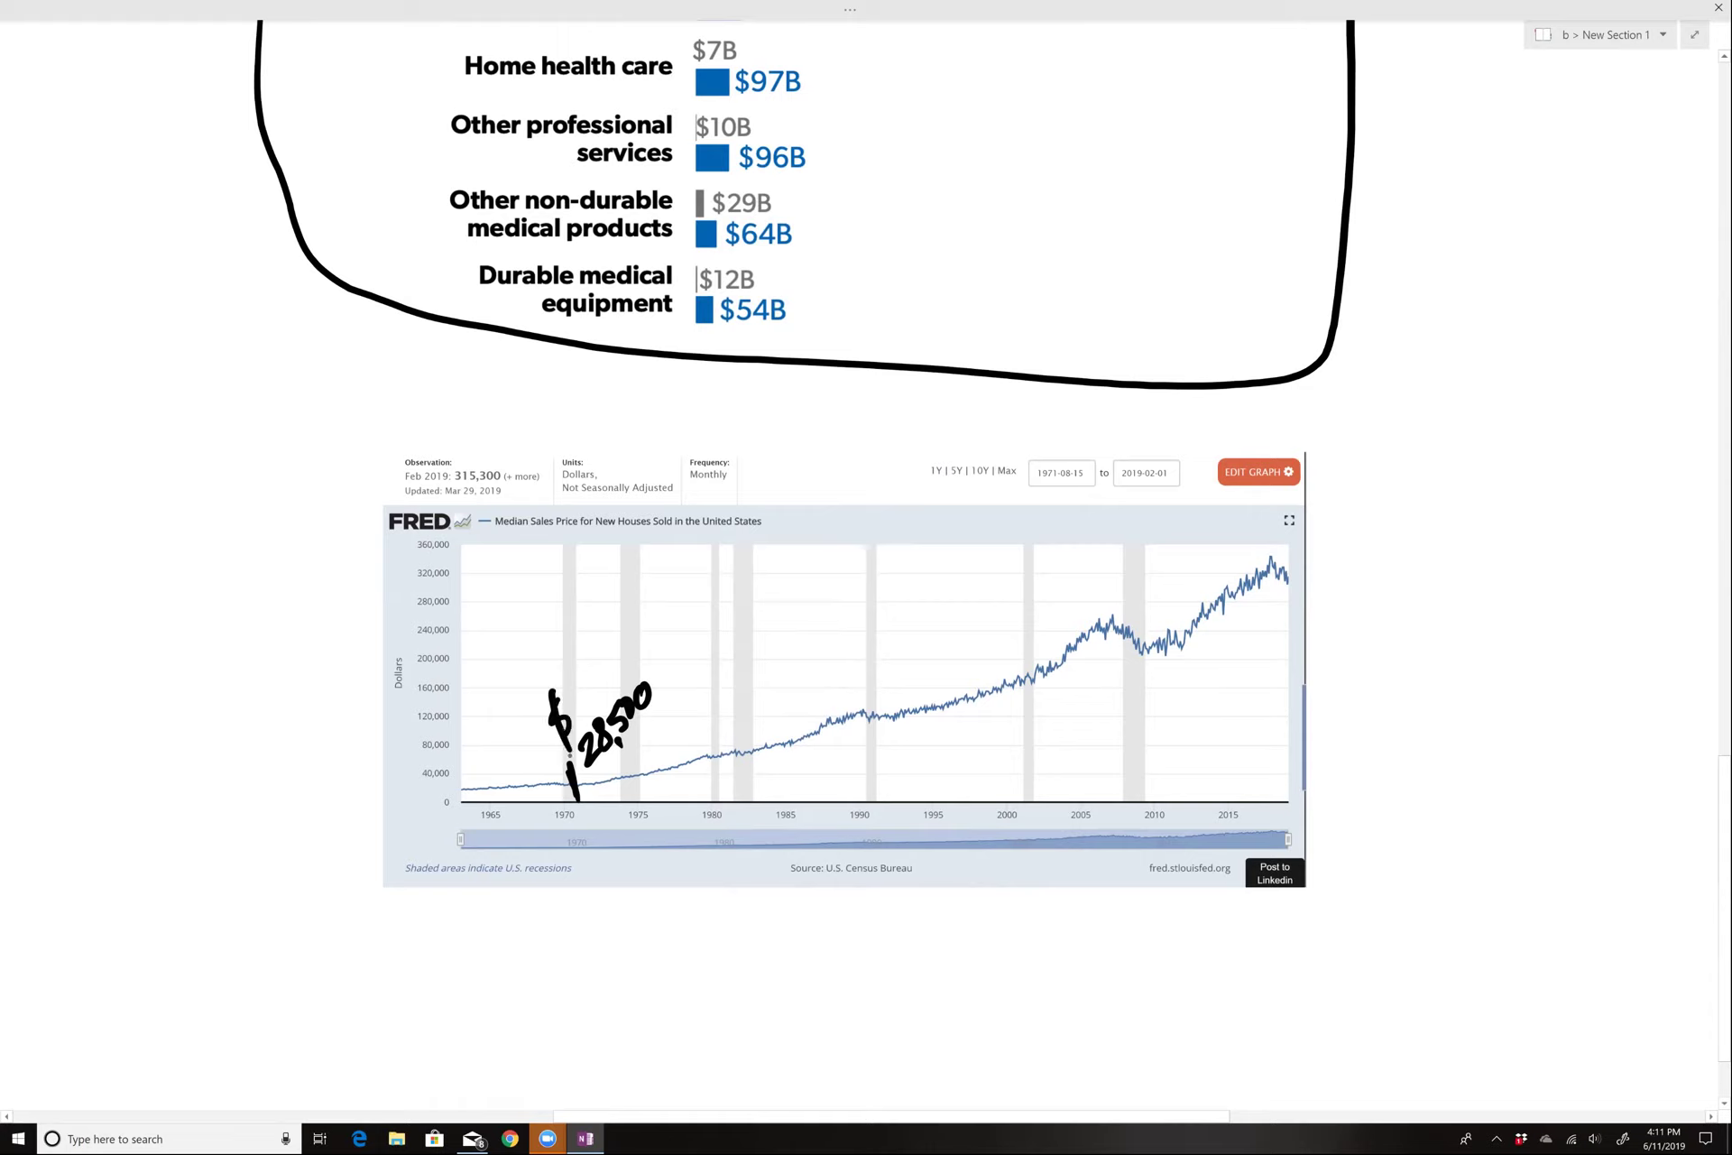
Step: Draw a box around the 315,300 observation value
mouse_move(447, 430)
mouse_down()
mouse_move(496, 503)
mouse_move(561, 434)
mouse_move(447, 432)
mouse_up()
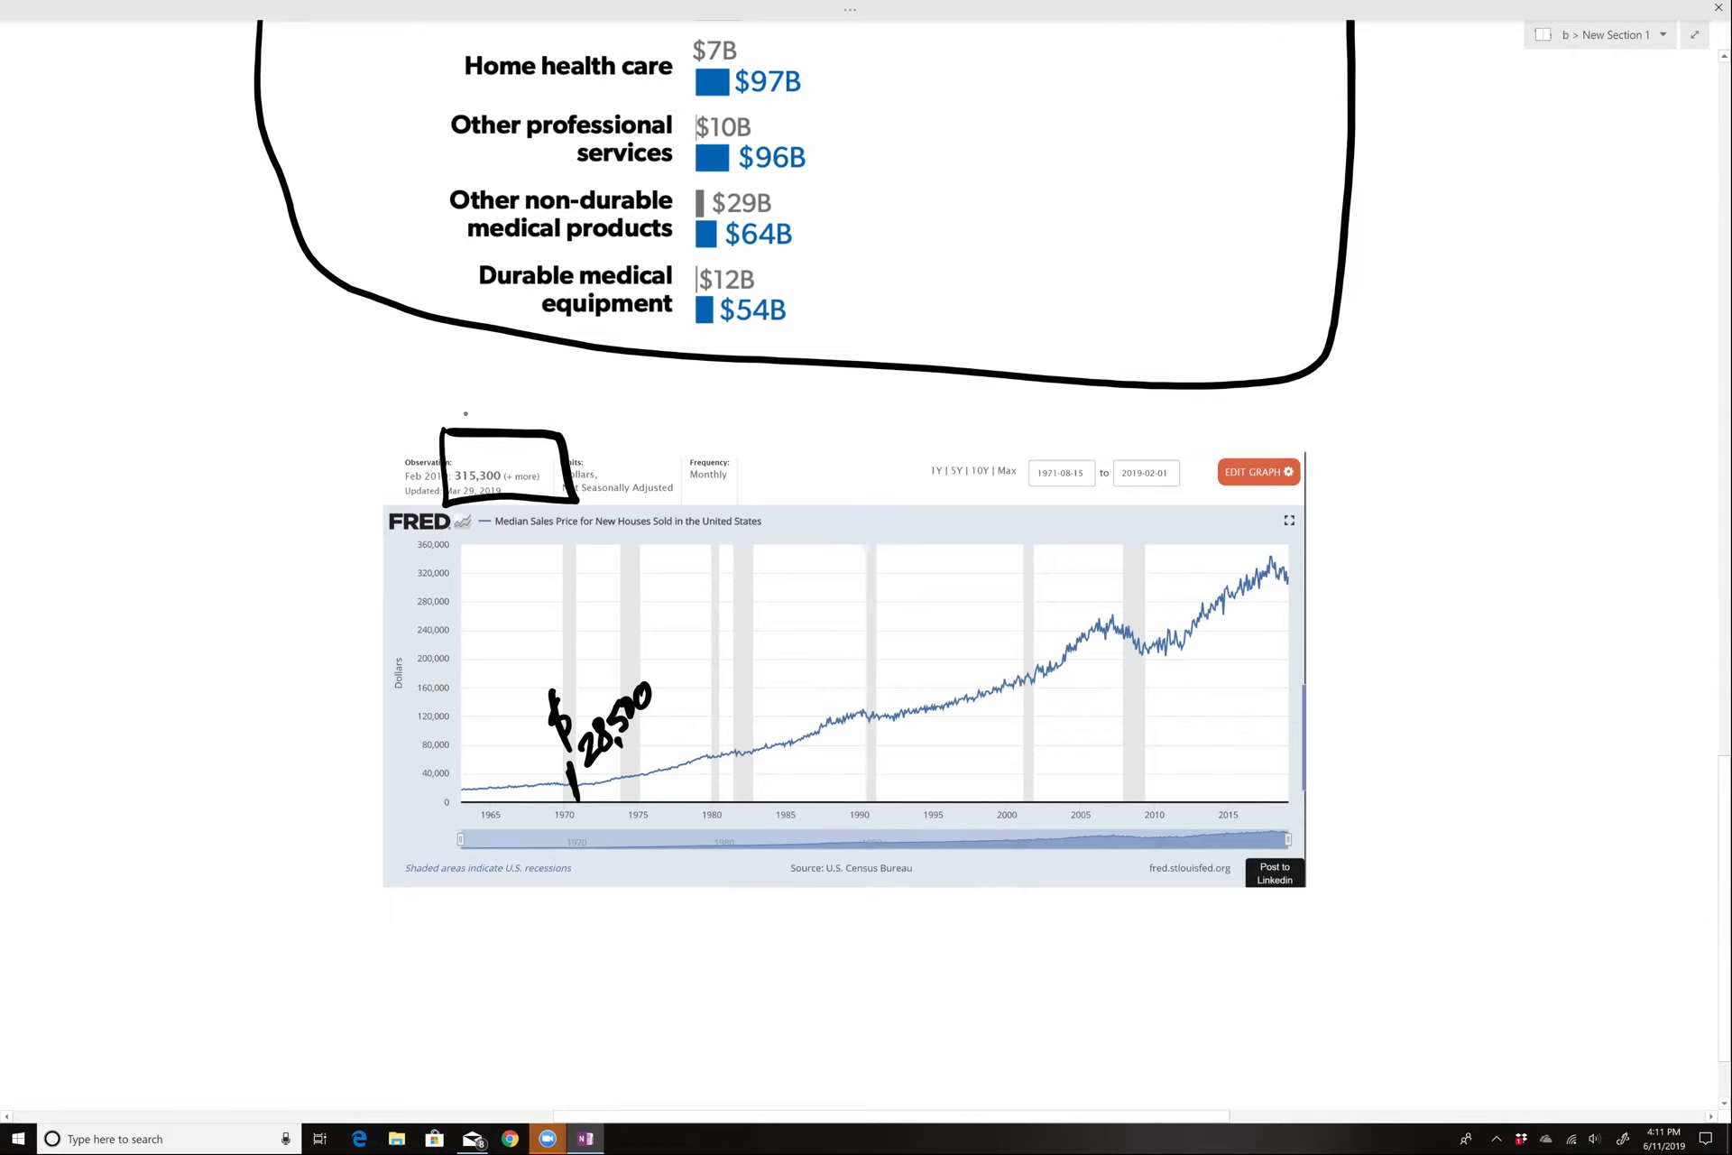
scroll(867, 541, up, 1)
scroll(866, 541, right, 3)
Step: Draw an ink arrow out of the DEBT box
scroll(866, 578, down, 5)
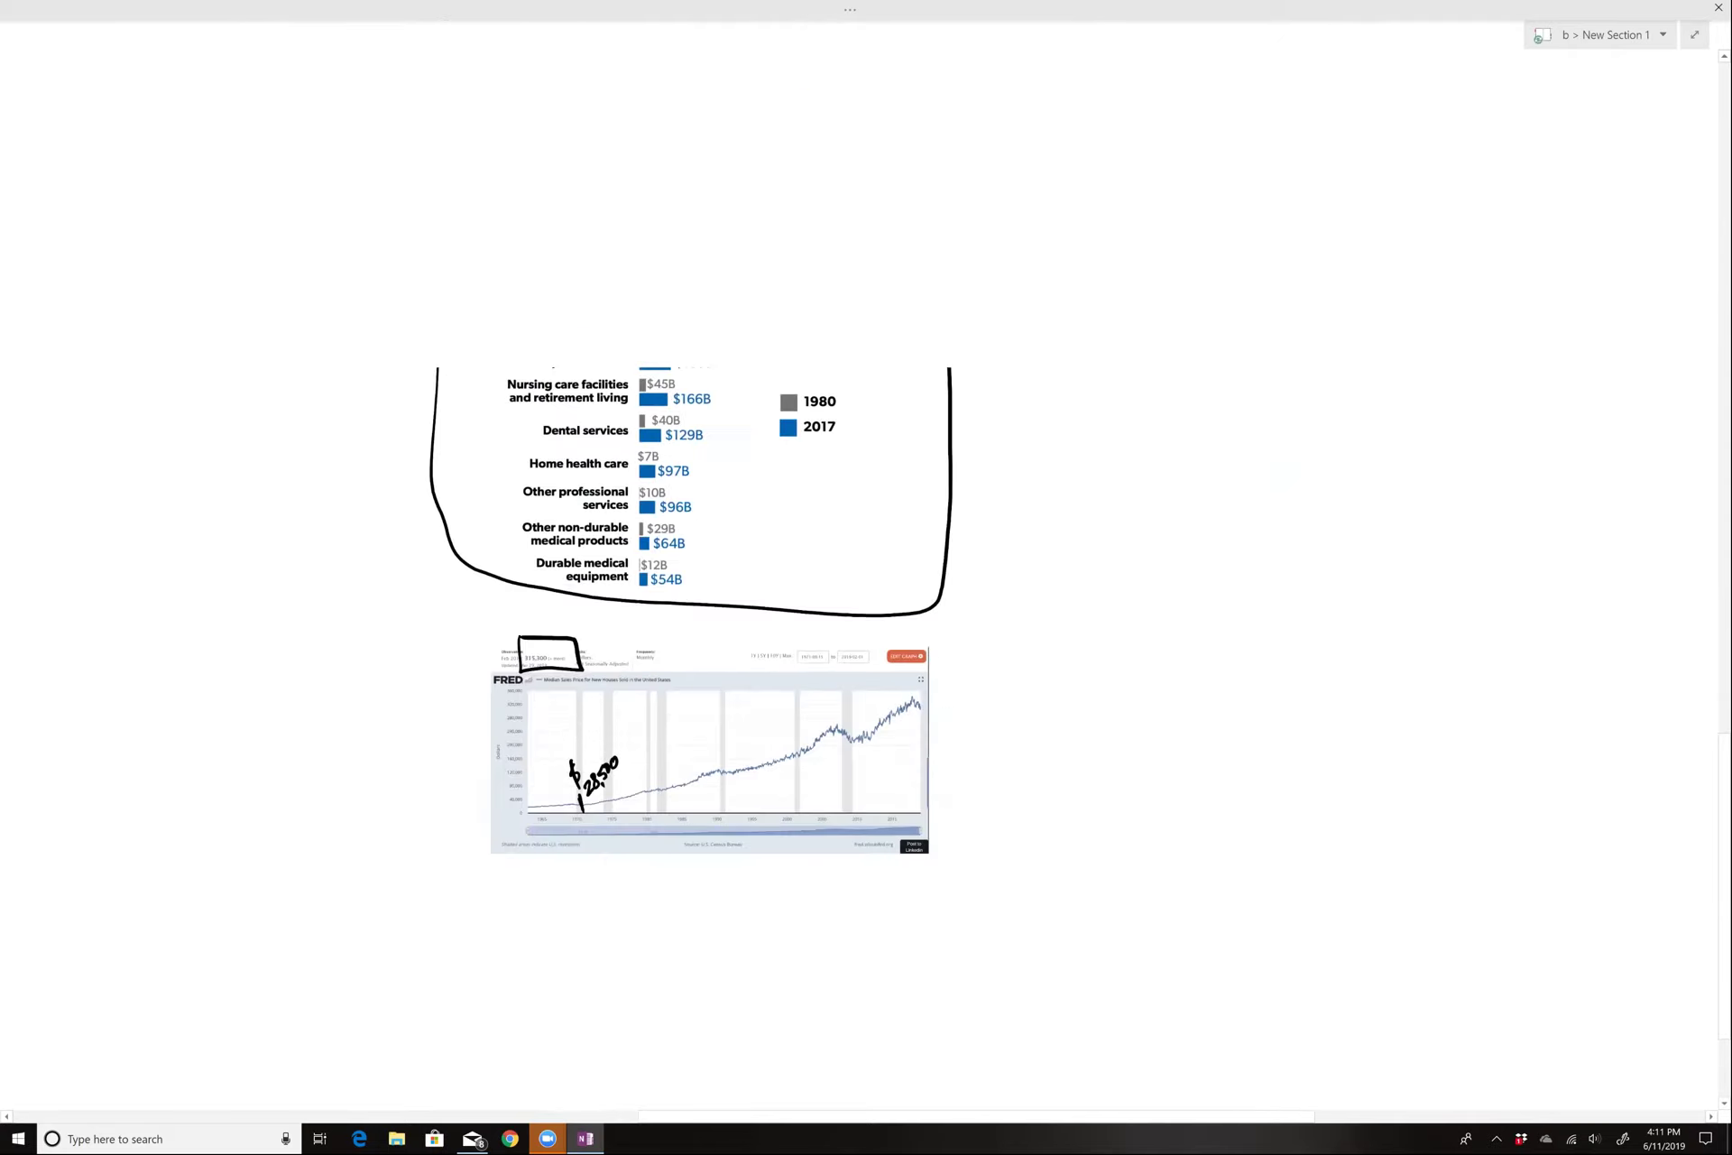
scroll(867, 542, up, 5)
scroll(866, 542, right, 6)
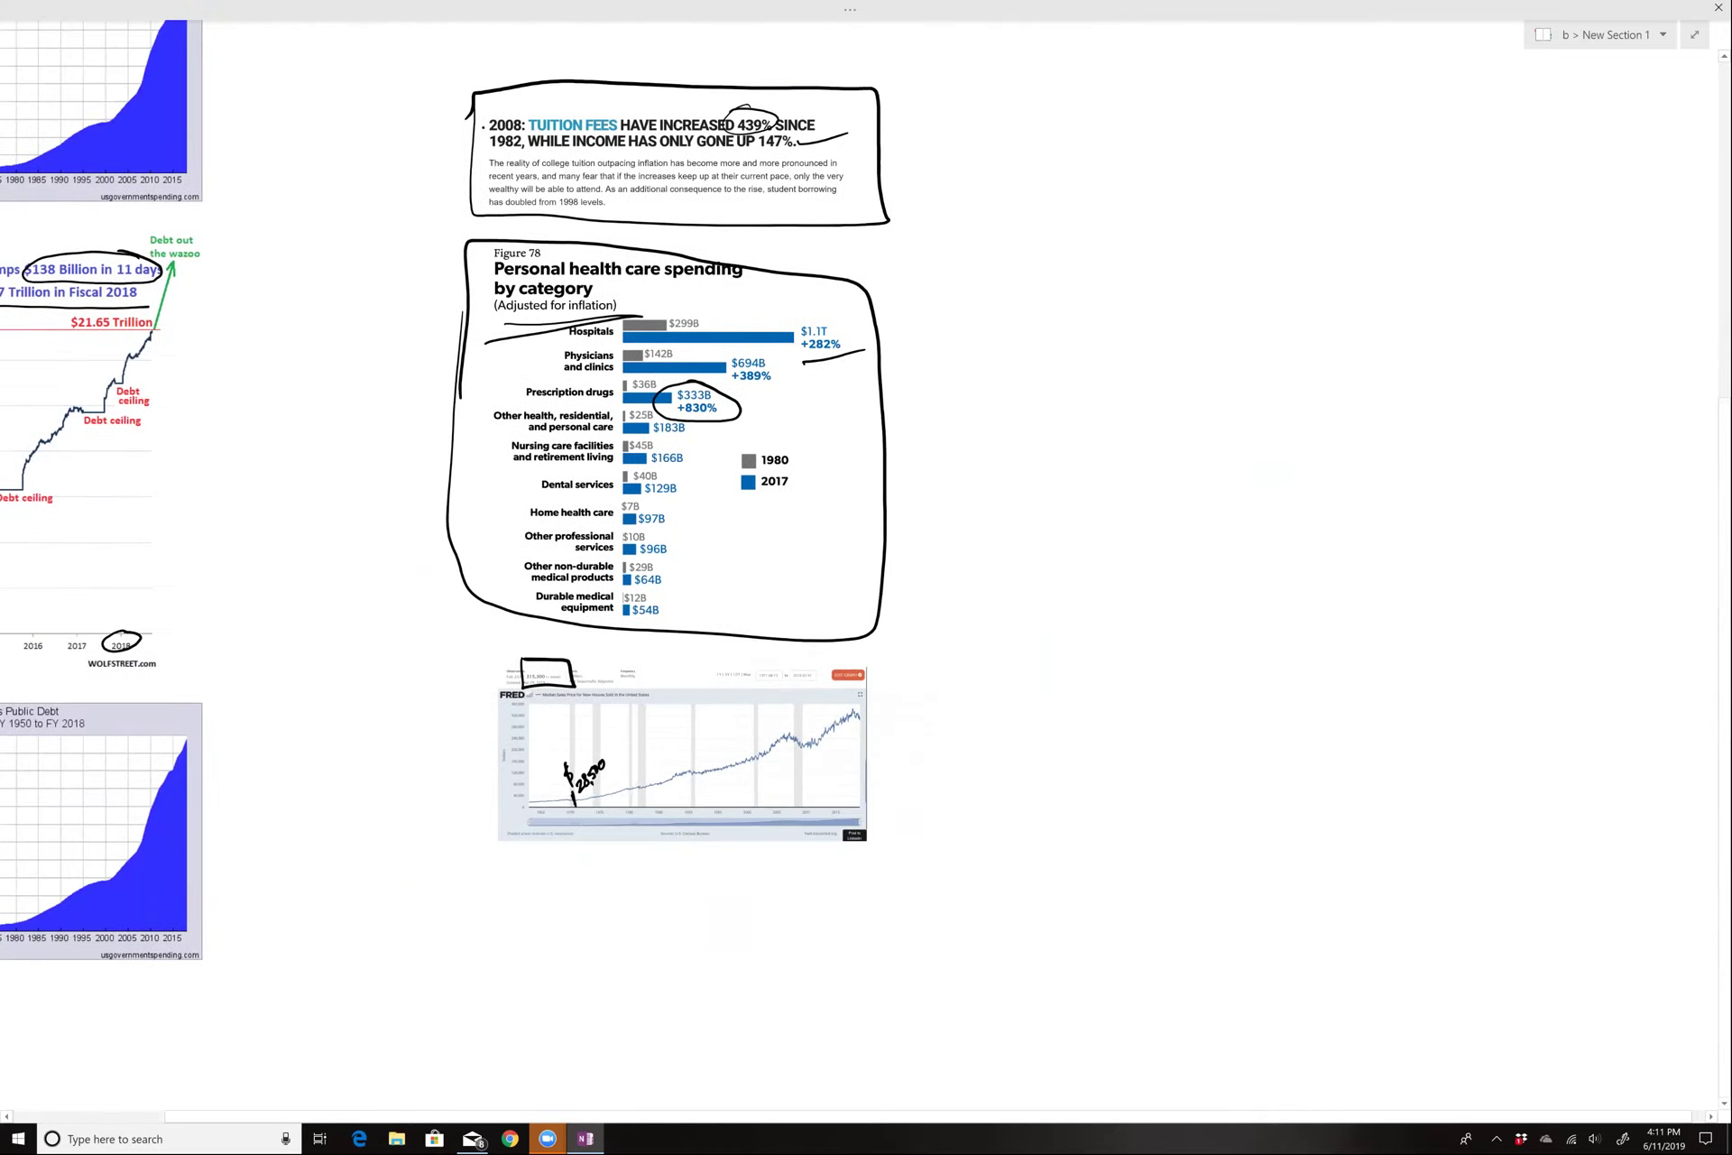
scroll(880, 905, up, 2)
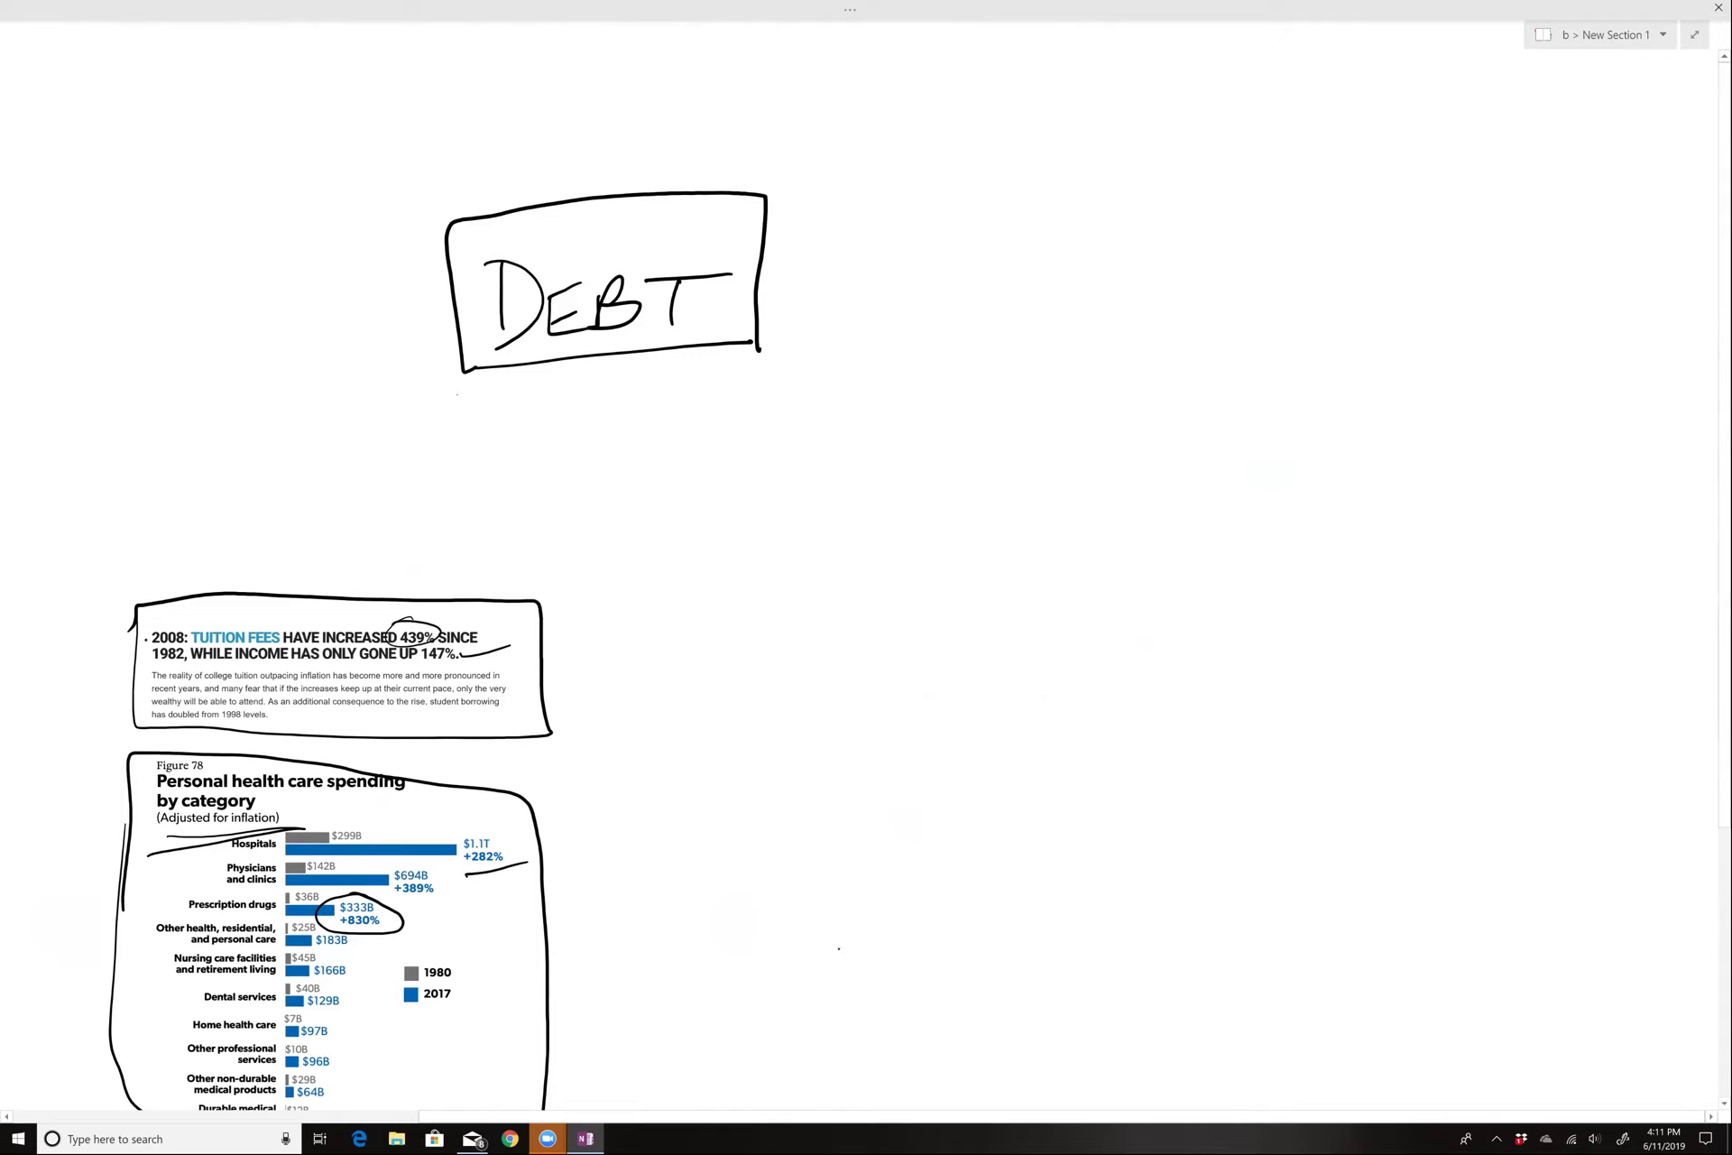
mouse_move(794, 286)
mouse_down()
mouse_move(964, 291)
mouse_move(933, 309)
mouse_move(1036, 327)
mouse_move(1047, 289)
mouse_move(1045, 314)
mouse_move(1085, 307)
mouse_up()
Step: Write 'Asset' at the arrow's end and 'Before 1971' below it
drag(1119, 279, 1140, 301)
mouse_move(1175, 241)
mouse_down()
mouse_move(1163, 307)
mouse_move(1156, 273)
mouse_move(1256, 254)
mouse_up()
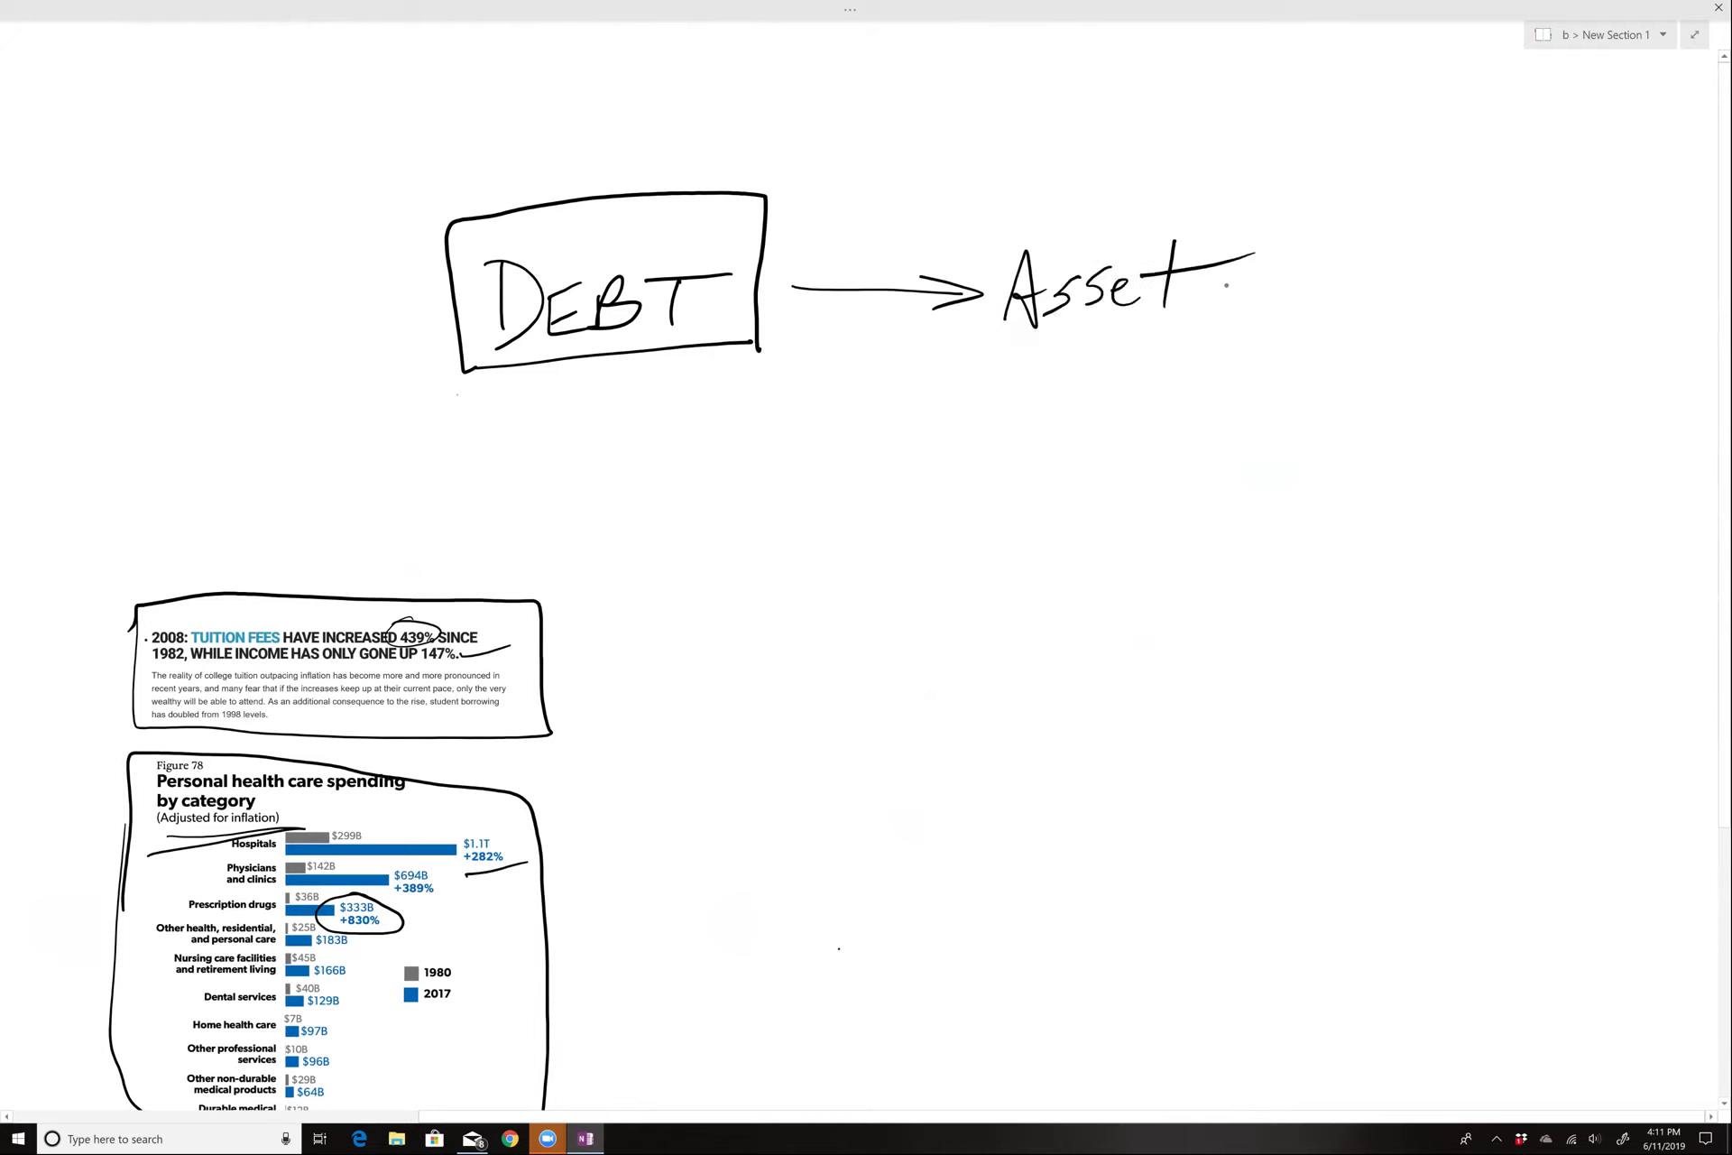
mouse_move(921, 494)
mouse_down()
mouse_move(943, 558)
mouse_move(980, 541)
mouse_move(990, 619)
mouse_move(1050, 529)
mouse_move(1218, 544)
mouse_up()
drag(1265, 475, 1252, 539)
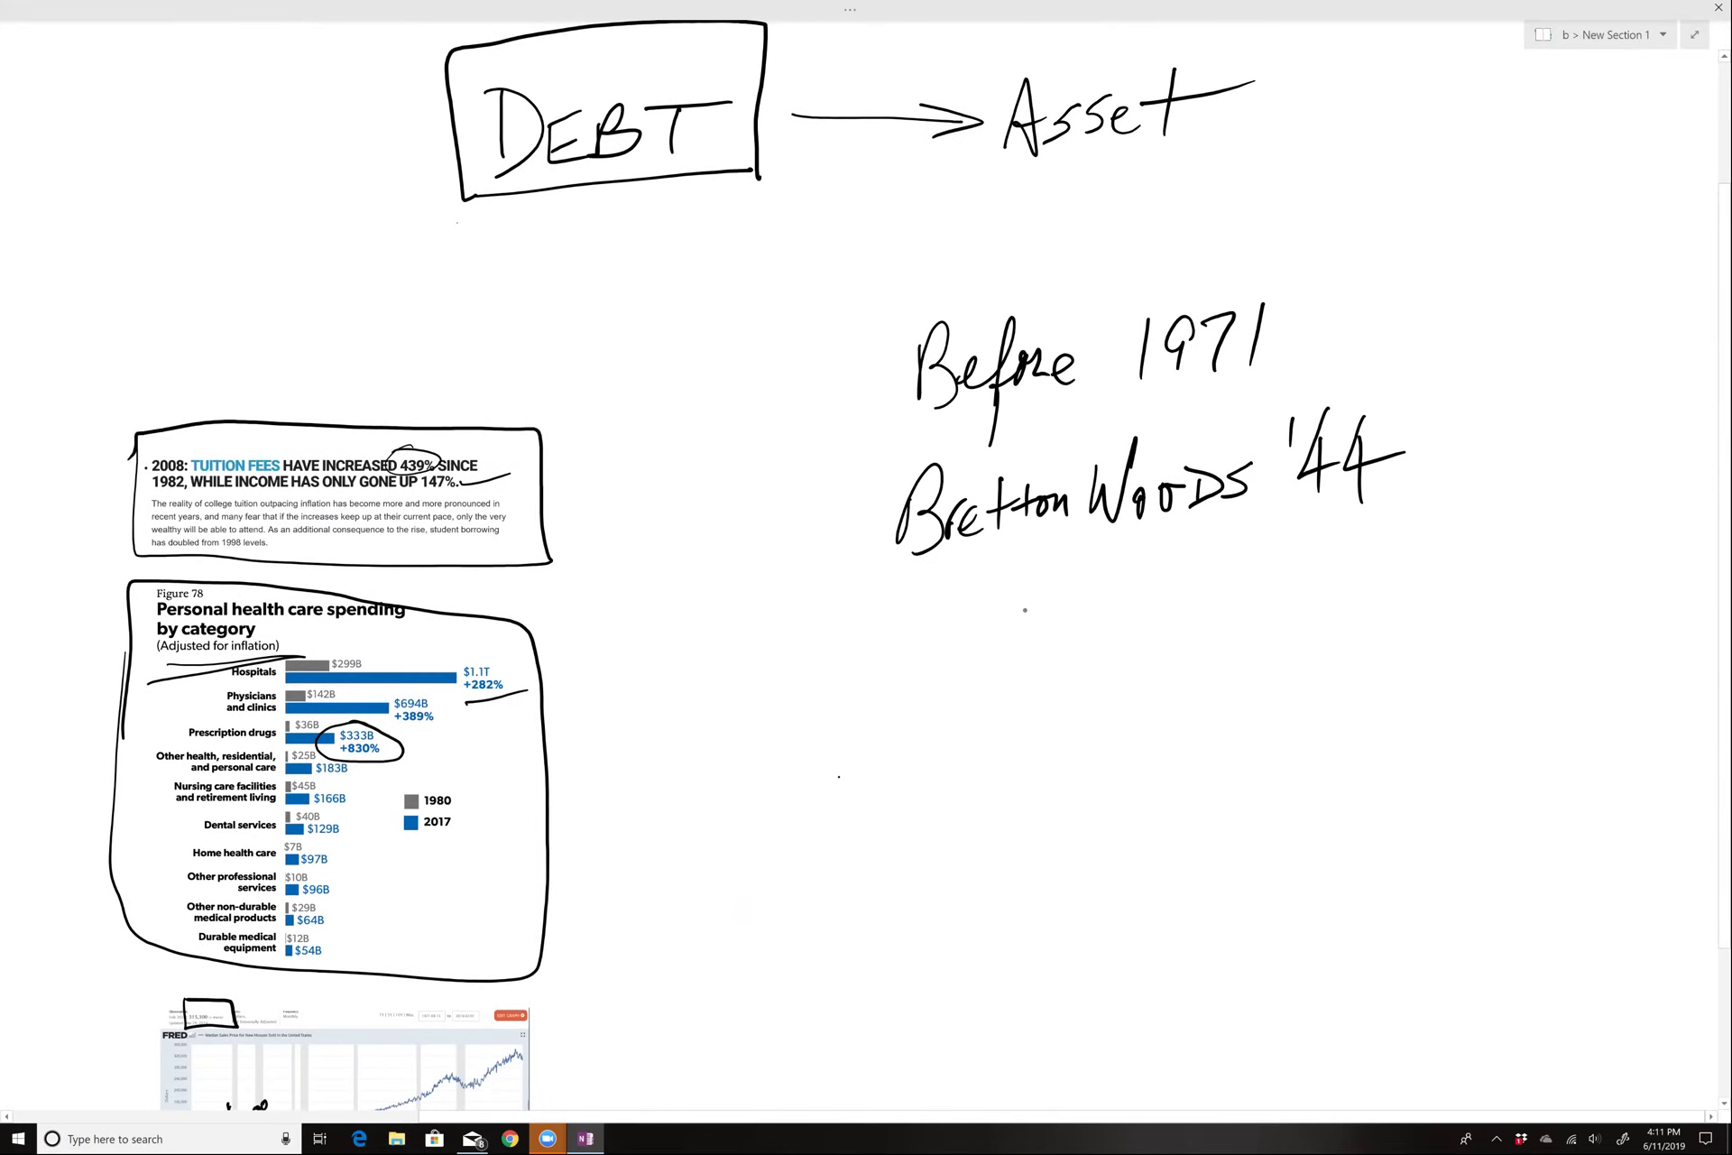
Step: Handwrite 'GOLD STANDARD' beneath the Bretton Woods line
drag(1035, 599, 1019, 629)
drag(1038, 629, 1040, 629)
drag(1051, 621, 1077, 635)
drag(1075, 616, 1065, 639)
mouse_move(1164, 584)
mouse_down()
mouse_move(1128, 623)
mouse_move(1173, 622)
mouse_up()
mouse_move(1151, 595)
mouse_down()
mouse_move(1209, 587)
mouse_move(1189, 622)
mouse_up()
drag(1209, 588, 1214, 622)
mouse_move(1198, 612)
mouse_down()
mouse_move(1233, 619)
mouse_move(1263, 582)
mouse_move(1272, 614)
mouse_move(1321, 596)
mouse_up()
drag(1324, 571, 1368, 593)
drag(1356, 558, 1372, 590)
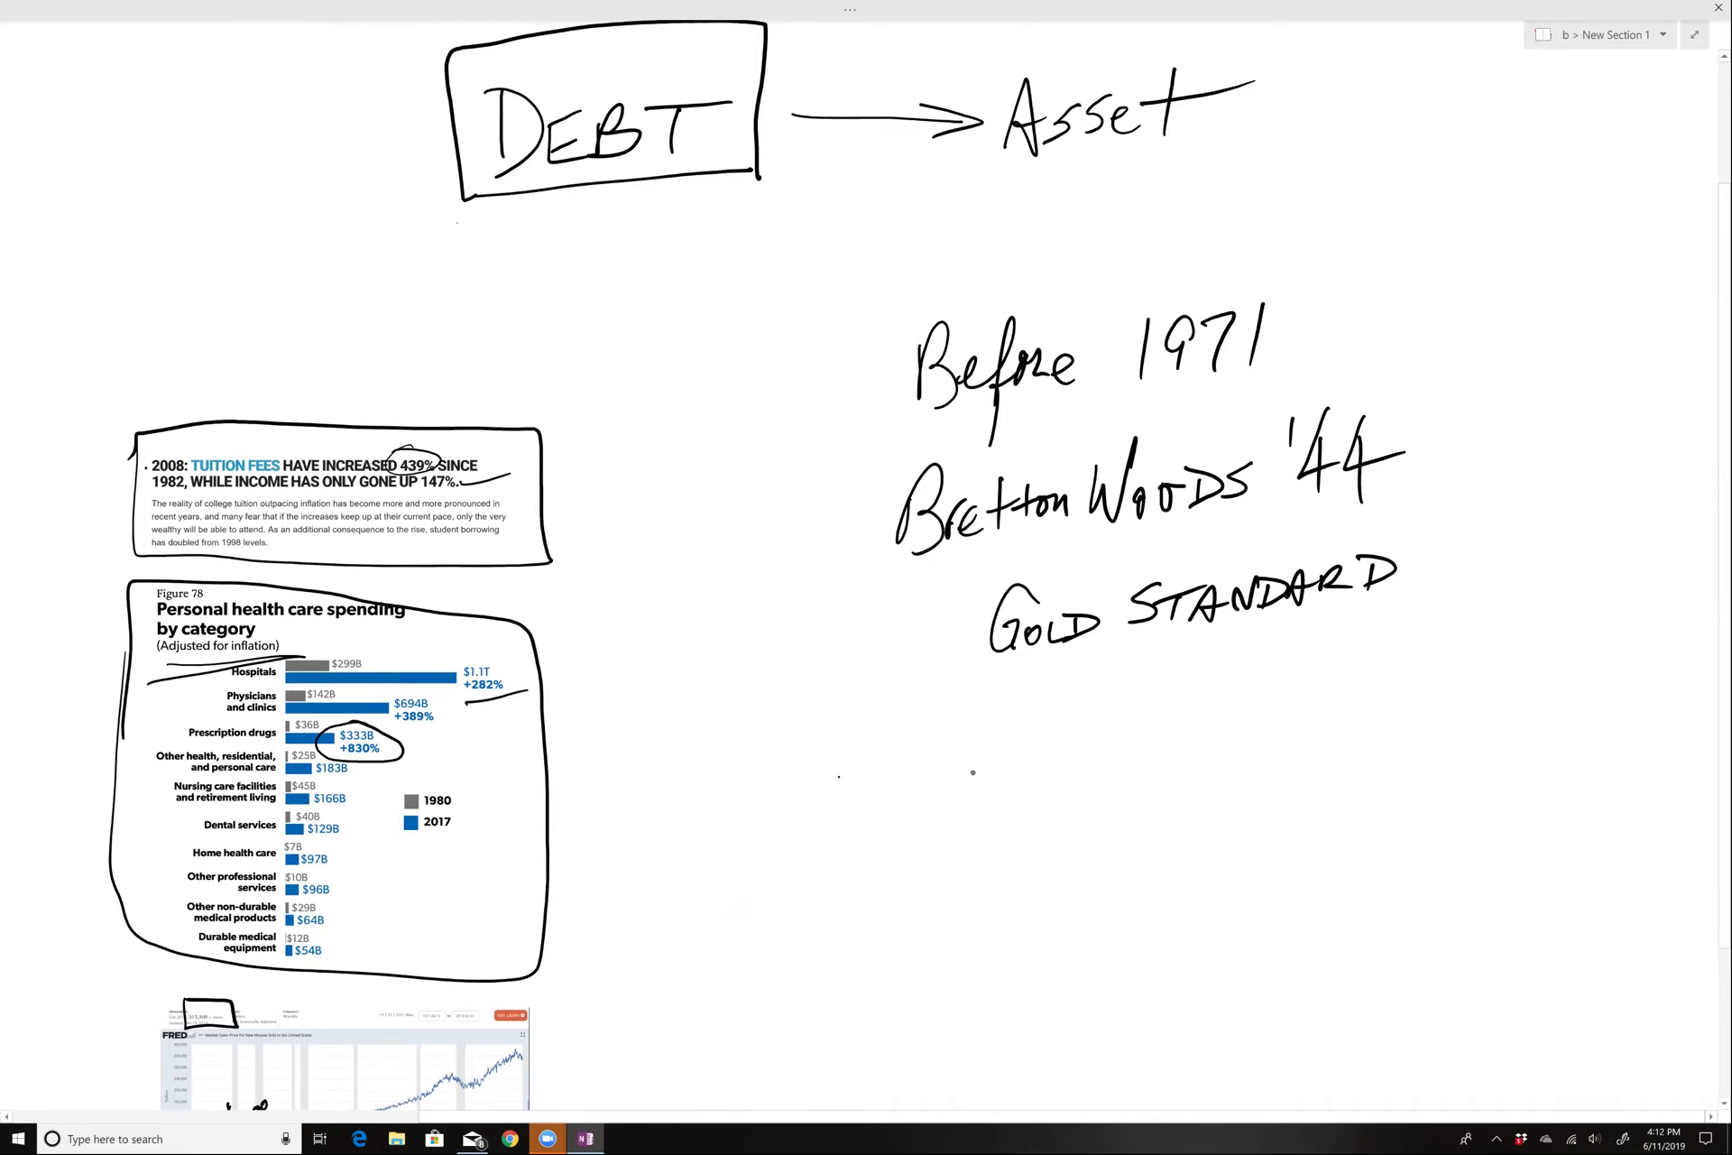
Step: Underline the heading and draw a dollar sign with an up arrow and line
drag(977, 665, 1389, 610)
drag(986, 738, 956, 791)
mouse_move(972, 703)
mouse_down()
mouse_move(970, 814)
mouse_move(1040, 774)
mouse_move(1029, 713)
mouse_move(1055, 741)
mouse_move(1061, 724)
mouse_up()
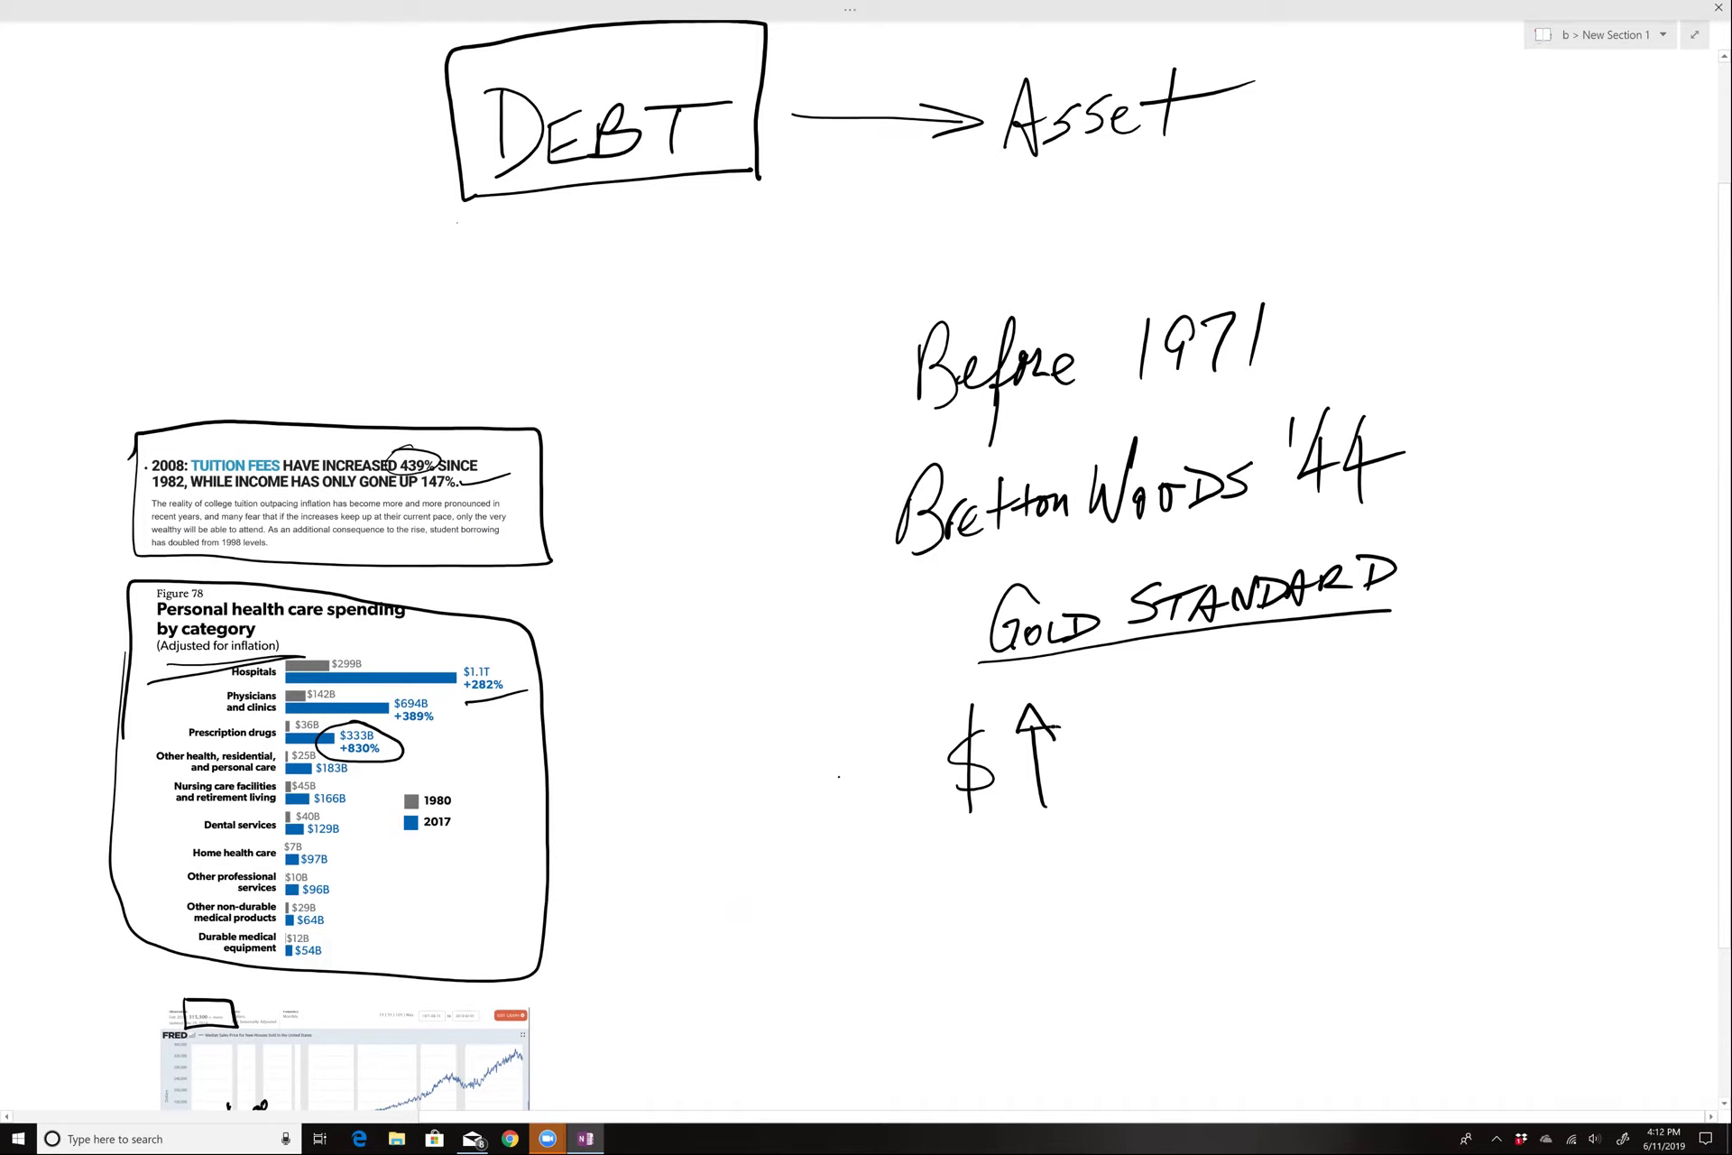
drag(1084, 766, 1321, 733)
Step: Redraw the line after the rising dollar sign
scroll(550, 217, down, 5)
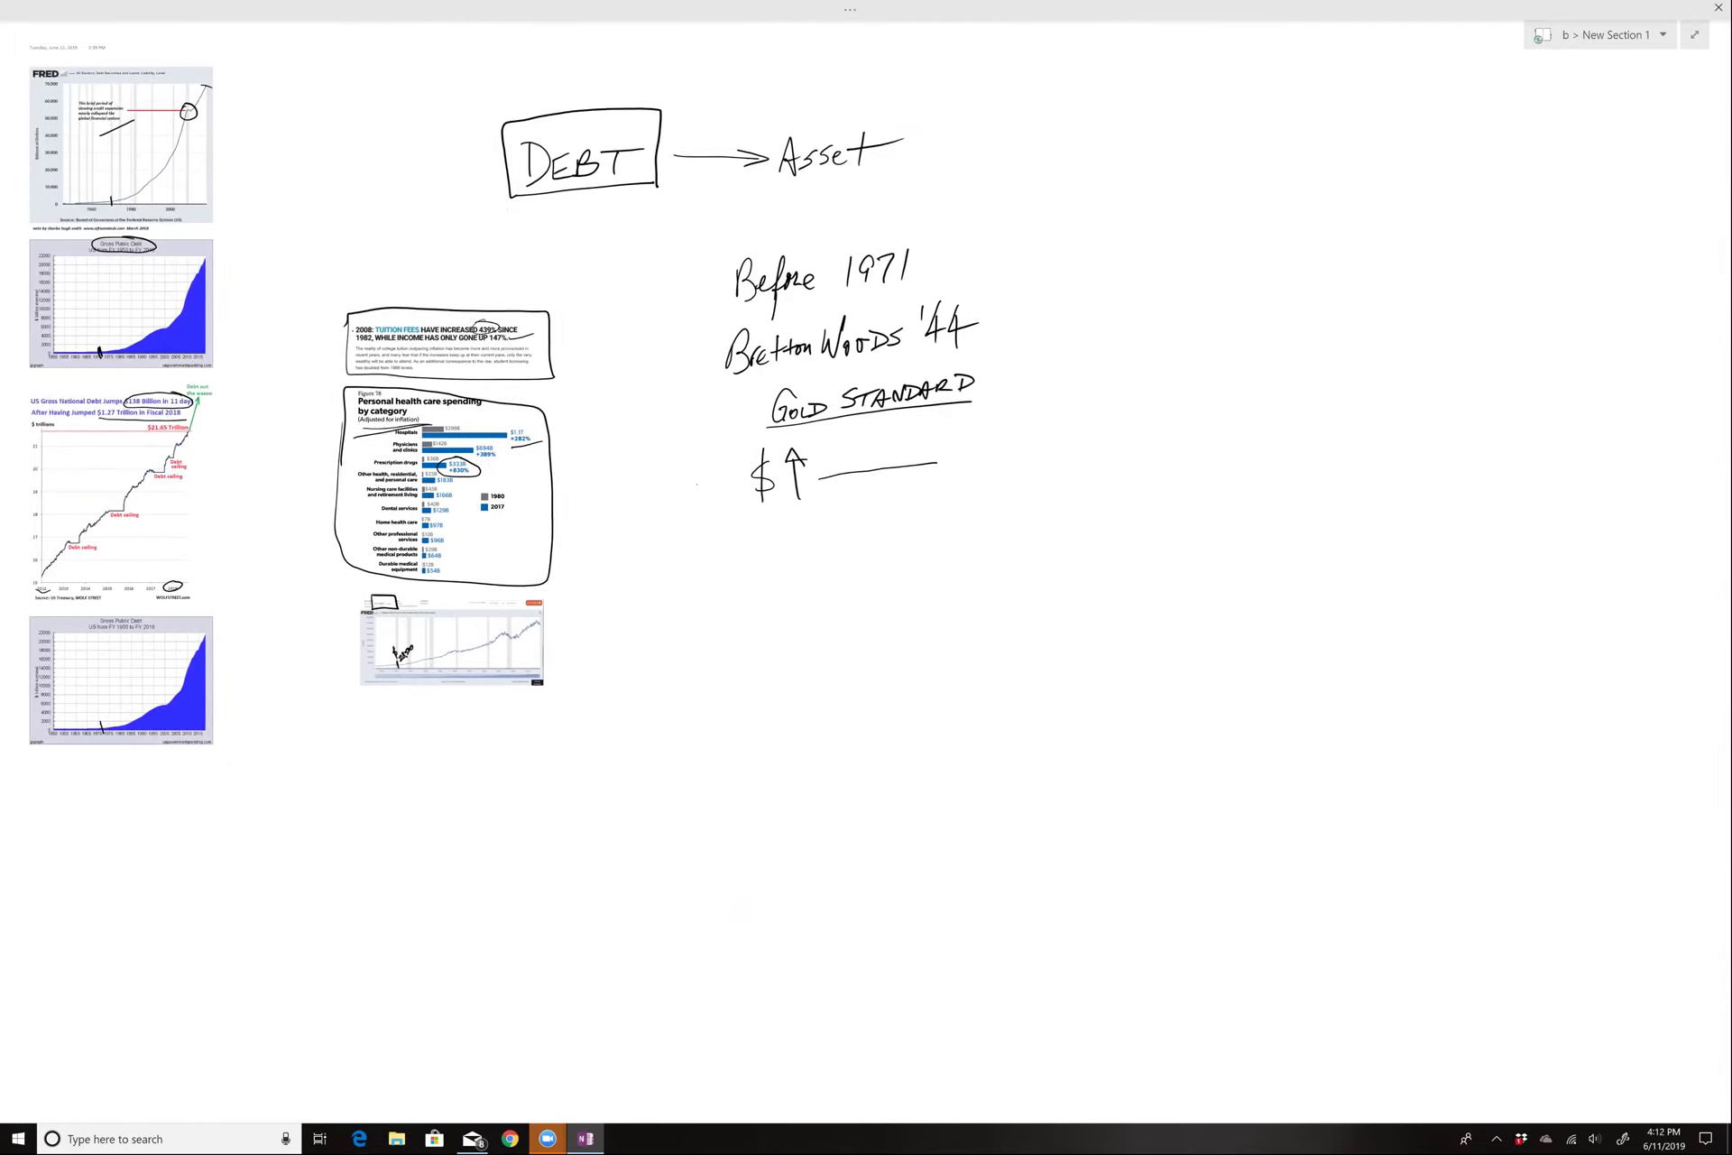
scroll(500, 395, down, 1)
scroll(54, 672, up, 6)
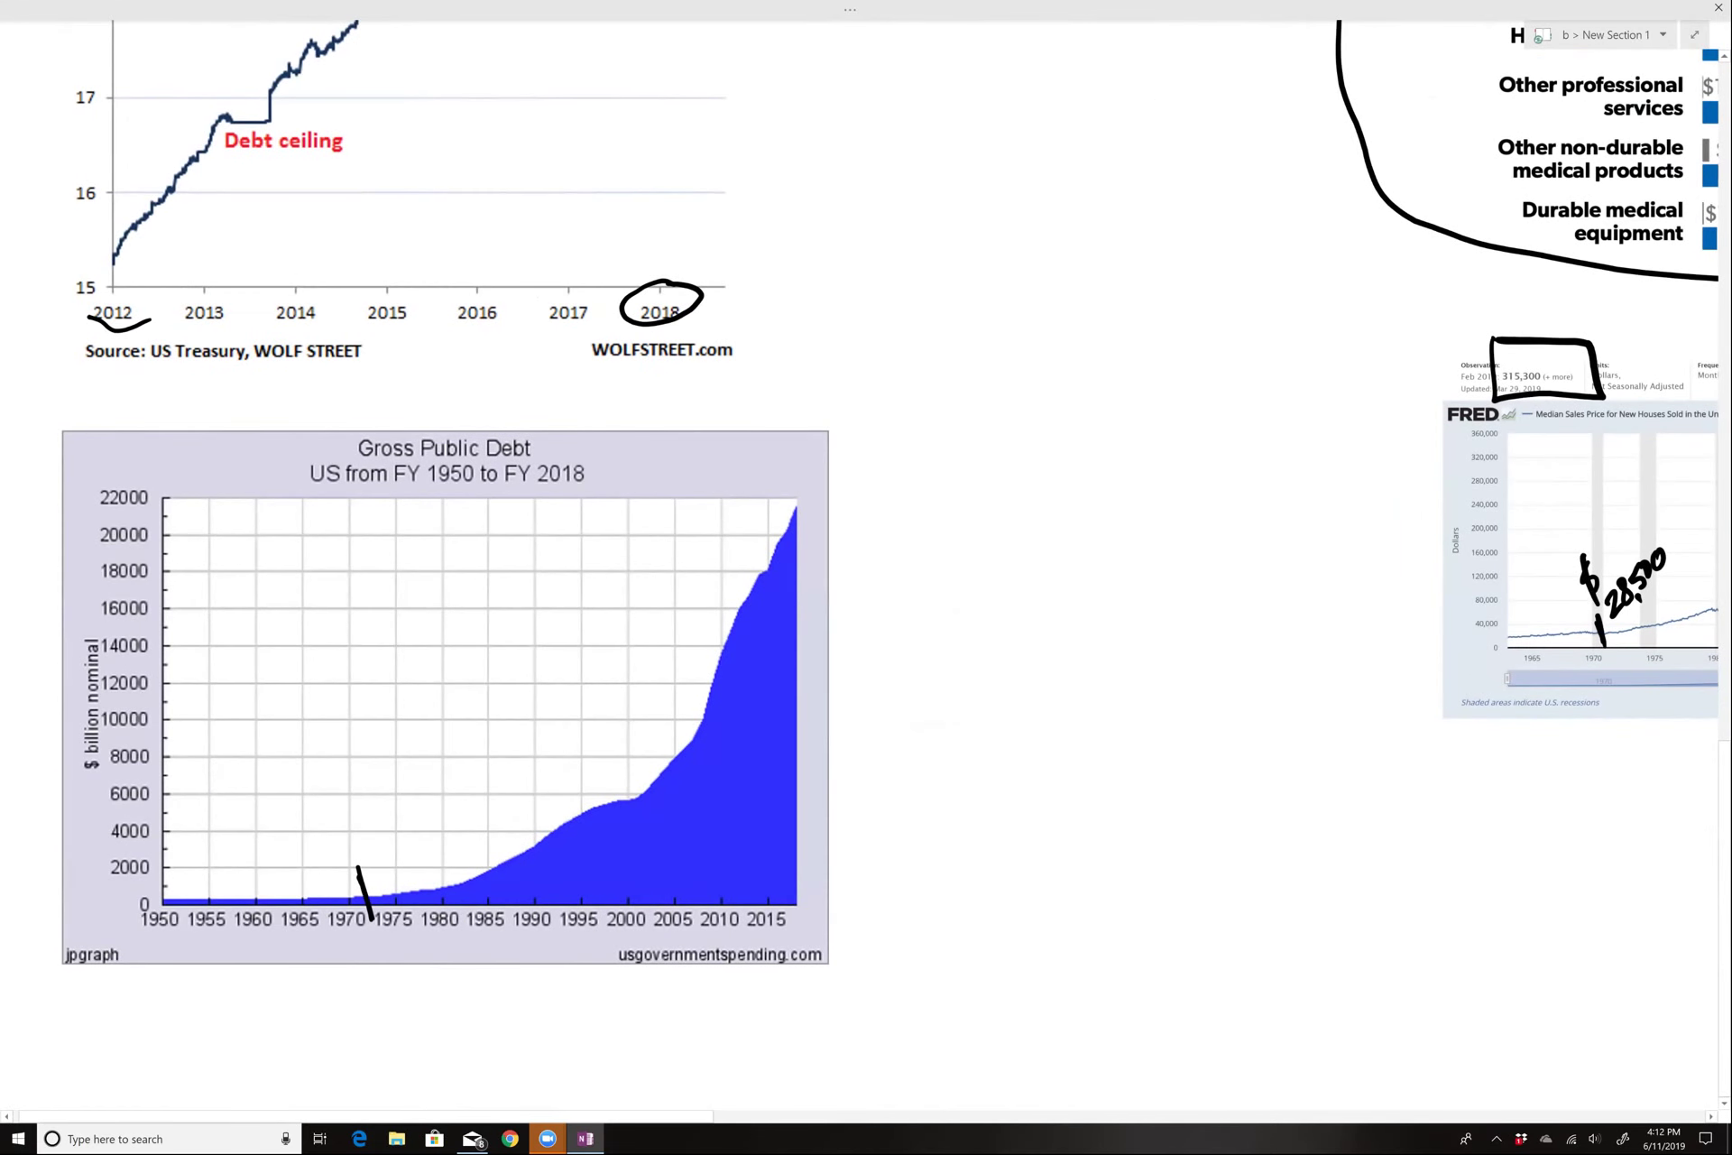
scroll(867, 577, right, 15)
scroll(866, 578, up, 3)
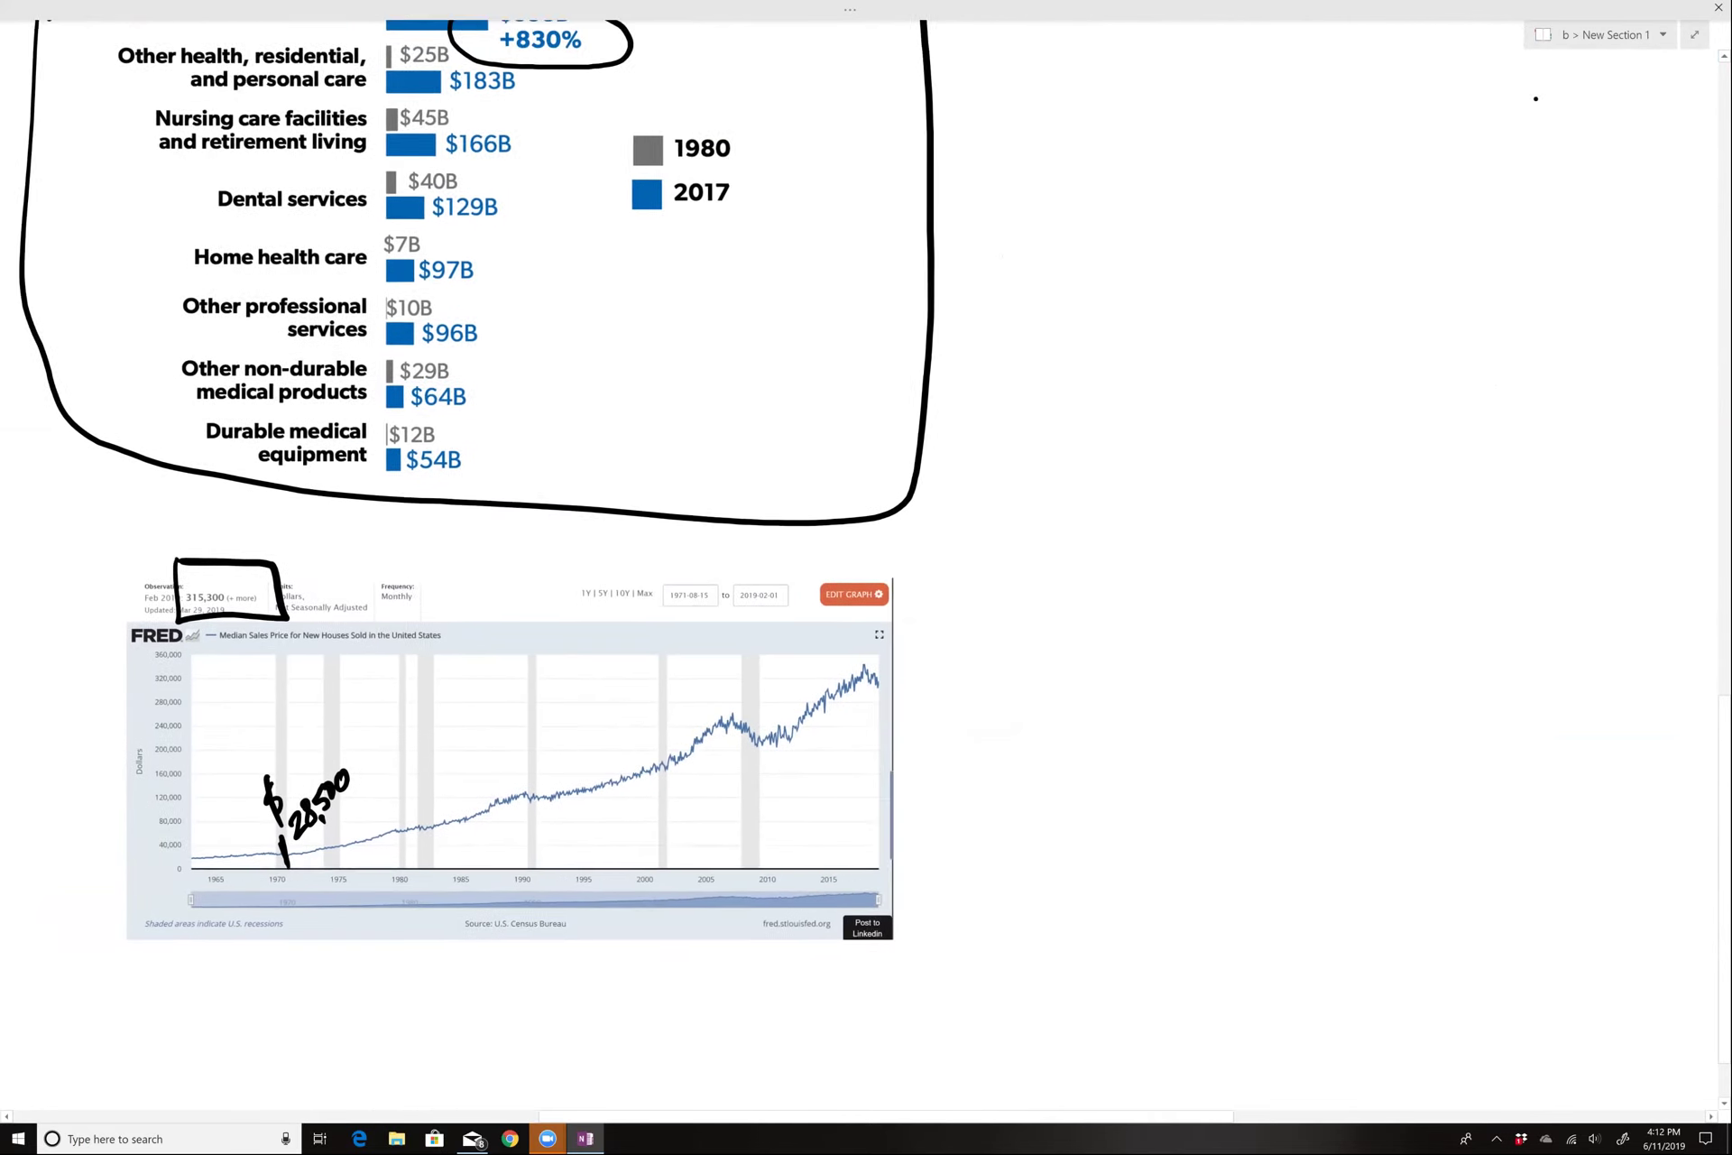
scroll(704, 902, down, 5)
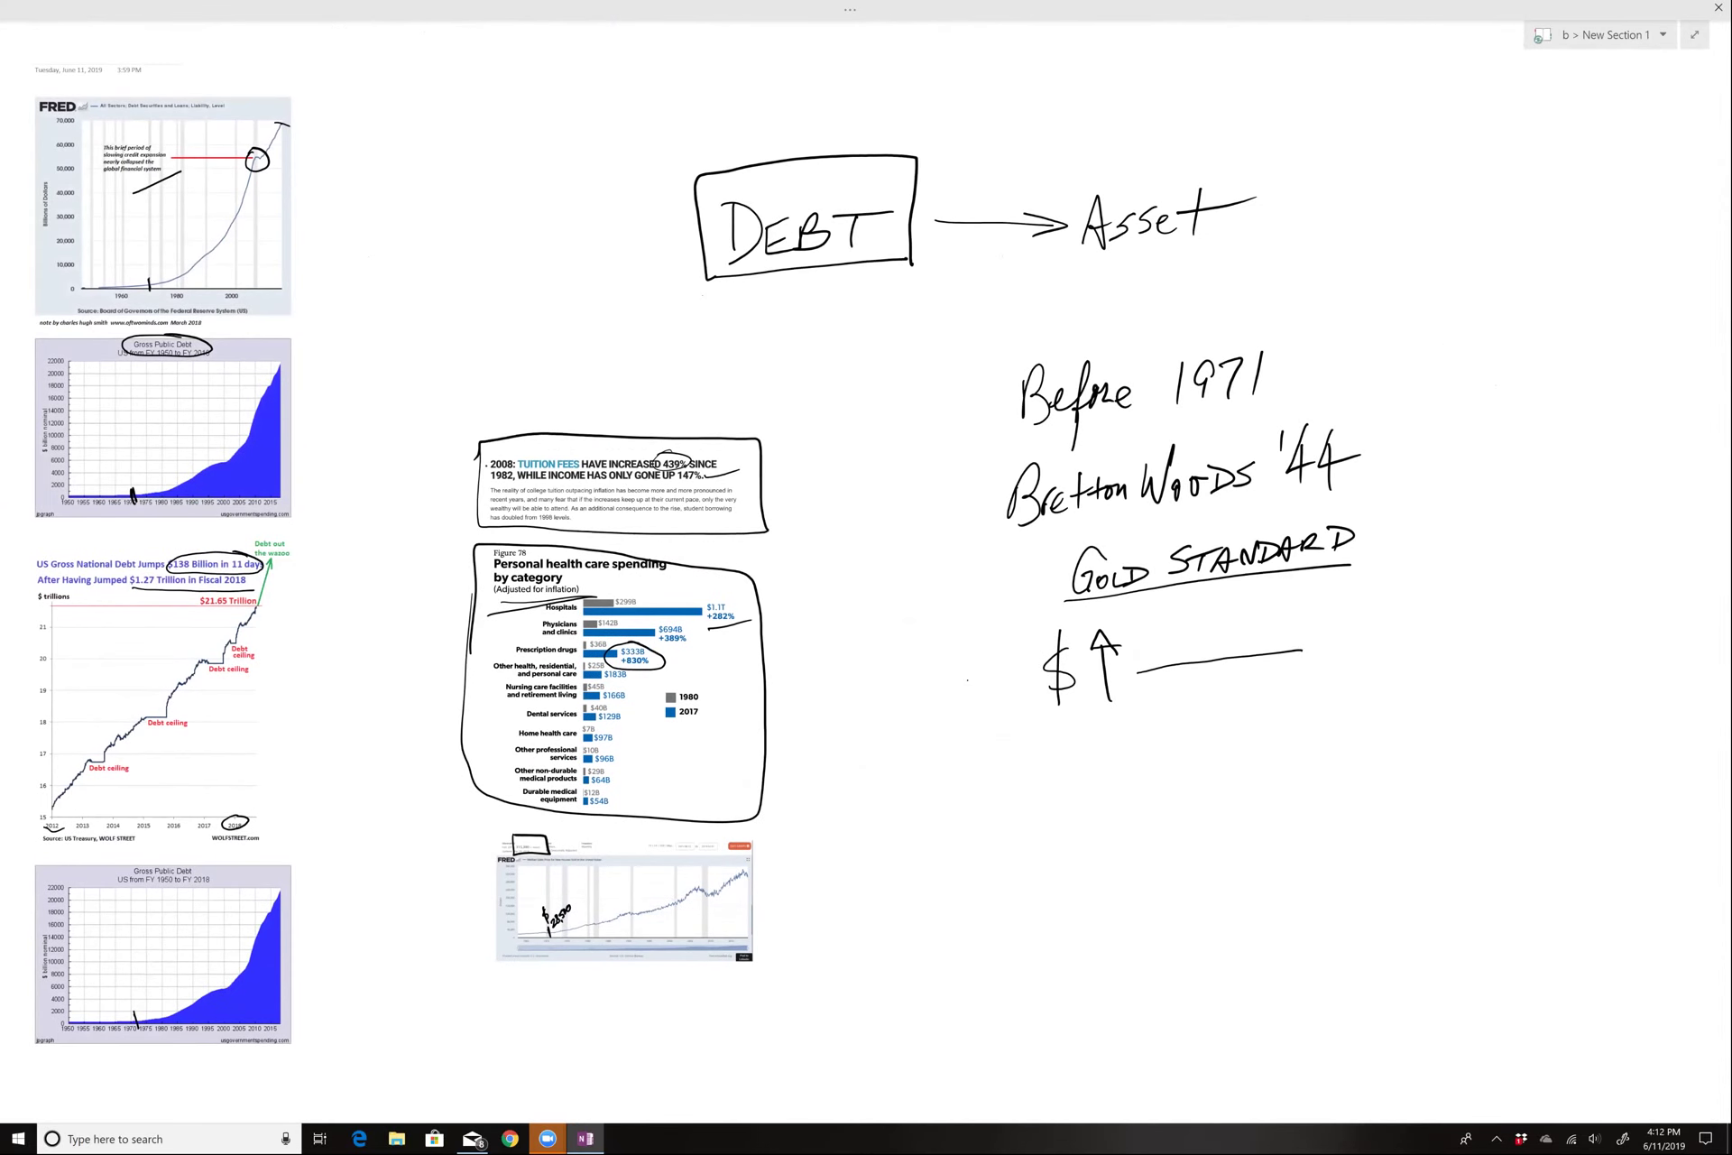
drag(1132, 673, 1334, 646)
Step: Handwrite 'After 1971' below the dollar and underline it
mouse_move(1044, 814)
mouse_down()
mouse_move(1062, 754)
mouse_move(1079, 809)
mouse_up()
mouse_move(1053, 792)
mouse_down()
mouse_move(1092, 783)
mouse_move(1088, 816)
mouse_move(1135, 809)
mouse_up()
mouse_move(1112, 797)
mouse_down()
mouse_move(1170, 797)
mouse_move(1187, 773)
mouse_move(1229, 783)
mouse_up()
drag(1262, 749, 1254, 774)
mouse_move(1277, 747)
mouse_down()
mouse_move(1303, 770)
mouse_move(1341, 758)
mouse_up()
drag(1002, 844, 1442, 777)
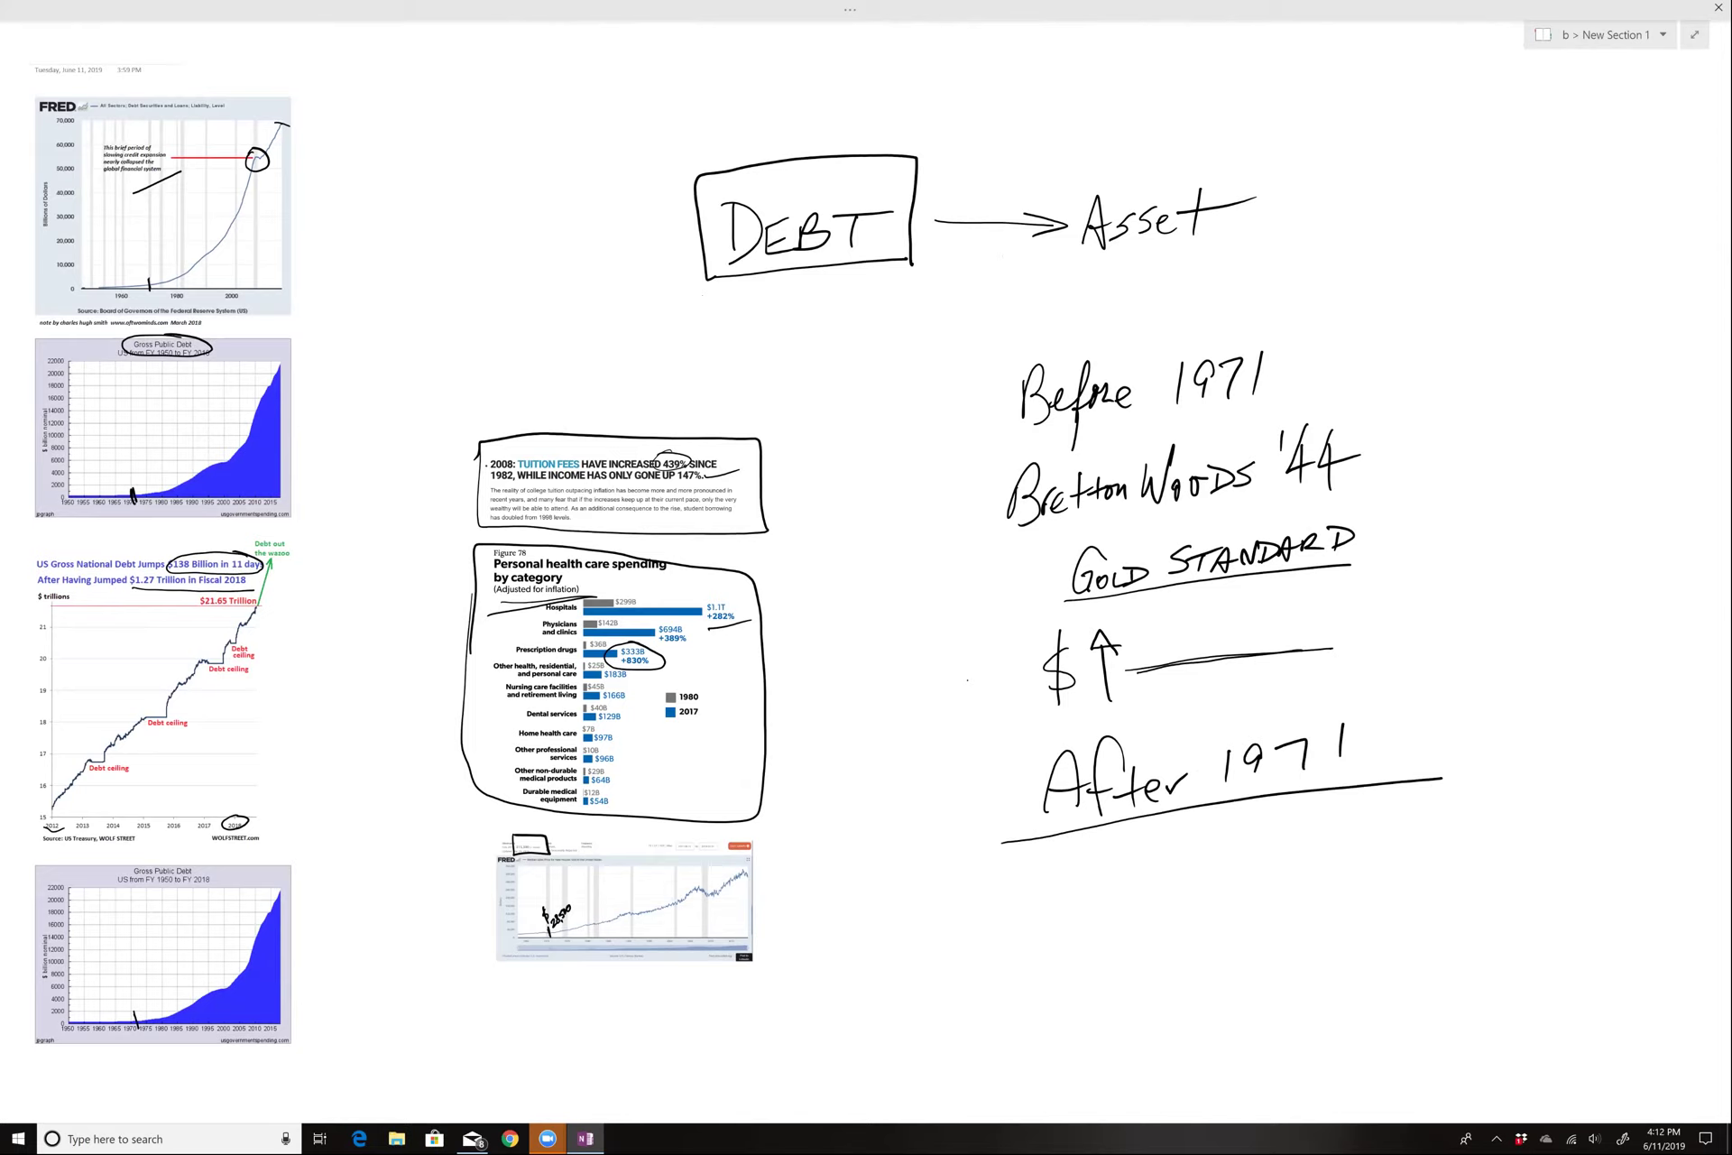
Step: Write 'Gold Standard' under After 1971 and strike it through
scroll(867, 541, down, 5)
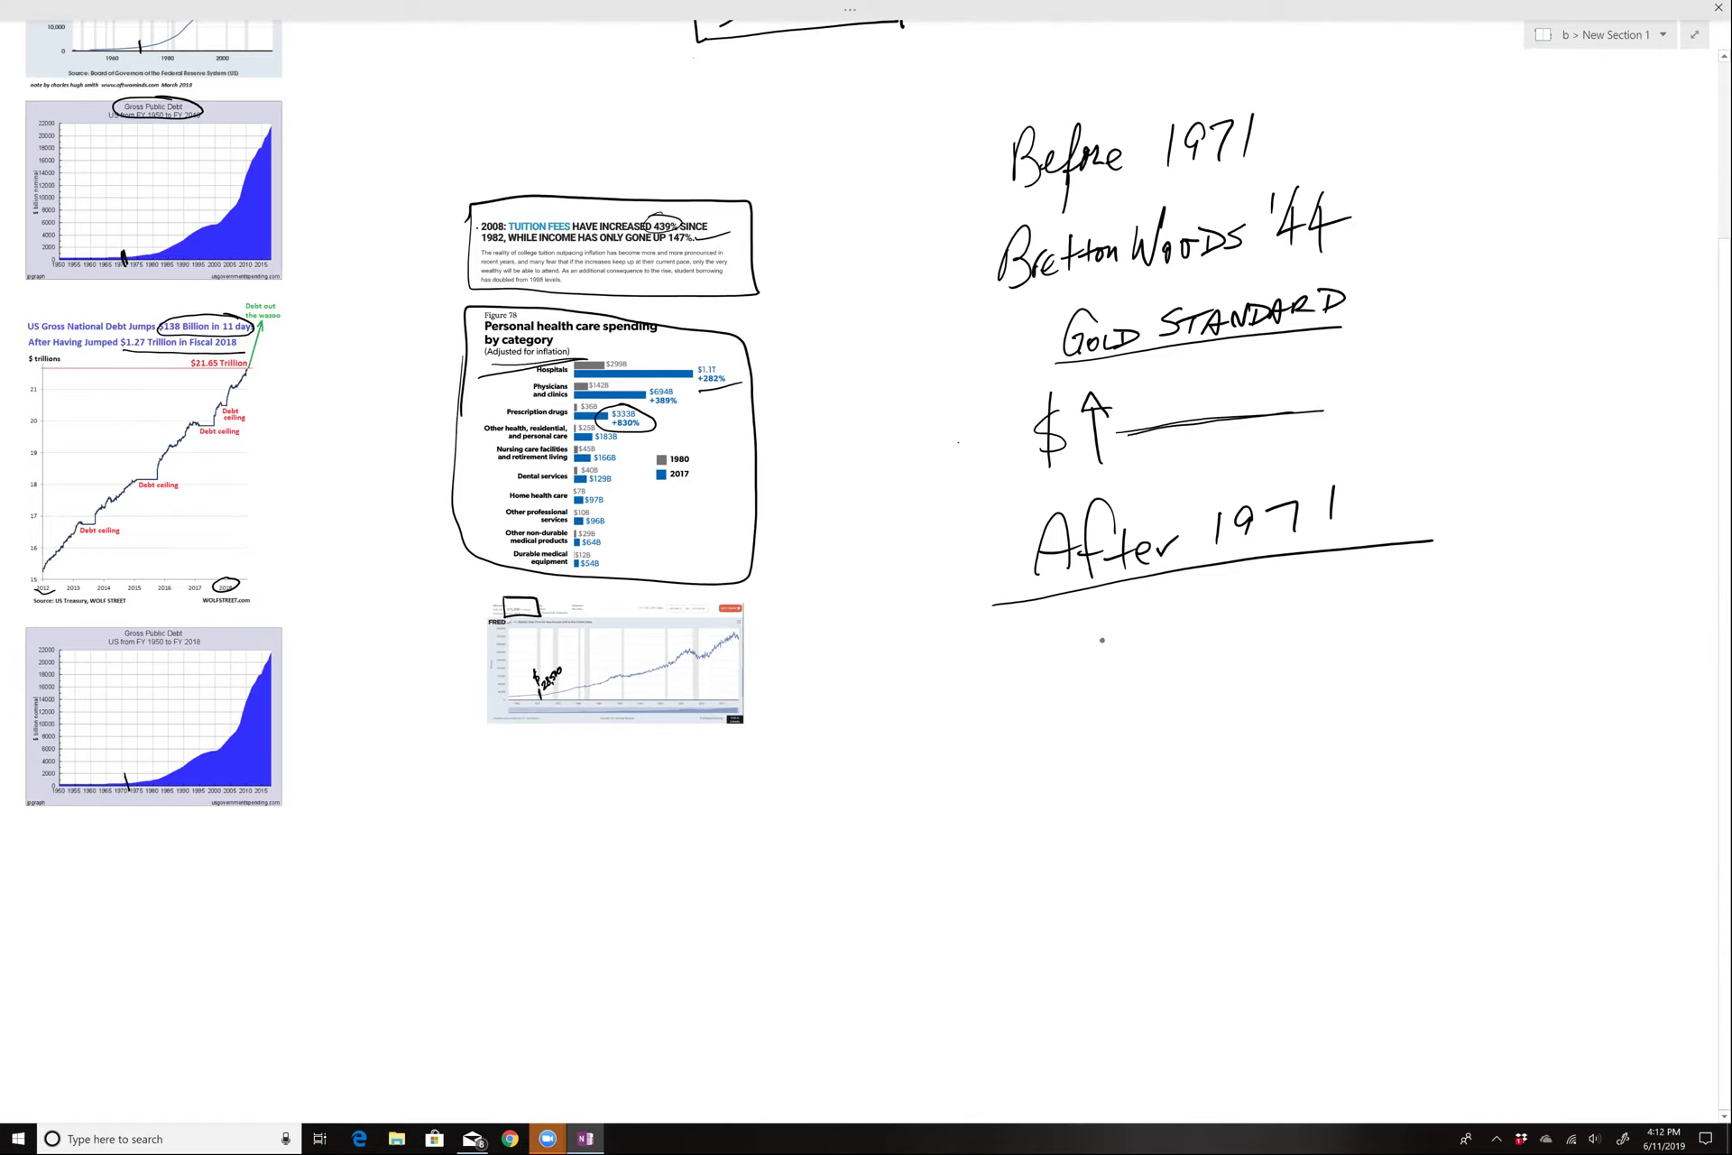
mouse_move(1118, 615)
mouse_down()
mouse_move(1115, 667)
mouse_move(1161, 651)
mouse_up()
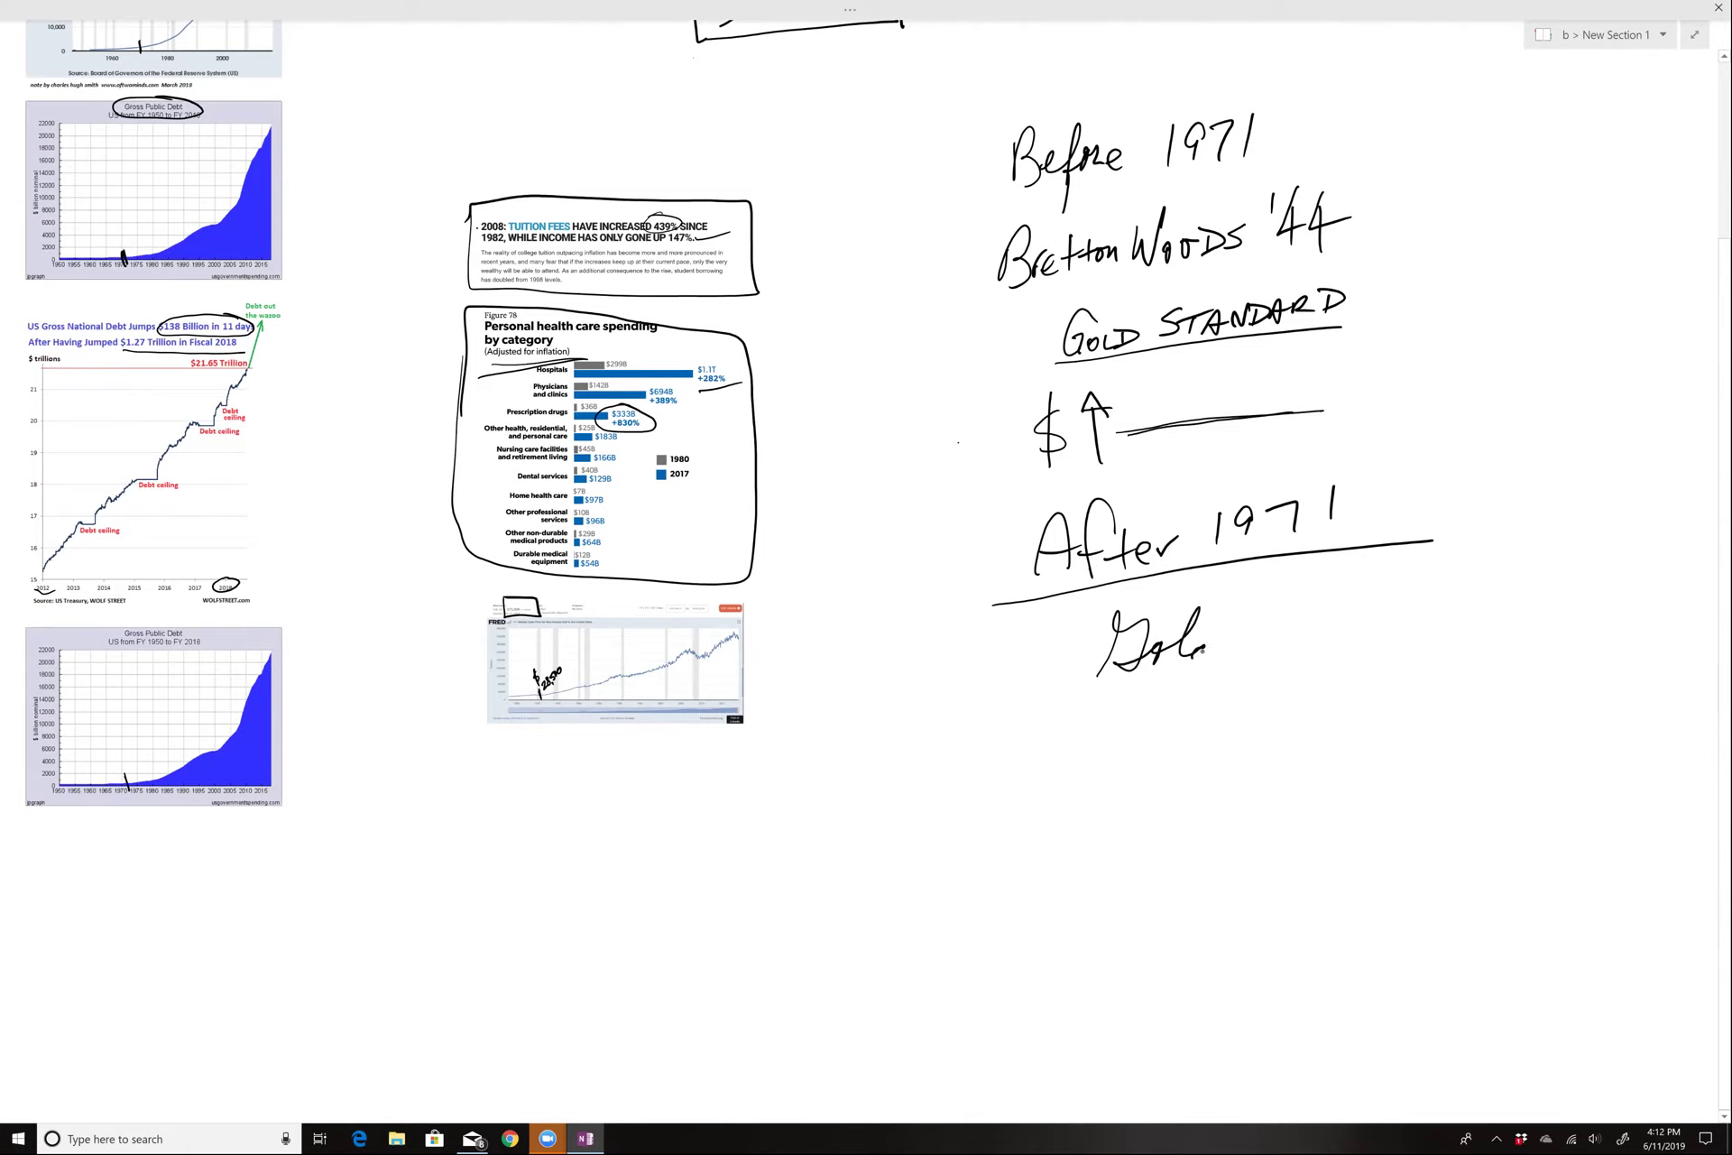
drag(1207, 637, 1213, 662)
mouse_move(1248, 616)
mouse_down()
mouse_move(1233, 661)
mouse_move(1285, 639)
mouse_up()
mouse_move(1298, 605)
mouse_down()
mouse_move(1280, 660)
mouse_move(1320, 635)
mouse_move(1443, 631)
mouse_up()
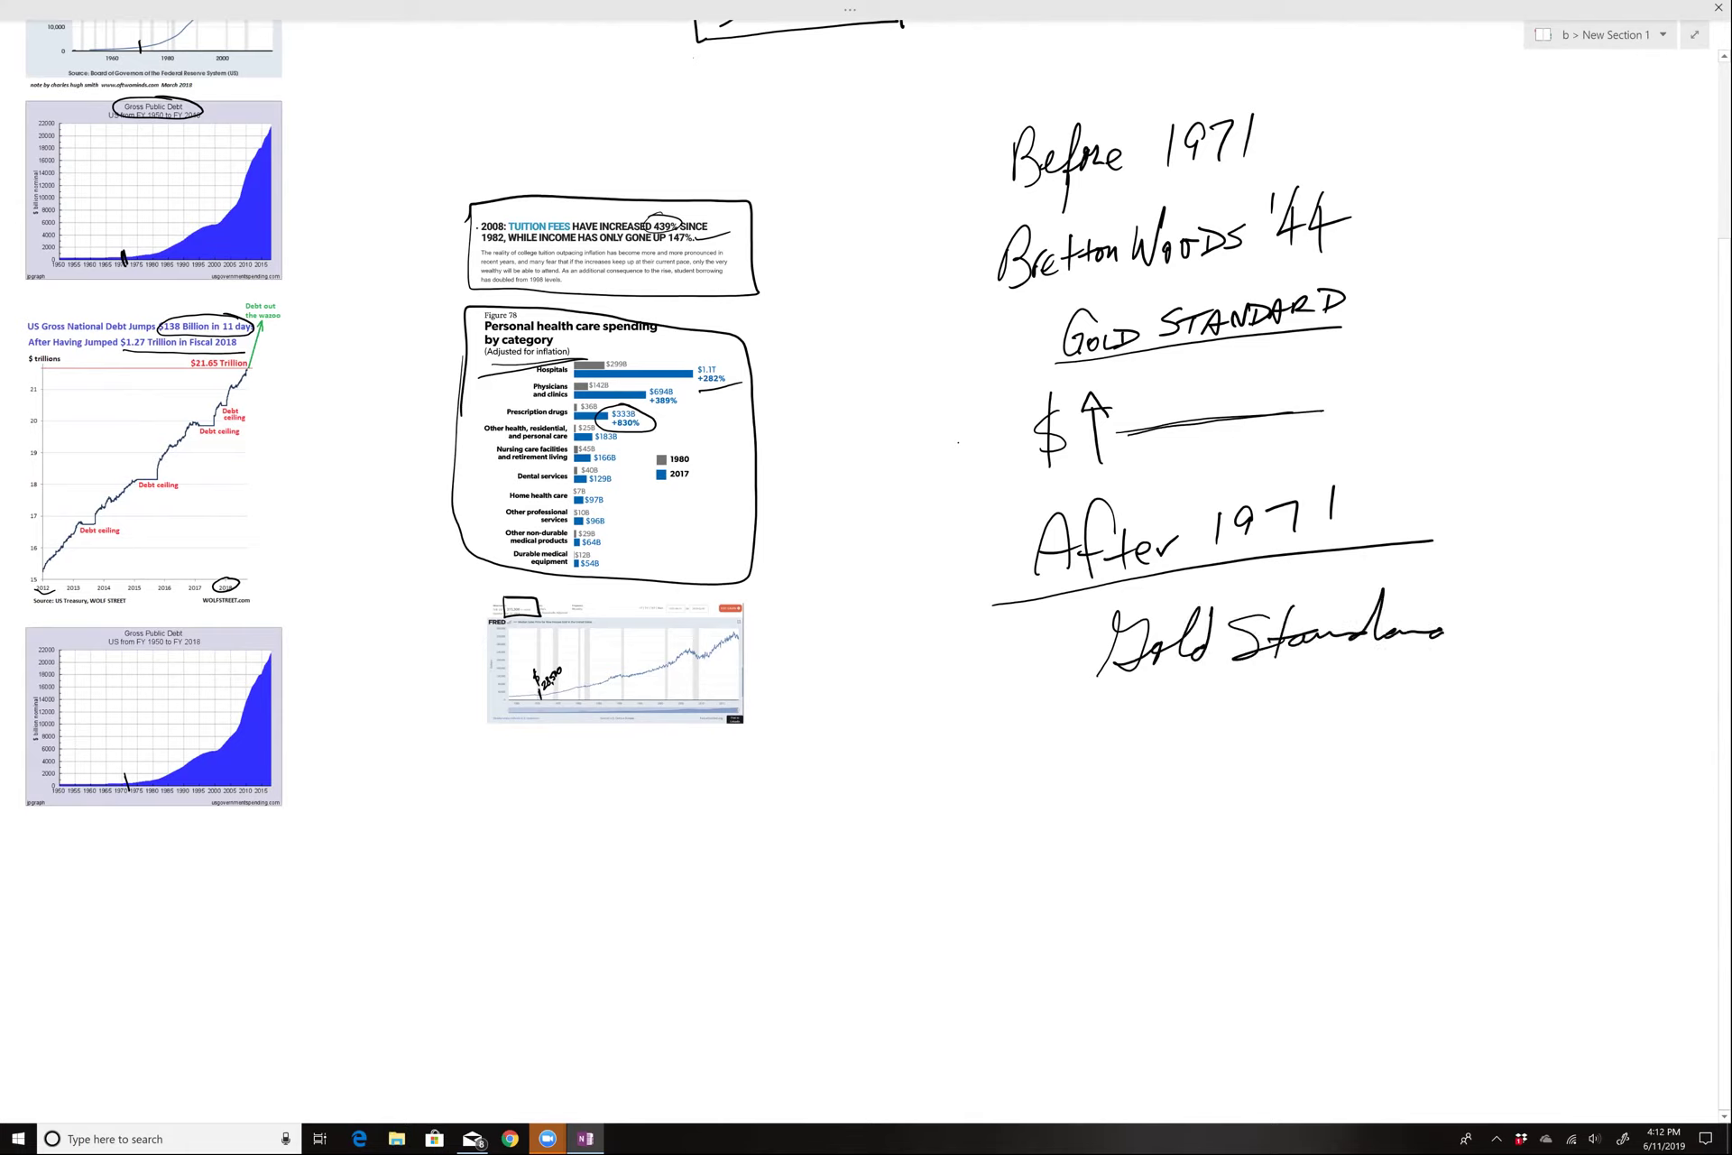
drag(1060, 634, 1473, 592)
drag(1069, 669, 1514, 655)
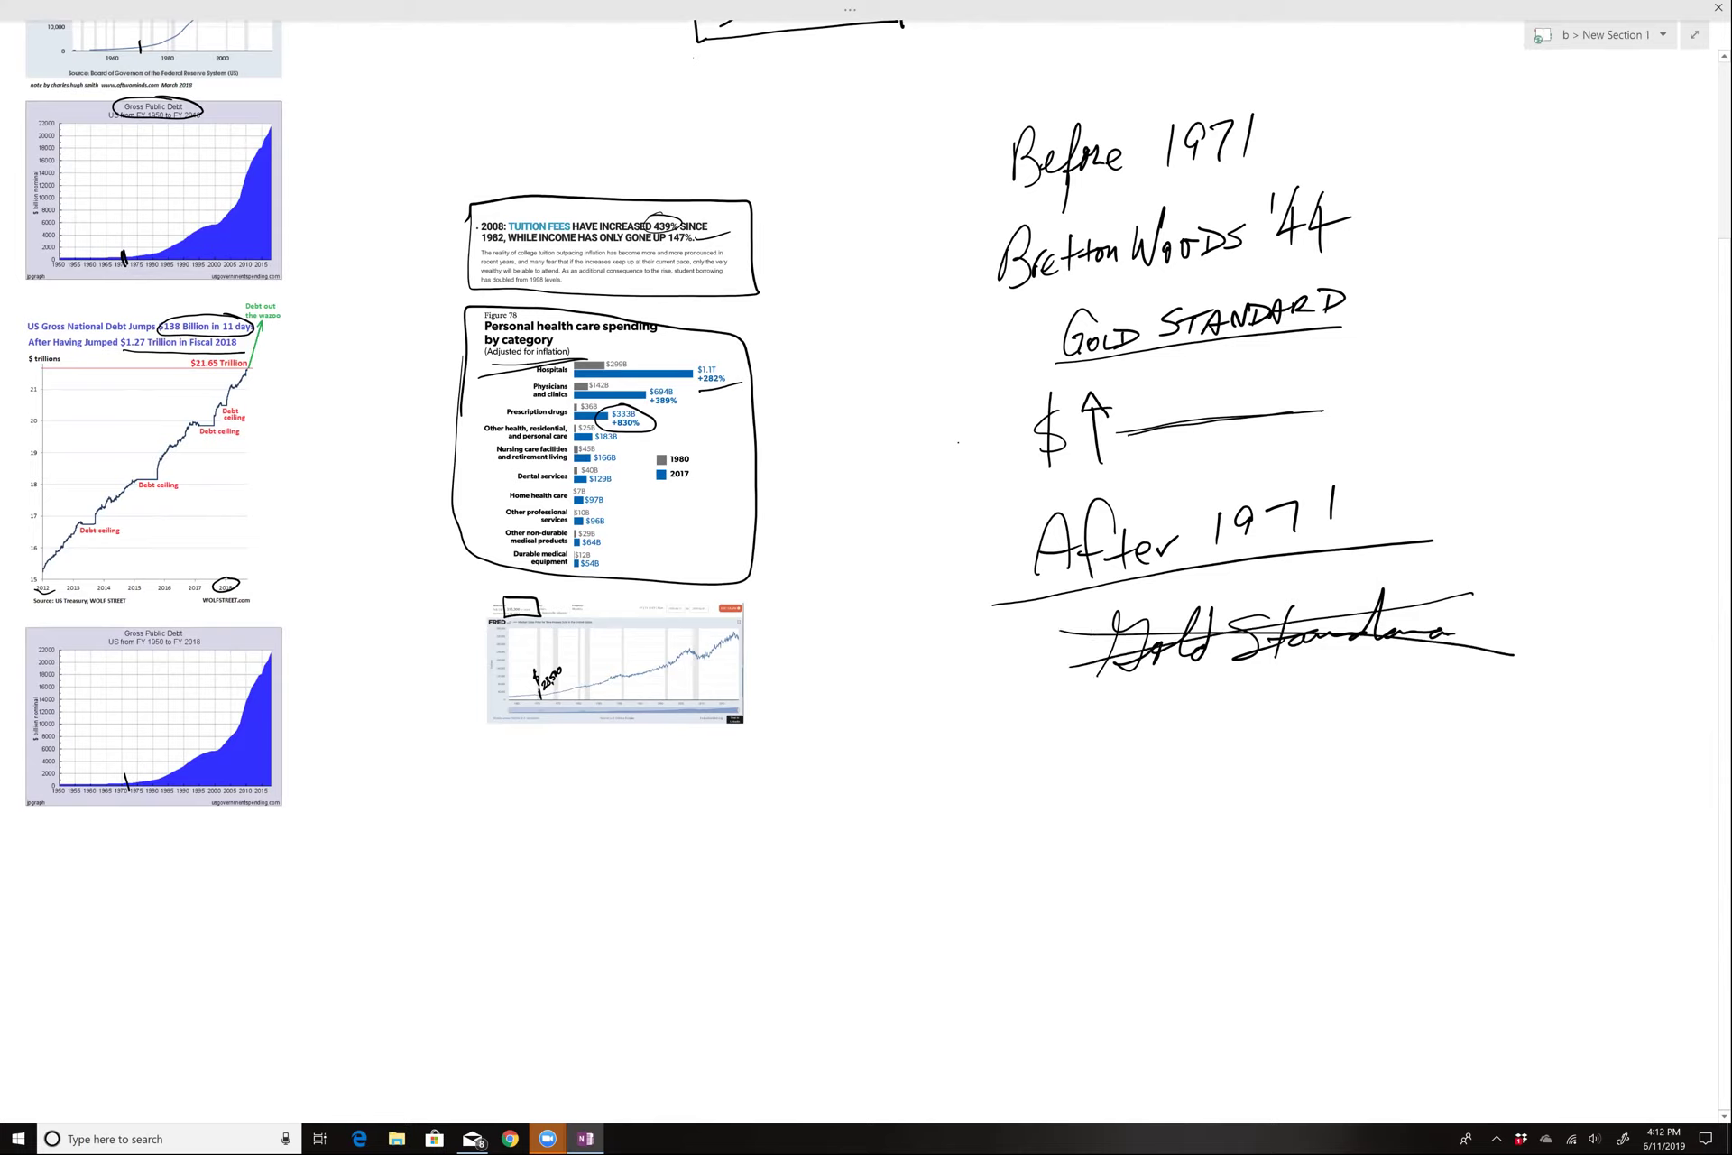
Step: Write 'Monopoly $ Society' below the struck-out words and underline it
mouse_move(1086, 769)
mouse_down()
mouse_move(1108, 732)
mouse_move(1133, 775)
mouse_move(1161, 735)
mouse_move(1196, 758)
mouse_move(1260, 713)
mouse_move(1306, 723)
mouse_move(1336, 707)
mouse_move(1321, 726)
mouse_up()
drag(1339, 659, 1318, 763)
mouse_move(1415, 666)
mouse_down()
mouse_move(1392, 711)
mouse_move(1467, 691)
mouse_move(1505, 652)
mouse_move(1509, 720)
mouse_move(1524, 665)
mouse_up()
drag(1096, 796, 1537, 727)
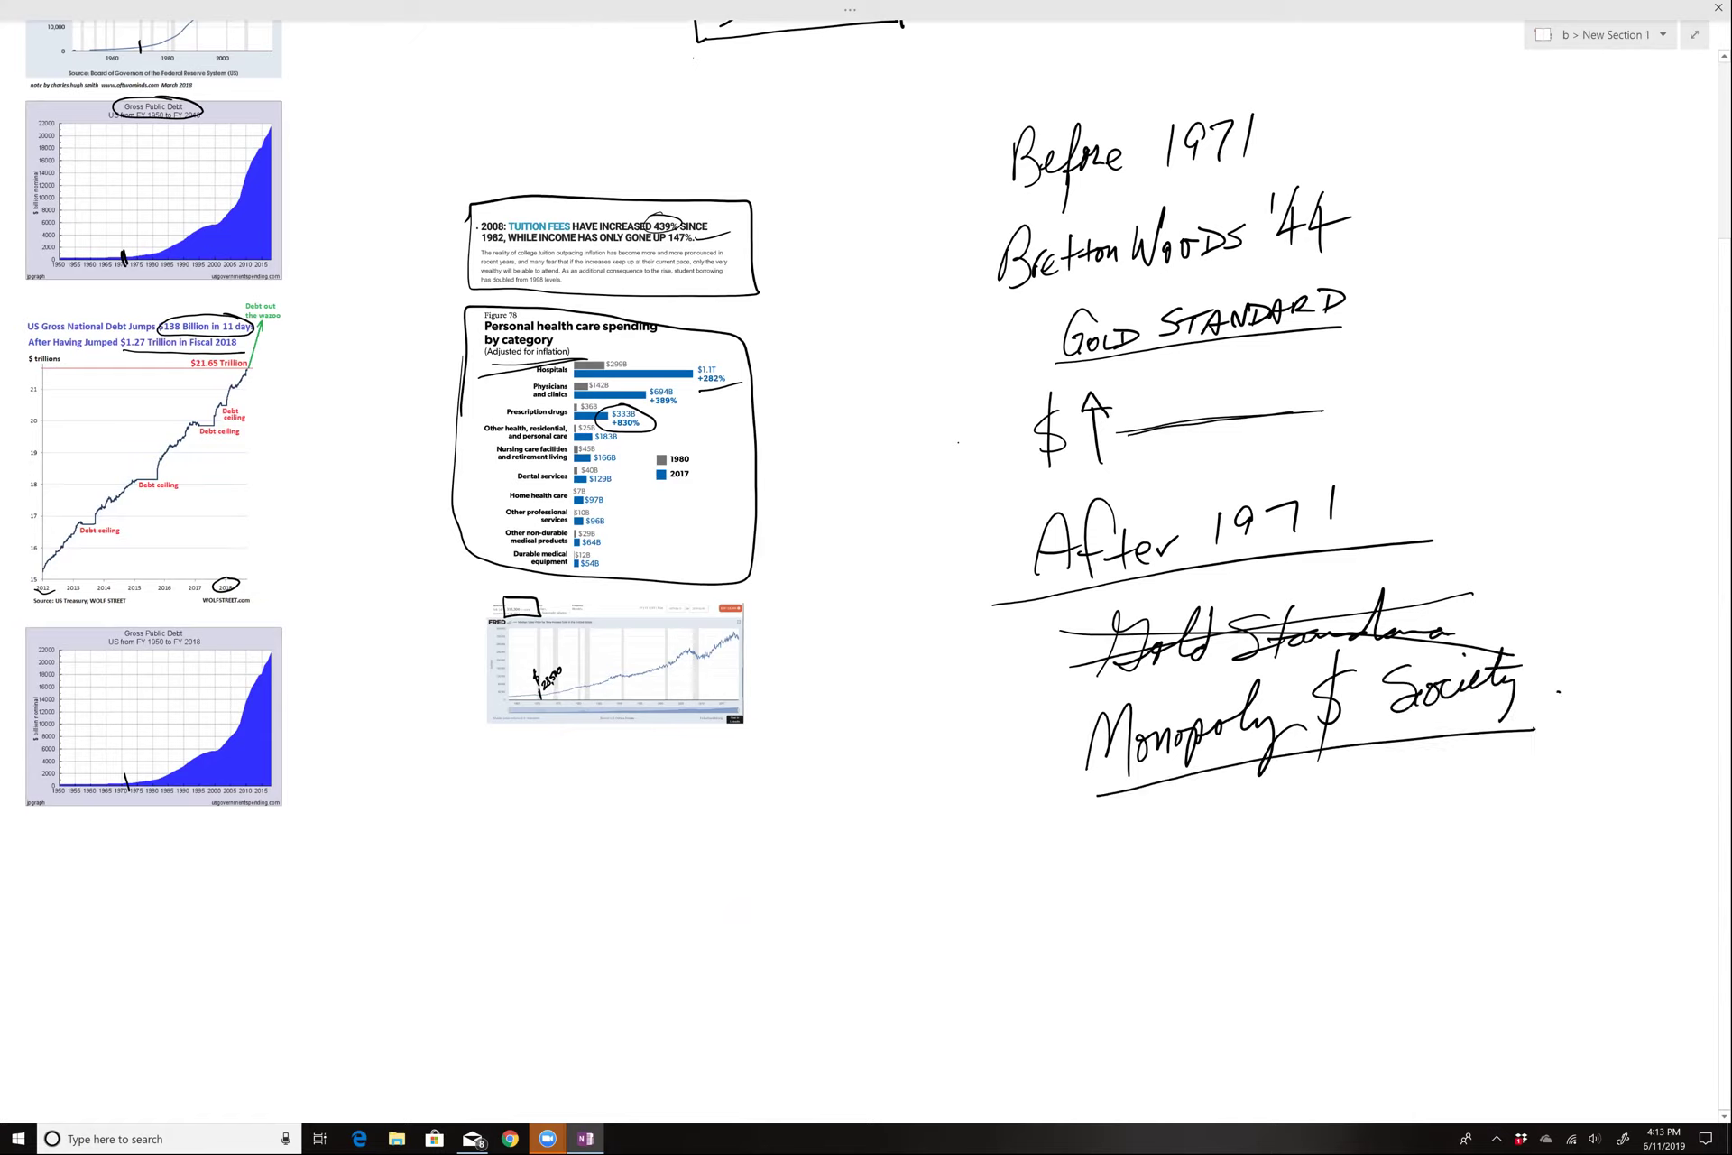
Step: Draw an upward arrow below Monopoly and write 'CAPITAL' beside it
scroll(866, 566, down, 3)
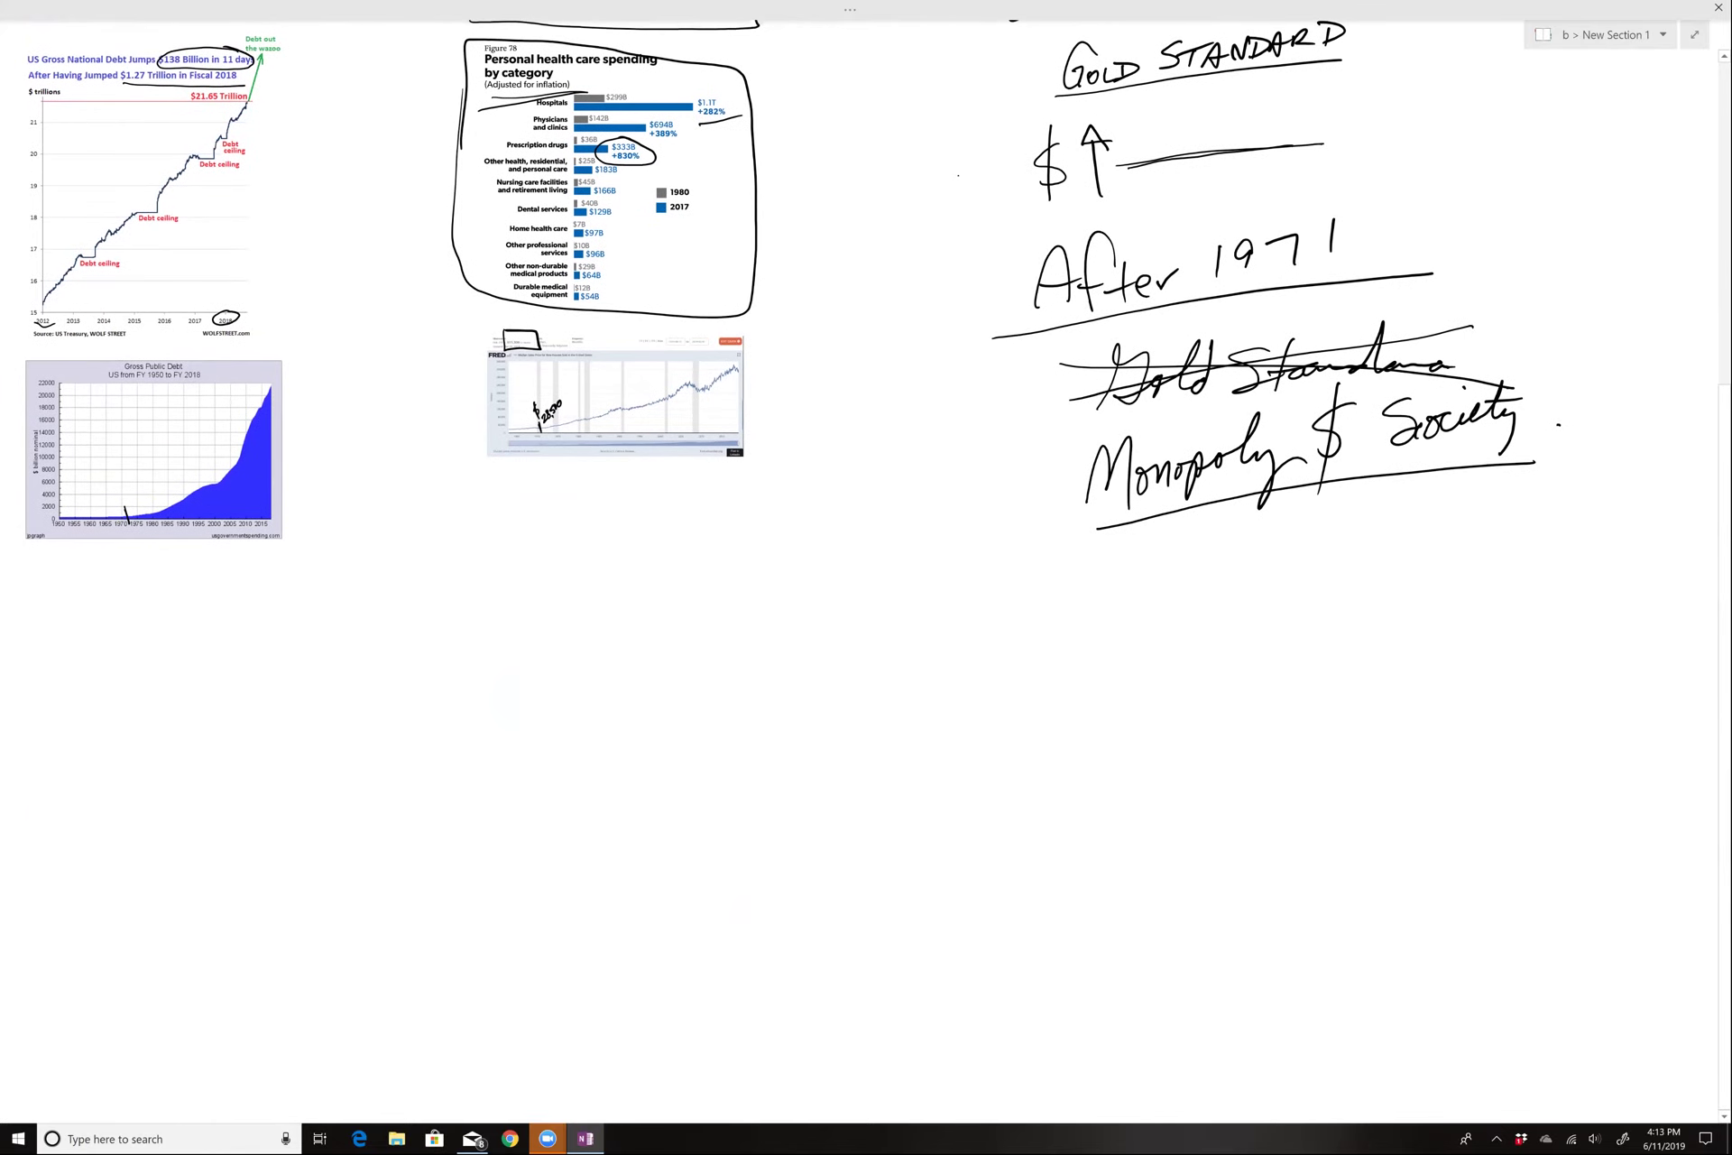
drag(1098, 591, 1099, 702)
mouse_move(1090, 570)
mouse_down()
mouse_move(1166, 689)
mouse_move(1201, 683)
mouse_move(1204, 665)
mouse_up()
mouse_move(1206, 654)
mouse_down()
mouse_move(1207, 684)
mouse_move(1211, 665)
mouse_up()
drag(1242, 653, 1263, 673)
mouse_move(1249, 639)
mouse_down()
mouse_move(1280, 634)
mouse_move(1300, 666)
mouse_up()
drag(1280, 655, 1342, 644)
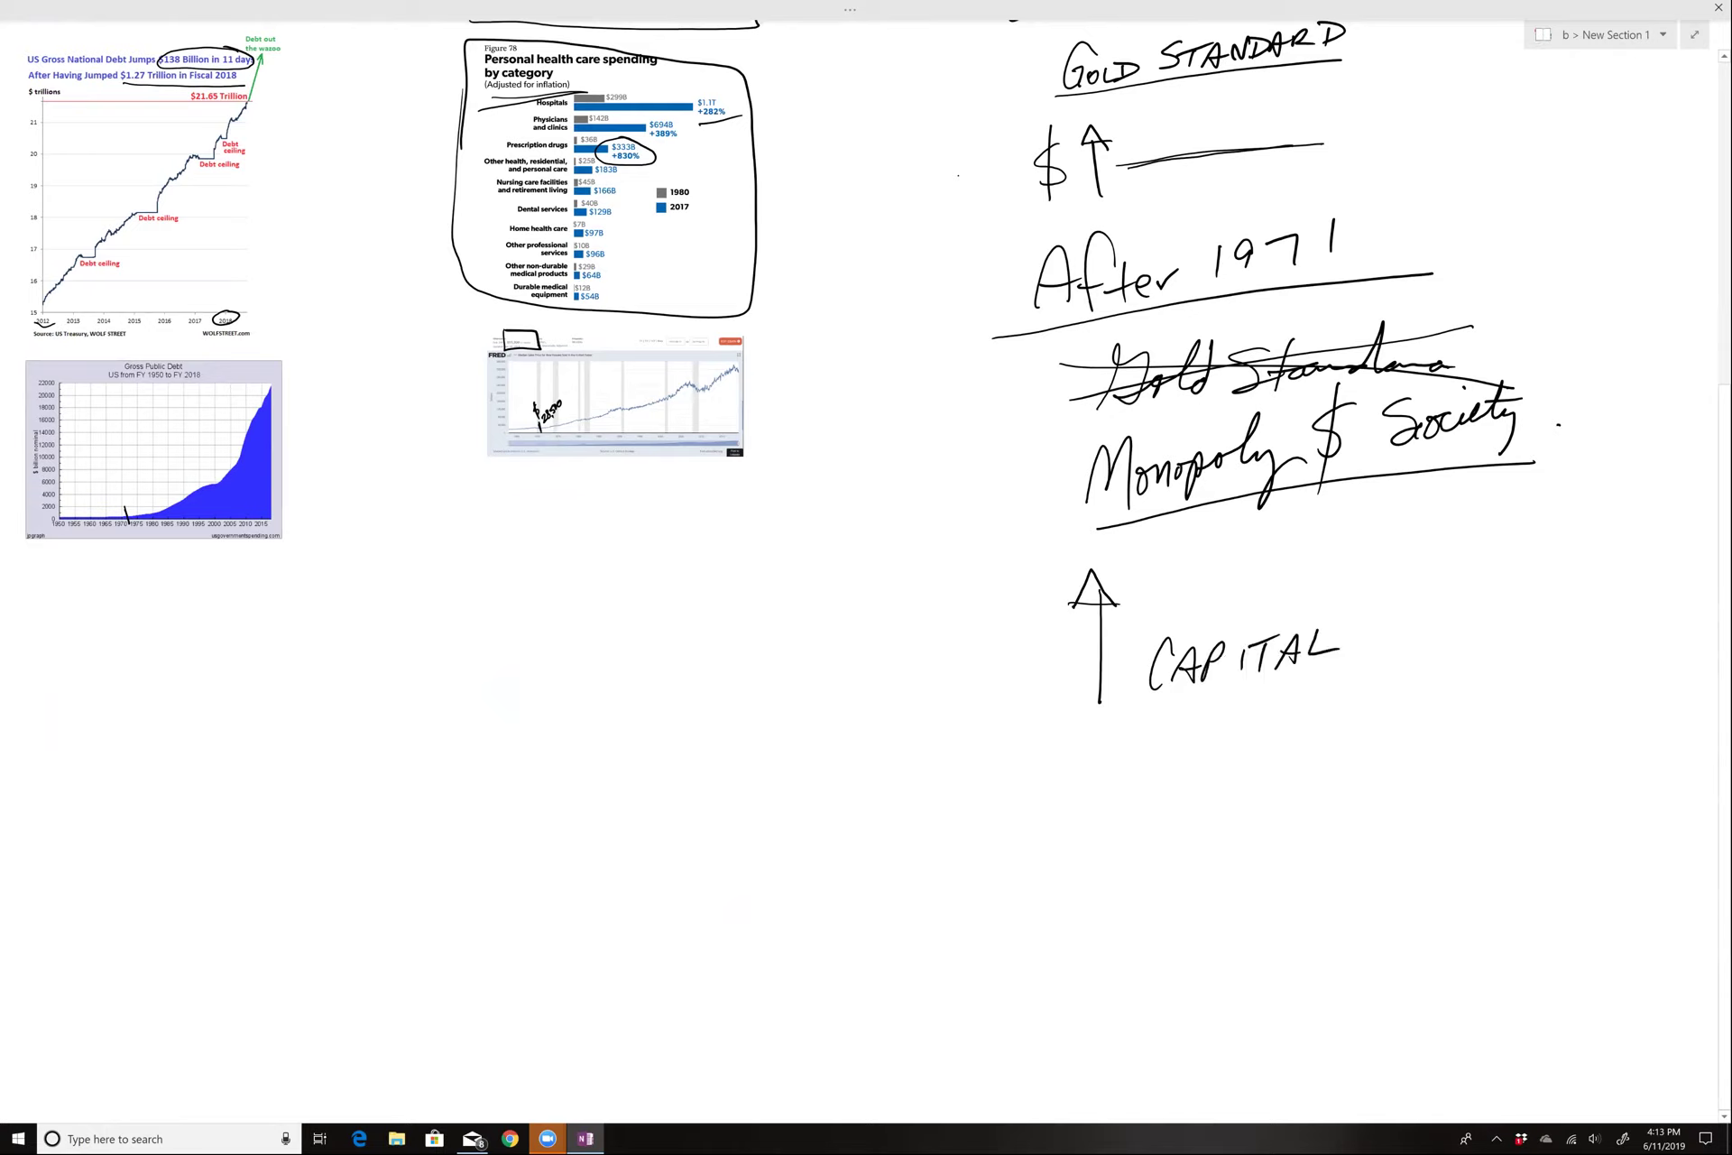
Step: List 'new houses' and 'Govt spend' under CAPITAL
drag(1158, 767, 1175, 797)
drag(1182, 782, 1205, 790)
mouse_move(1207, 771)
mouse_down()
mouse_move(1220, 785)
mouse_move(1234, 762)
mouse_move(1276, 774)
mouse_move(1354, 746)
mouse_move(1384, 760)
mouse_up()
click(1253, 768)
mouse_move(1189, 809)
mouse_down()
mouse_move(1171, 839)
mouse_move(1253, 790)
mouse_move(1299, 864)
mouse_move(1406, 763)
mouse_move(1487, 799)
mouse_up()
Step: Add 'Cars', 'tech' and 'Company growth' to the list and enclose it
scroll(866, 451, down, 2)
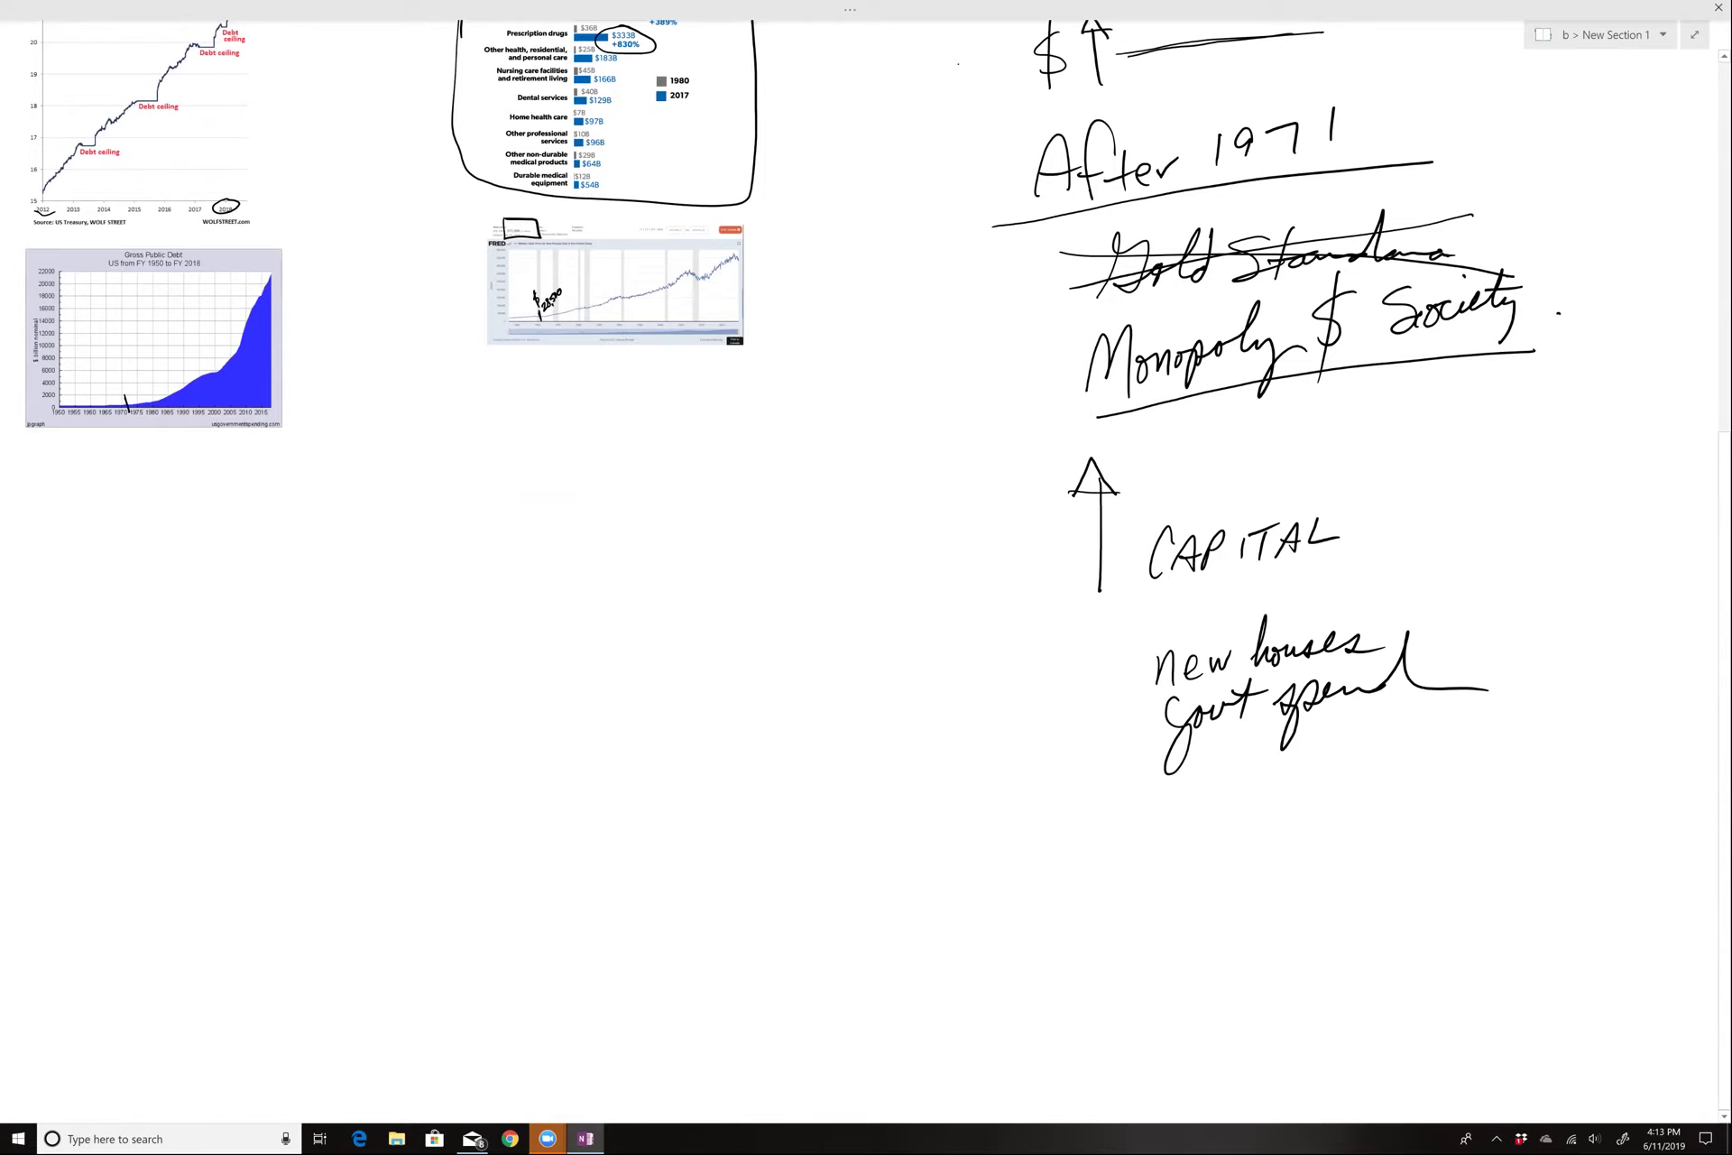
drag(1200, 778, 1193, 812)
mouse_move(1220, 790)
mouse_down()
mouse_move(1220, 812)
mouse_move(1245, 793)
mouse_move(1283, 803)
mouse_move(1186, 869)
mouse_up()
drag(1173, 854, 1245, 857)
drag(1262, 808, 1285, 861)
mouse_move(1116, 636)
mouse_down()
mouse_move(1129, 902)
mouse_move(1366, 957)
mouse_move(1478, 598)
mouse_move(1088, 637)
mouse_up()
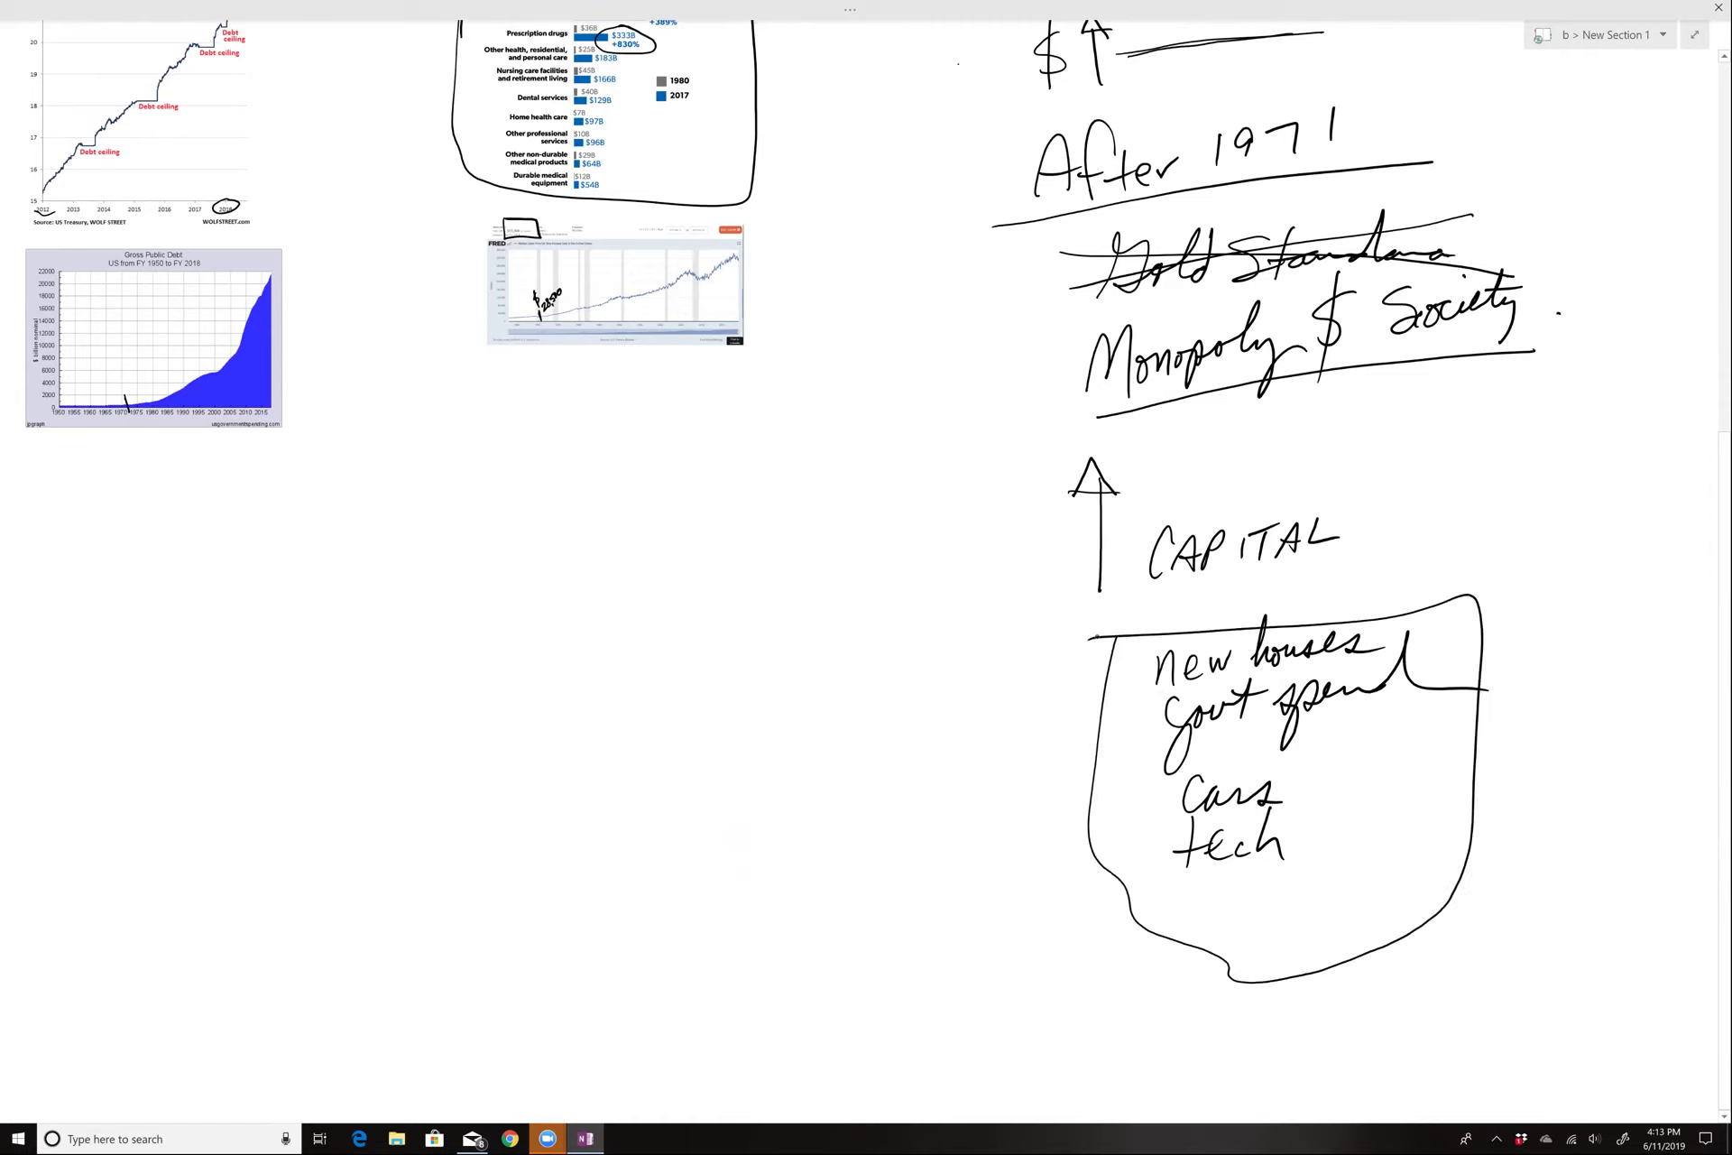
drag(1196, 885, 1195, 915)
drag(1208, 898, 1249, 906)
drag(1252, 892, 1250, 922)
mouse_move(1252, 890)
mouse_down()
mouse_move(1335, 915)
mouse_move(1353, 893)
mouse_move(1368, 915)
mouse_move(1429, 870)
mouse_move(1492, 877)
mouse_up()
drag(1443, 857, 1508, 849)
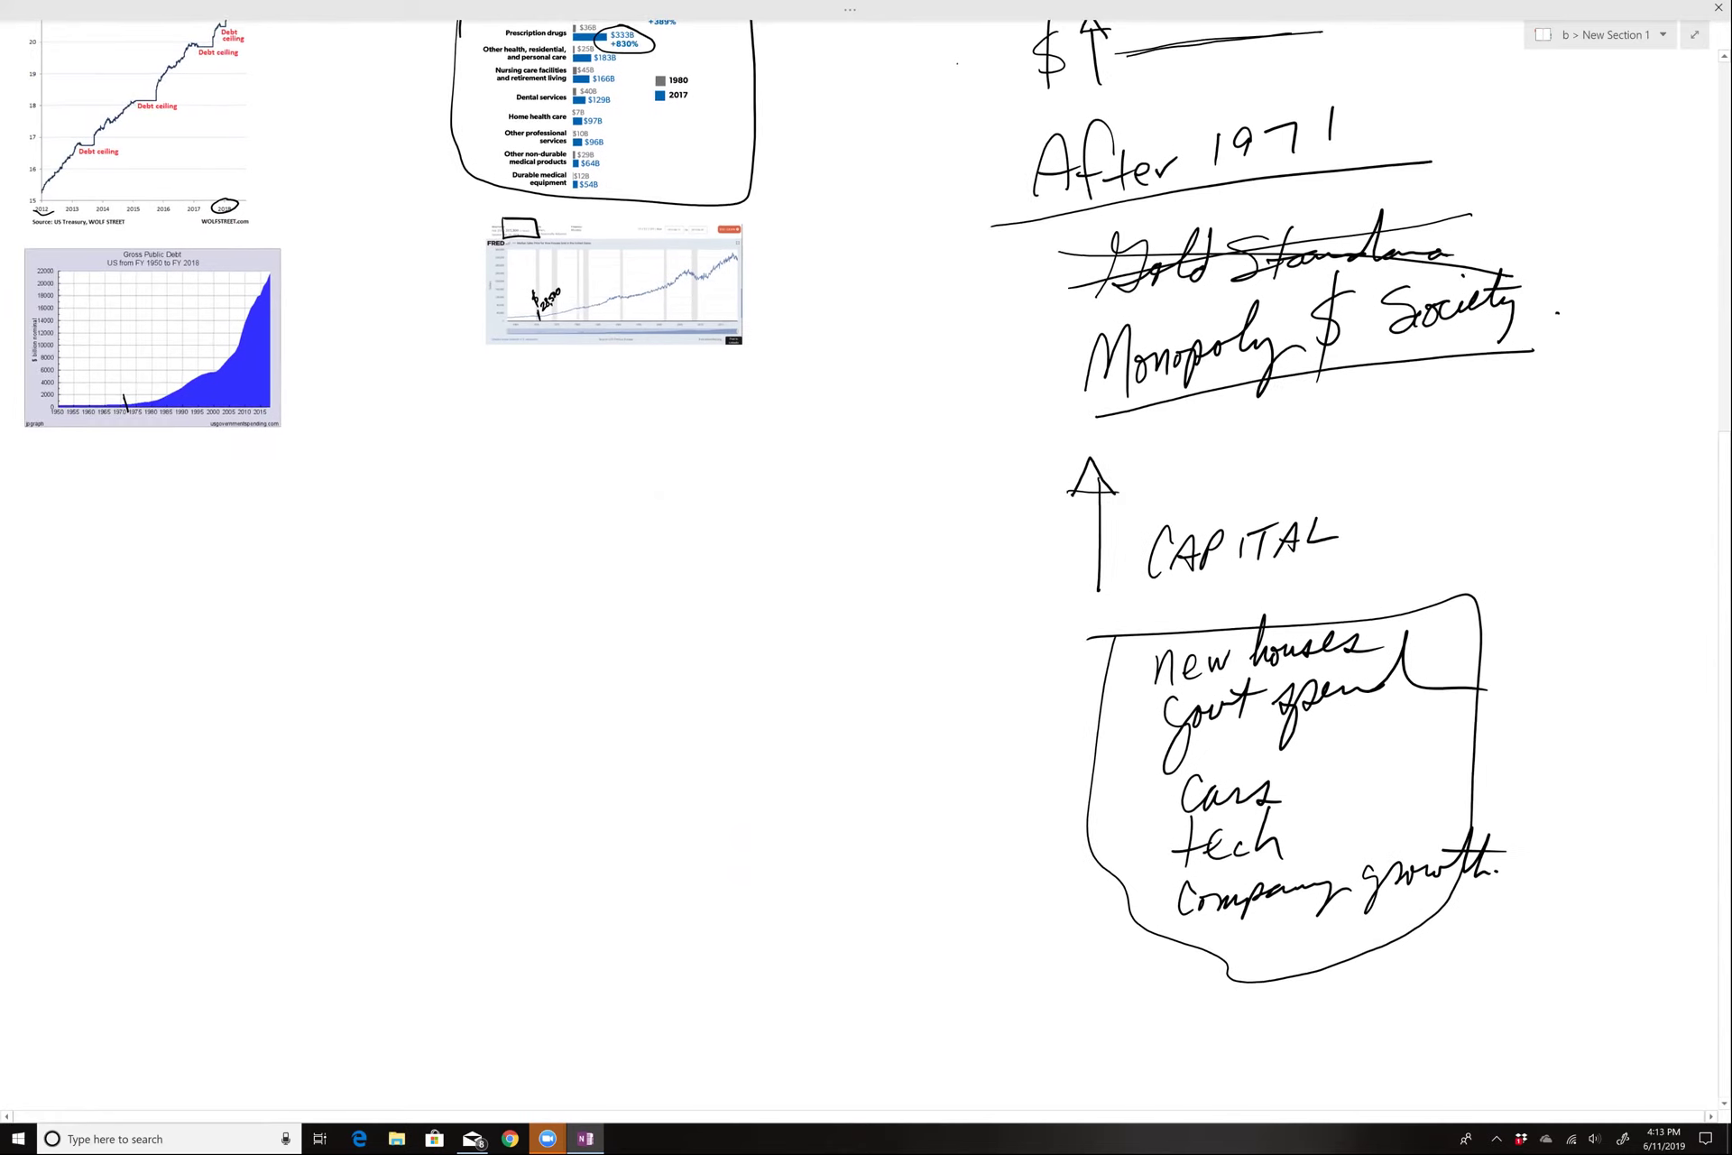
Step: Draw an arrow from a box into CAPITAL
scroll(867, 577, right, 5)
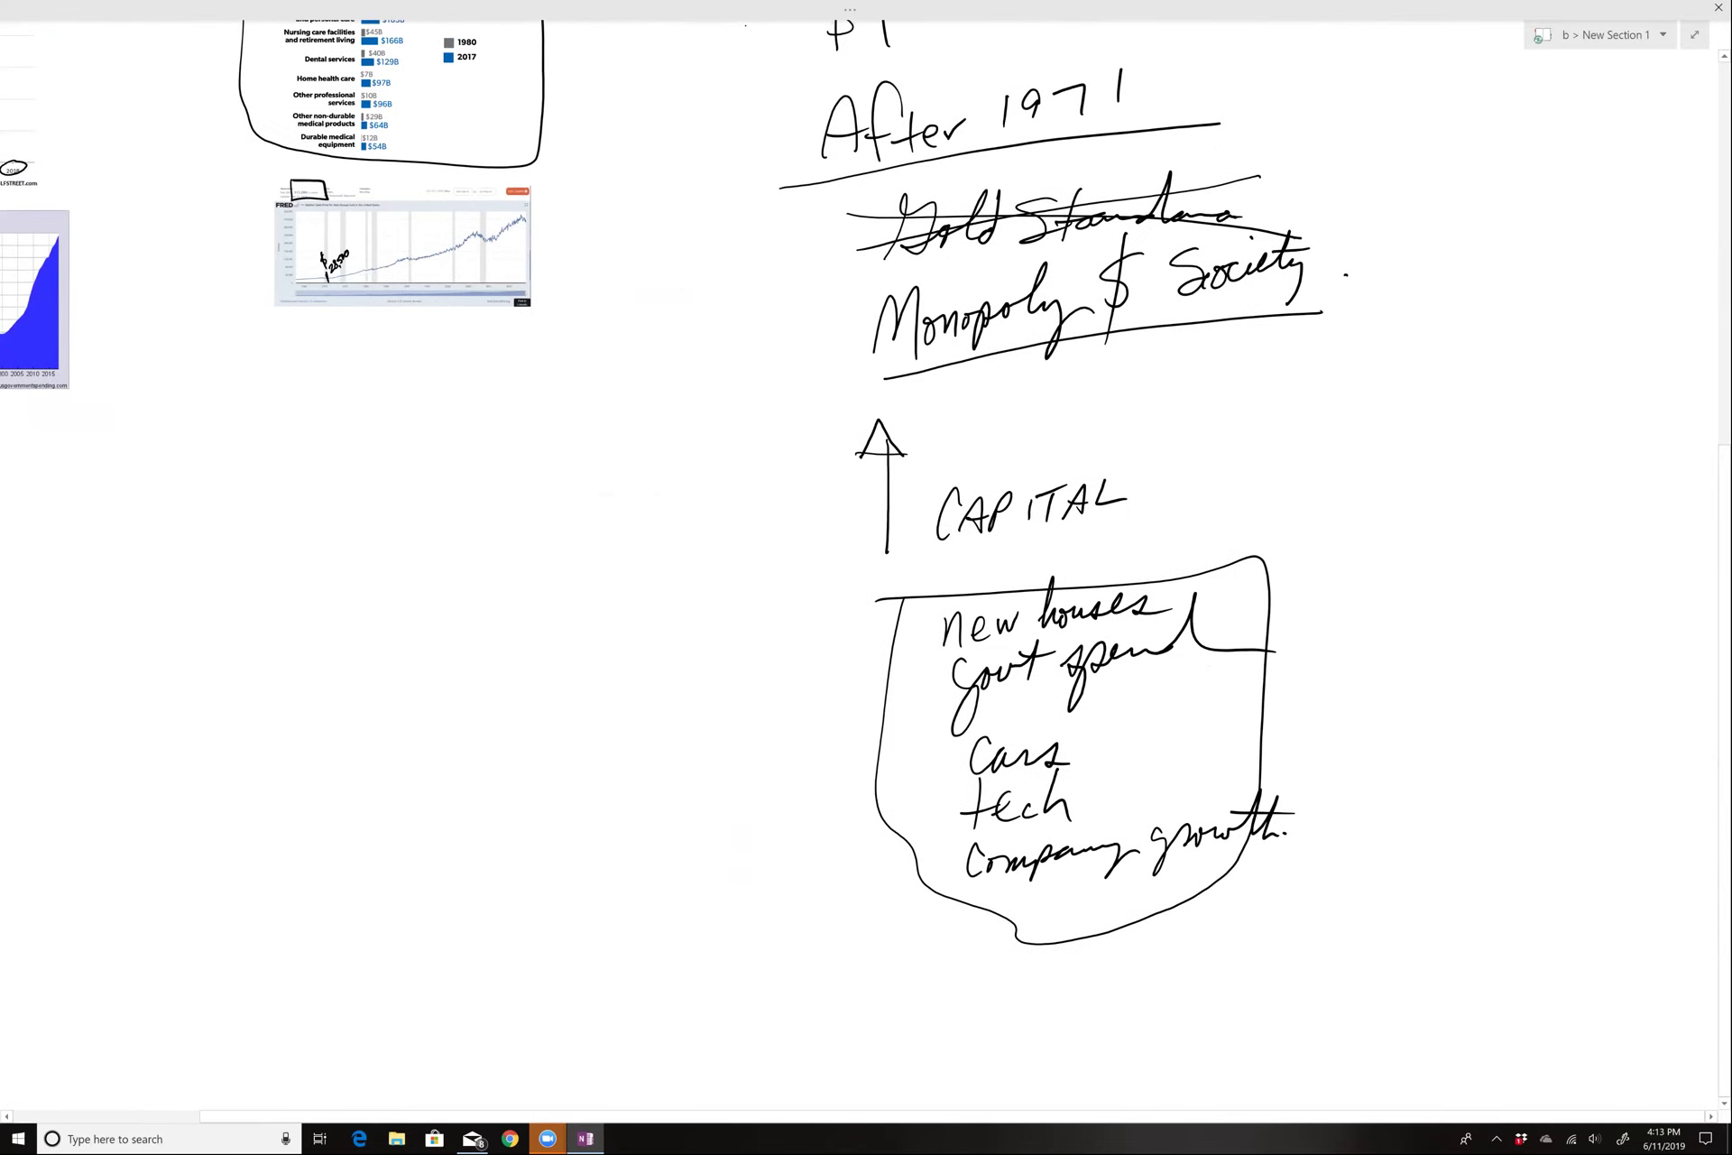
drag(1170, 472, 1349, 469)
drag(1191, 445, 1213, 483)
mouse_move(1374, 446)
mouse_down()
mouse_move(1419, 494)
mouse_move(1397, 413)
mouse_move(1368, 478)
mouse_up()
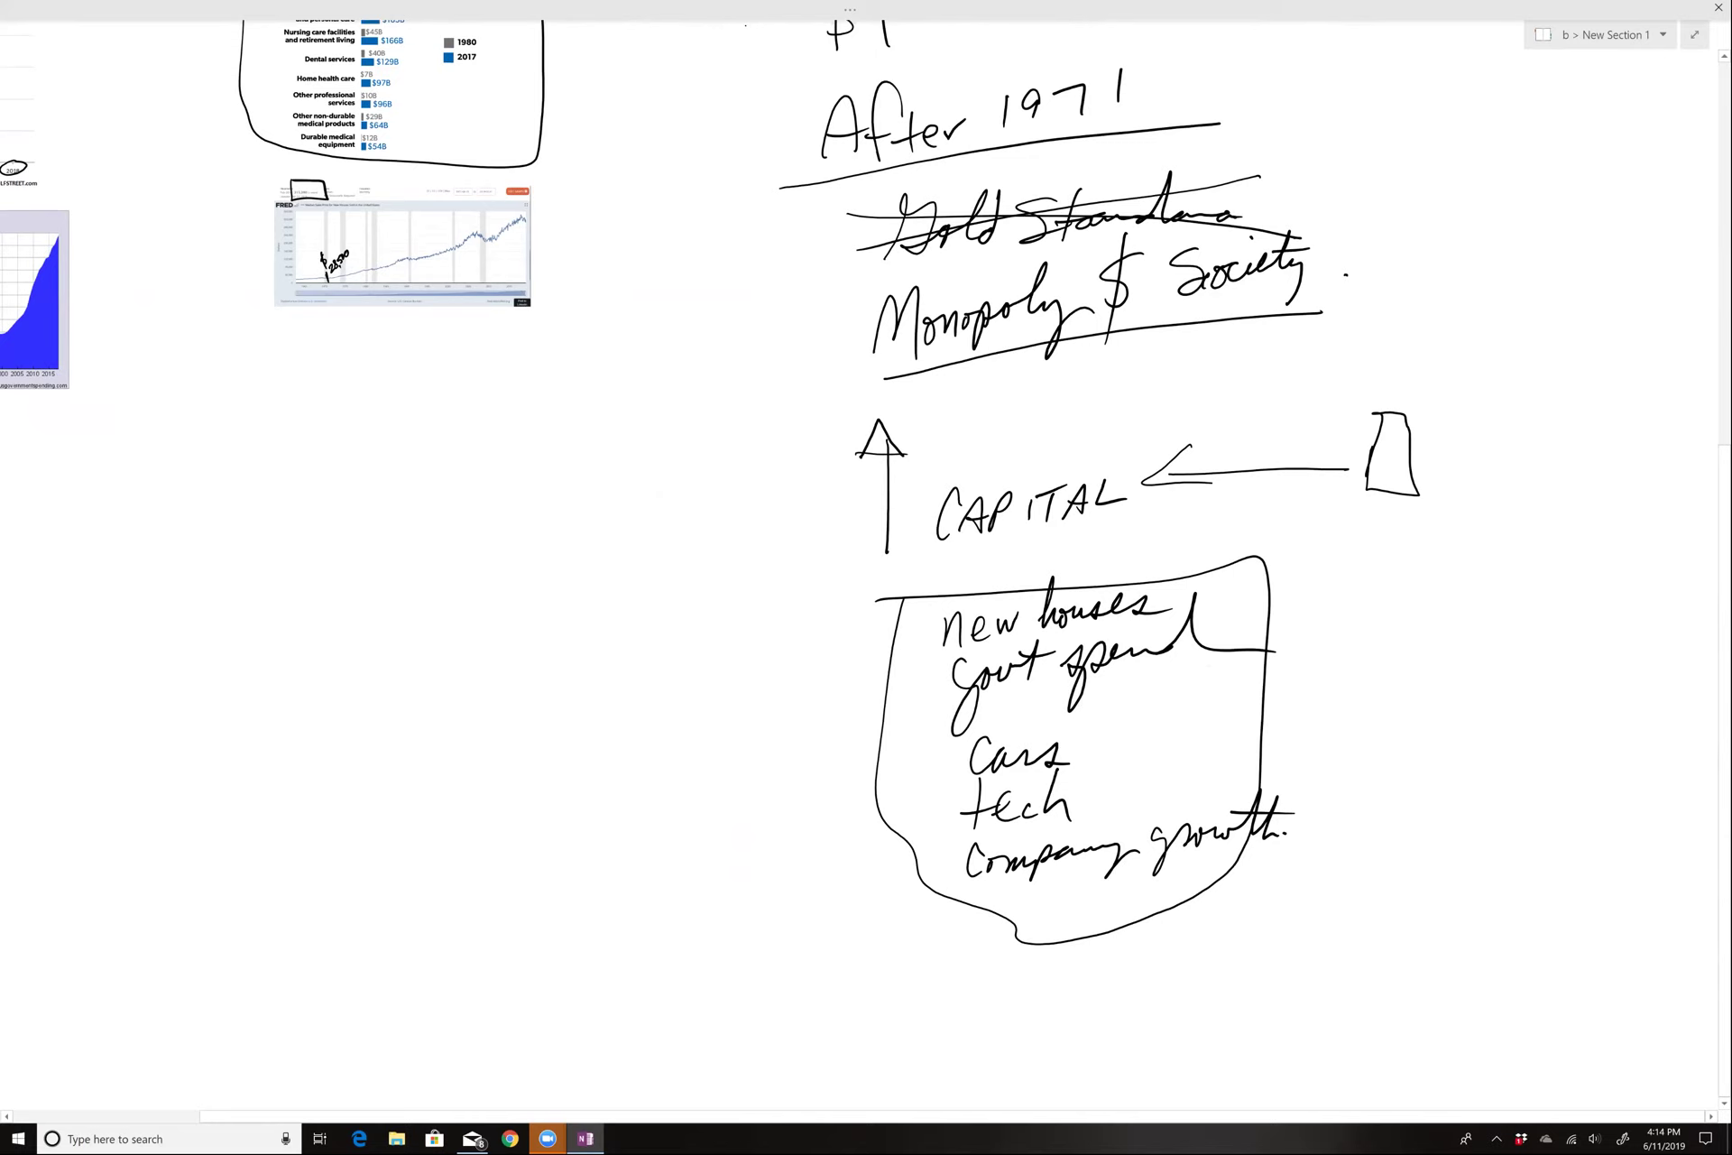
scroll(866, 578, left, 5)
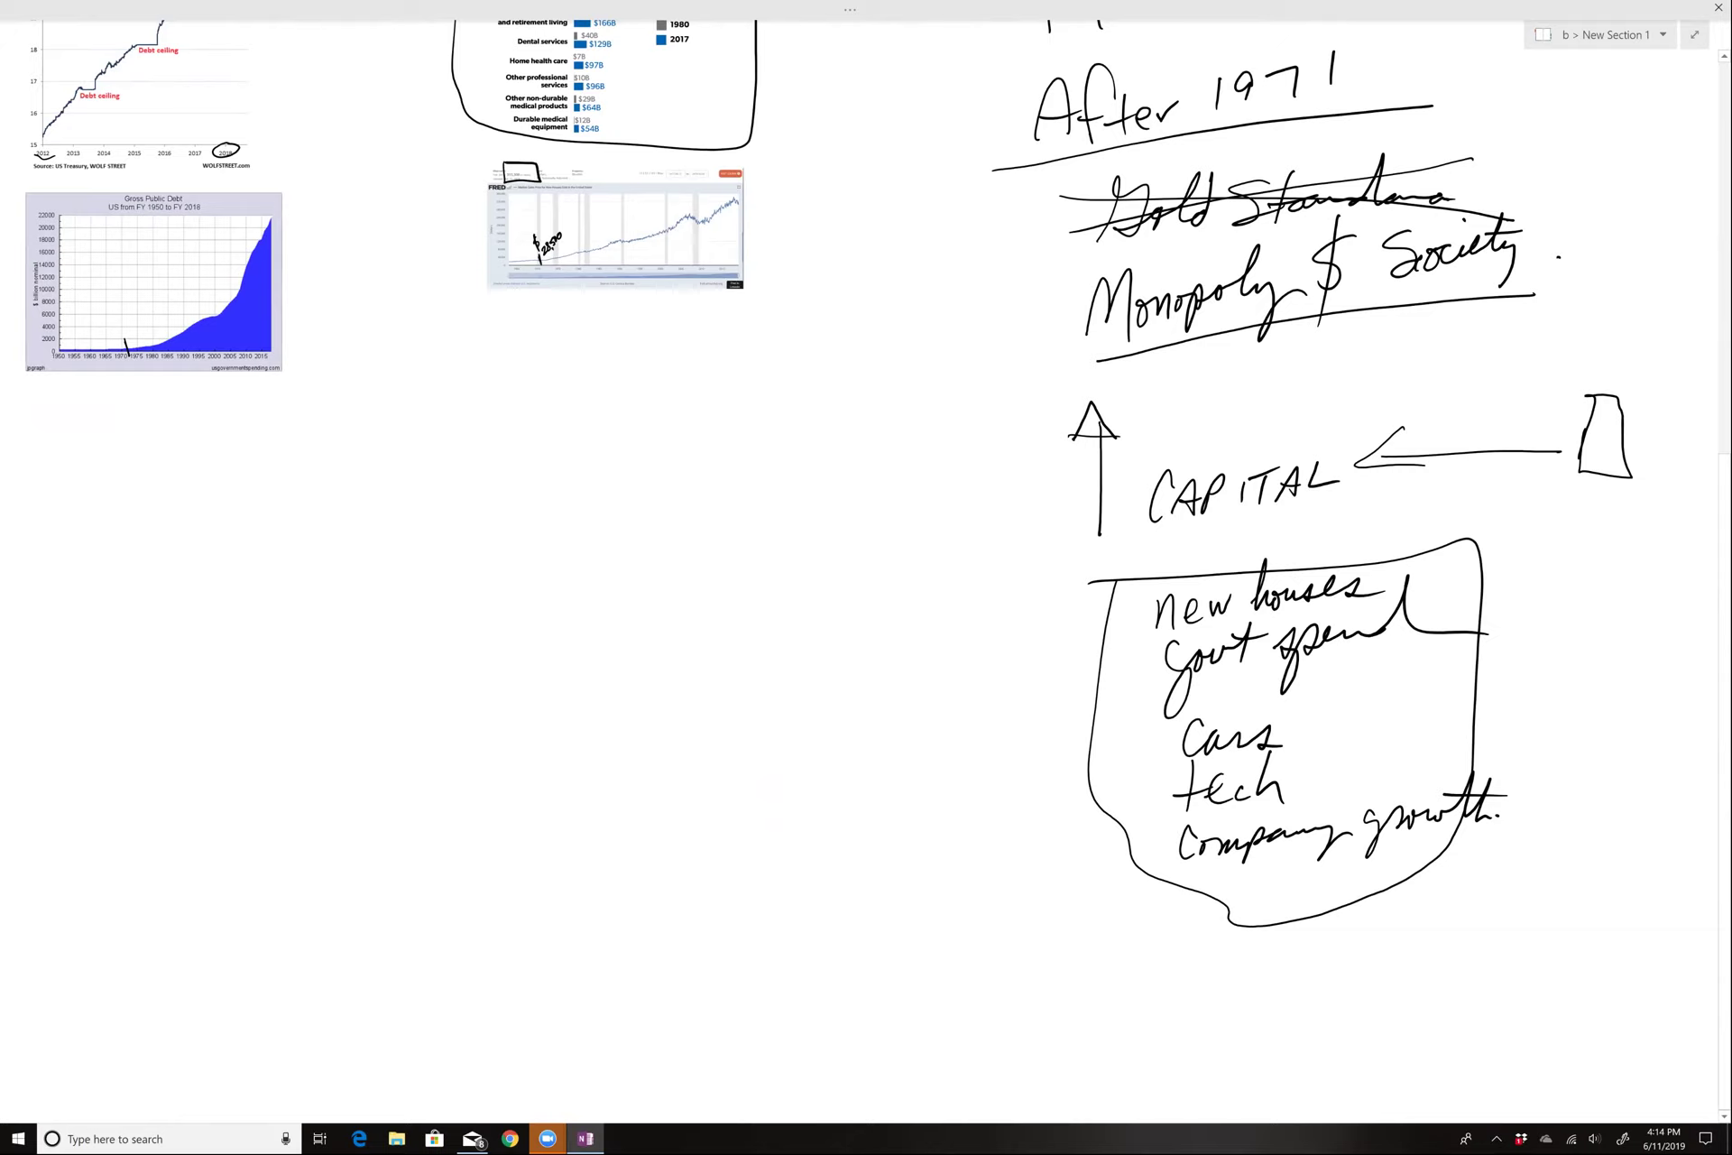
Step: Handwrite 'Debt = Asset.' in the open page area and underline it
drag(598, 650, 602, 708)
mouse_move(578, 637)
mouse_down()
mouse_move(602, 707)
mouse_move(646, 669)
mouse_move(679, 675)
mouse_up()
drag(666, 648, 709, 650)
drag(696, 664, 712, 658)
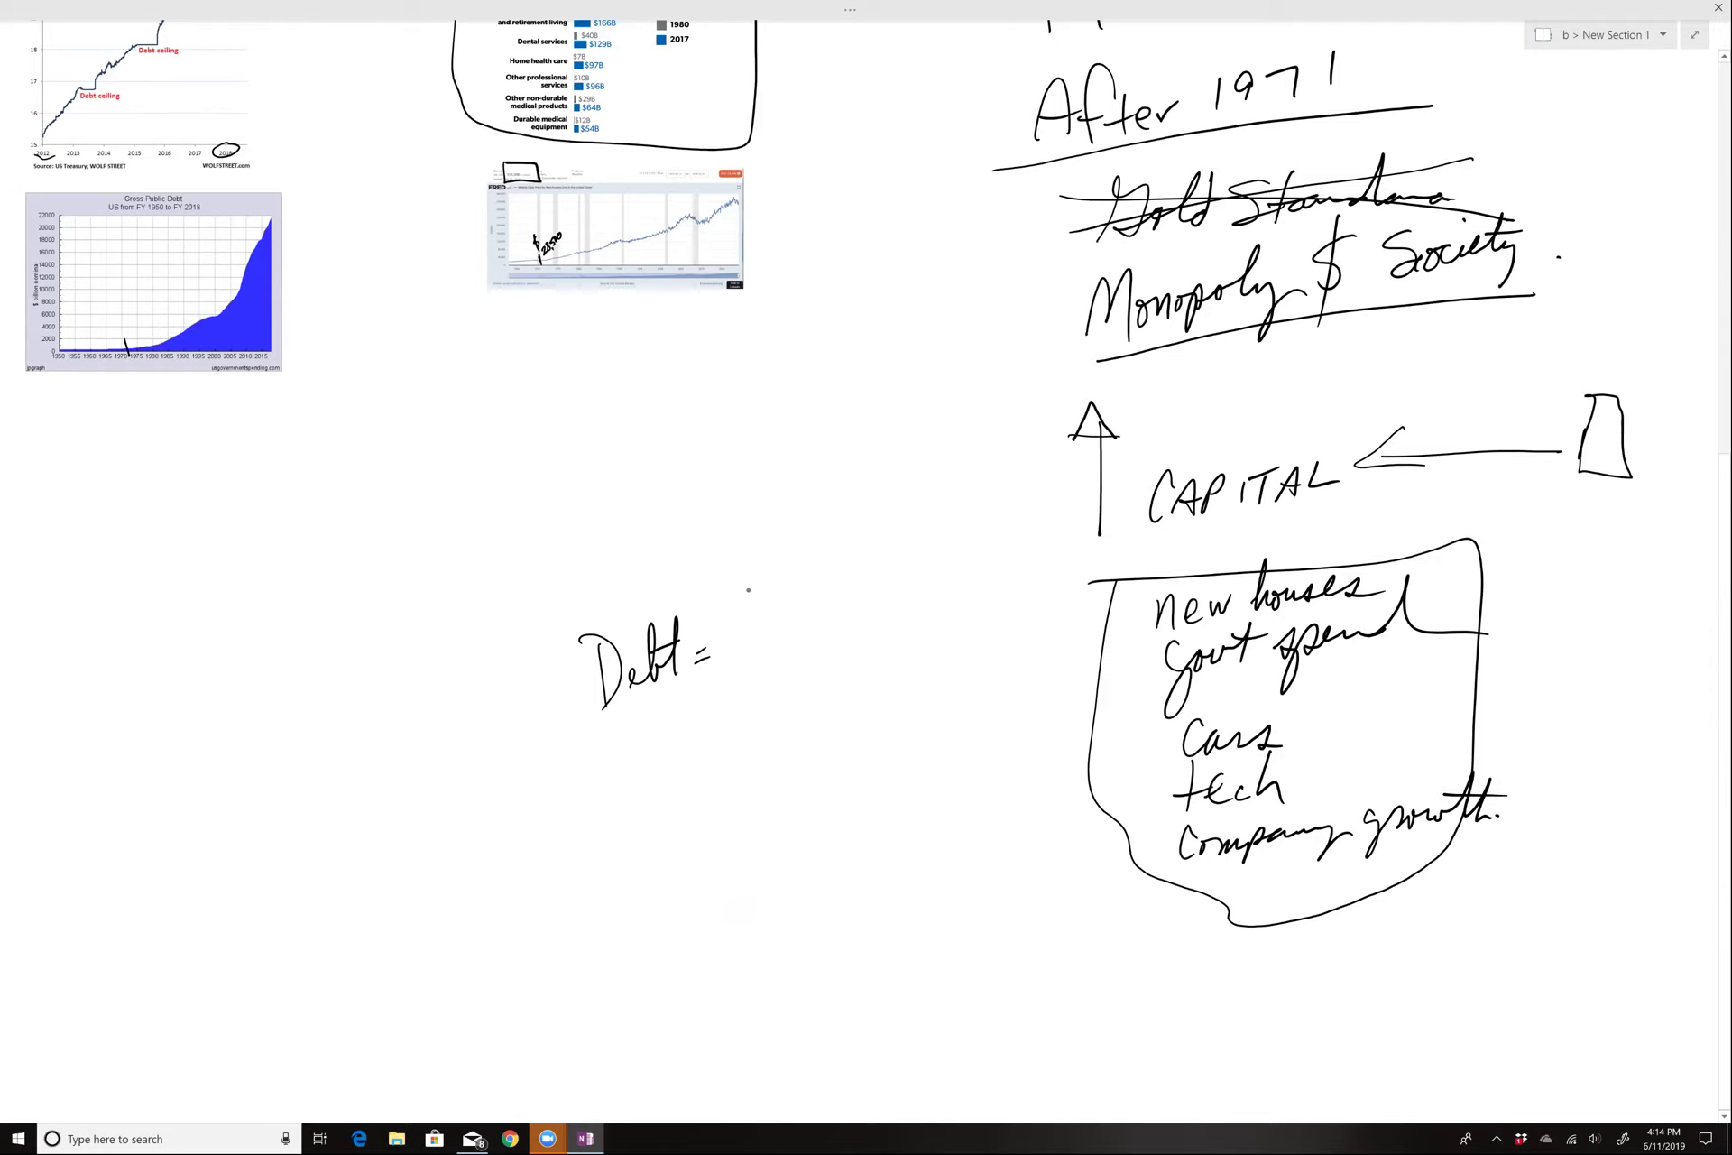
drag(736, 658, 758, 646)
drag(731, 638, 816, 626)
mouse_move(822, 576)
mouse_down()
mouse_move(819, 630)
mouse_move(849, 598)
mouse_up()
click(861, 603)
drag(614, 722, 905, 627)
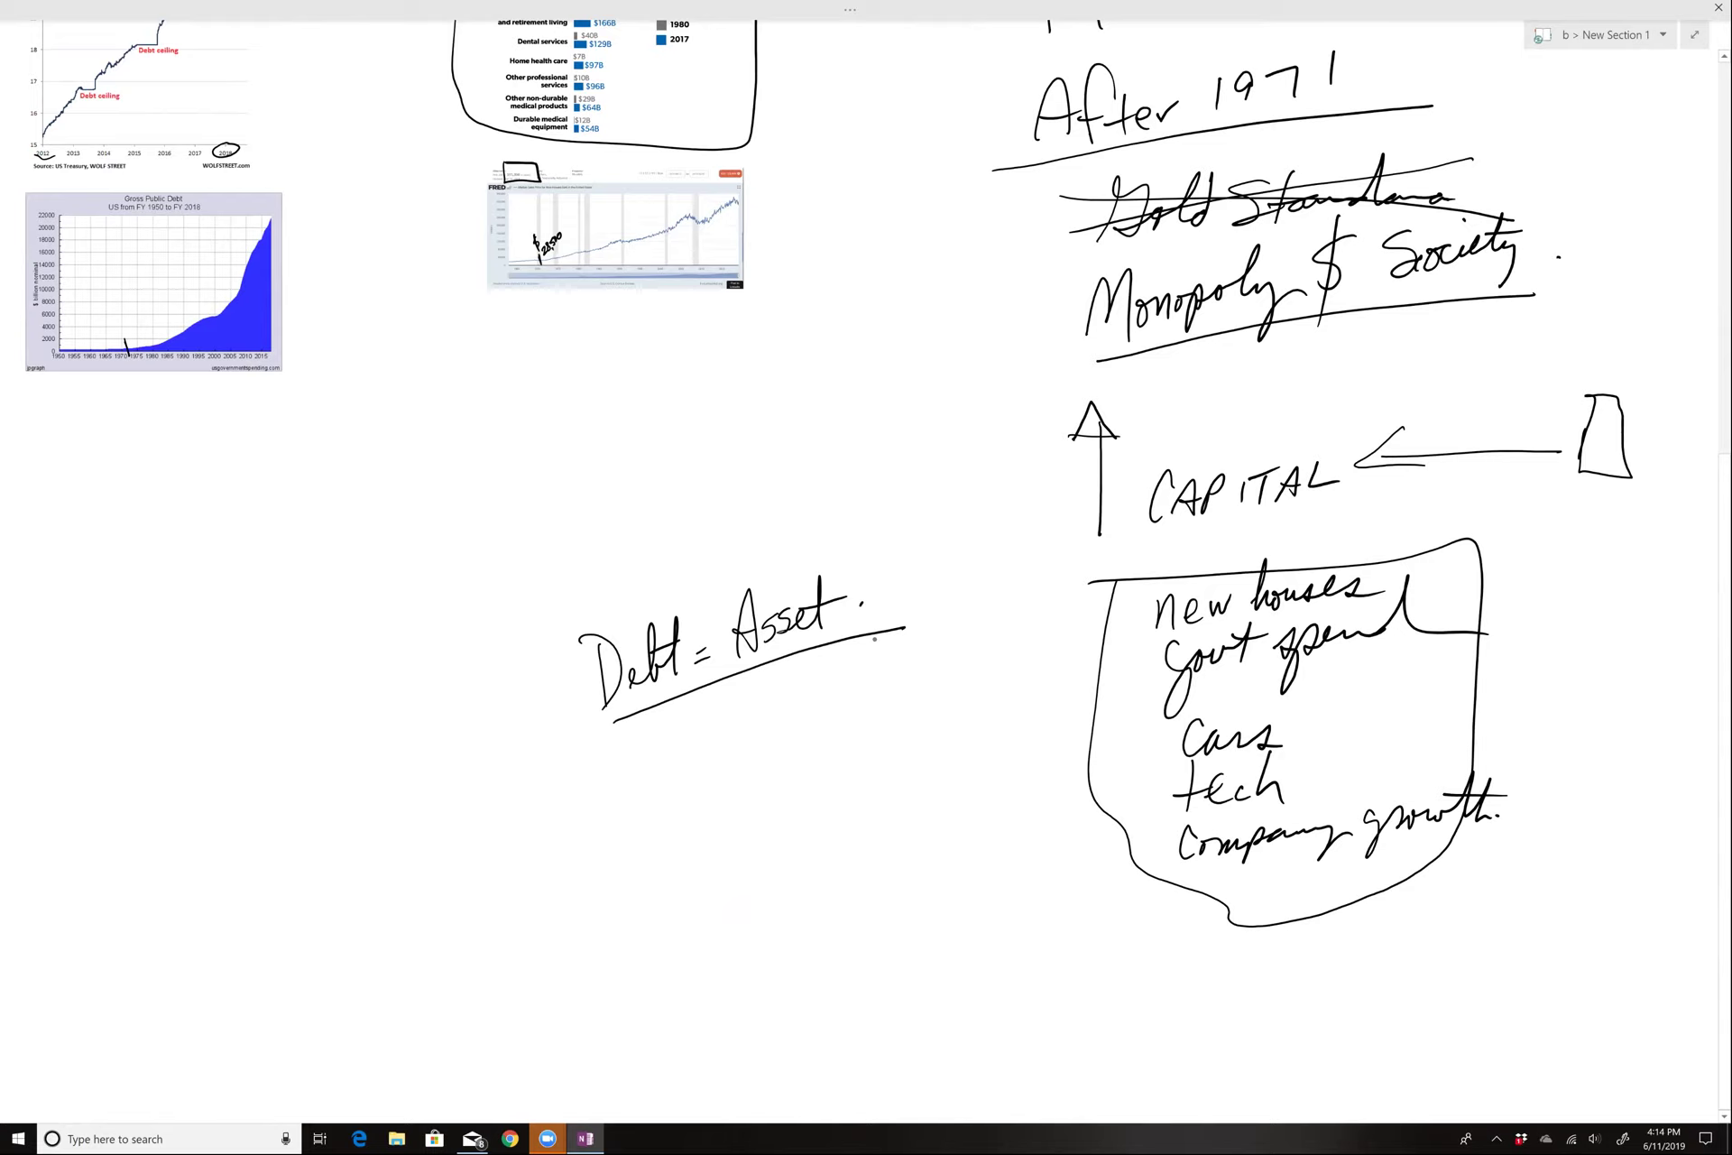
Step: Write 100,000 minus tax, underline it, and write the resulting 70,000 with an arrow
scroll(866, 578, down, 2)
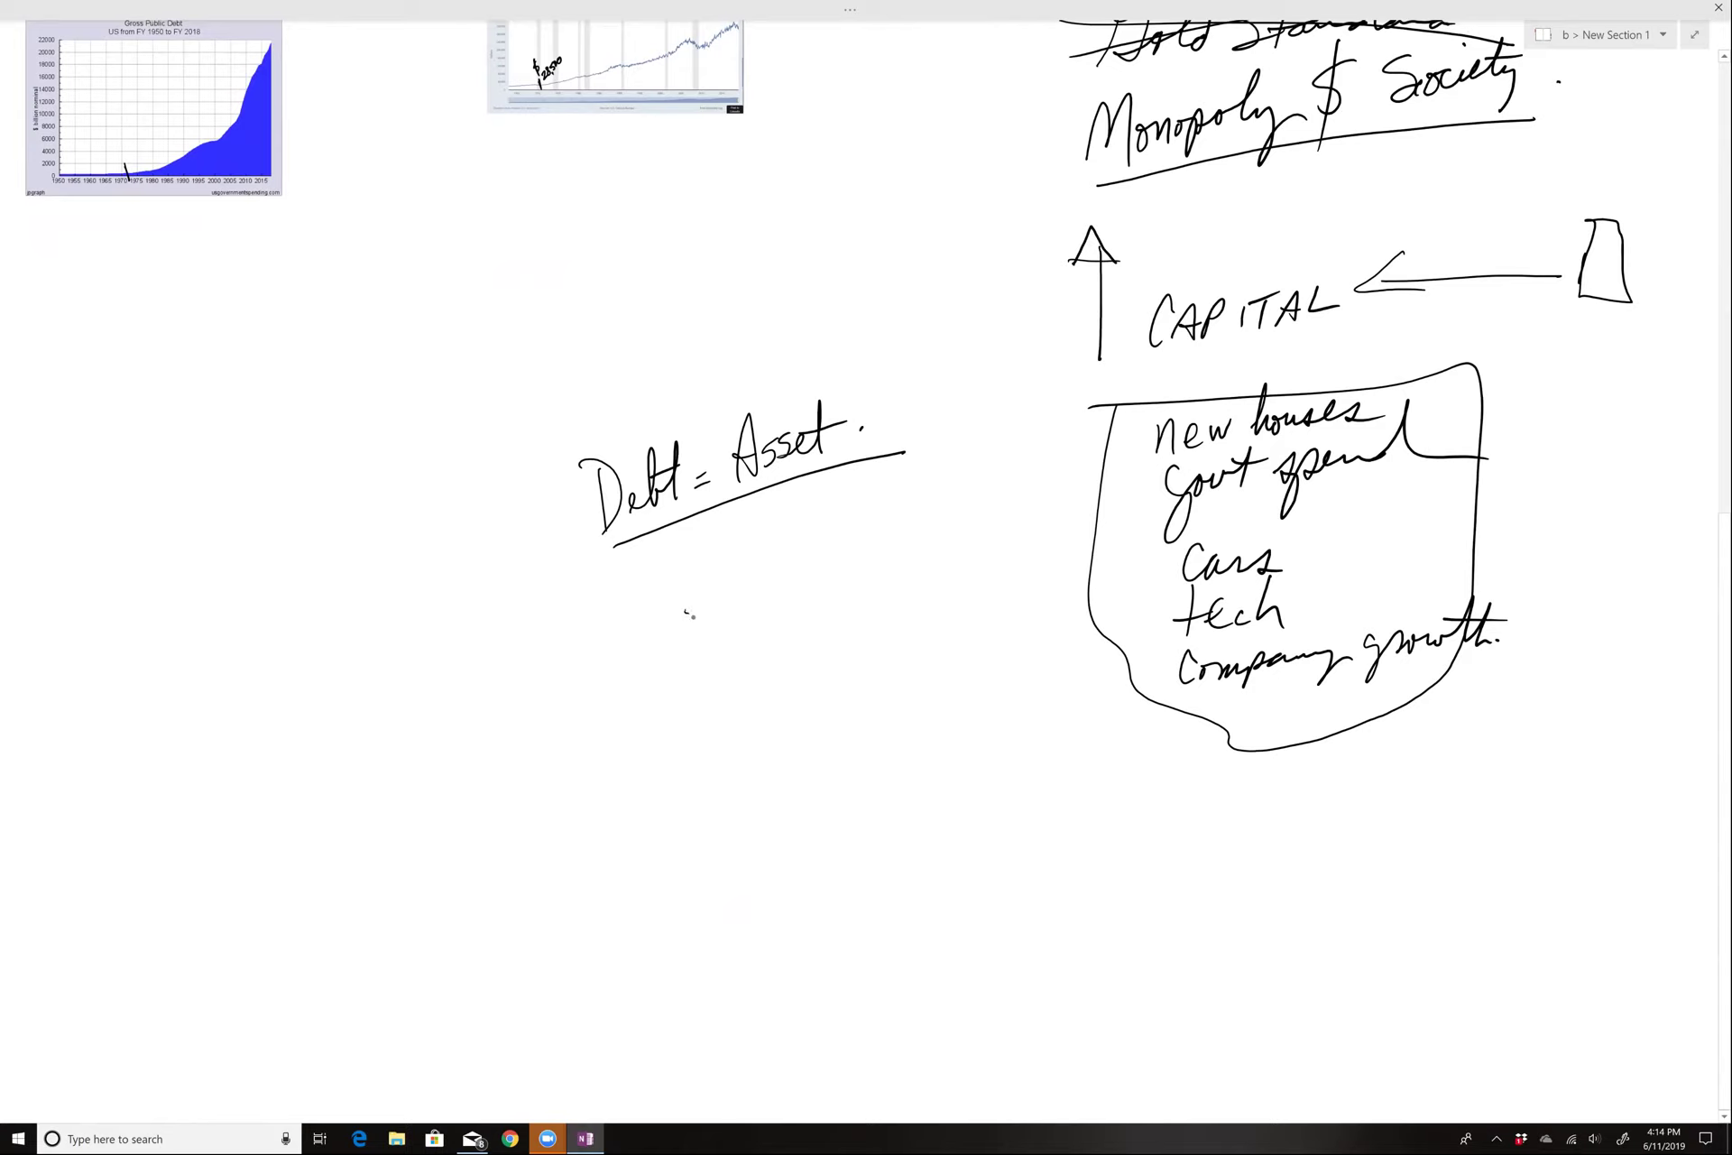
drag(687, 612, 692, 661)
mouse_move(697, 617)
mouse_down()
mouse_move(705, 631)
mouse_move(699, 618)
mouse_up()
mouse_move(717, 617)
mouse_down()
mouse_move(722, 636)
mouse_move(719, 615)
mouse_up()
mouse_move(731, 630)
mouse_down()
mouse_move(797, 618)
mouse_move(724, 705)
mouse_move(758, 670)
mouse_up()
mouse_move(764, 668)
mouse_down()
mouse_move(749, 686)
mouse_move(763, 691)
mouse_up()
mouse_move(773, 669)
mouse_down()
mouse_move(776, 693)
mouse_move(796, 669)
mouse_up()
drag(694, 726, 857, 684)
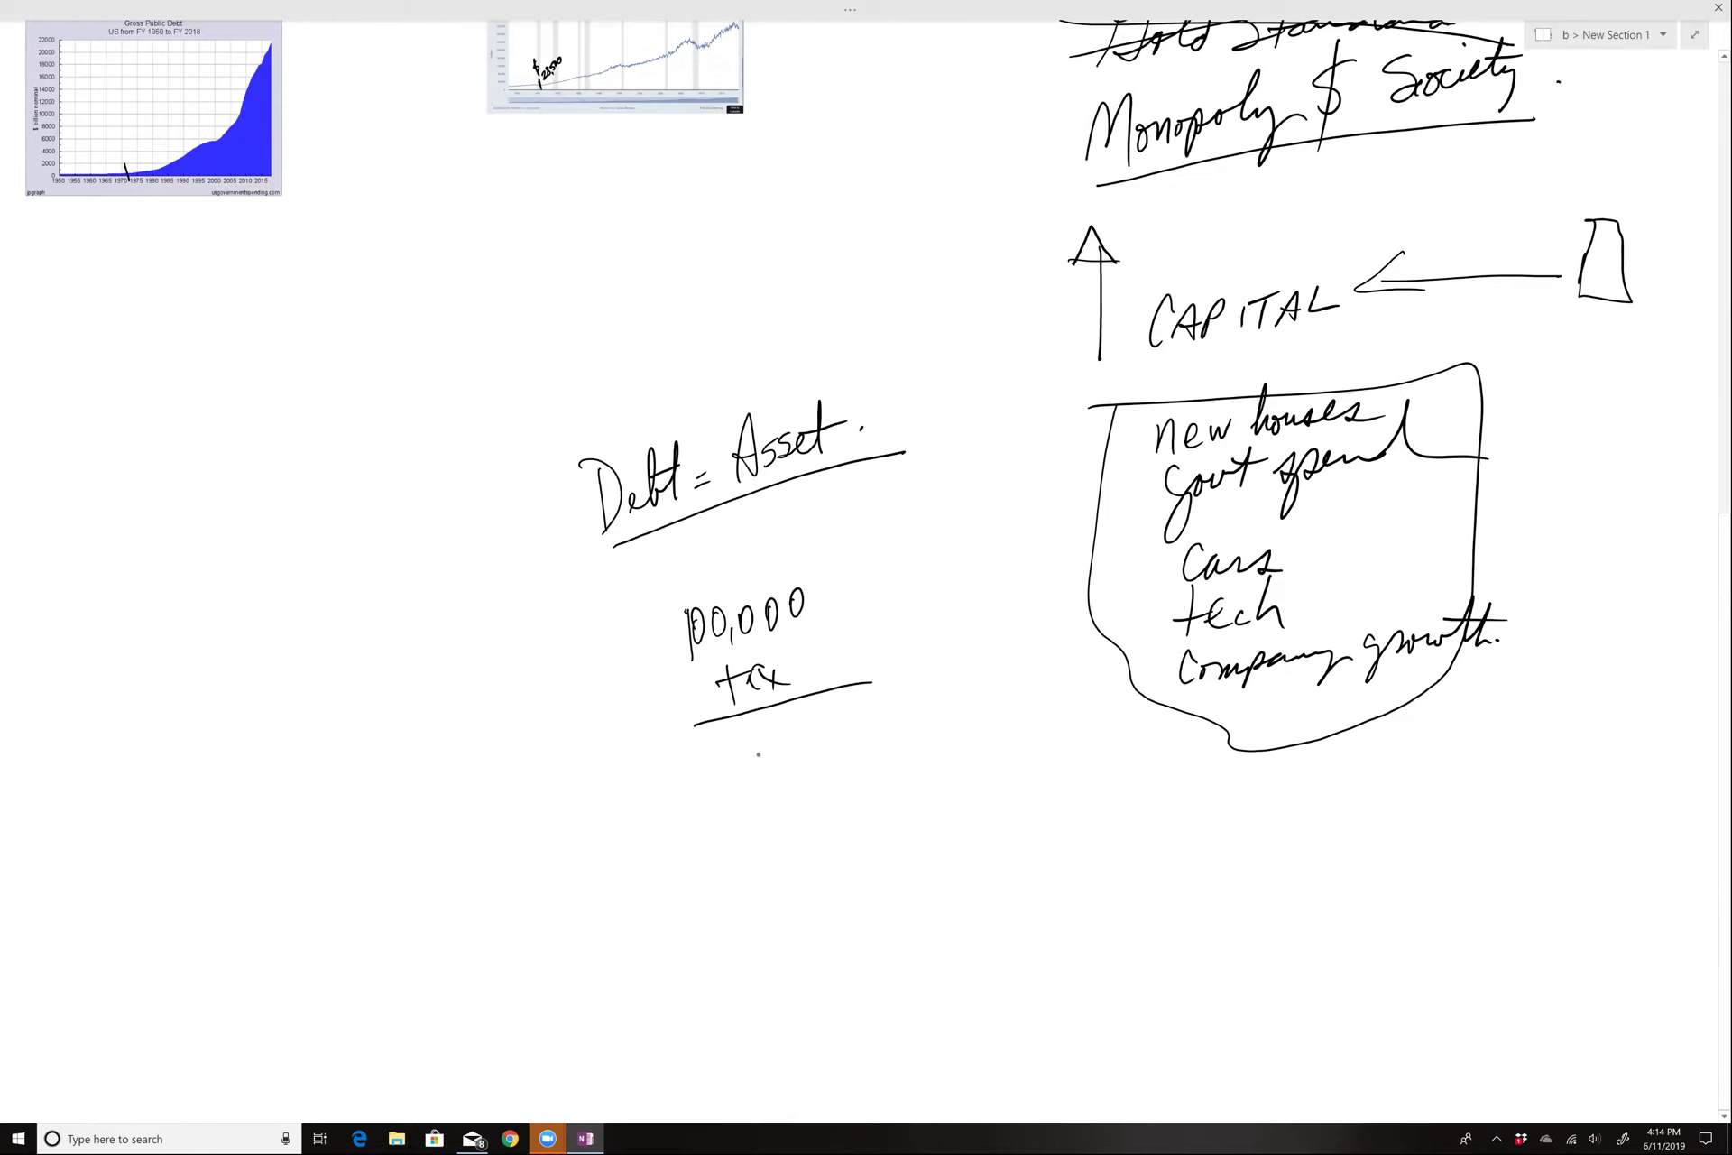
mouse_move(747, 761)
mouse_down()
mouse_move(747, 742)
mouse_move(771, 767)
mouse_move(791, 743)
mouse_move(798, 767)
mouse_up()
mouse_move(810, 735)
mouse_down()
mouse_move(841, 731)
mouse_move(812, 794)
mouse_move(891, 835)
mouse_move(857, 851)
mouse_up()
Step: Write 'SAVE to wealth' beside the arrow and underline it
drag(882, 771, 862, 800)
mouse_move(875, 800)
mouse_down()
mouse_move(887, 768)
mouse_move(897, 805)
mouse_up()
drag(884, 790, 915, 771)
mouse_move(919, 771)
mouse_down()
mouse_move(909, 800)
mouse_move(960, 763)
mouse_up()
drag(968, 763, 915, 823)
mouse_move(915, 781)
mouse_down()
mouse_move(929, 816)
mouse_move(1020, 787)
mouse_up()
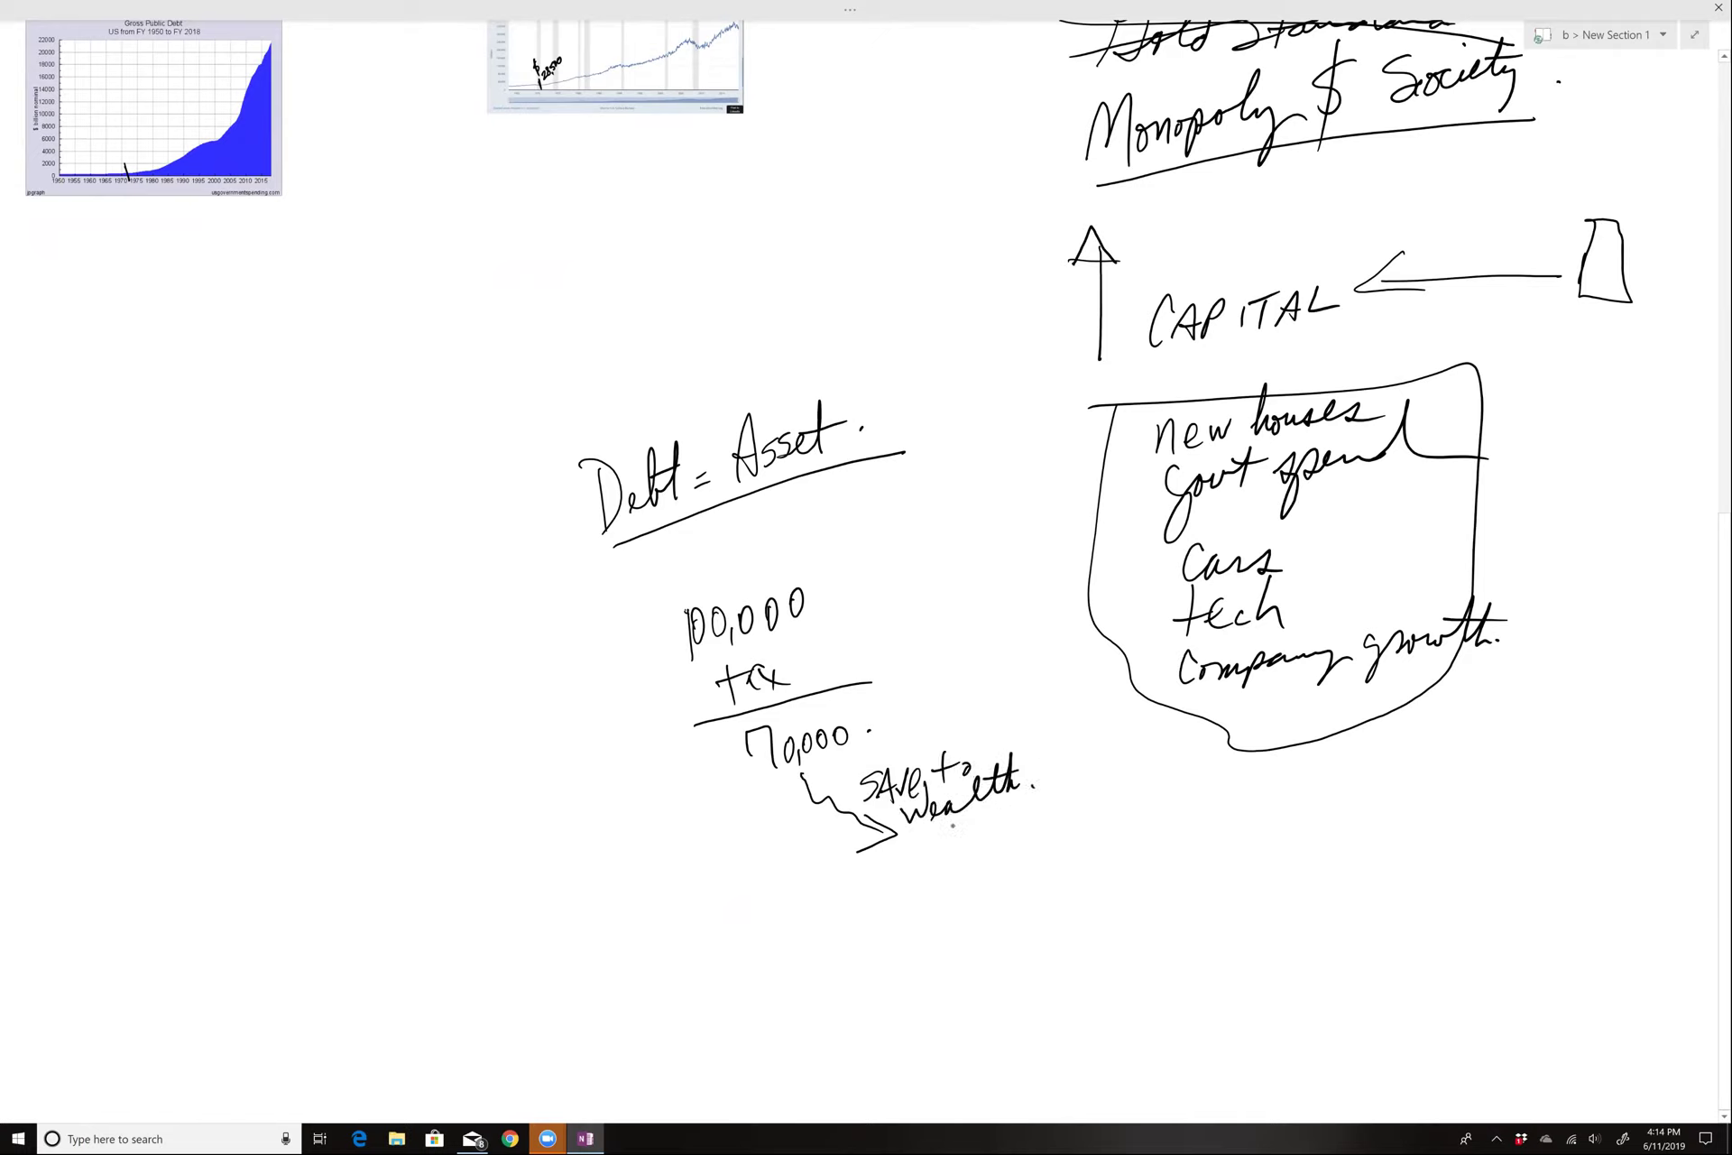
drag(906, 828, 1070, 794)
Step: Draw an arrow toward the capital list and write an underlined 'Debt.' at the left
scroll(843, 440, up, 1)
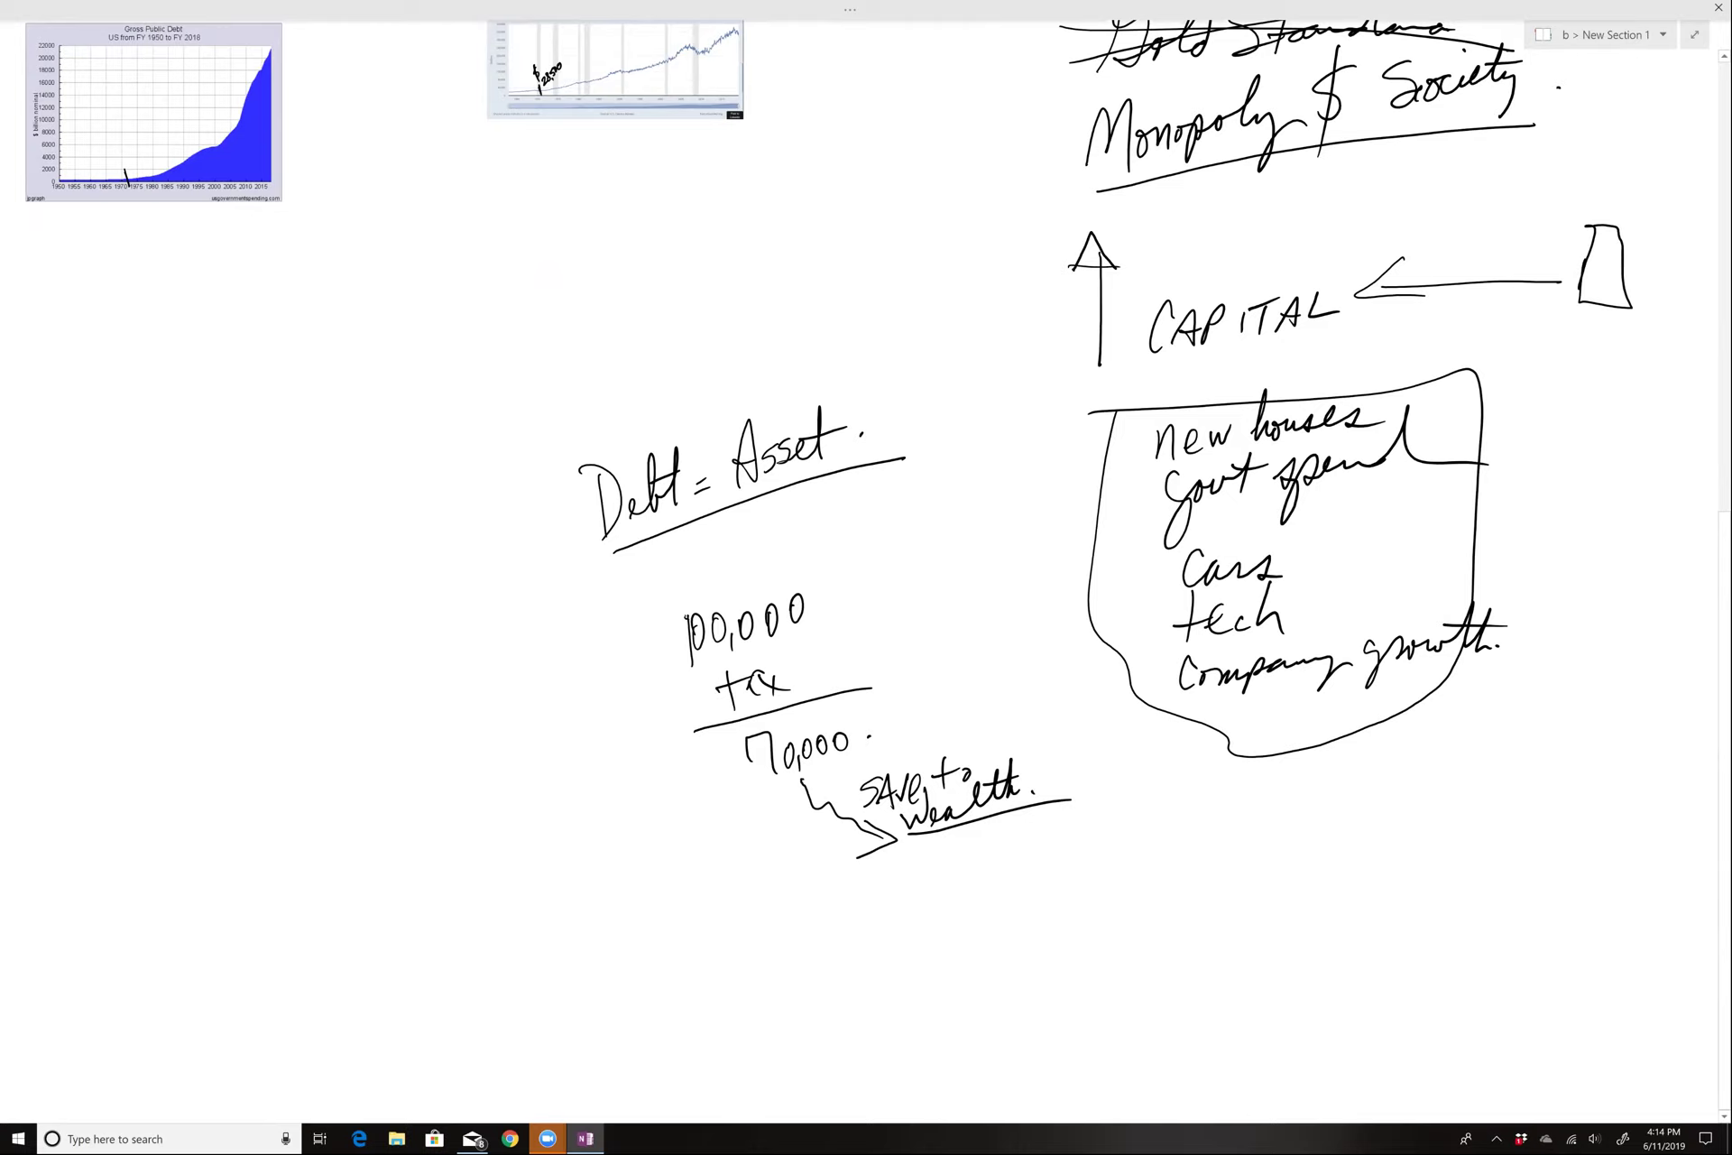
drag(947, 628, 1053, 584)
mouse_move(1026, 581)
mouse_down()
mouse_move(1042, 579)
mouse_move(1032, 621)
mouse_up()
drag(414, 635, 430, 712)
mouse_move(391, 643)
mouse_down()
mouse_move(443, 642)
mouse_move(429, 712)
mouse_up()
mouse_move(448, 679)
mouse_down()
mouse_move(471, 675)
mouse_move(487, 623)
mouse_move(502, 652)
mouse_move(527, 621)
mouse_up()
click(541, 646)
drag(413, 731, 561, 658)
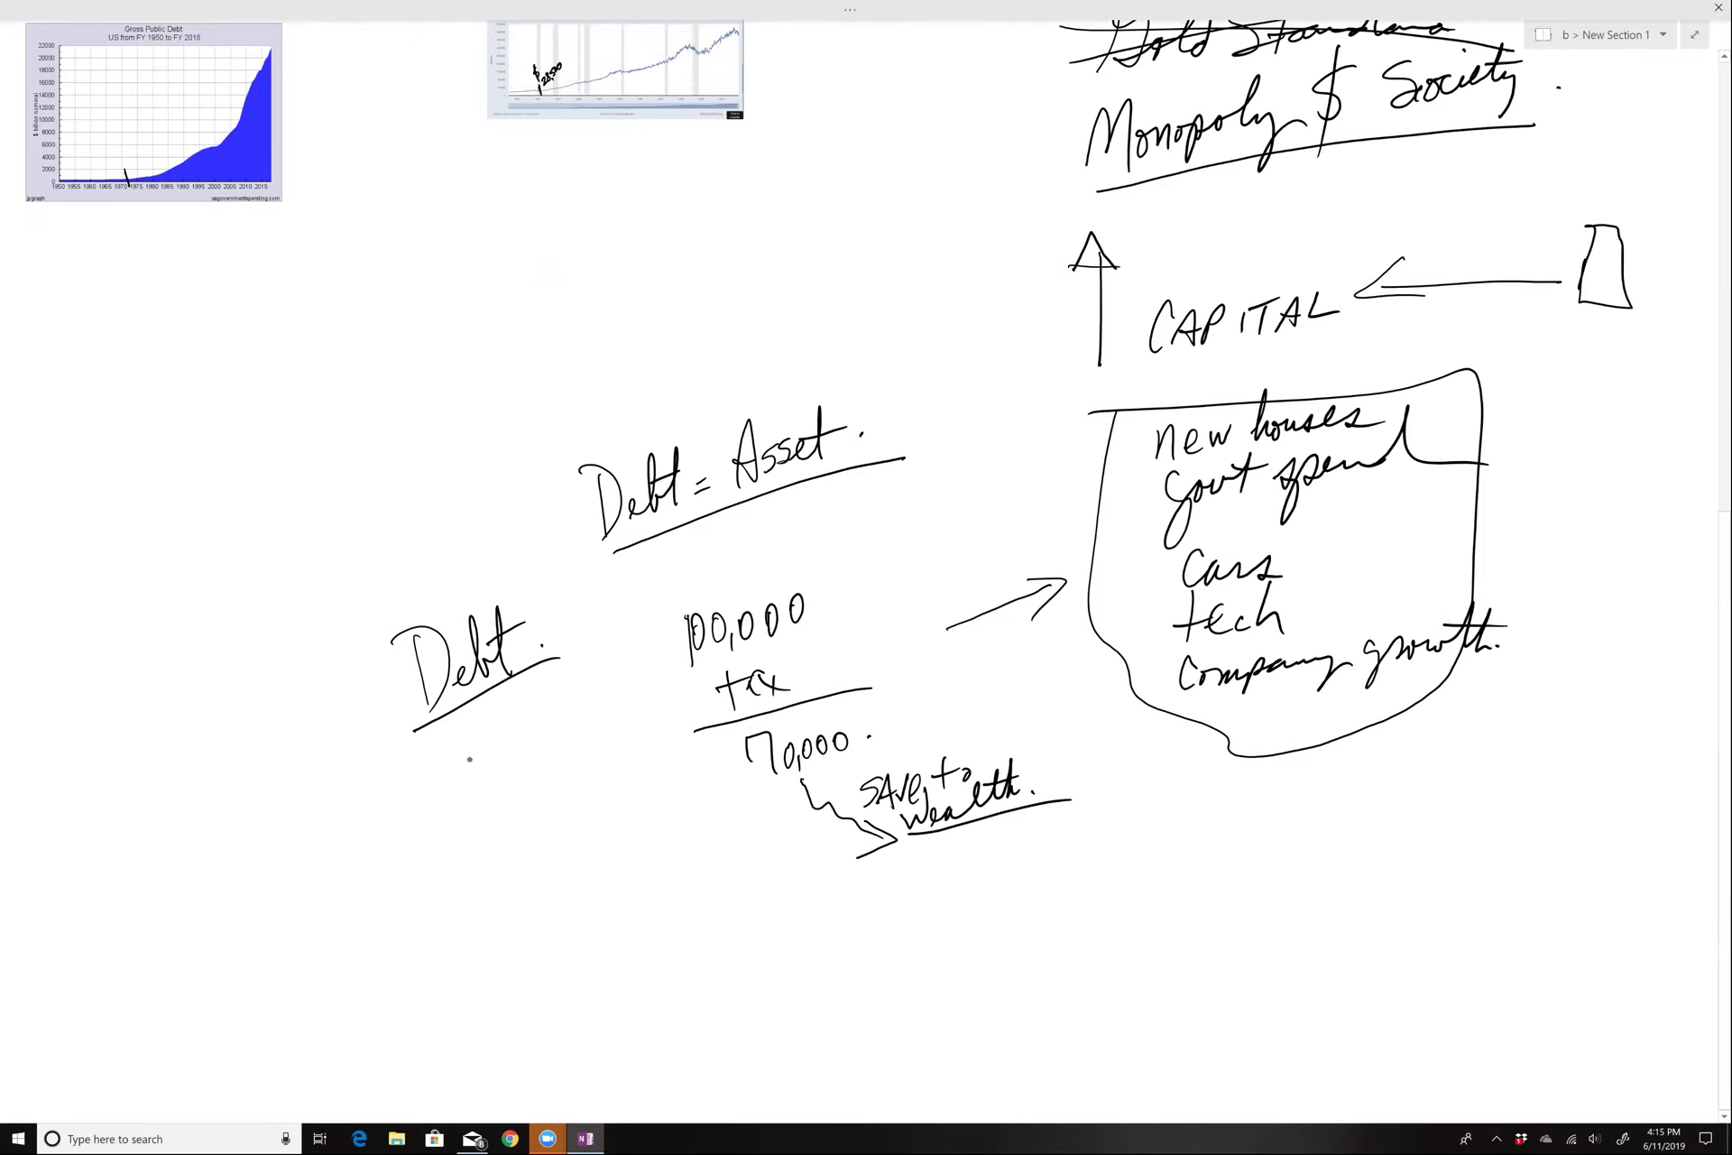
Step: Strike through 'SAVE to wealth' and draw a box around 70,000
drag(1009, 726, 907, 853)
drag(866, 782, 1099, 819)
mouse_move(709, 745)
mouse_down()
mouse_move(720, 794)
mouse_move(913, 712)
mouse_move(689, 747)
mouse_up()
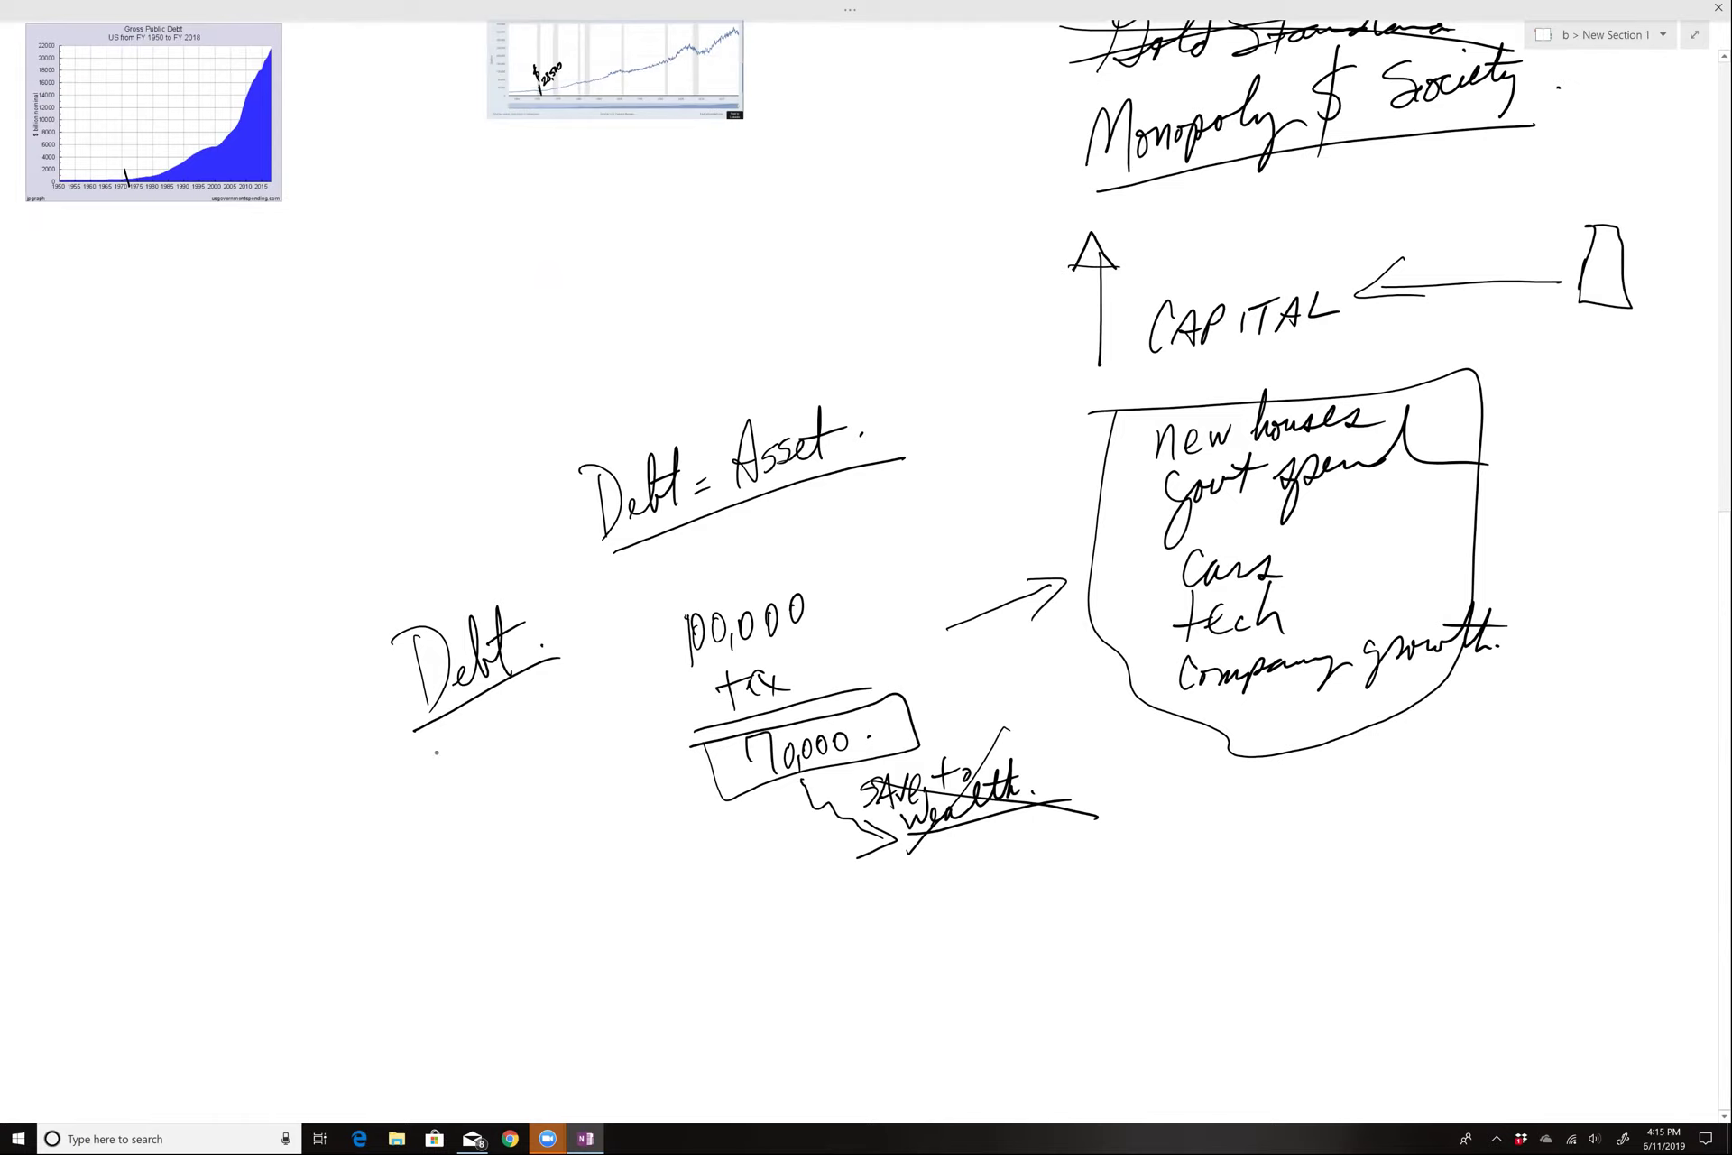
Step: Draw a curved arrow down from Debt to an underlined 'OPM Debt.'
mouse_move(385, 709)
mouse_down()
mouse_move(456, 834)
mouse_move(421, 866)
mouse_move(469, 808)
mouse_move(476, 831)
mouse_move(494, 812)
mouse_up()
mouse_move(502, 809)
mouse_down()
mouse_move(522, 776)
mouse_move(561, 782)
mouse_up()
mouse_move(542, 747)
mouse_down()
mouse_move(583, 741)
mouse_move(574, 783)
mouse_up()
mouse_move(585, 763)
mouse_down()
mouse_move(602, 717)
mouse_move(617, 756)
mouse_move(626, 745)
mouse_up()
drag(619, 719, 641, 710)
click(647, 725)
click(653, 723)
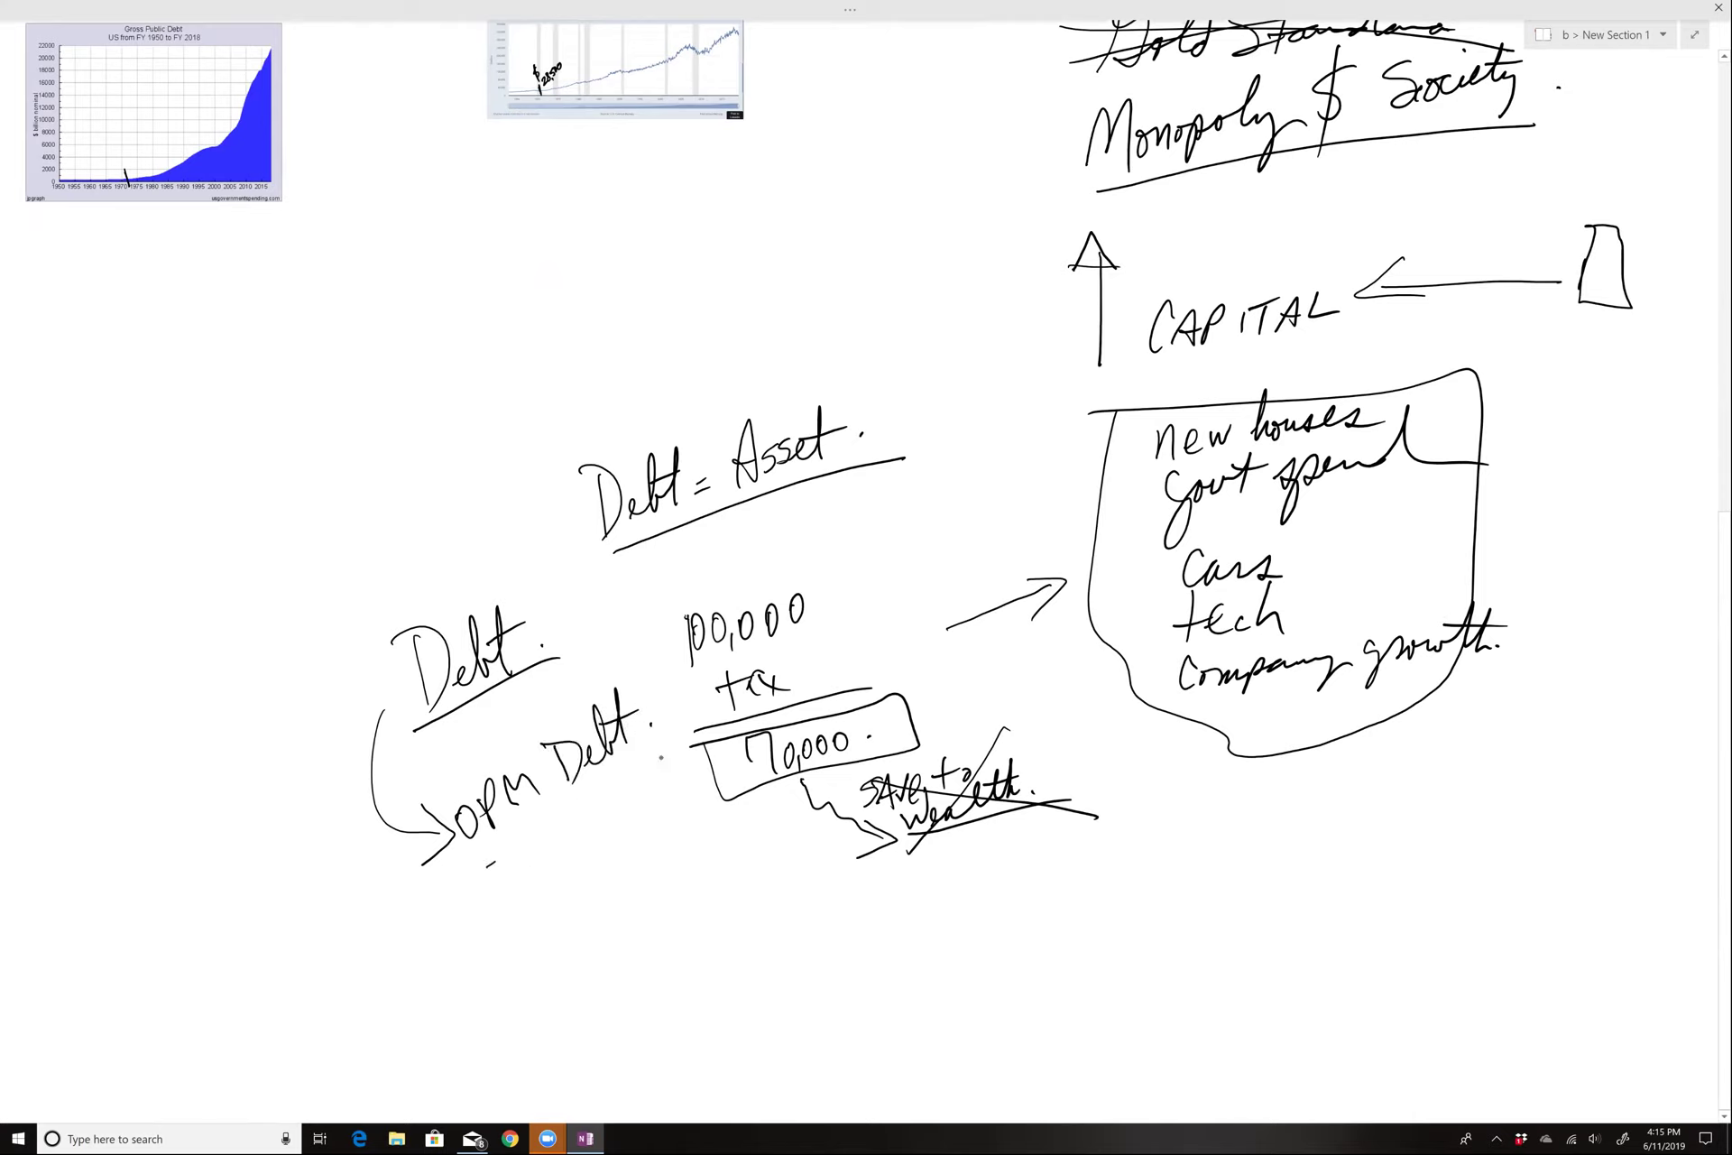
drag(487, 865, 662, 756)
Step: Sketch a house containing 100,000 with arrows branching down-left and down-right
scroll(867, 542, down, 5)
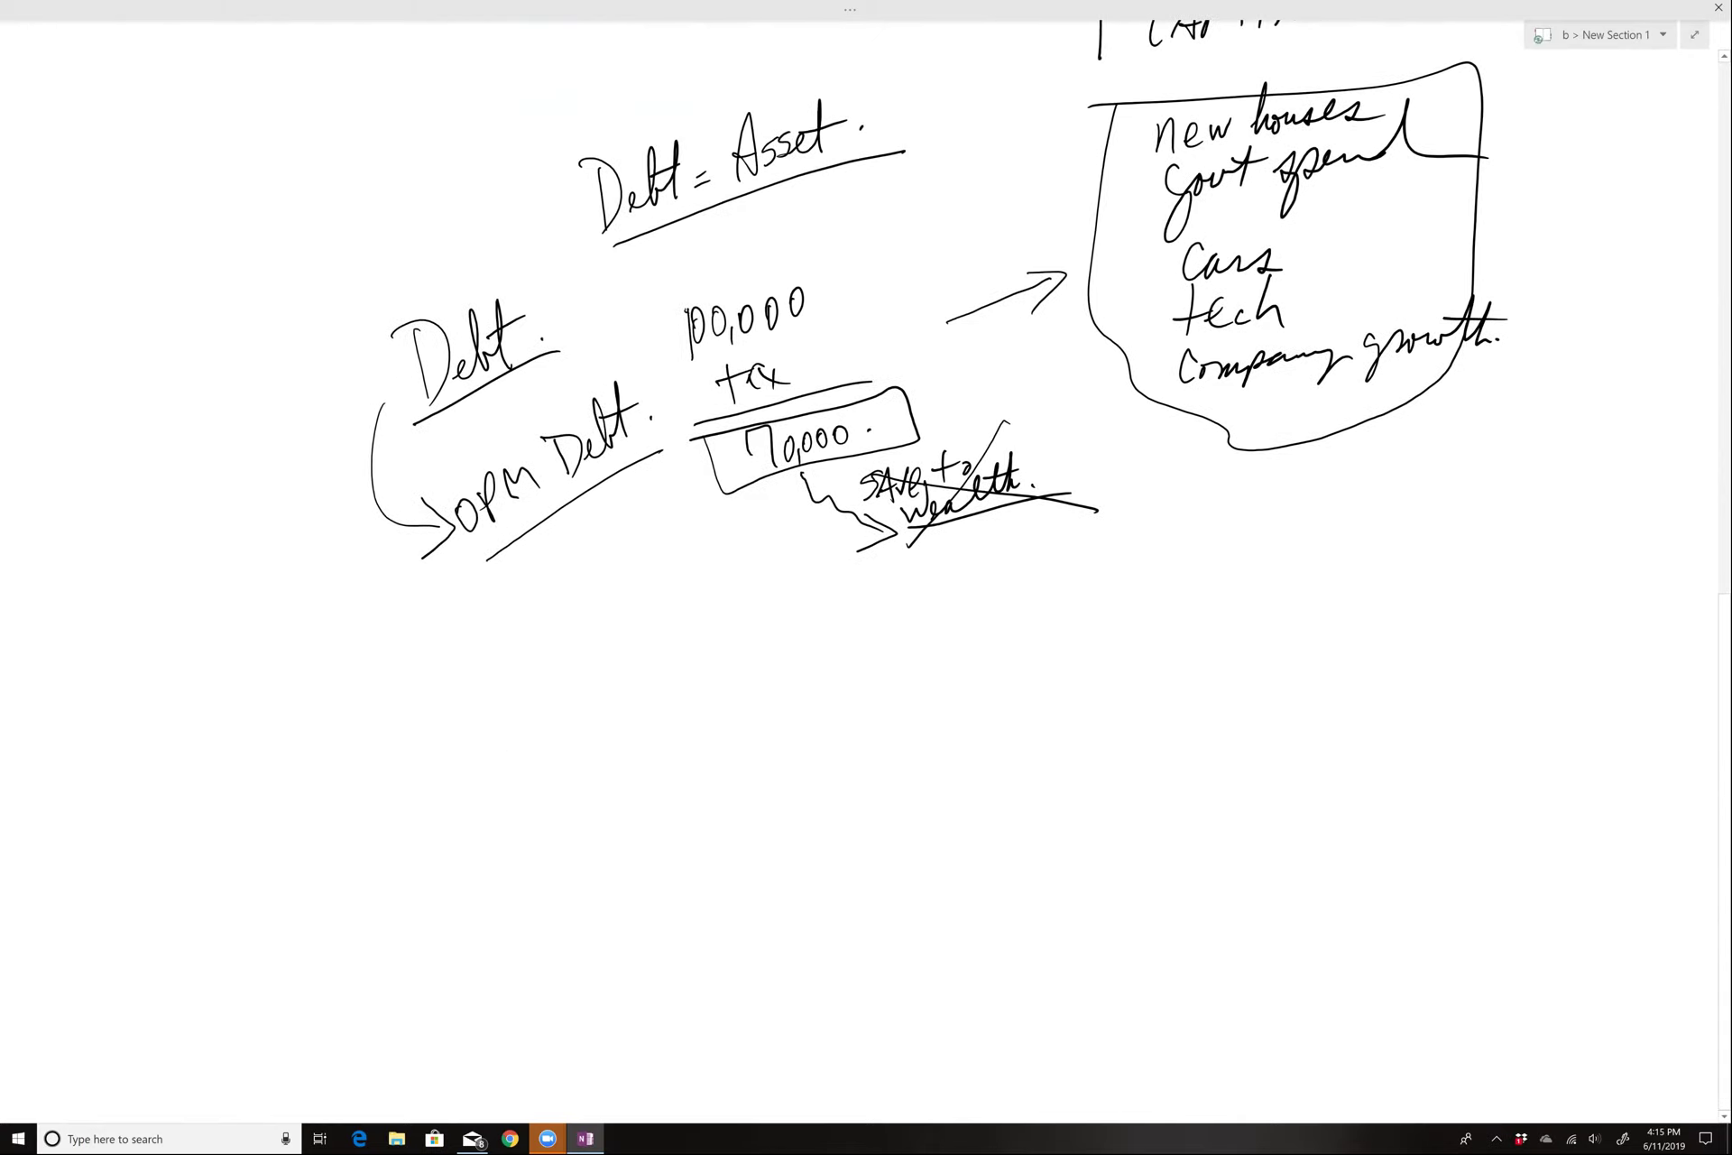
mouse_move(839, 634)
mouse_down()
mouse_move(847, 761)
mouse_move(1050, 778)
mouse_move(1044, 615)
mouse_move(815, 635)
mouse_move(1154, 656)
mouse_up()
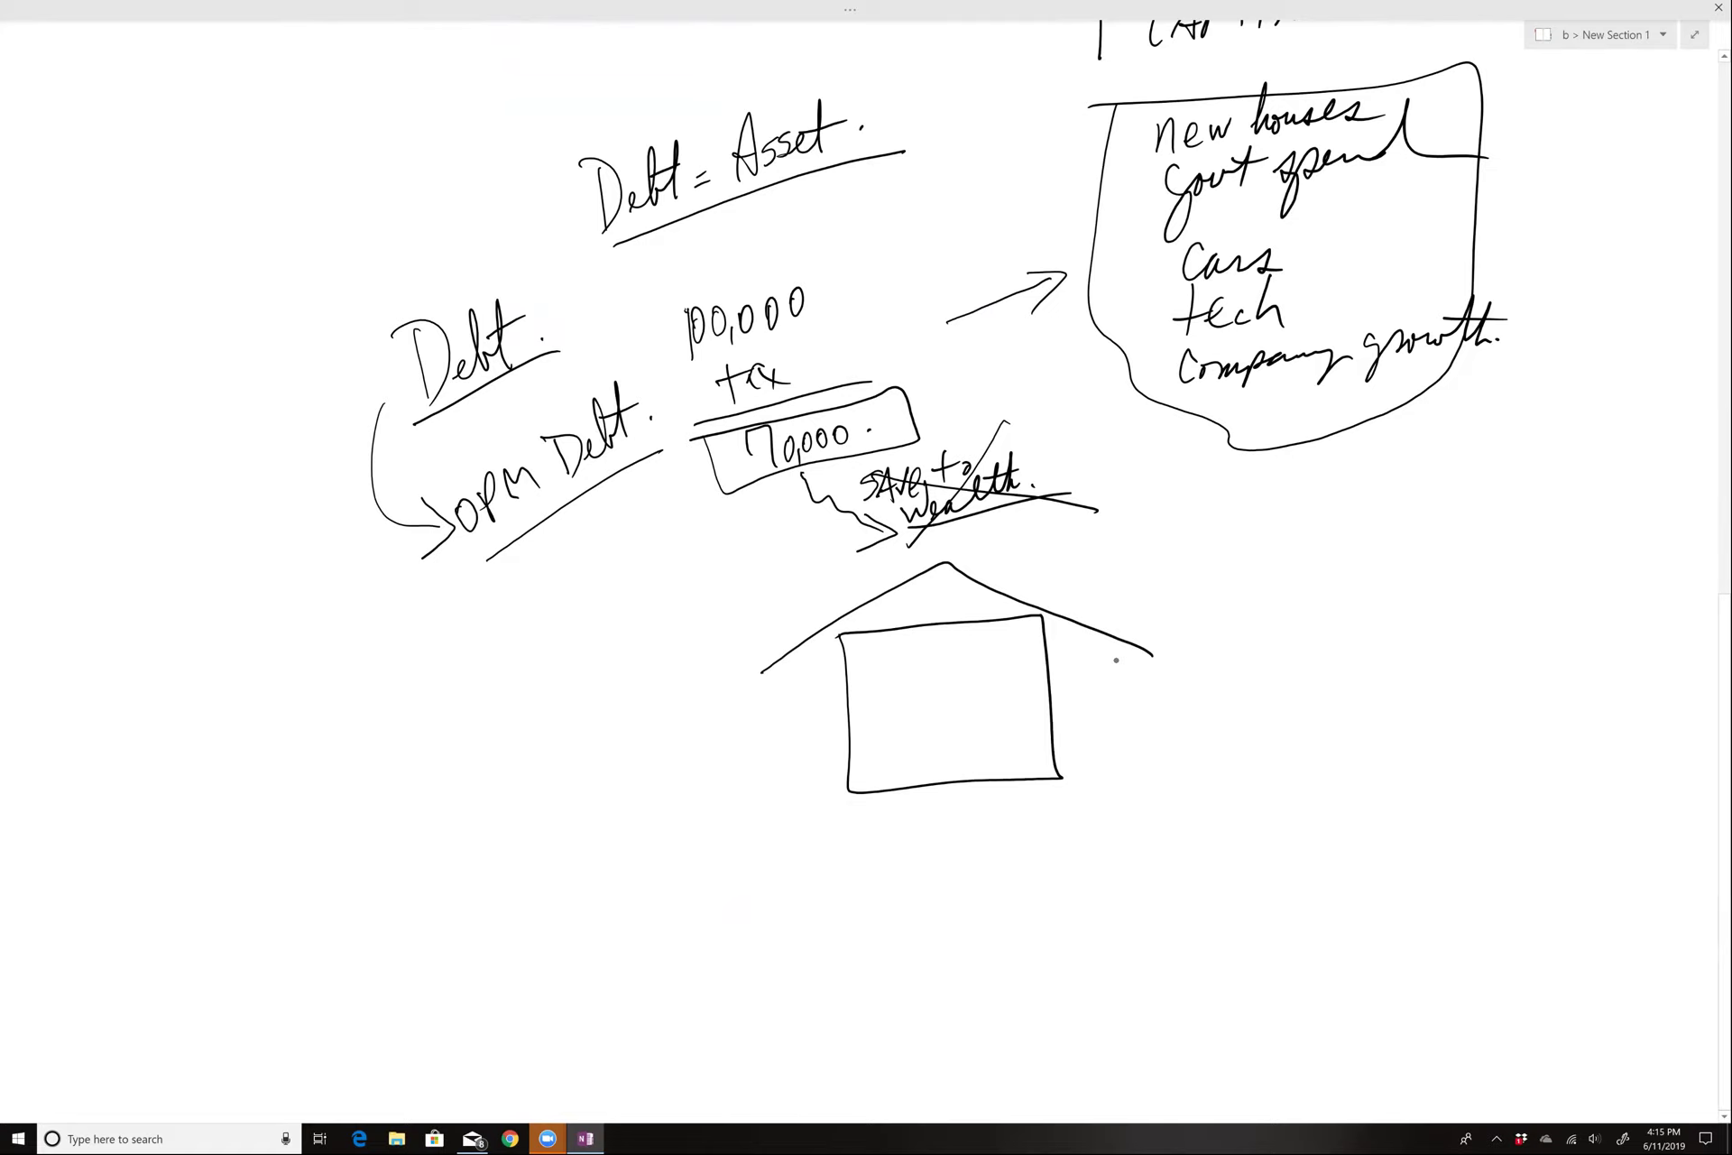
drag(896, 705, 898, 749)
drag(914, 708, 951, 729)
mouse_move(971, 699)
mouse_down()
mouse_move(964, 714)
mouse_move(967, 697)
mouse_up()
mouse_move(992, 684)
mouse_down()
mouse_move(984, 704)
mouse_move(991, 682)
mouse_up()
mouse_move(1010, 676)
mouse_down()
mouse_move(1001, 697)
mouse_move(1011, 673)
mouse_up()
mouse_move(848, 808)
mouse_down()
mouse_move(804, 896)
mouse_move(835, 893)
mouse_up()
mouse_move(1011, 796)
mouse_down()
mouse_move(1099, 874)
mouse_move(1066, 862)
mouse_up()
Step: Write '100,000 + taxes' under the left arrow
scroll(867, 577, down, 3)
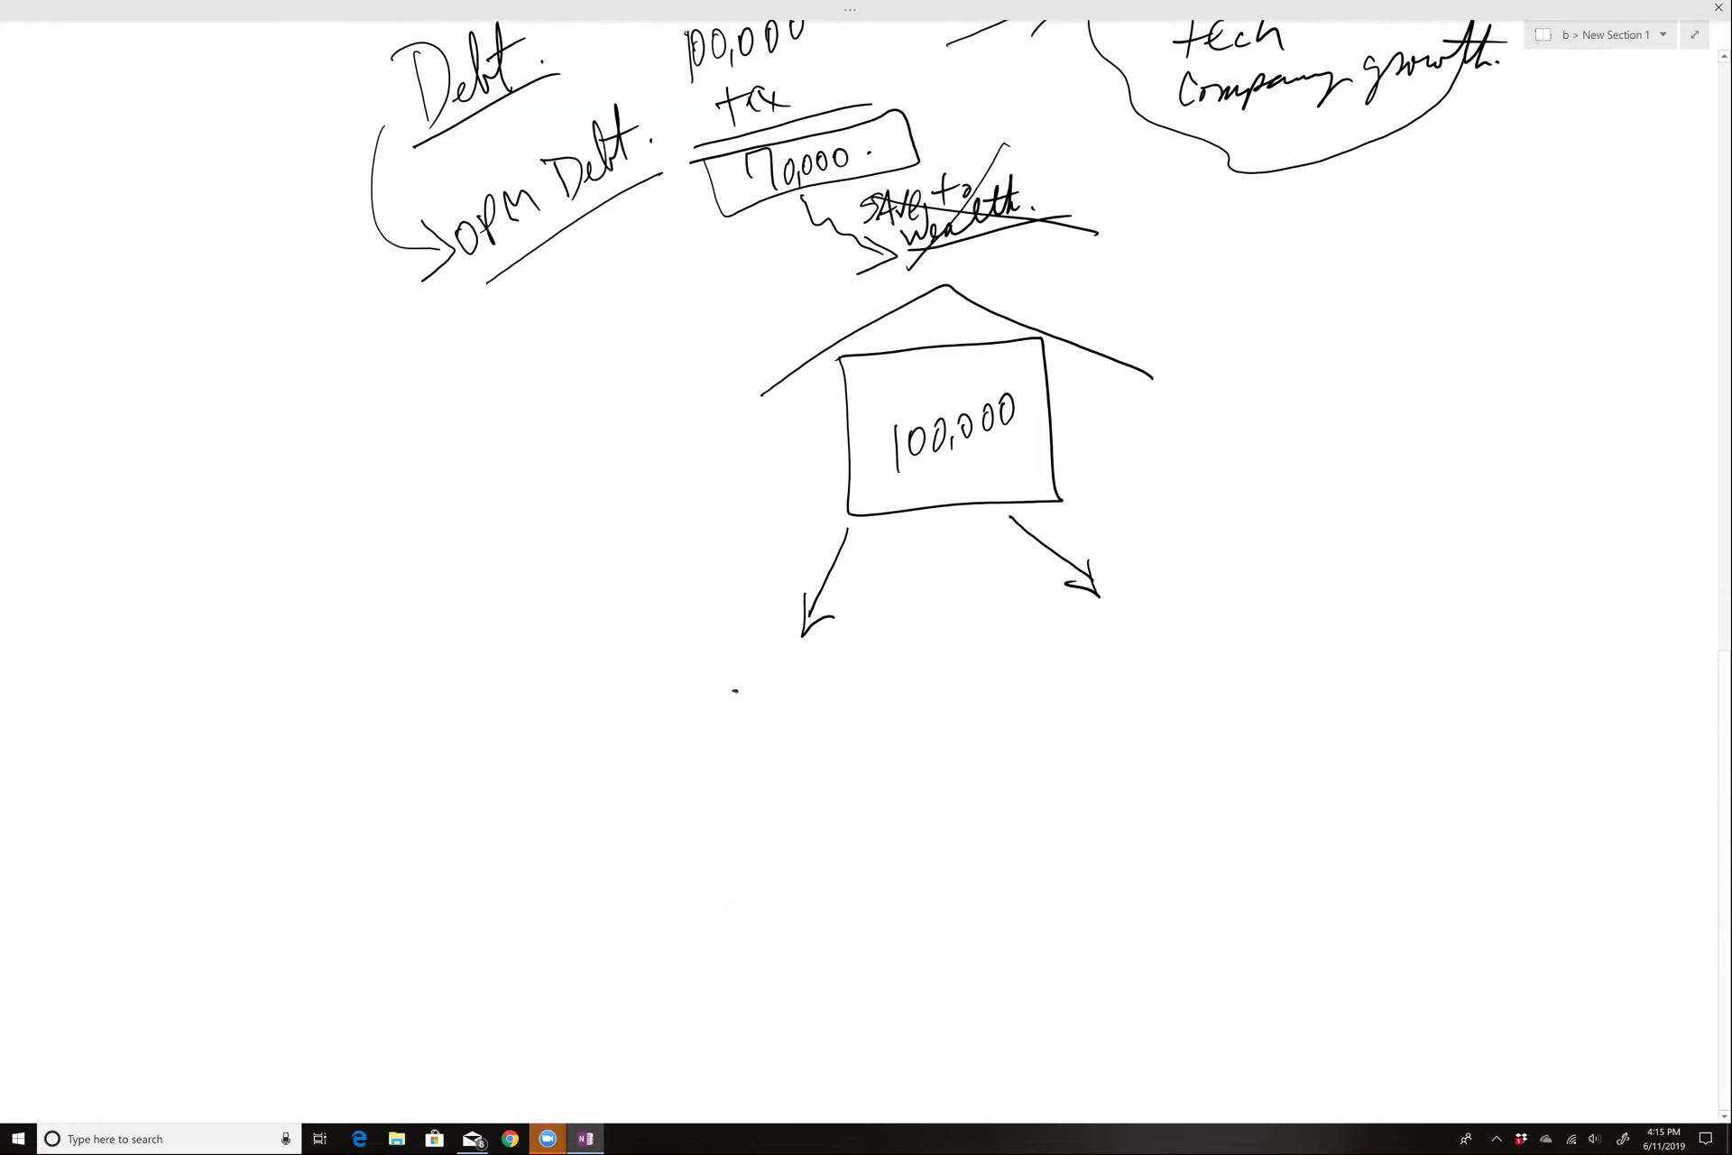
drag(735, 692, 733, 718)
mouse_move(753, 688)
mouse_down()
mouse_move(747, 711)
mouse_move(756, 689)
mouse_up()
mouse_move(778, 687)
mouse_down()
mouse_move(769, 709)
mouse_move(776, 686)
mouse_up()
mouse_move(790, 702)
mouse_down()
mouse_move(827, 679)
mouse_move(880, 680)
mouse_up()
mouse_move(870, 665)
mouse_down()
mouse_move(866, 694)
mouse_move(896, 658)
mouse_move(895, 689)
mouse_up()
mouse_move(886, 667)
mouse_down()
mouse_move(910, 658)
mouse_move(930, 683)
mouse_up()
mouse_move(930, 661)
mouse_down()
mouse_move(918, 686)
mouse_move(946, 678)
mouse_up()
drag(958, 655, 947, 676)
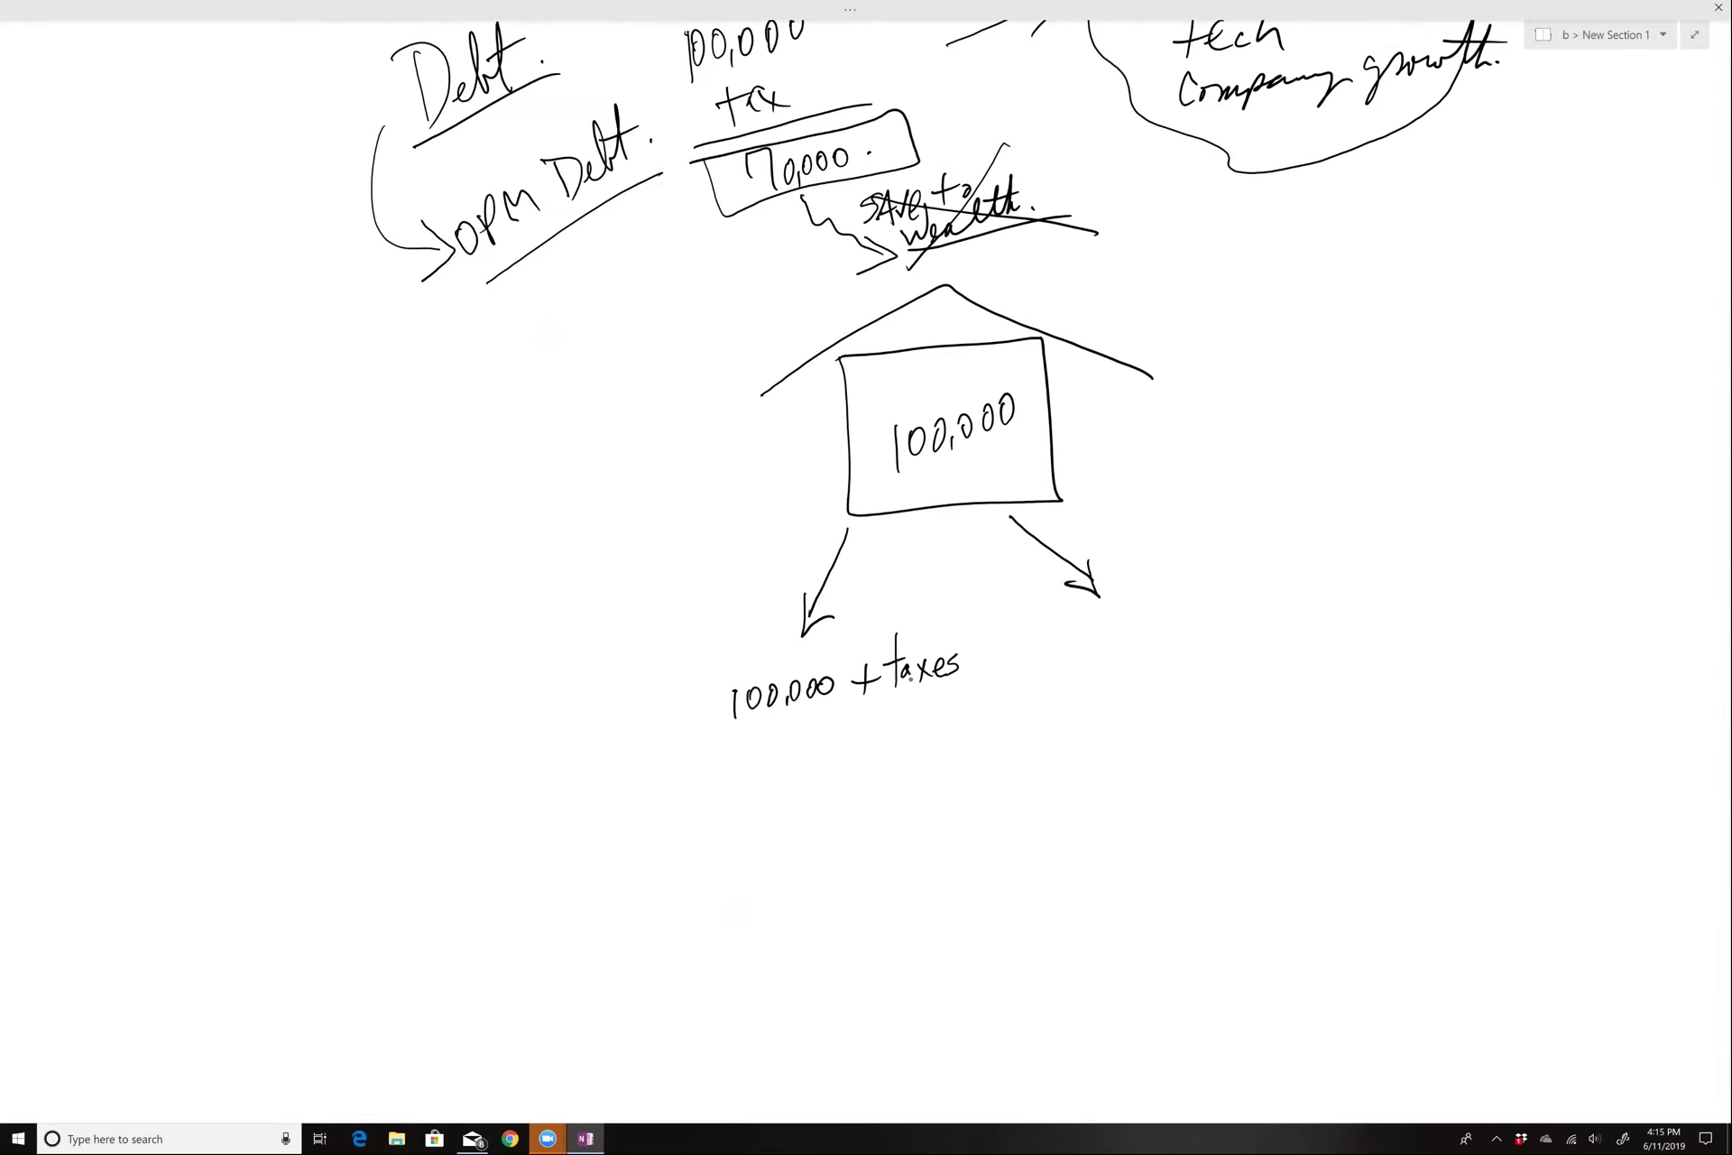
Step: Write 'No tax ded' below '100,000 + taxes'
drag(892, 471, 1031, 415)
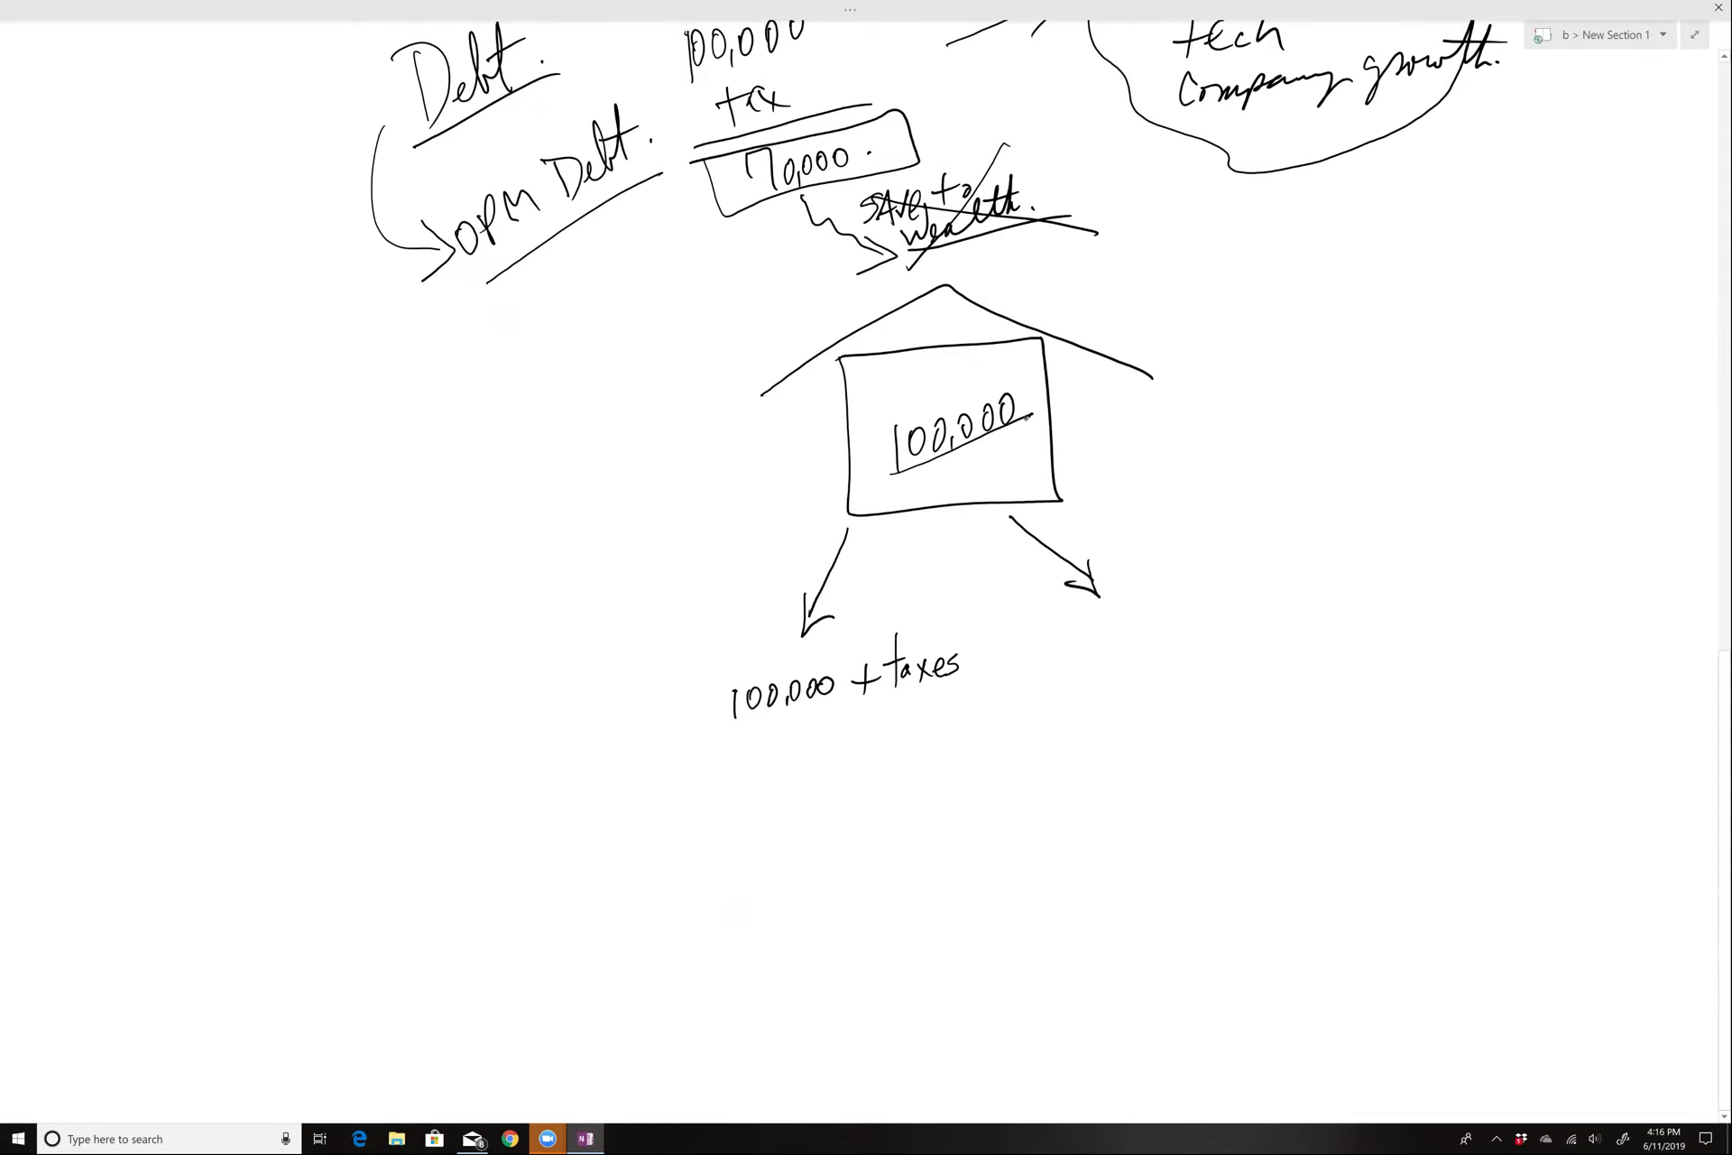
mouse_move(733, 755)
mouse_down()
mouse_move(735, 781)
mouse_move(803, 749)
mouse_up()
drag(807, 756, 810, 765)
mouse_move(857, 745)
mouse_down()
mouse_move(864, 720)
mouse_move(902, 749)
mouse_move(912, 692)
mouse_up()
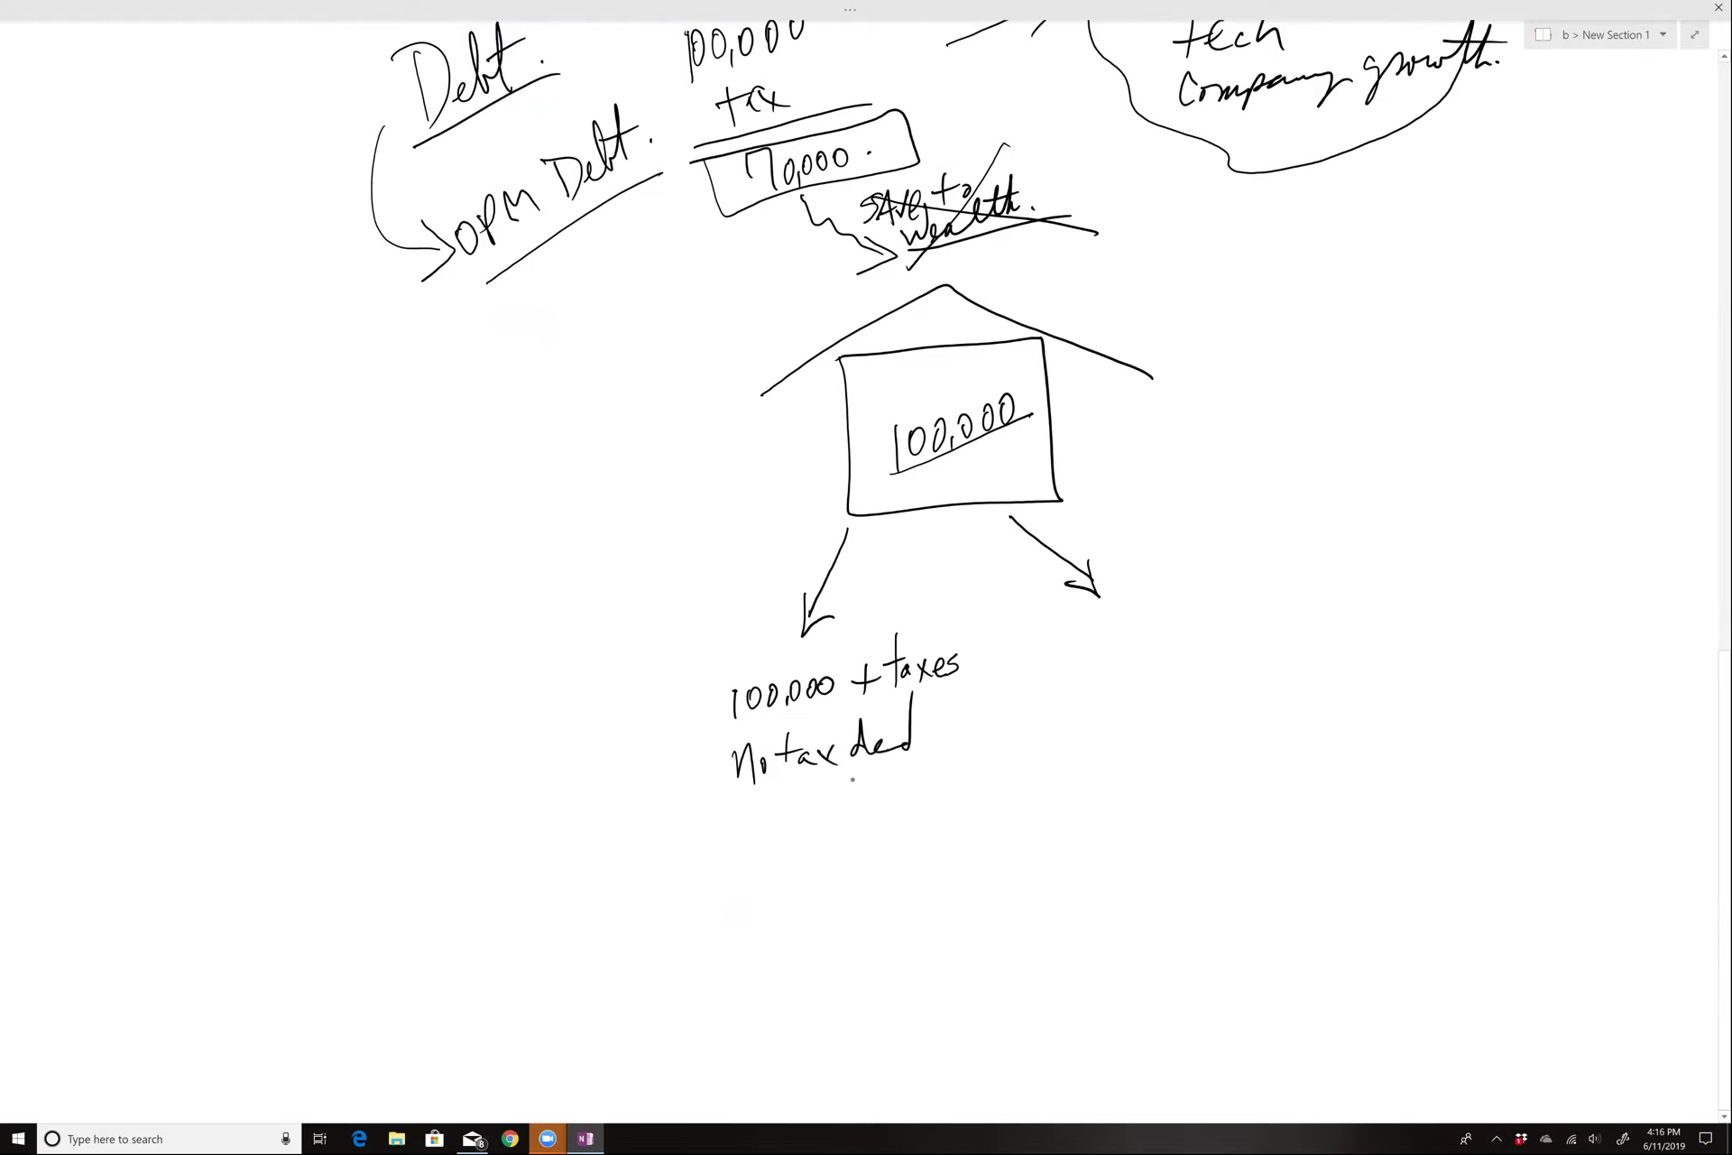
Step: Write '$ tied up in house earning 0' below the tax note
mouse_move(750, 811)
mouse_down()
mouse_move(748, 843)
mouse_move(760, 823)
mouse_up()
mouse_move(765, 818)
mouse_down()
mouse_move(785, 830)
mouse_move(796, 788)
mouse_move(700, 838)
mouse_up()
drag(714, 788, 710, 843)
mouse_move(824, 804)
mouse_down()
mouse_move(913, 815)
mouse_move(1002, 781)
mouse_up()
click(885, 776)
mouse_move(801, 858)
mouse_down()
mouse_move(871, 845)
mouse_move(863, 873)
mouse_move(880, 834)
mouse_move(897, 852)
mouse_up()
drag(922, 817, 951, 815)
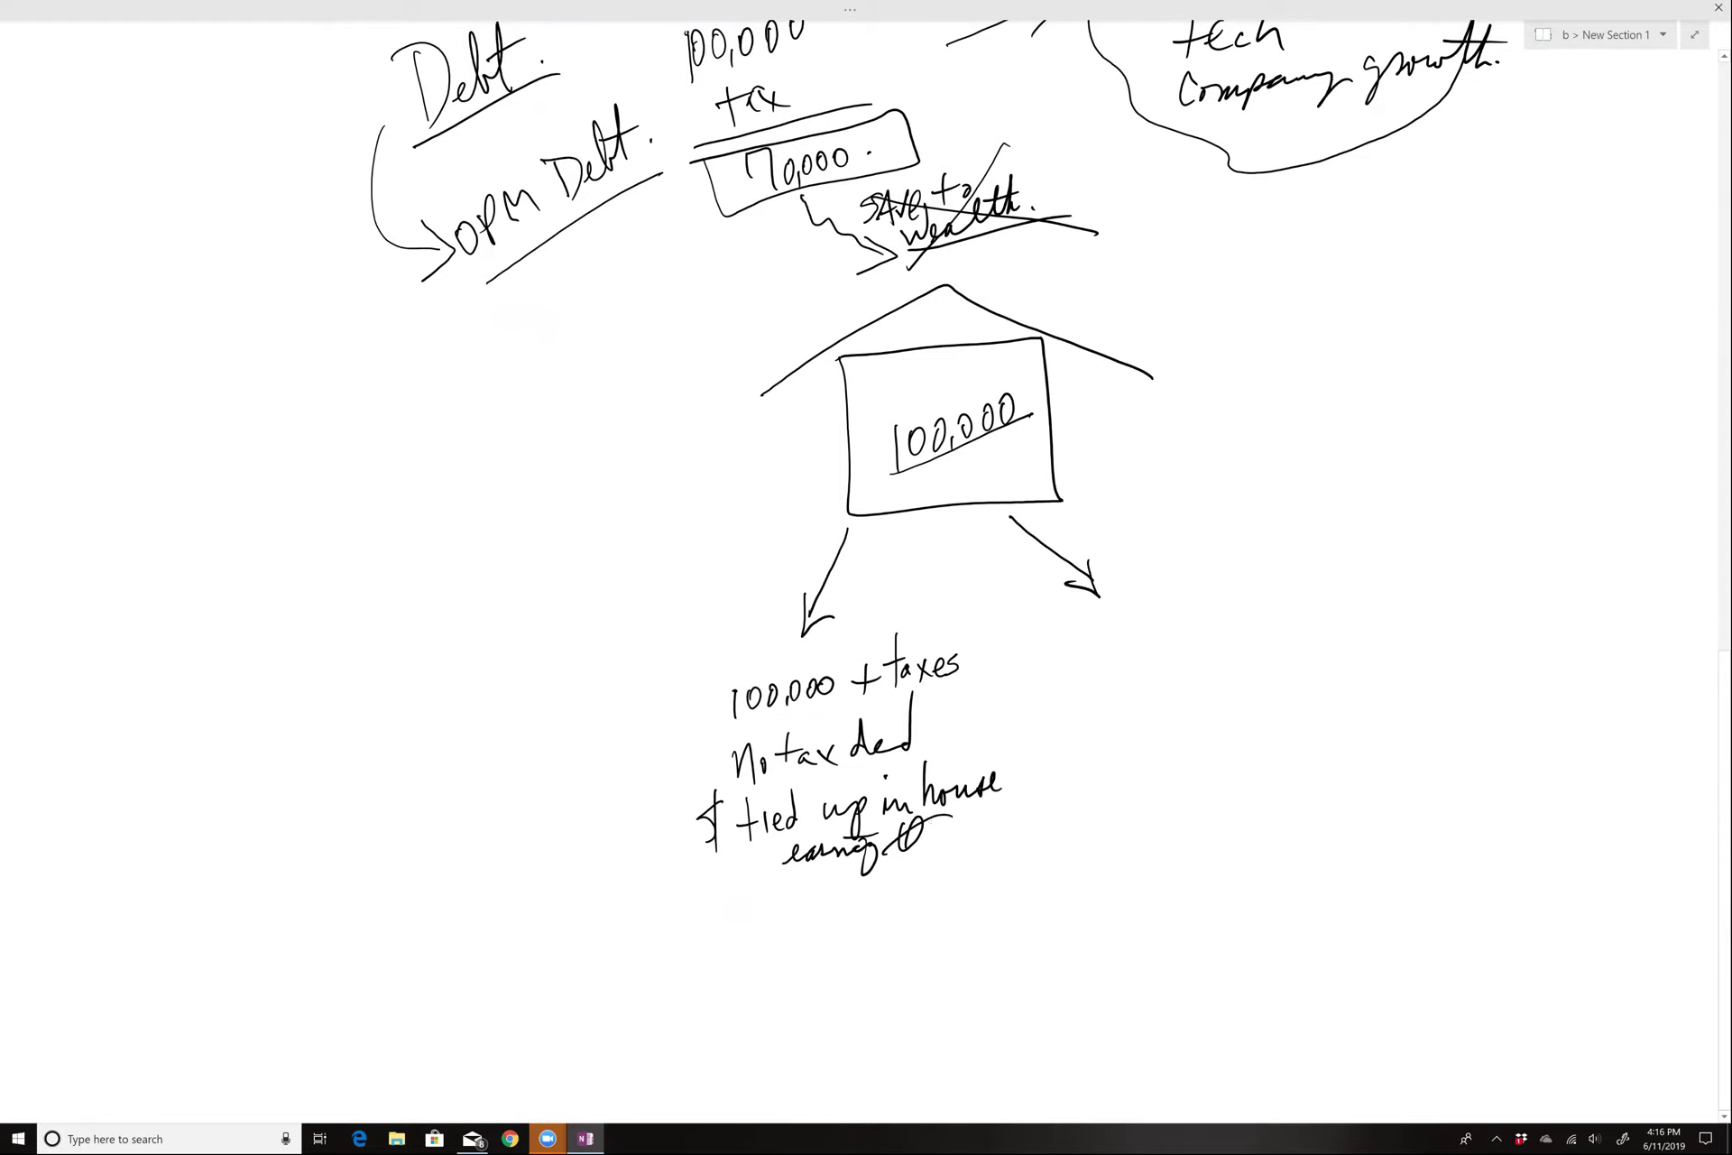
Step: Write 'Asset Prot' below and strike it through
drag(750, 934, 777, 907)
mouse_move(794, 899)
mouse_down()
mouse_move(781, 921)
mouse_move(839, 908)
mouse_up()
drag(821, 906, 874, 913)
mouse_move(872, 874)
mouse_down()
mouse_move(875, 893)
mouse_move(910, 881)
mouse_move(938, 896)
mouse_up()
mouse_move(929, 877)
mouse_down()
mouse_move(948, 872)
mouse_move(809, 913)
mouse_move(988, 920)
mouse_up()
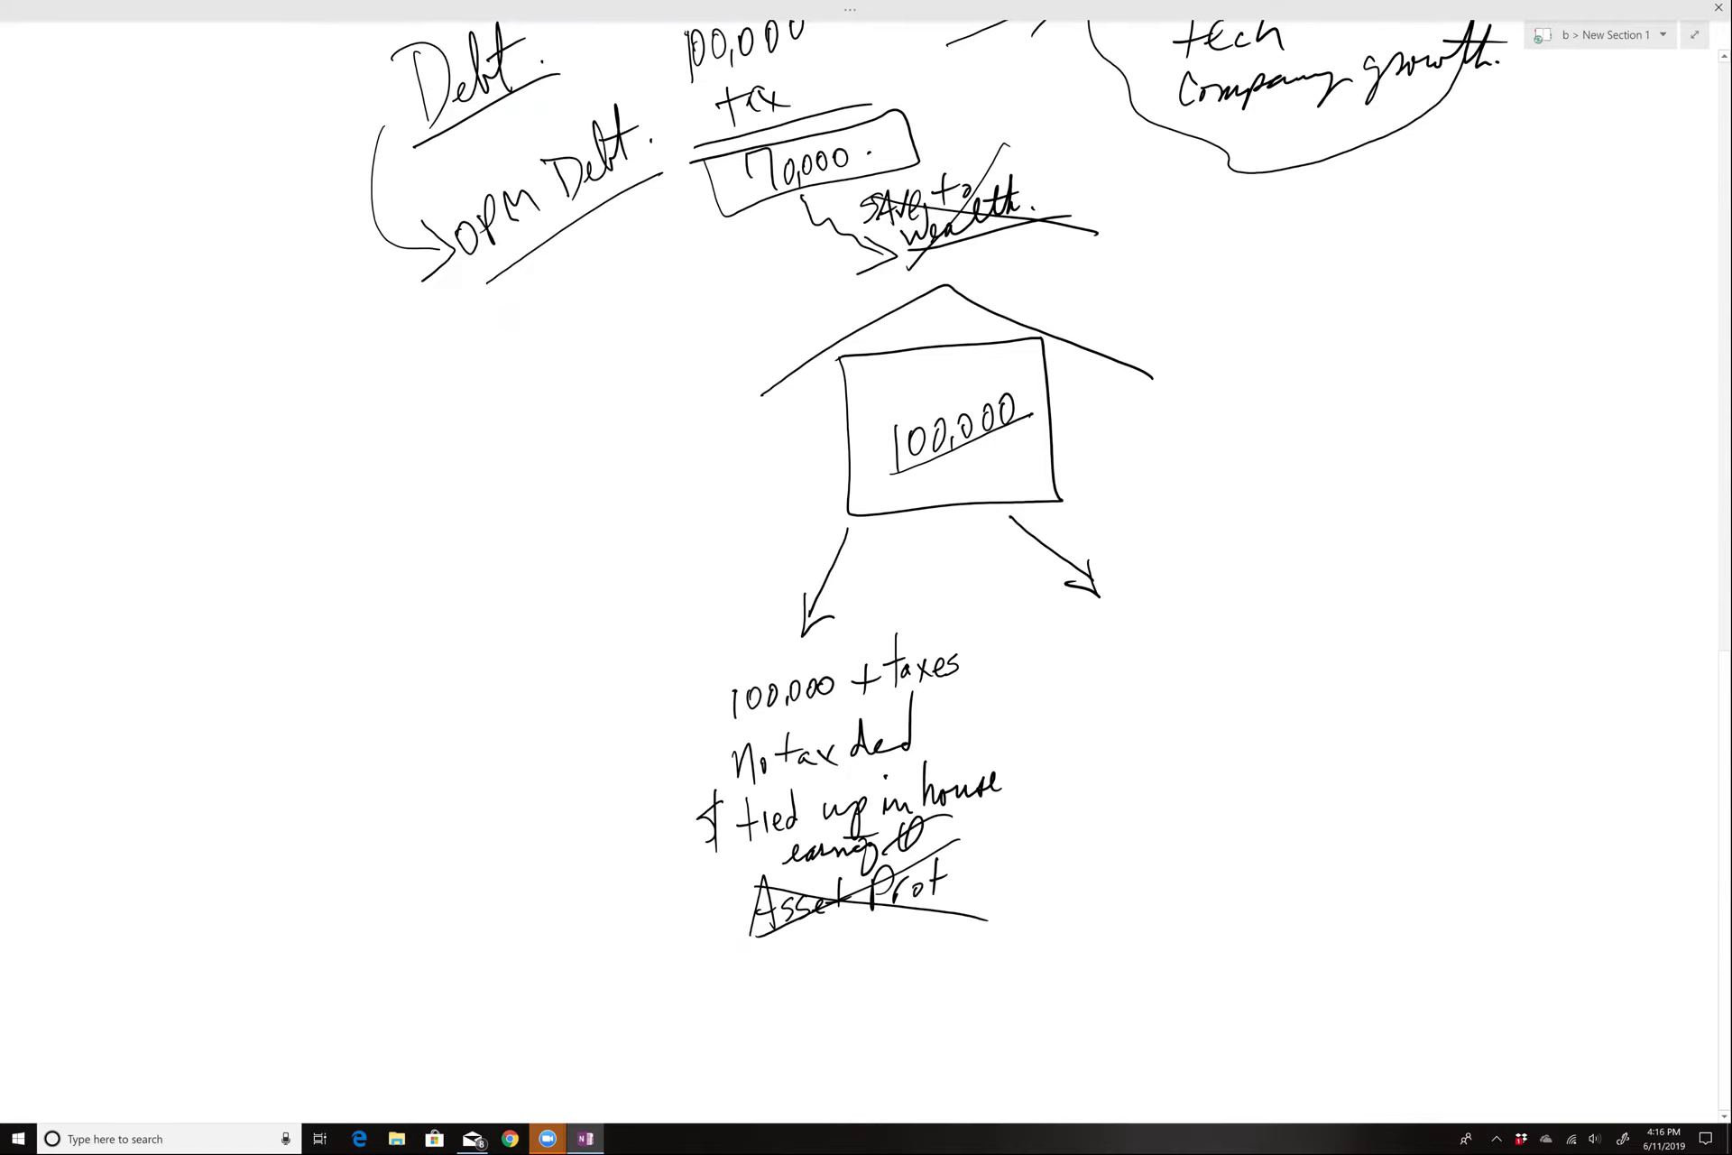
Step: Write 'Pay Cash' above the left list and an underlined 'Debt' heading under the right arrow
drag(866, 577, 812, 597)
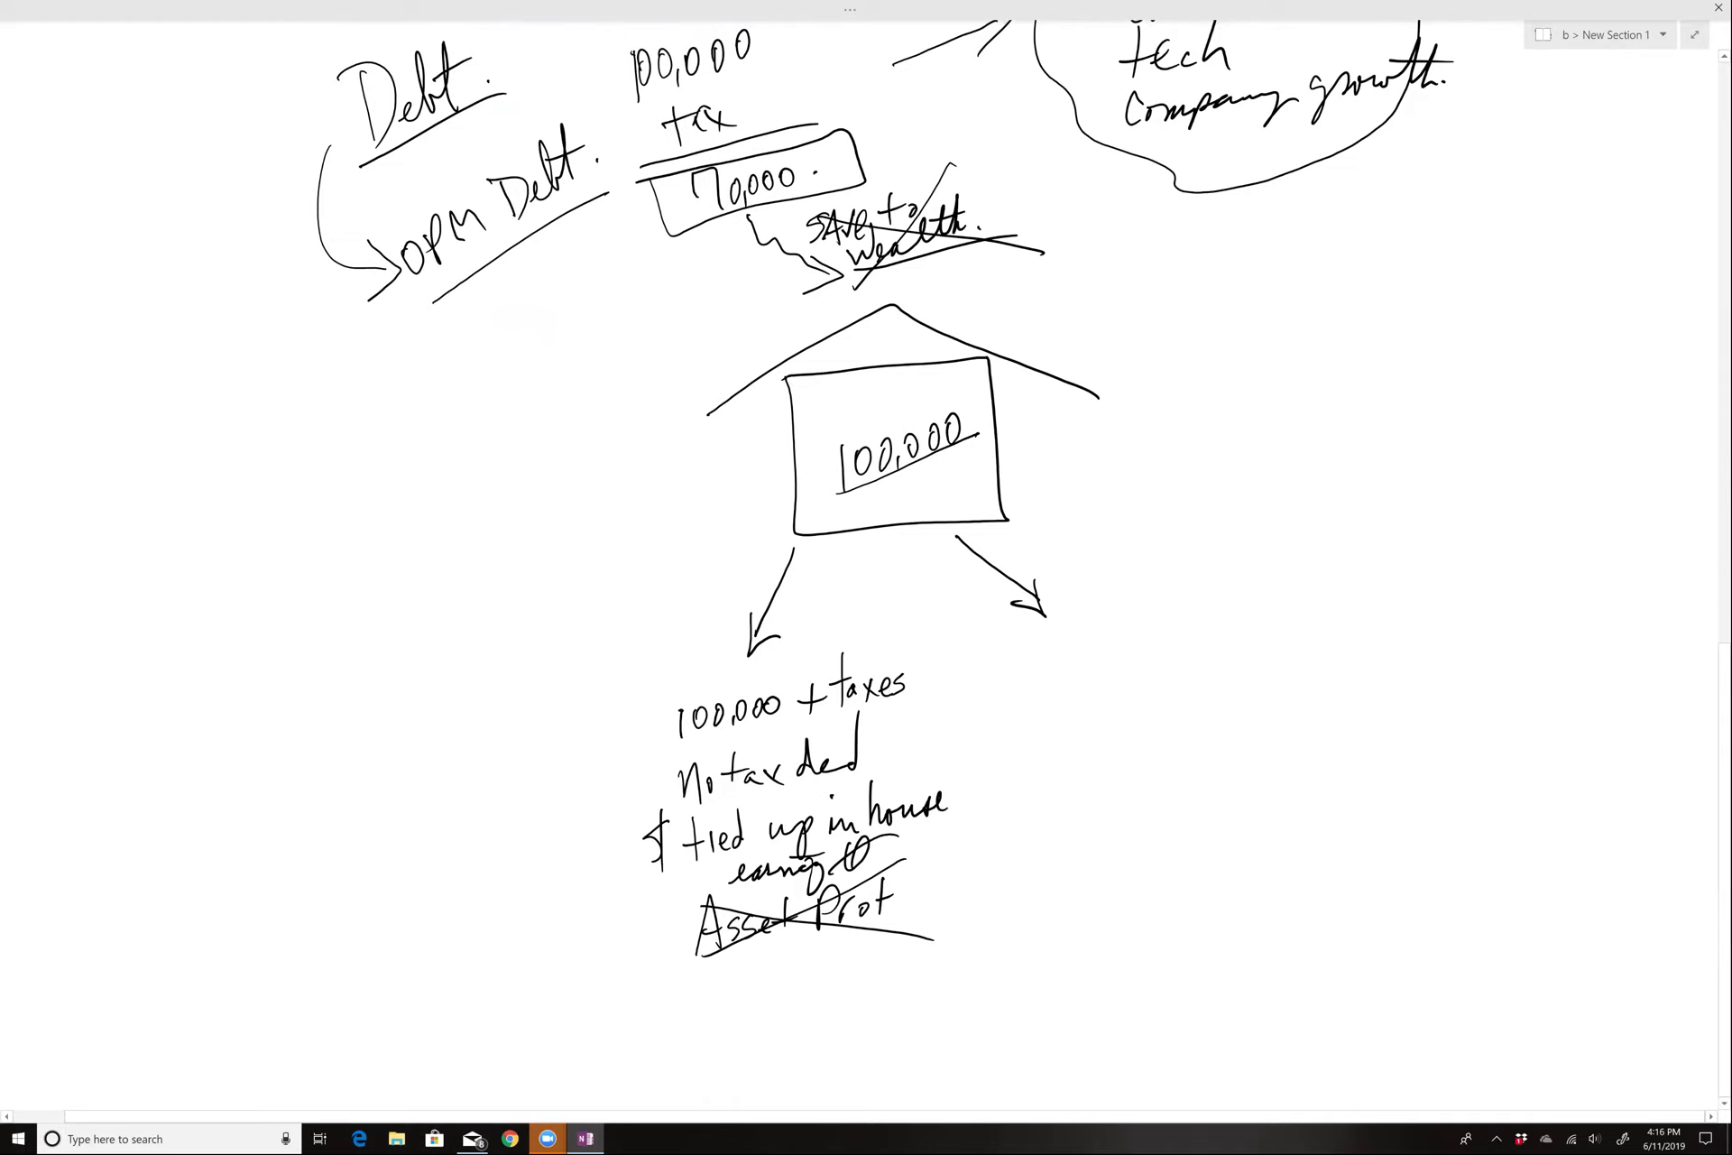
mouse_move(695, 668)
mouse_down()
mouse_move(698, 694)
mouse_move(712, 672)
mouse_move(738, 694)
mouse_move(785, 680)
mouse_up()
mouse_move(807, 619)
mouse_down()
mouse_move(802, 669)
mouse_move(817, 668)
mouse_up()
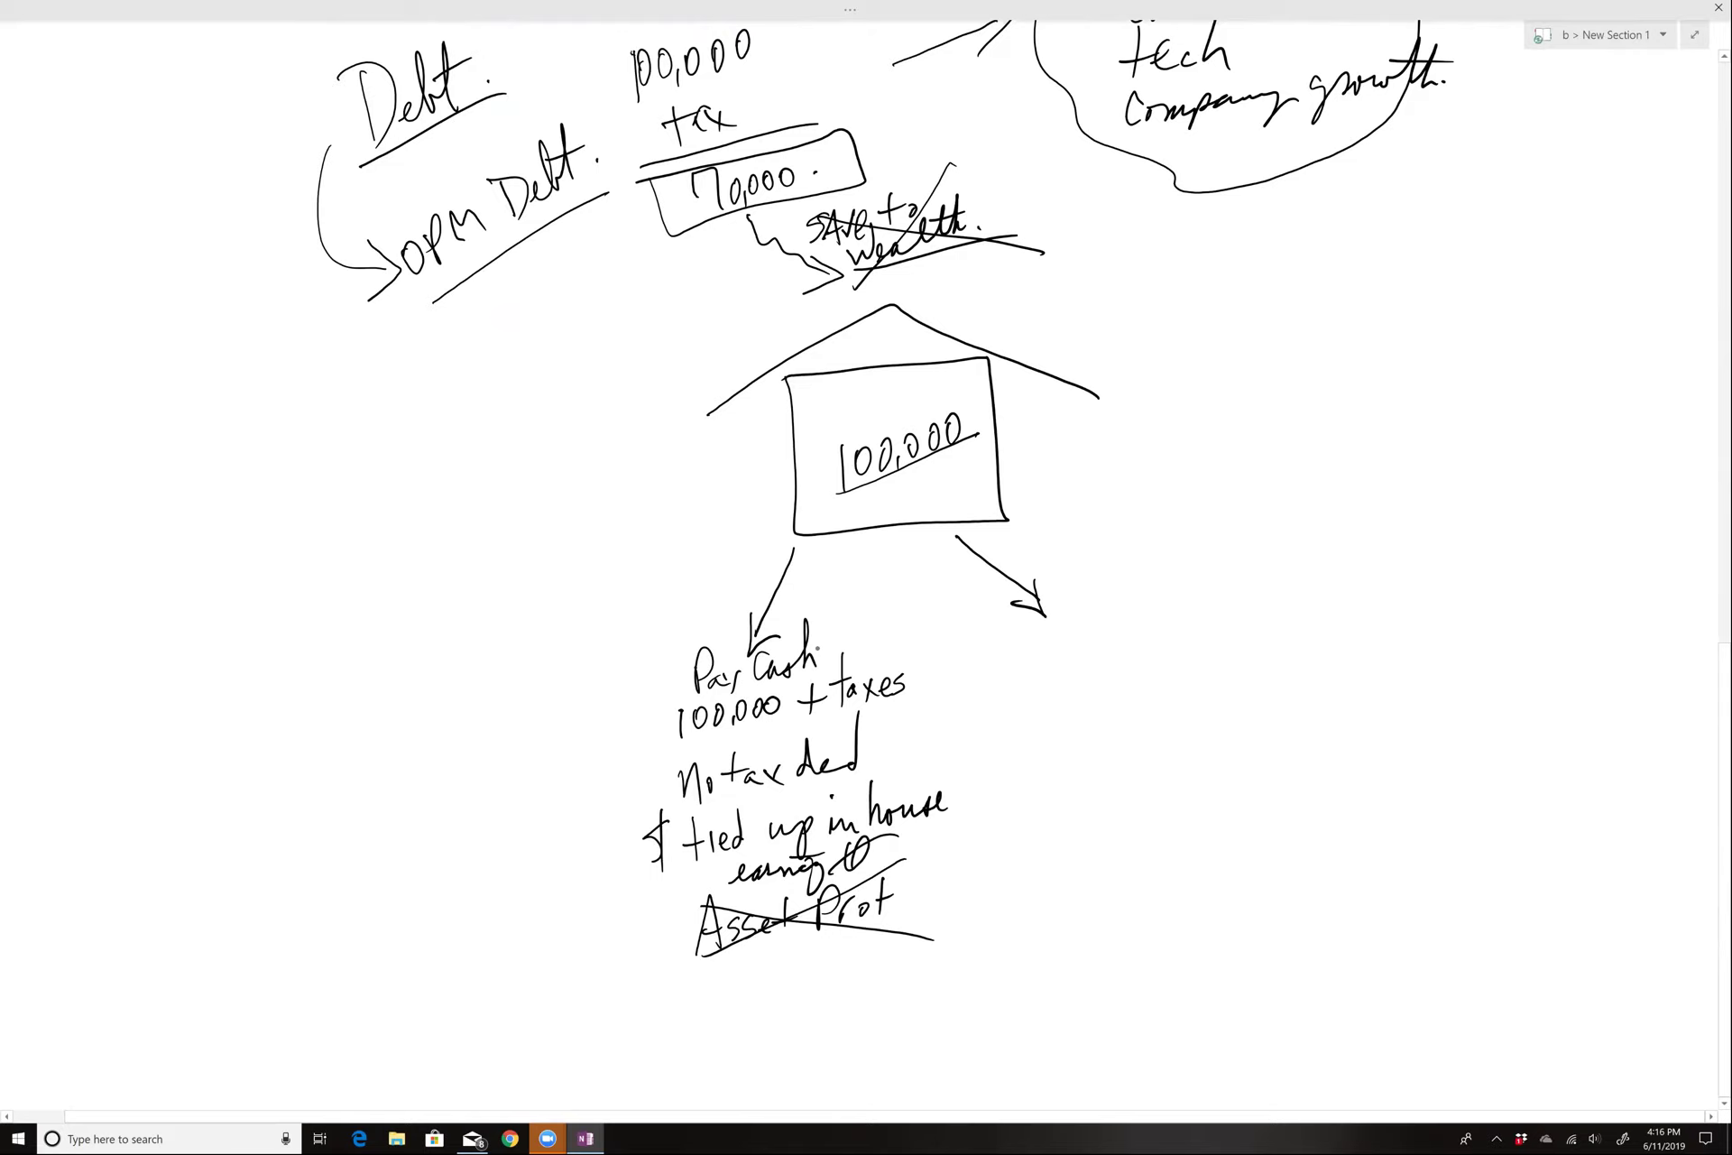
mouse_move(1011, 620)
mouse_down()
mouse_move(1009, 648)
mouse_move(1052, 642)
mouse_up()
mouse_move(1070, 601)
mouse_down()
mouse_move(1063, 645)
mouse_move(1089, 641)
mouse_up()
drag(1074, 614, 1129, 605)
drag(987, 658, 1141, 632)
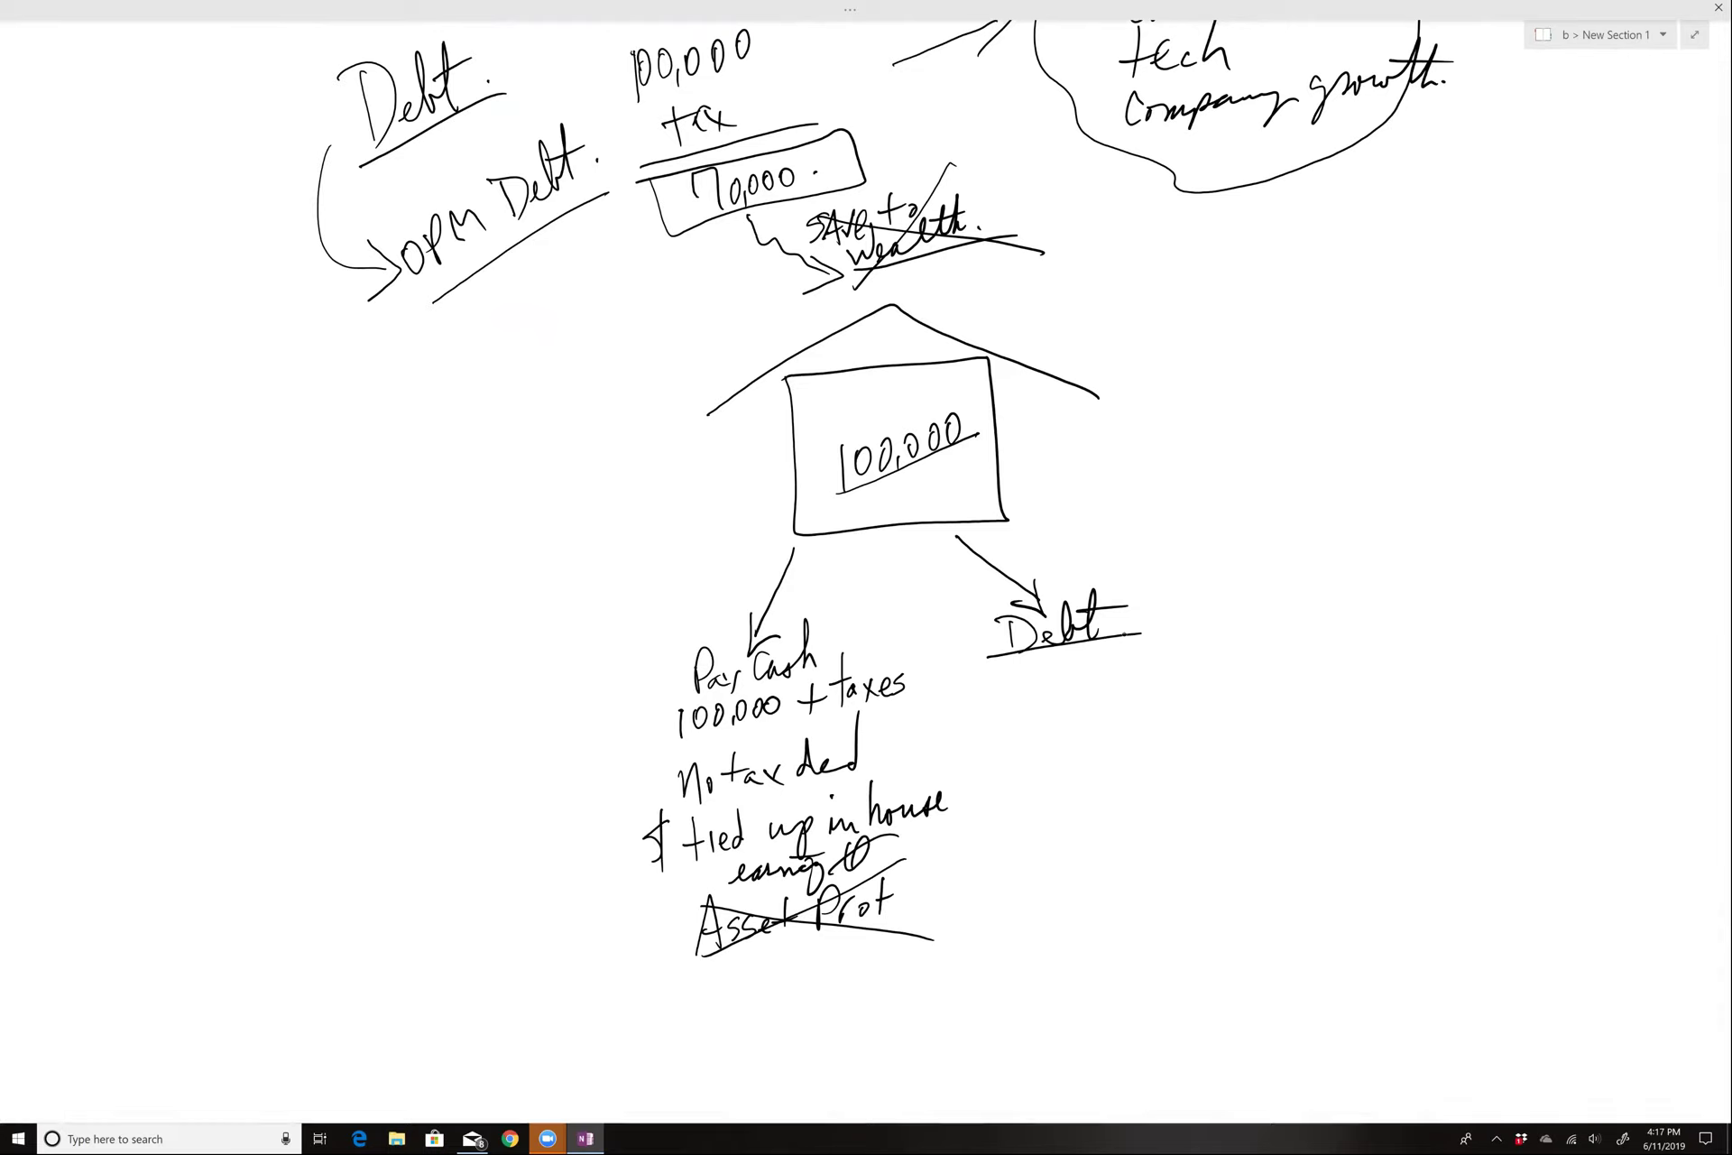
Step: Write an underlined '20,000 dp.' and '80,000 financed' under Debt
mouse_move(1038, 664)
mouse_down()
mouse_move(1060, 686)
mouse_move(1070, 669)
mouse_up()
drag(1083, 678, 1094, 670)
mouse_move(1114, 665)
mouse_down()
mouse_move(1148, 668)
mouse_move(1186, 633)
mouse_move(1207, 667)
mouse_up()
click(1232, 662)
drag(1006, 702, 1264, 670)
mouse_move(1083, 718)
mouse_down()
mouse_move(1070, 727)
mouse_move(1356, 711)
mouse_move(1373, 687)
mouse_up()
click(1093, 742)
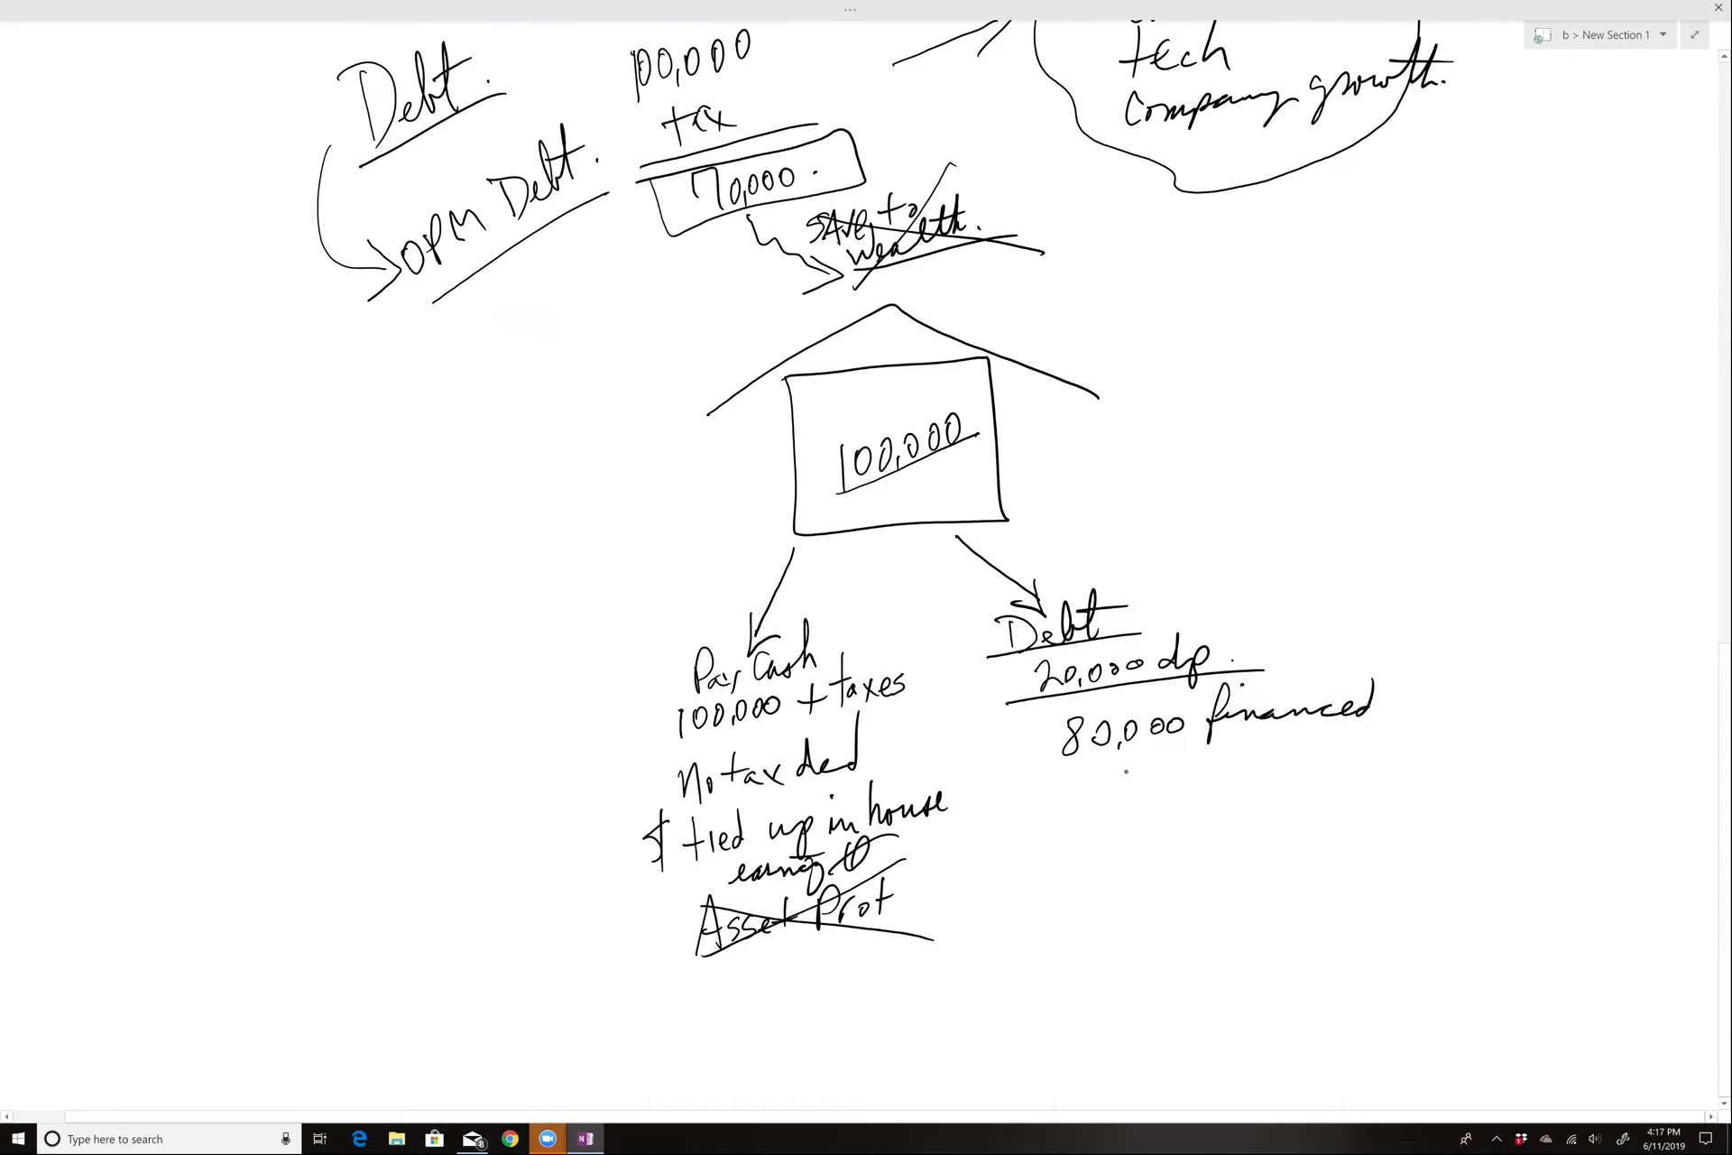
Step: Add '4000 % yr tax ded' and begin a 'Keys' line below it
mouse_move(1123, 767)
mouse_down()
mouse_move(1117, 808)
mouse_move(1128, 785)
mouse_move(1209, 770)
mouse_move(1219, 789)
mouse_move(1328, 769)
mouse_up()
drag(1316, 751, 1376, 766)
mouse_move(1365, 769)
mouse_down()
mouse_move(1406, 719)
mouse_move(1452, 749)
mouse_up()
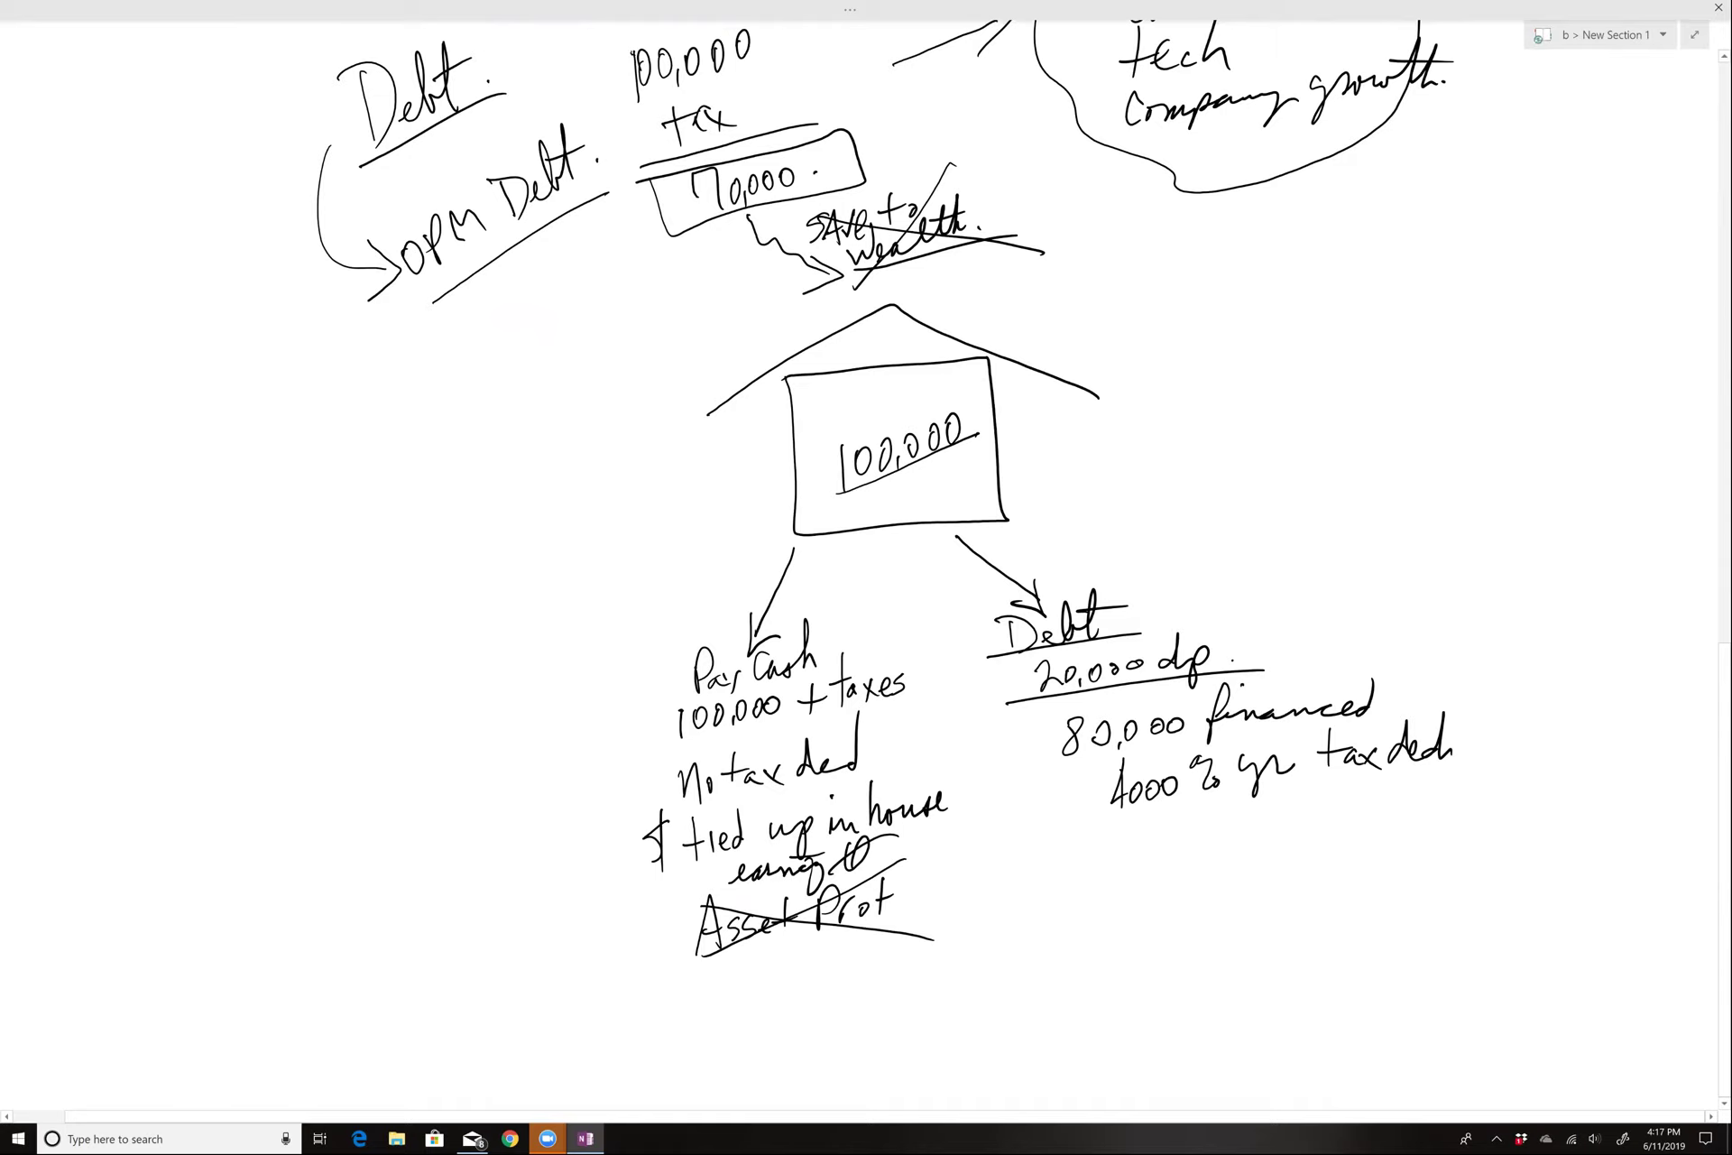
drag(1108, 817, 1096, 868)
mouse_move(1124, 817)
mouse_down()
mouse_move(1126, 859)
mouse_move(1143, 844)
mouse_move(1165, 870)
mouse_move(1248, 828)
mouse_move(1362, 822)
mouse_up()
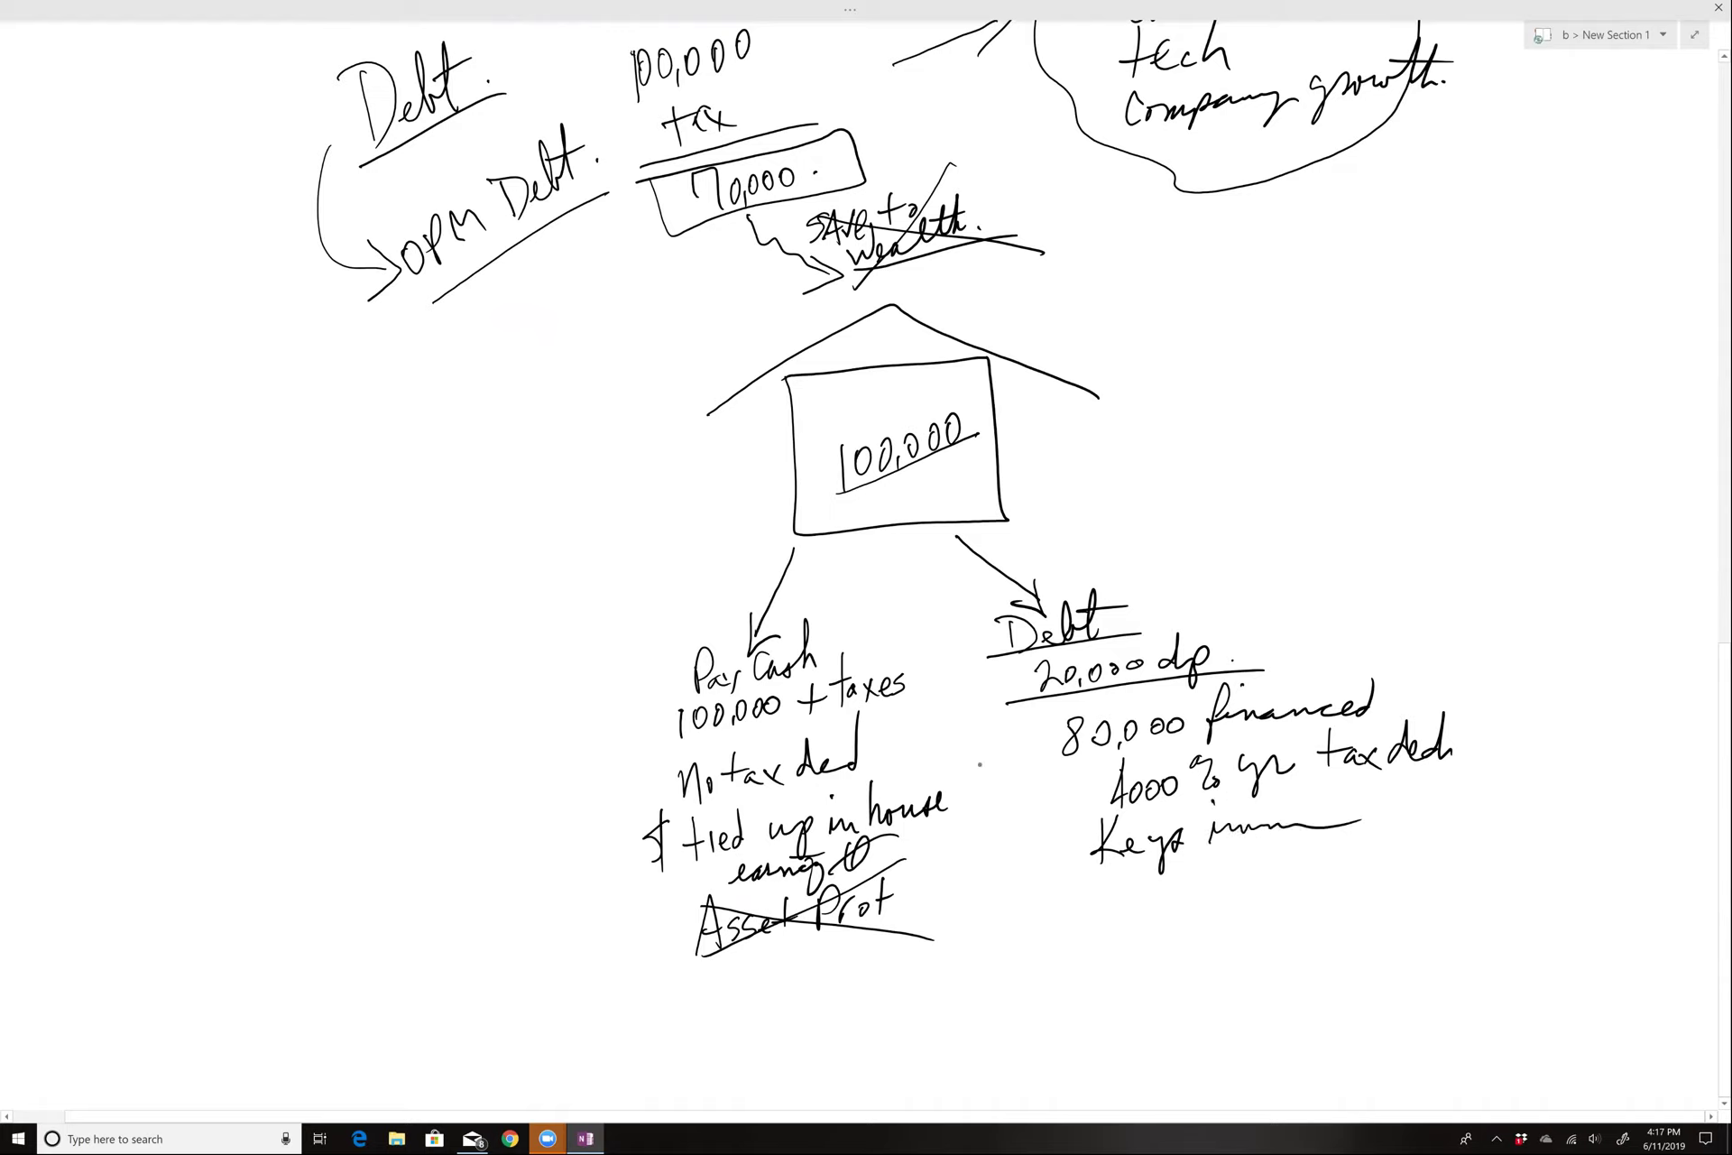
Step: Erase a stray arrow and underline '4000 % yr tax ded'
mouse_move(996, 766)
mouse_down()
mouse_move(907, 755)
mouse_move(936, 776)
mouse_up()
mouse_move(938, 765)
mouse_down()
mouse_move(898, 762)
mouse_move(1017, 773)
mouse_up()
drag(1109, 808, 1494, 775)
Step: Write an underlined 'Asset Prot.' below Keys
mouse_move(1095, 937)
mouse_down()
mouse_move(1108, 896)
mouse_move(1125, 933)
mouse_up()
mouse_move(1104, 913)
mouse_down()
mouse_move(1131, 903)
mouse_move(1133, 921)
mouse_move(1192, 893)
mouse_move(1196, 909)
mouse_up()
mouse_move(1220, 872)
mouse_down()
mouse_move(1216, 906)
mouse_move(1228, 889)
mouse_up()
mouse_move(1256, 855)
mouse_down()
mouse_move(1251, 905)
mouse_move(1263, 884)
mouse_up()
drag(1272, 887, 1311, 886)
drag(1302, 880, 1332, 868)
drag(1089, 940, 1345, 901)
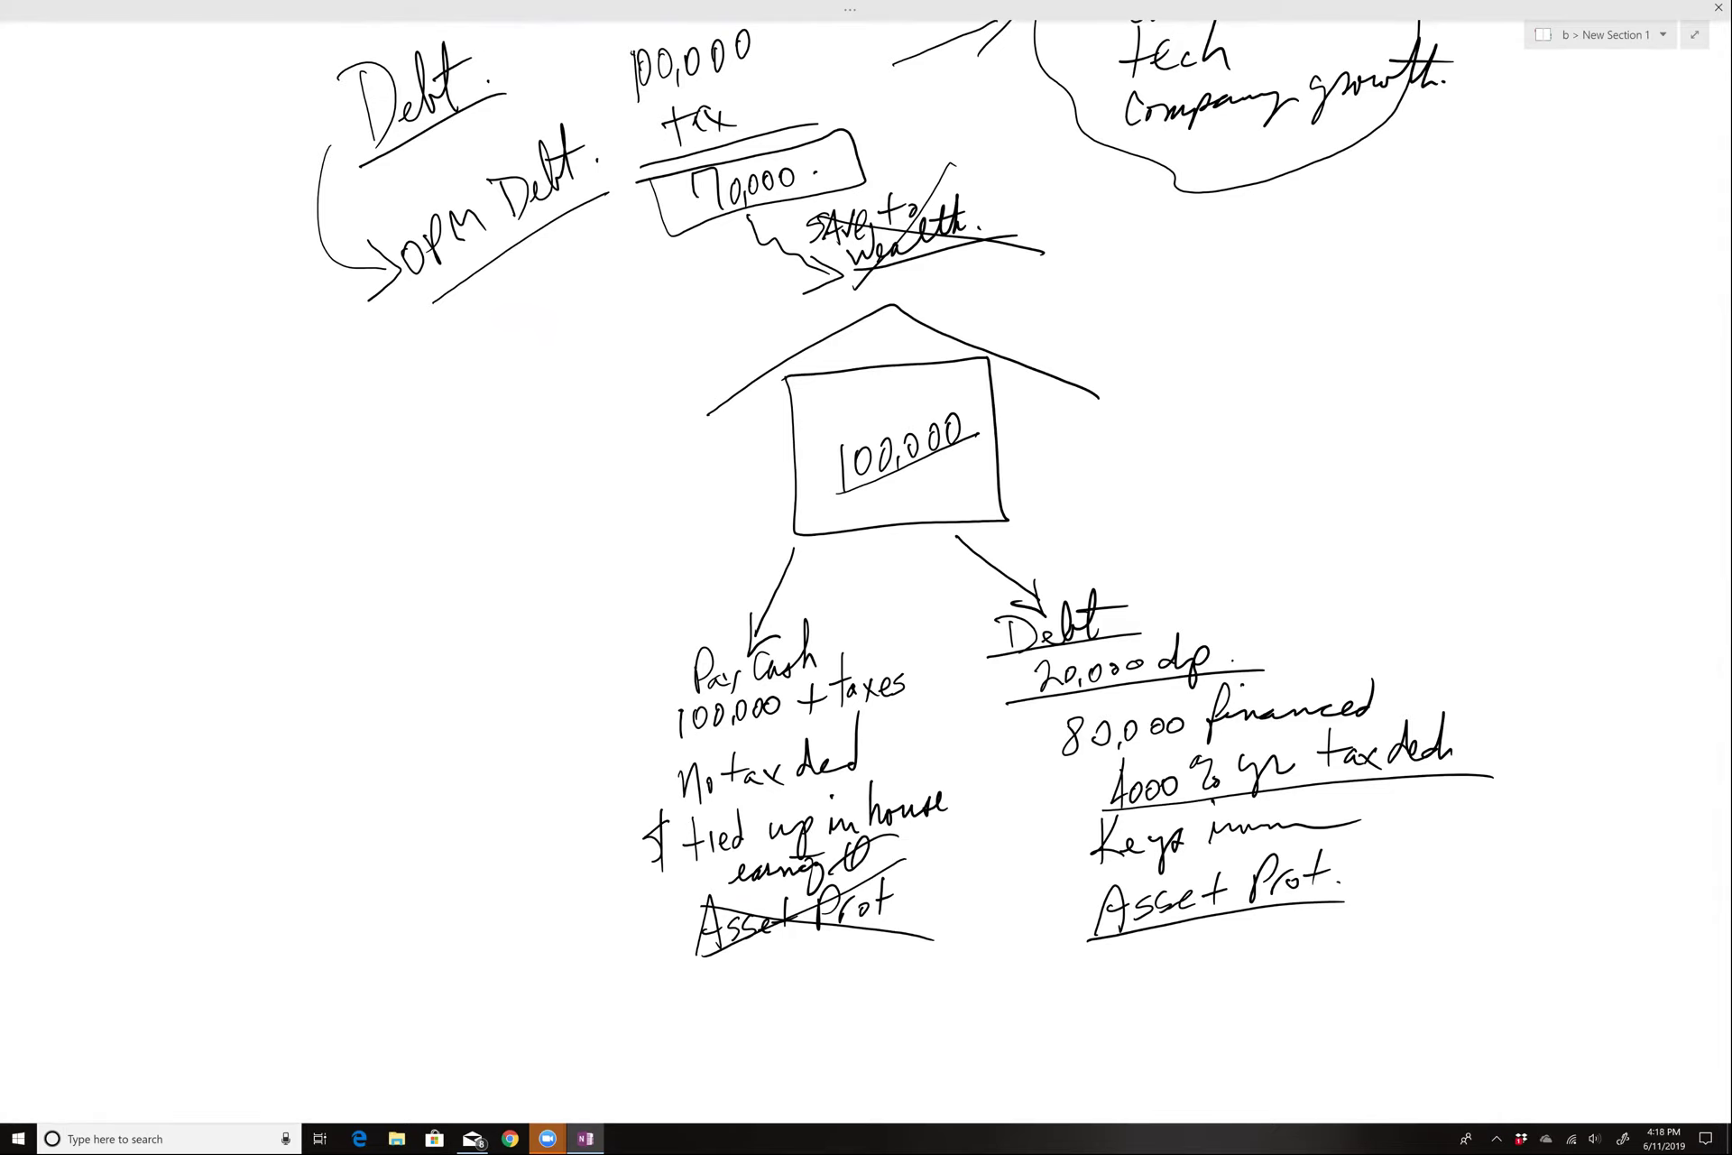
Step: Add arrows and '80,000' beside '20,000 dp', then box the Debt column
drag(1323, 669, 1421, 625)
mouse_move(1409, 600)
mouse_down()
mouse_move(1457, 621)
mouse_move(1476, 600)
mouse_up()
drag(1500, 583, 1445, 622)
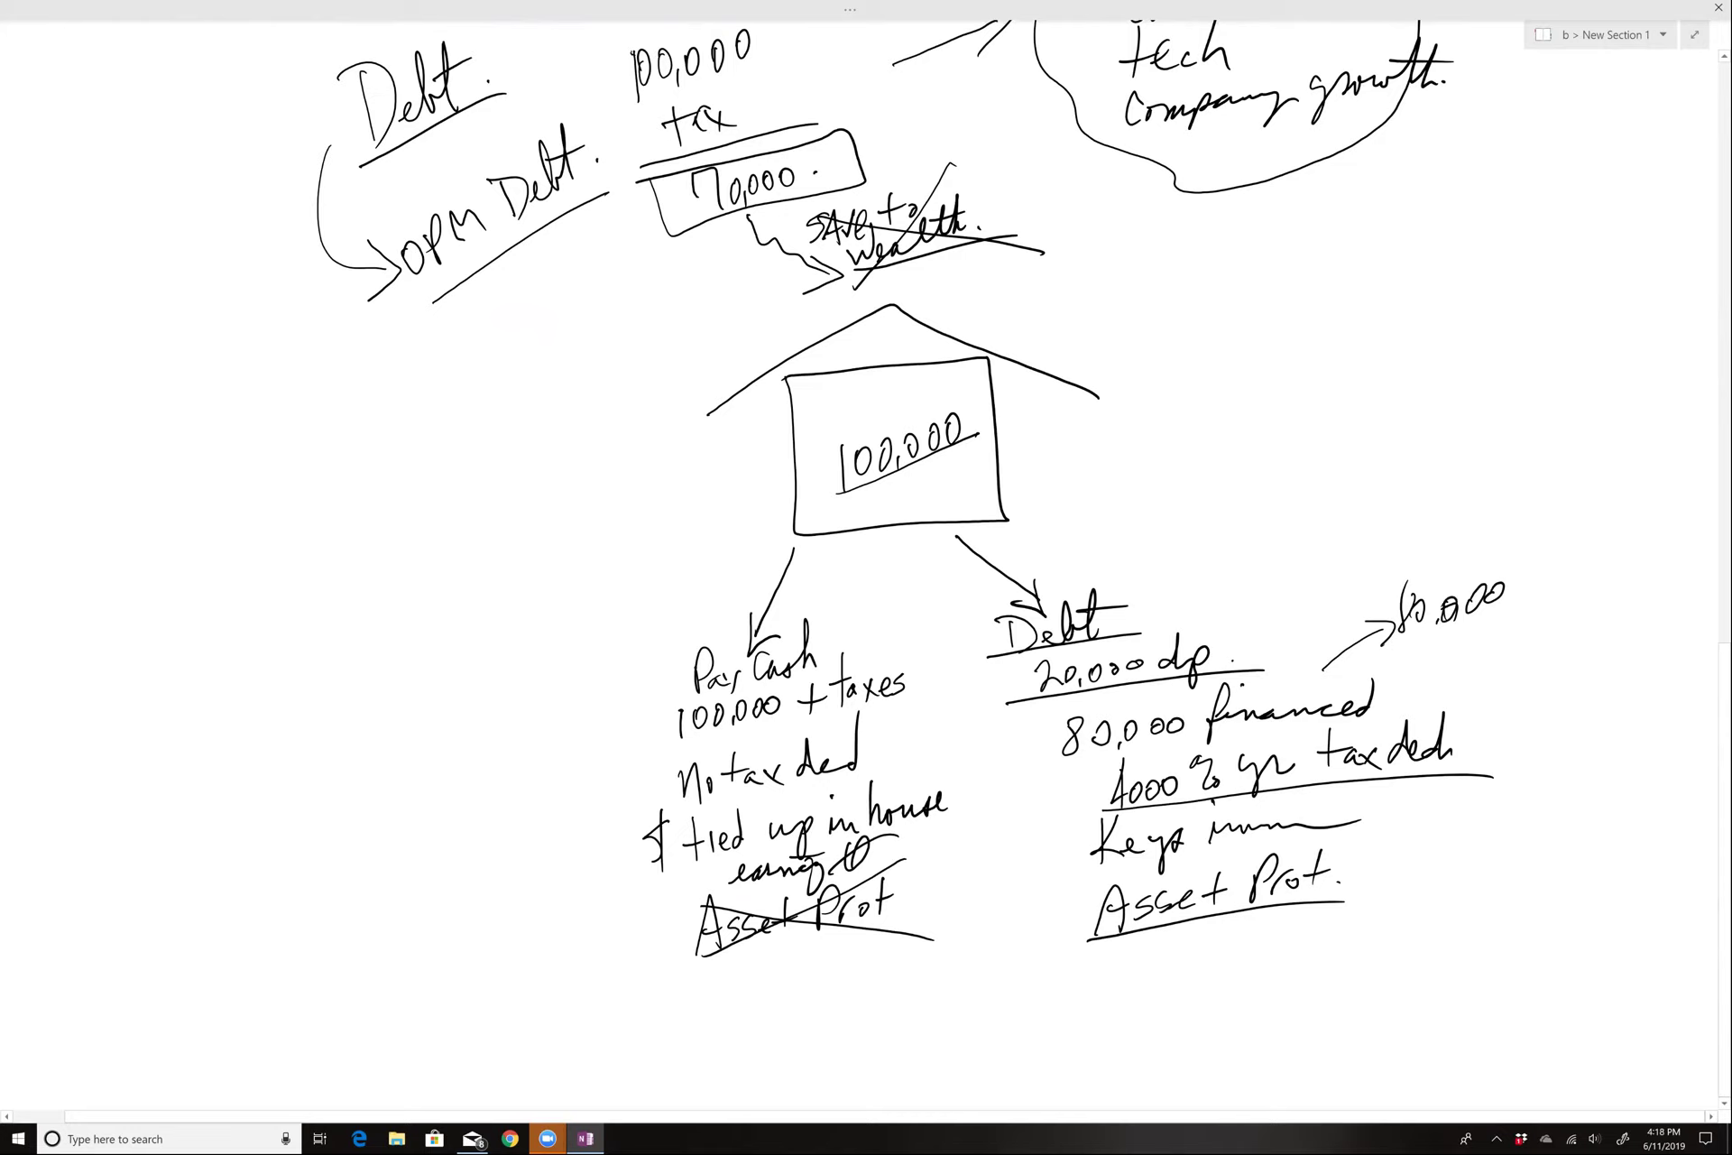
mouse_move(1299, 624)
mouse_down()
mouse_move(1211, 639)
mouse_move(1242, 646)
mouse_up()
mouse_move(1006, 999)
mouse_down()
mouse_move(1502, 935)
mouse_move(1525, 744)
mouse_move(1216, 539)
mouse_move(961, 645)
mouse_move(1224, 961)
mouse_move(1268, 954)
mouse_up()
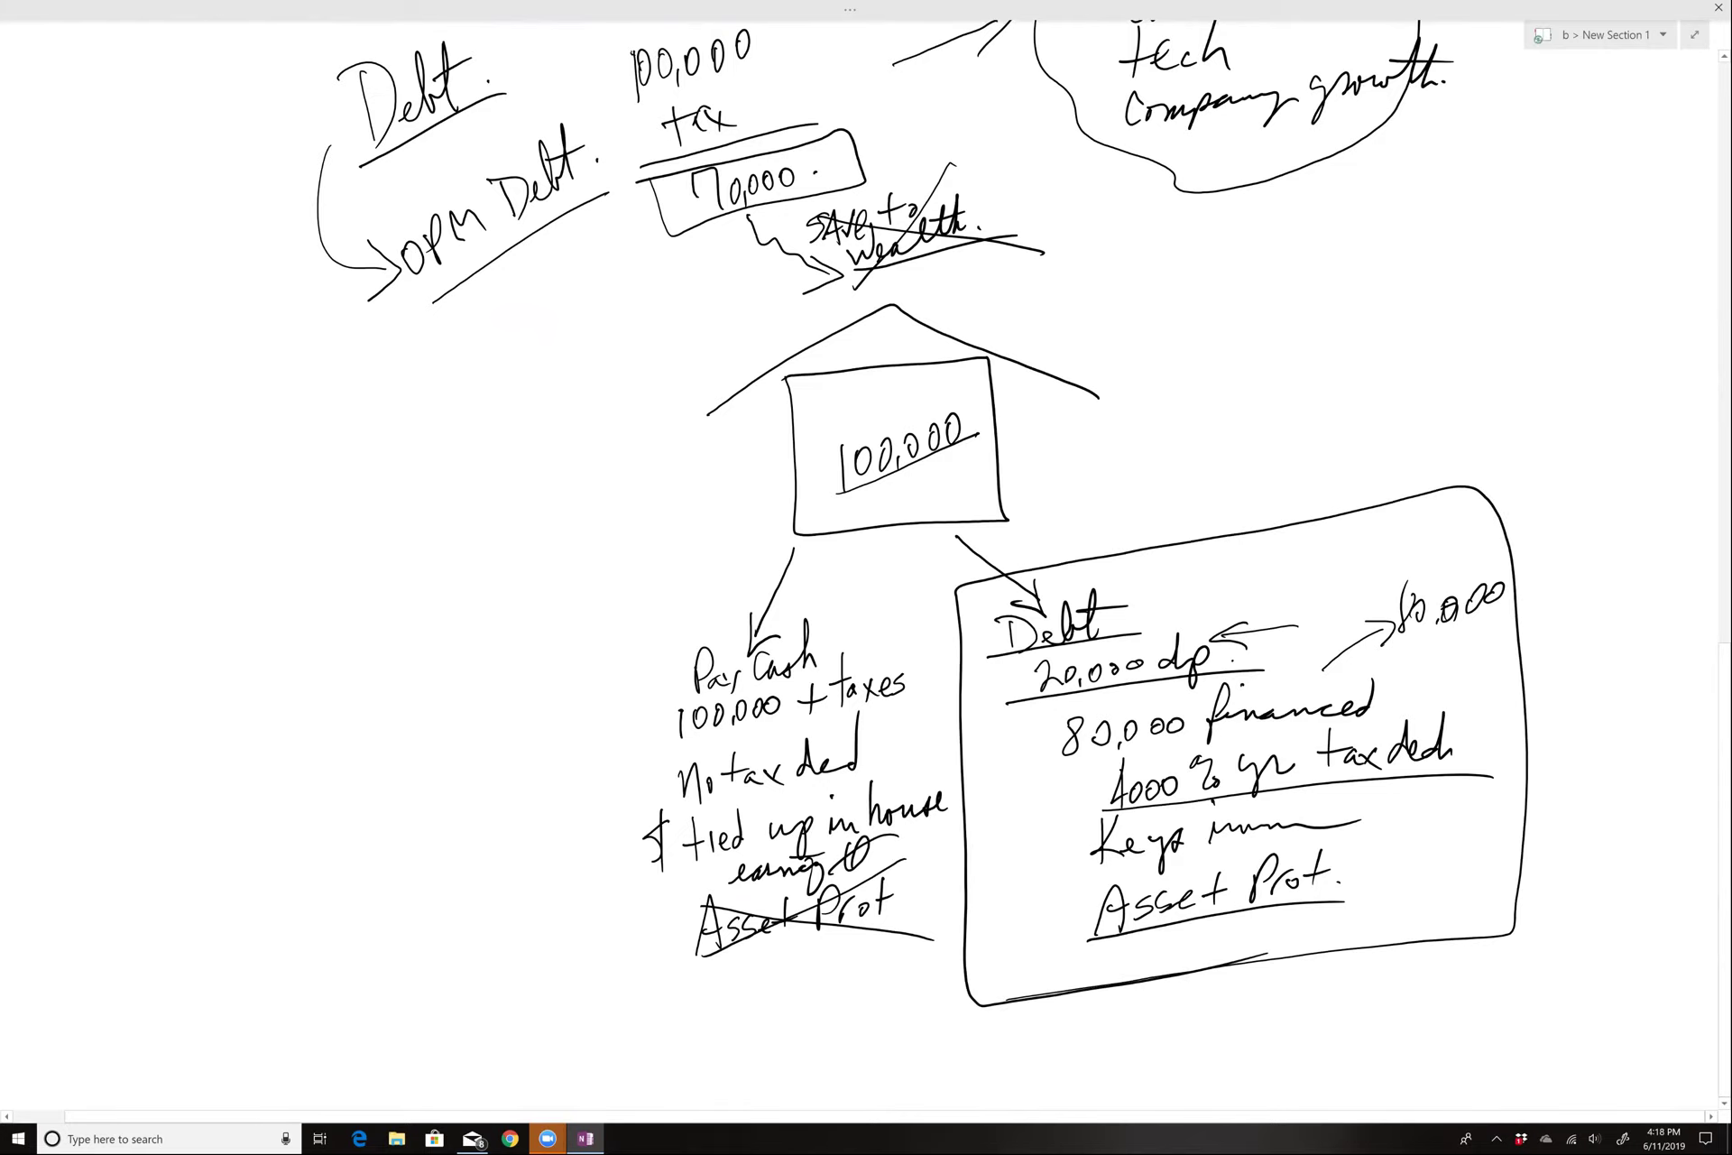
Step: Write a note ending 'Debt penalizes Income/Cash.' right of Asset Prot. and underline it
scroll(866, 577, right, 5)
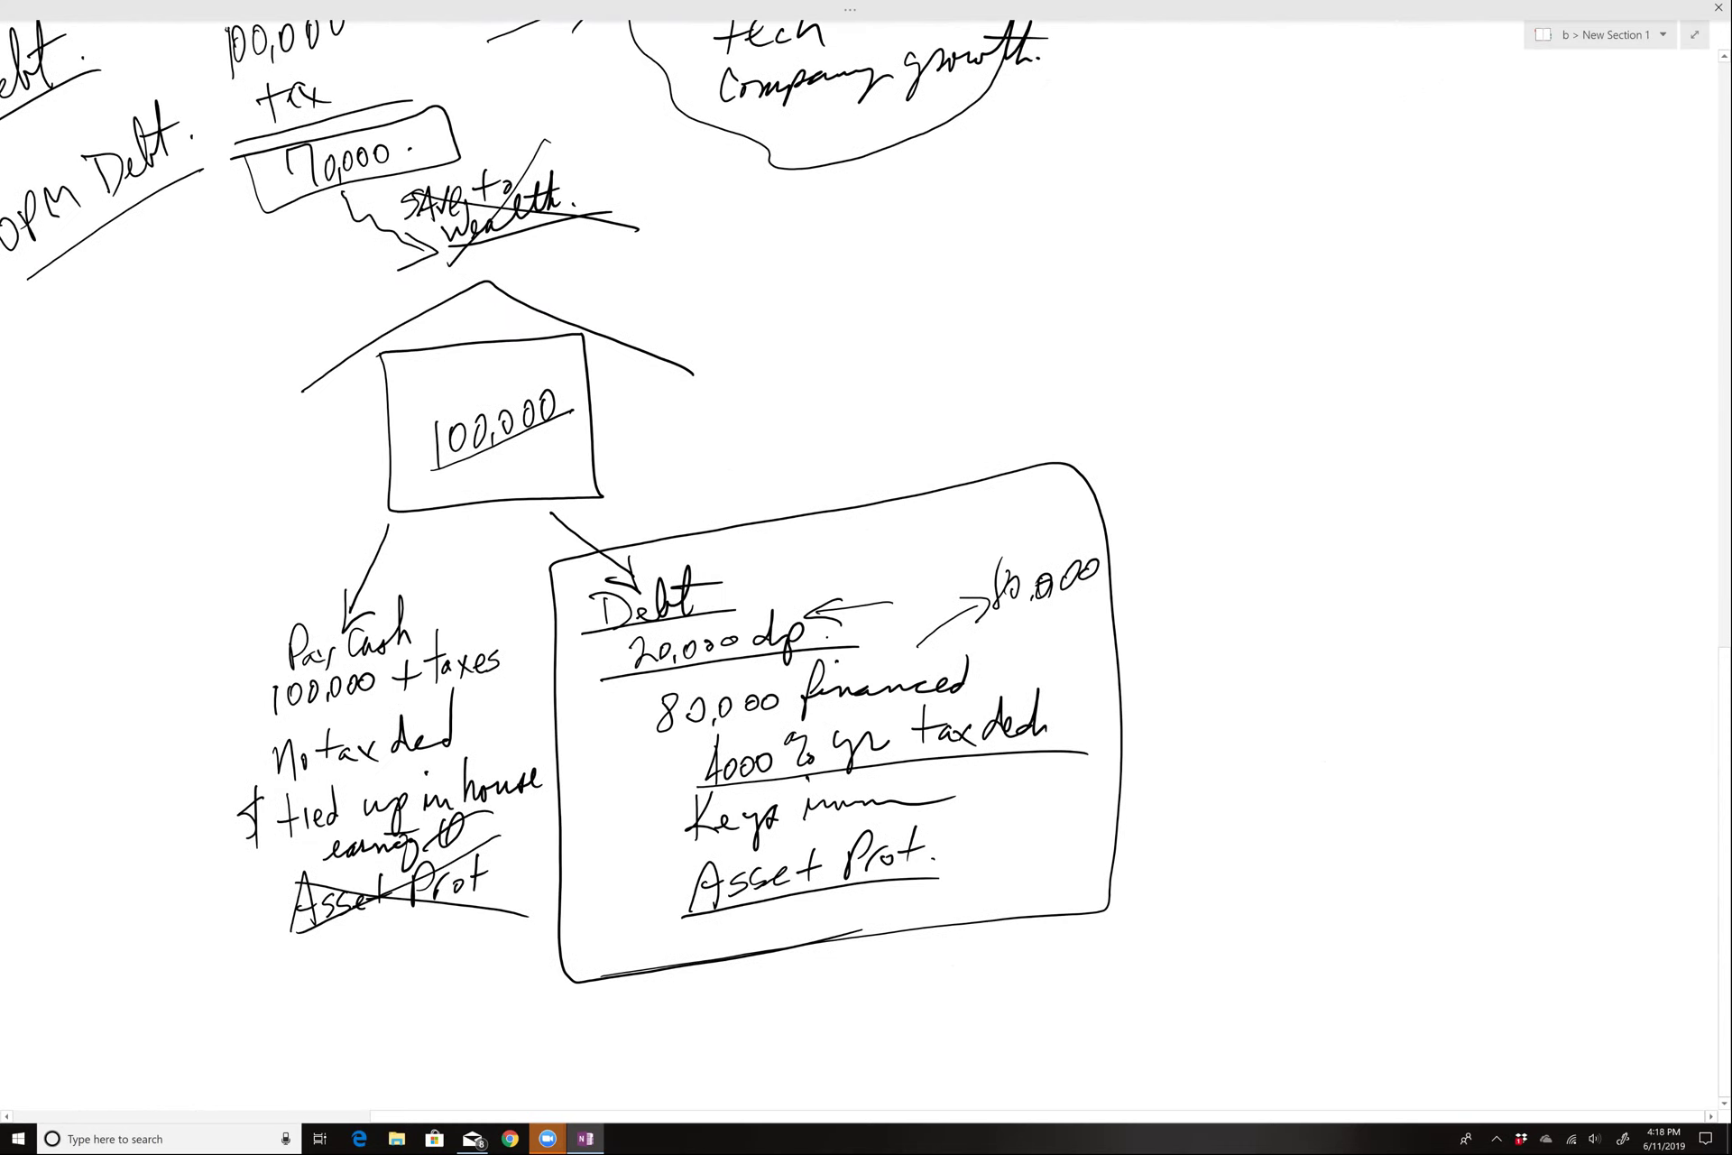
mouse_move(987, 888)
mouse_down()
mouse_move(1096, 779)
mouse_move(1139, 766)
mouse_up()
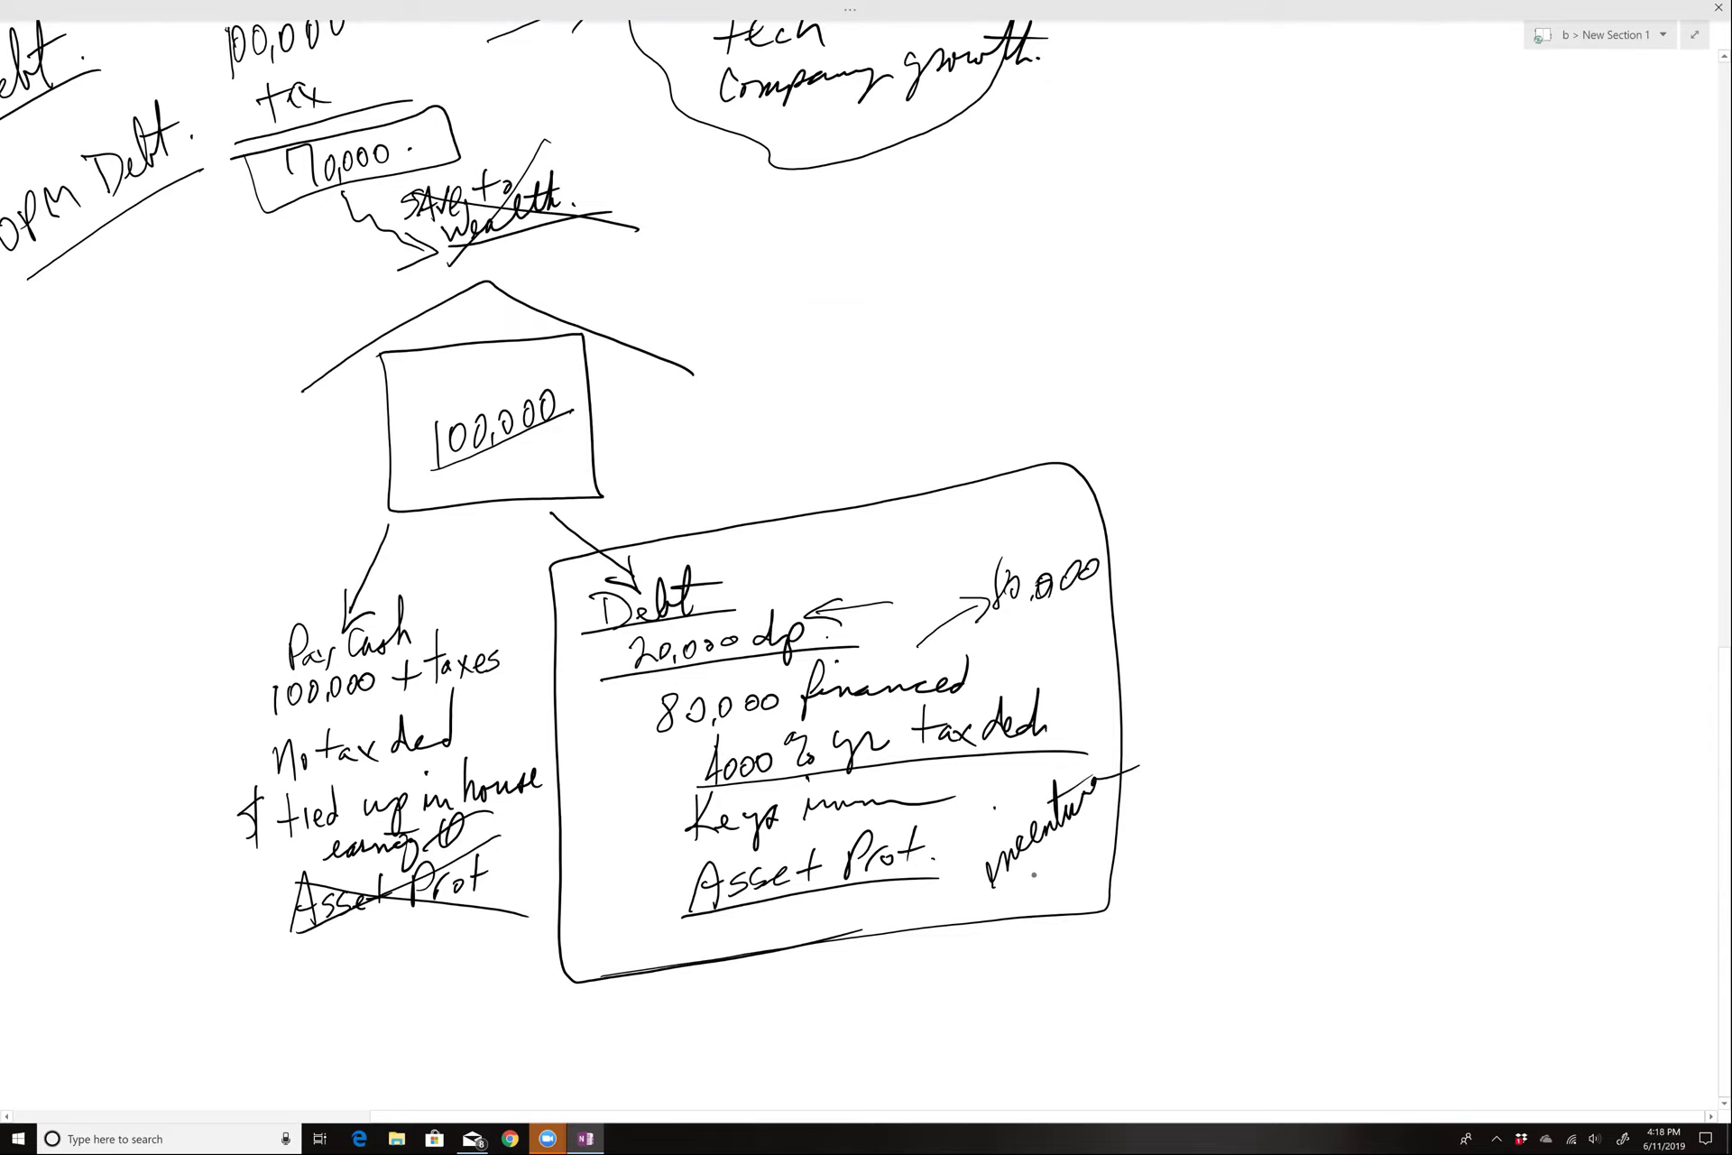
mouse_move(1030, 874)
mouse_down()
mouse_move(1039, 906)
mouse_move(1103, 872)
mouse_up()
drag(1114, 796, 1105, 855)
drag(1085, 831, 1126, 815)
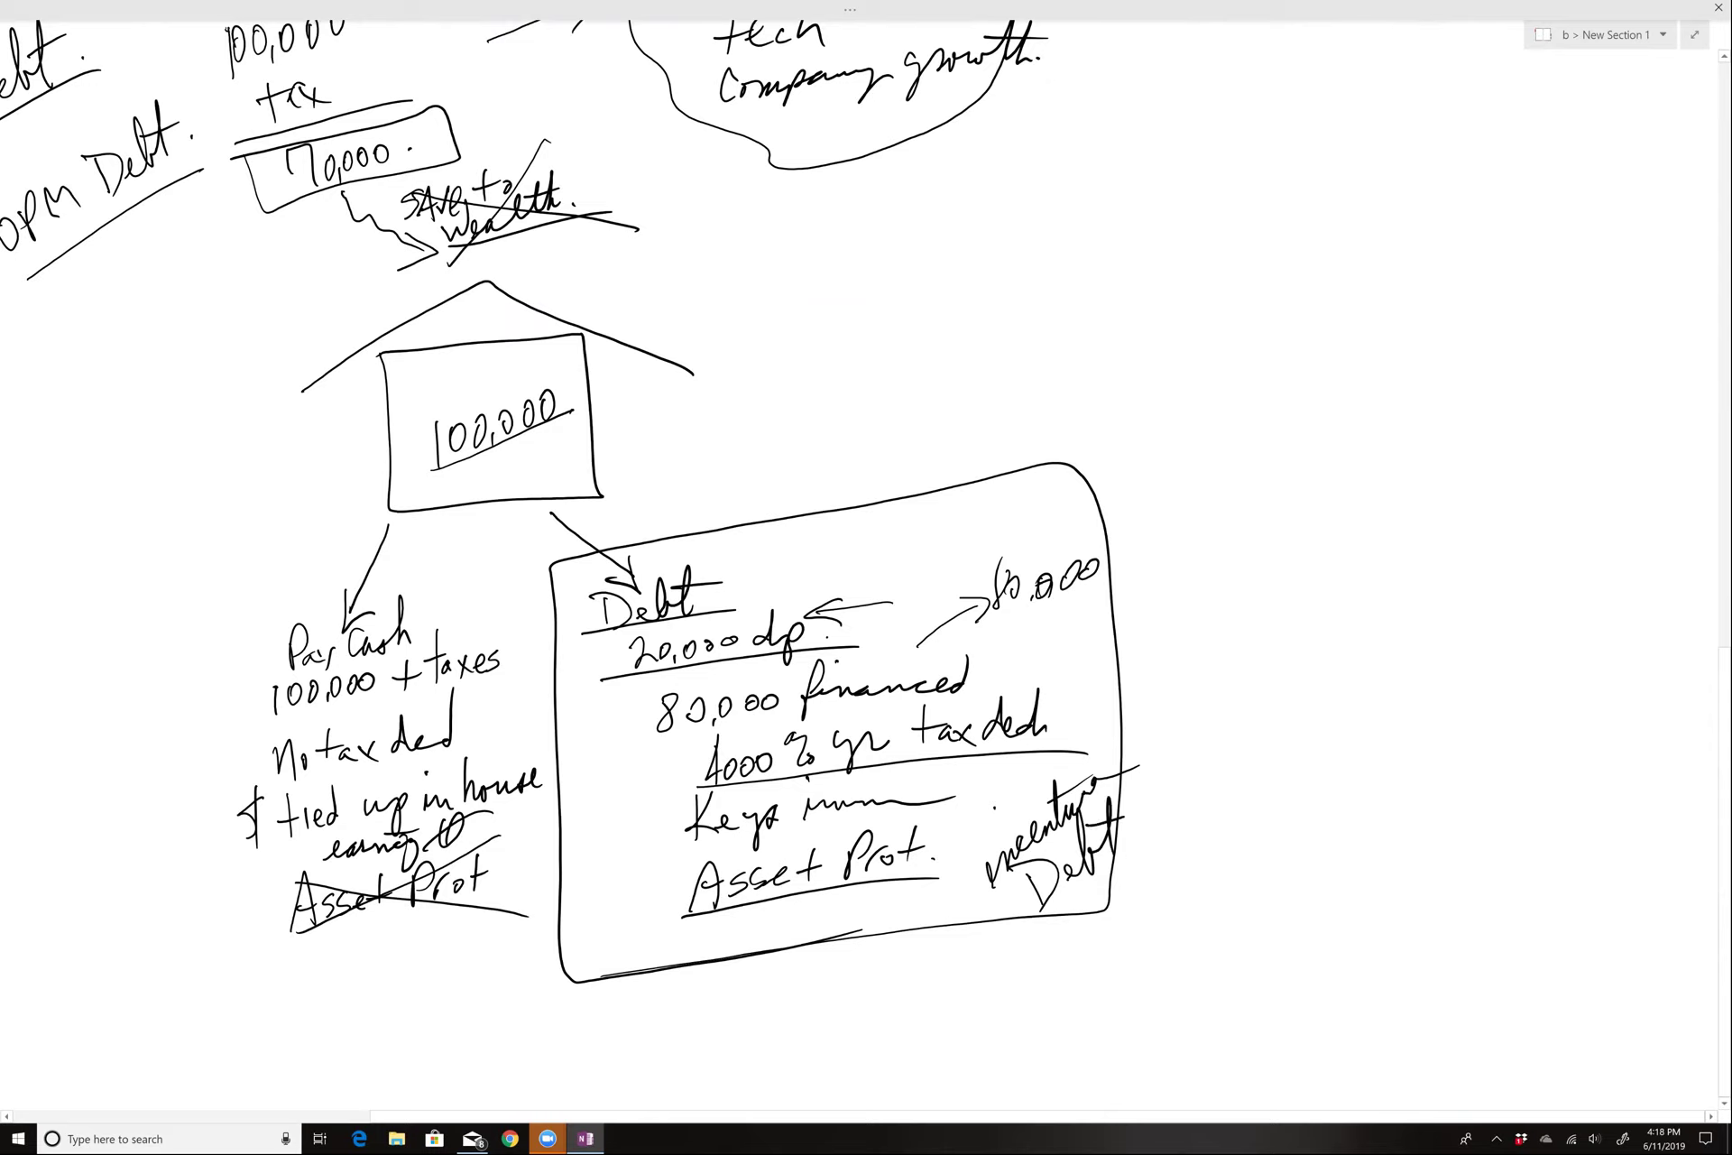
mouse_move(1045, 921)
mouse_down()
mouse_move(1079, 943)
mouse_move(1131, 931)
mouse_move(1144, 962)
mouse_move(1189, 893)
mouse_up()
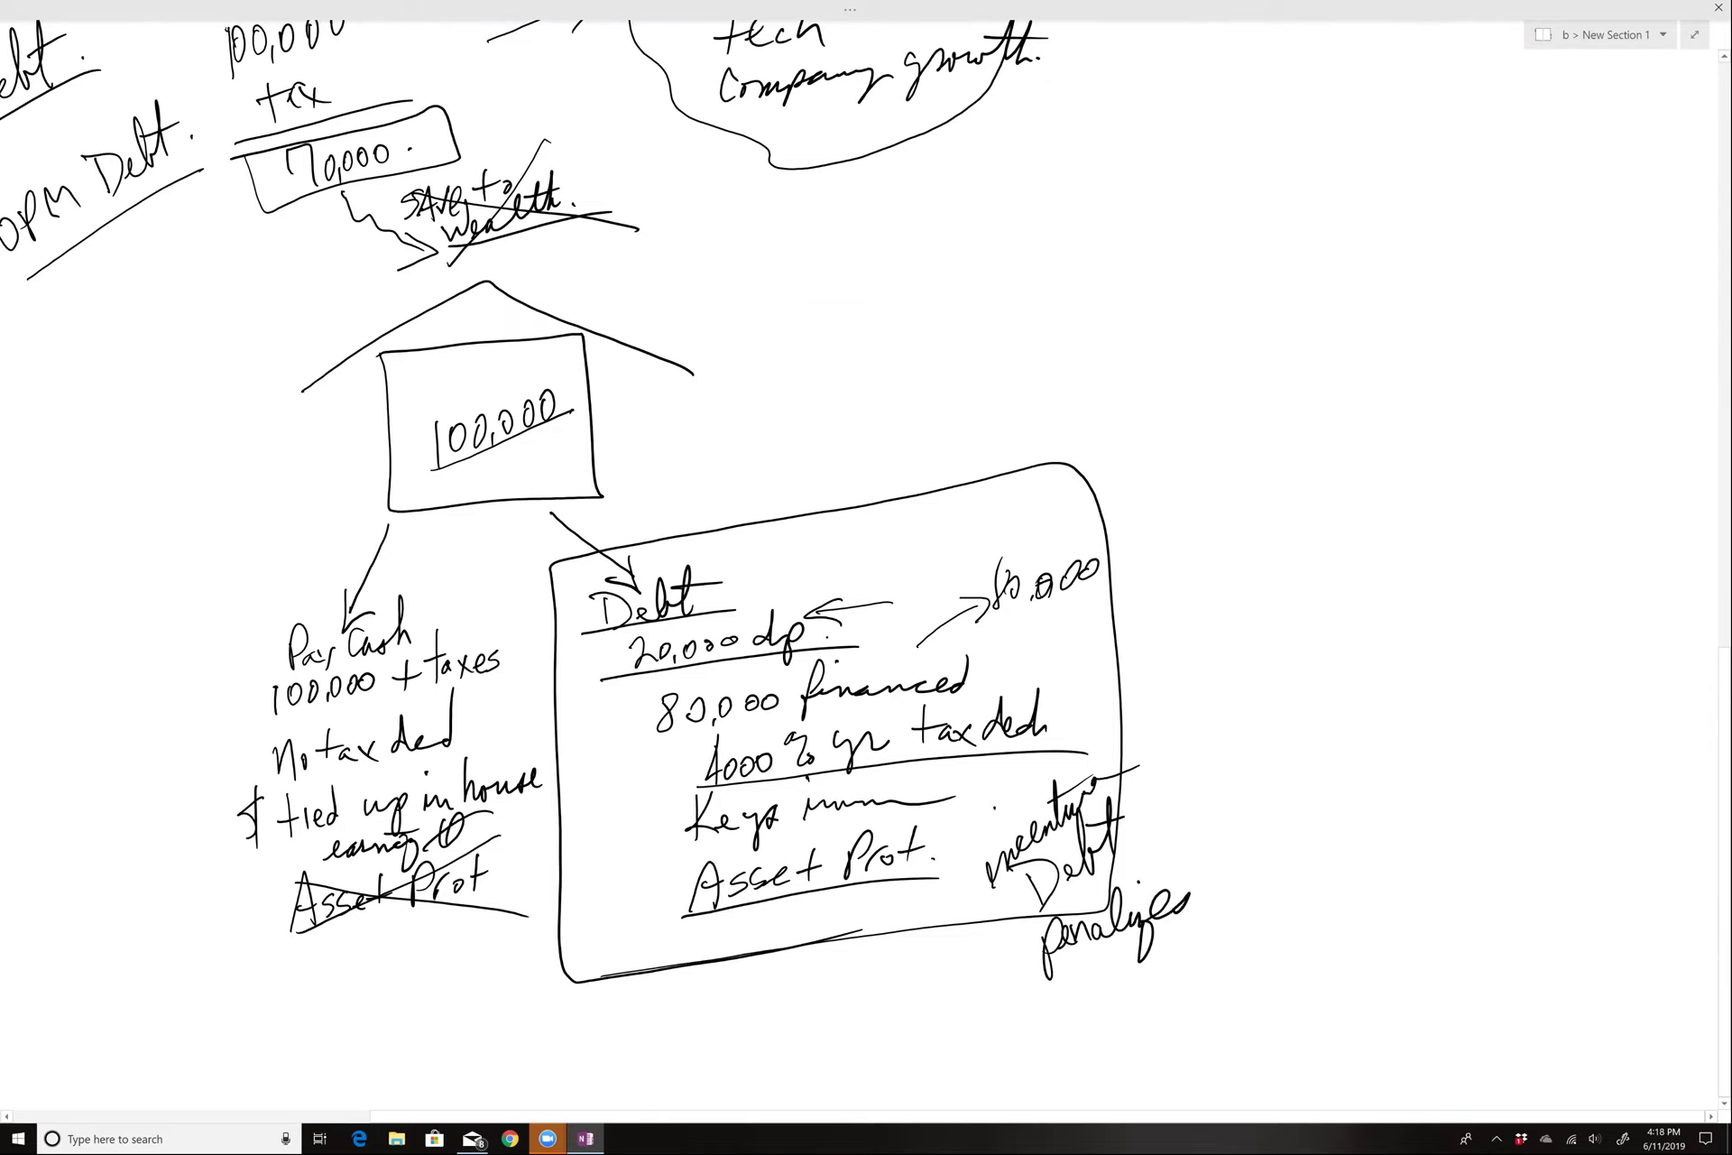
mouse_move(1097, 942)
mouse_down()
mouse_move(1079, 993)
mouse_move(1186, 952)
mouse_move(1180, 988)
mouse_move(1238, 942)
mouse_move(1261, 954)
mouse_up()
drag(977, 1036, 1344, 962)
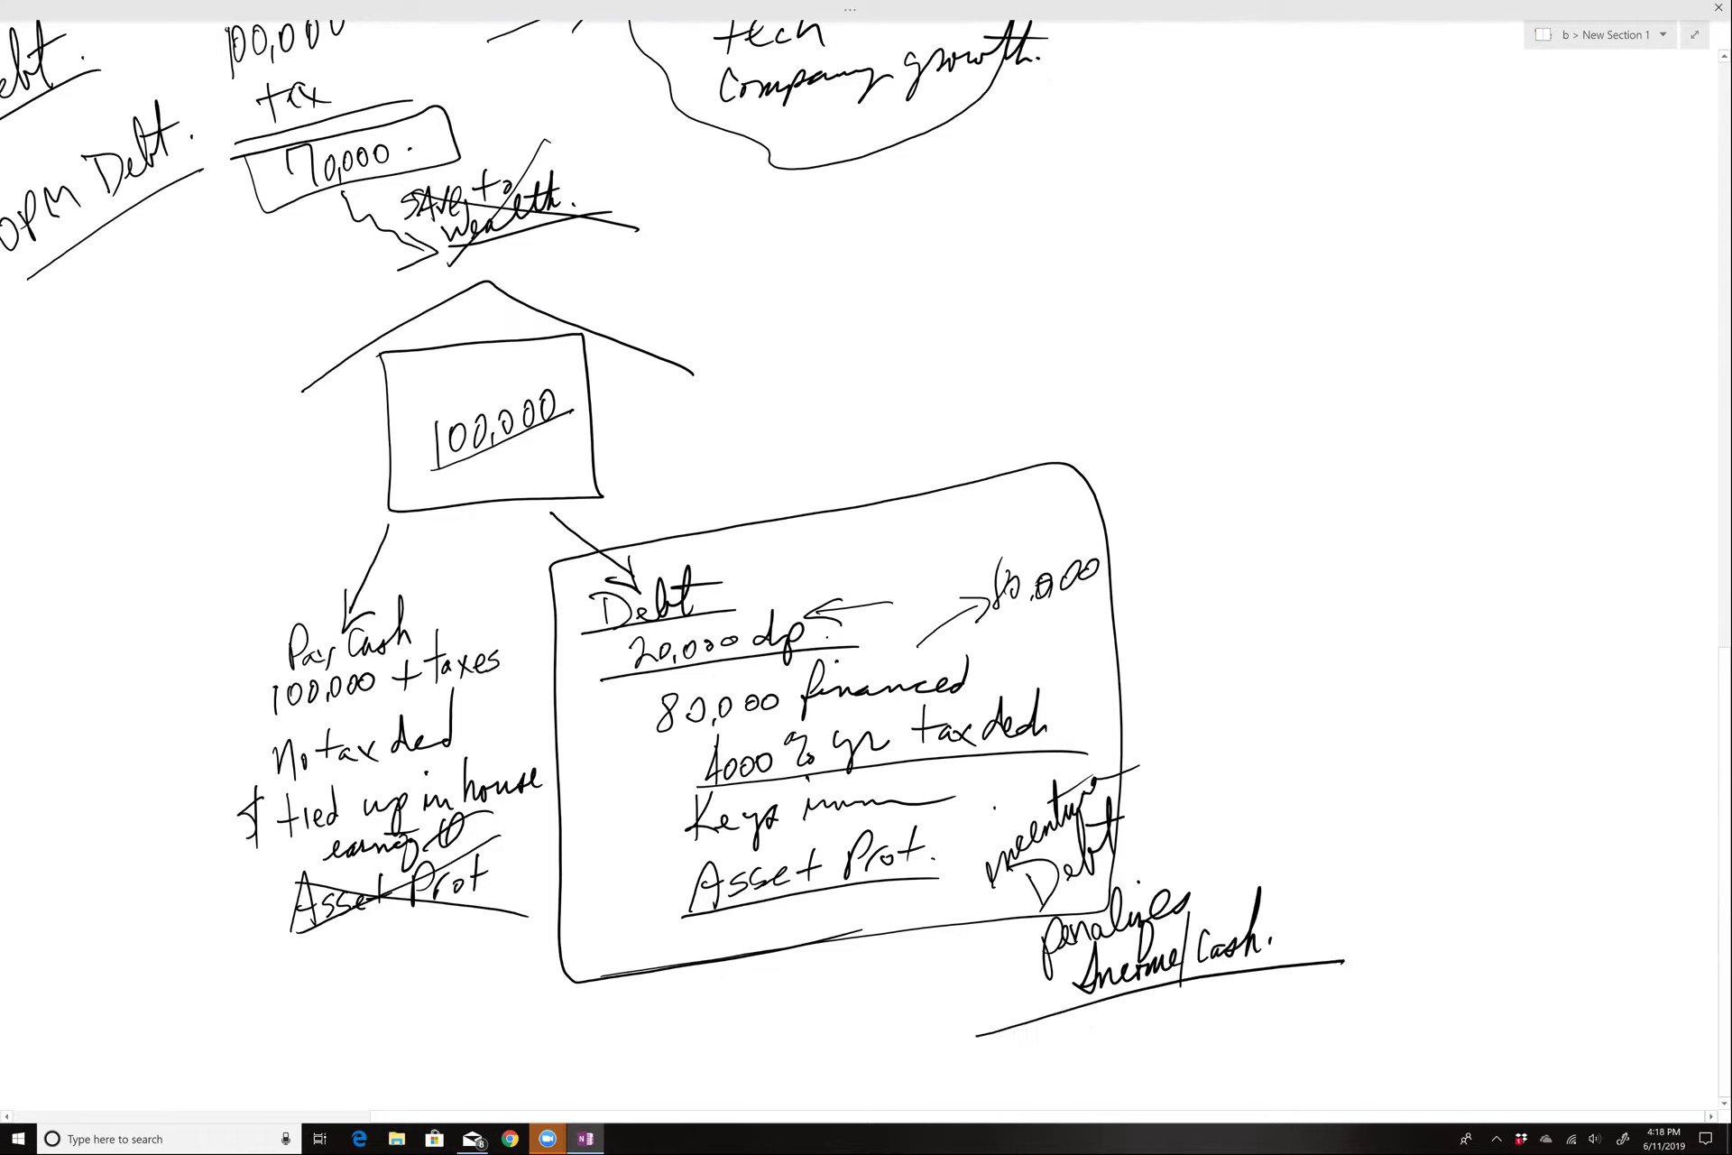
Step: Write an underlined 'Debt' and an underlined 'Positives' on the right
scroll(672, 559, right, 5)
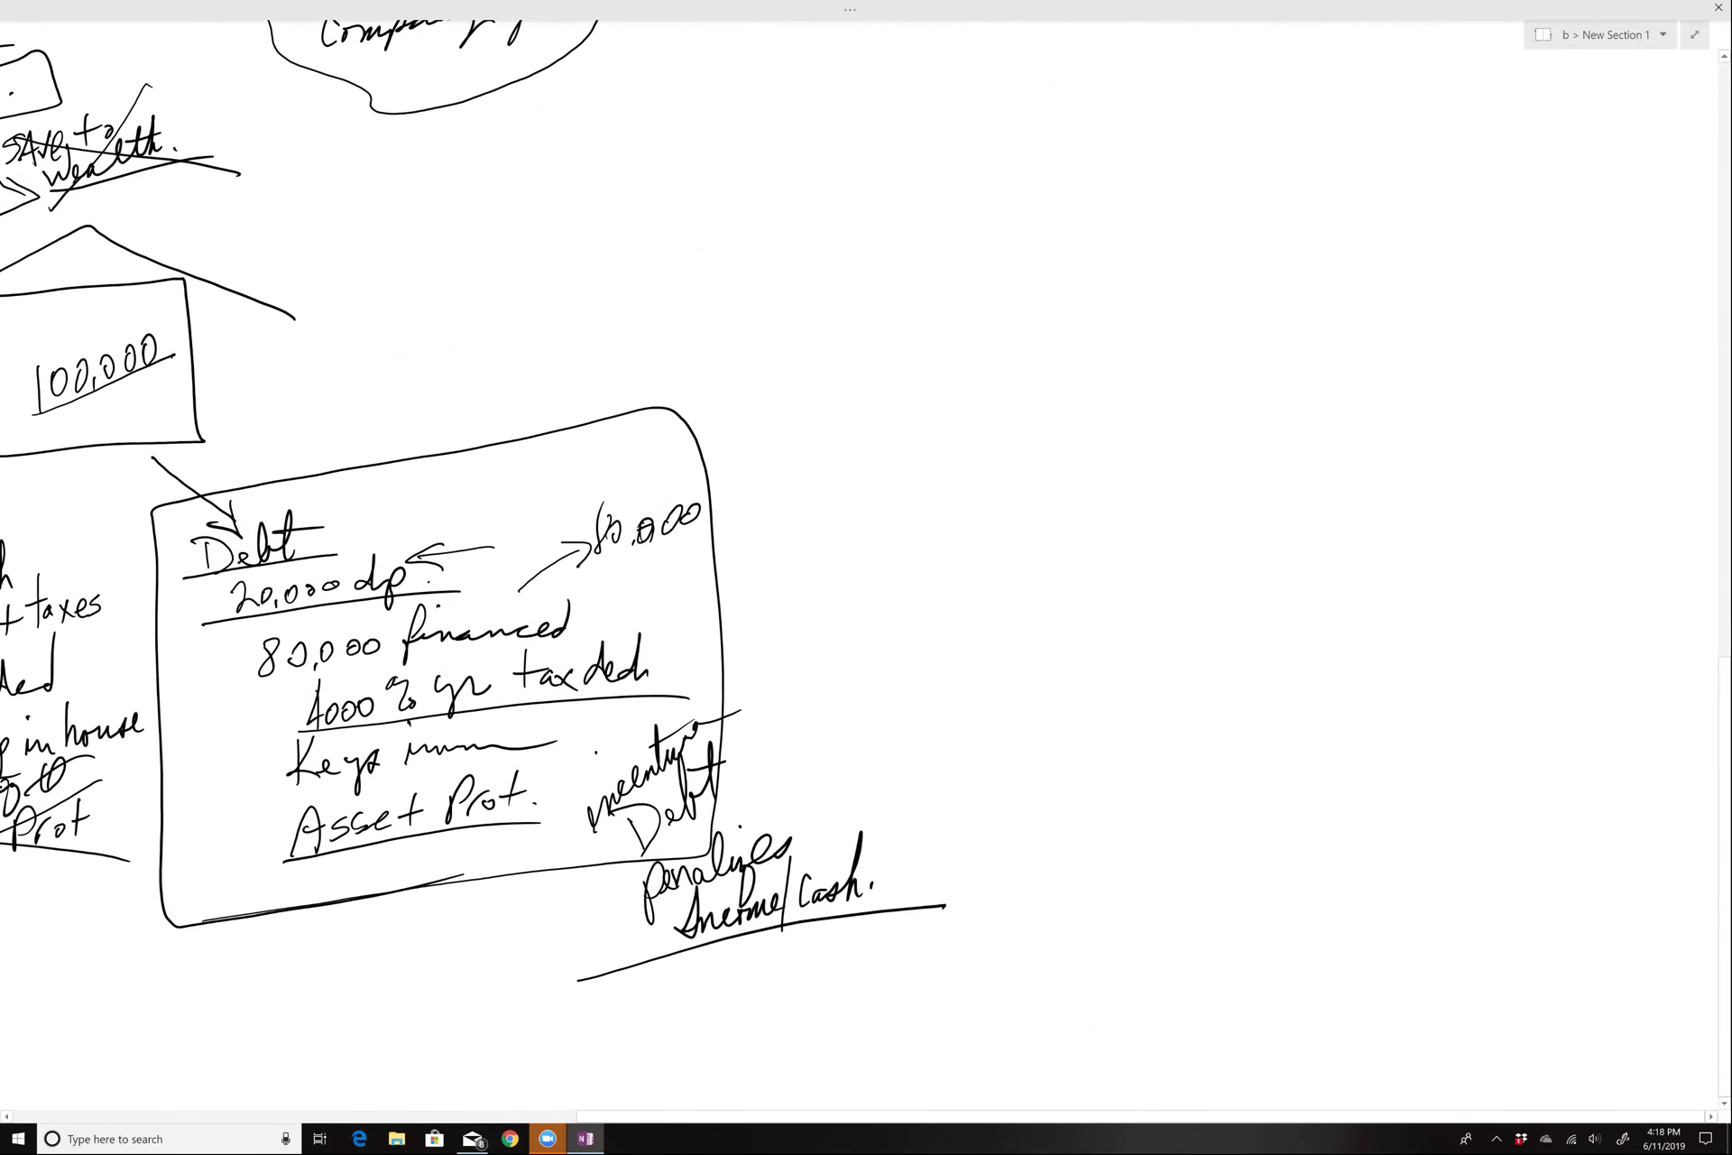
drag(978, 534, 985, 597)
drag(1010, 578, 1074, 541)
mouse_move(1087, 475)
mouse_down()
mouse_move(1081, 550)
mouse_move(1112, 510)
mouse_up()
drag(958, 615, 1209, 523)
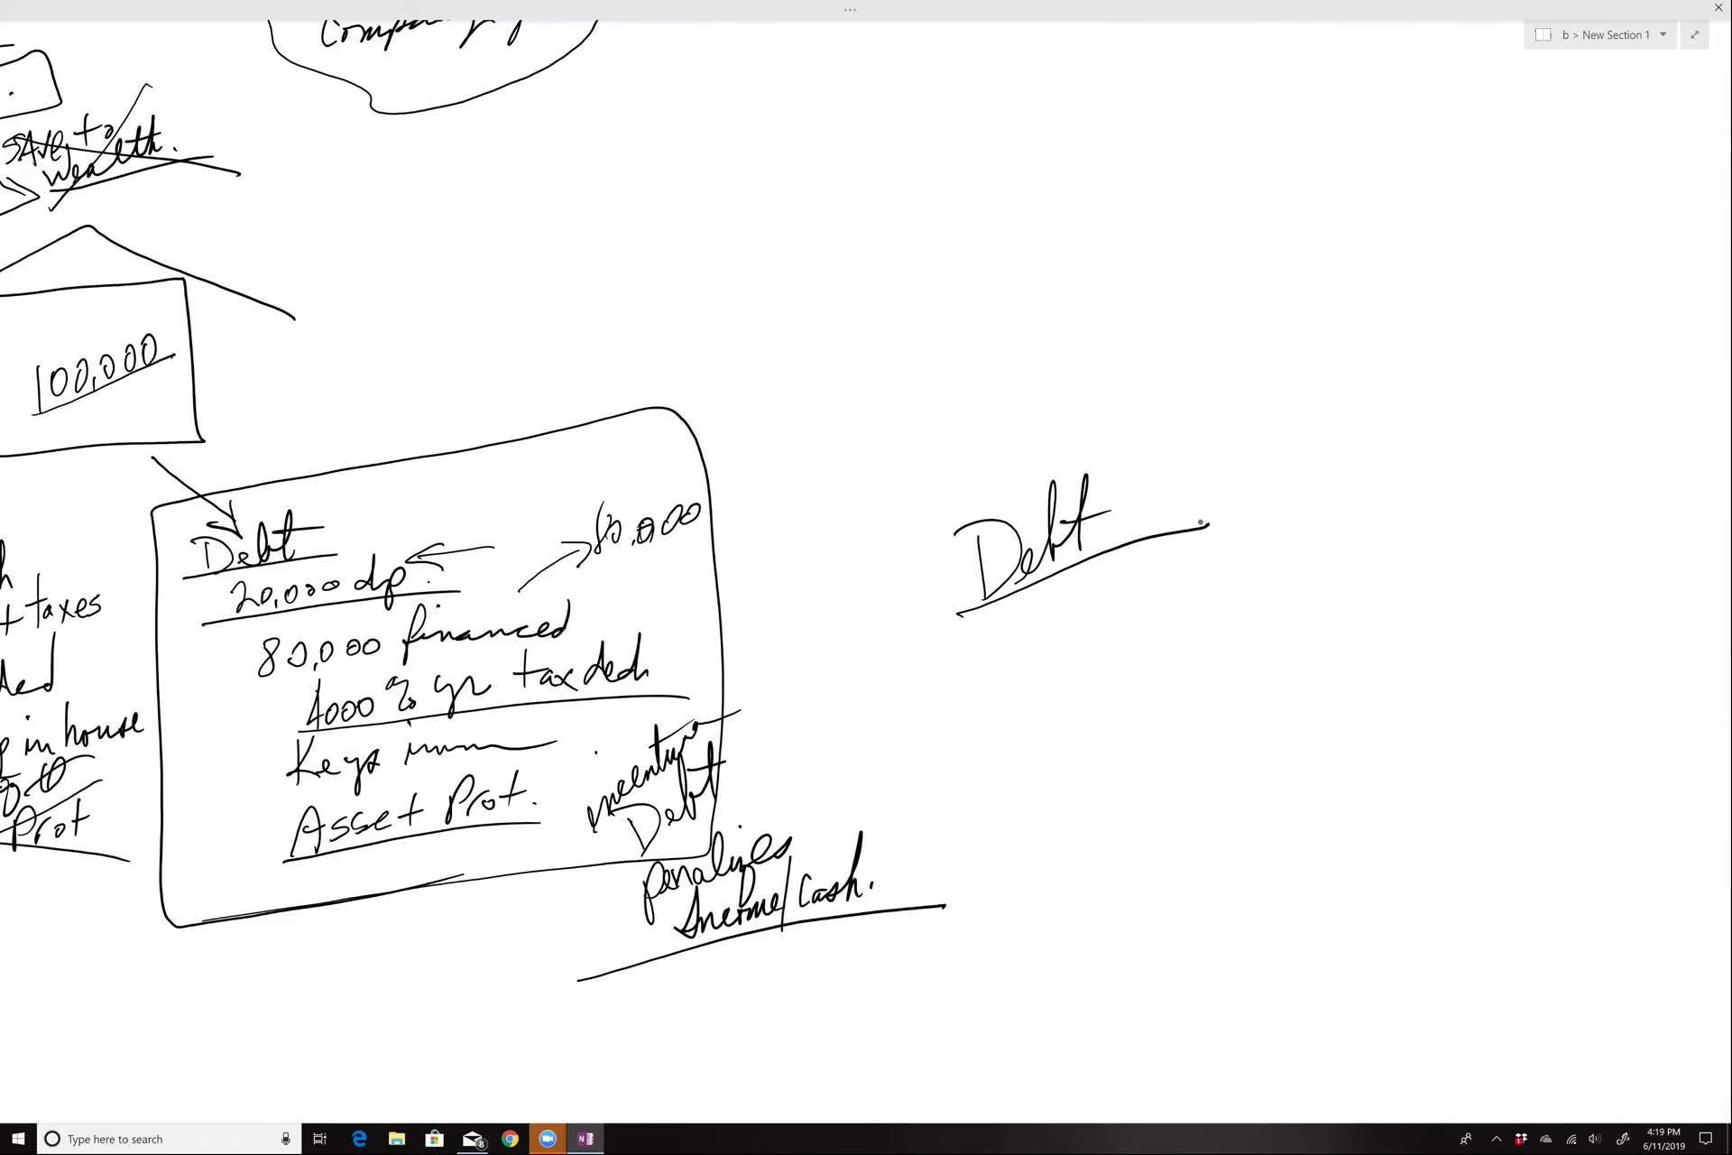
mouse_move(1014, 638)
mouse_down()
mouse_move(1074, 632)
mouse_move(1166, 576)
mouse_move(1126, 580)
mouse_up()
click(1061, 588)
drag(1012, 686, 1204, 599)
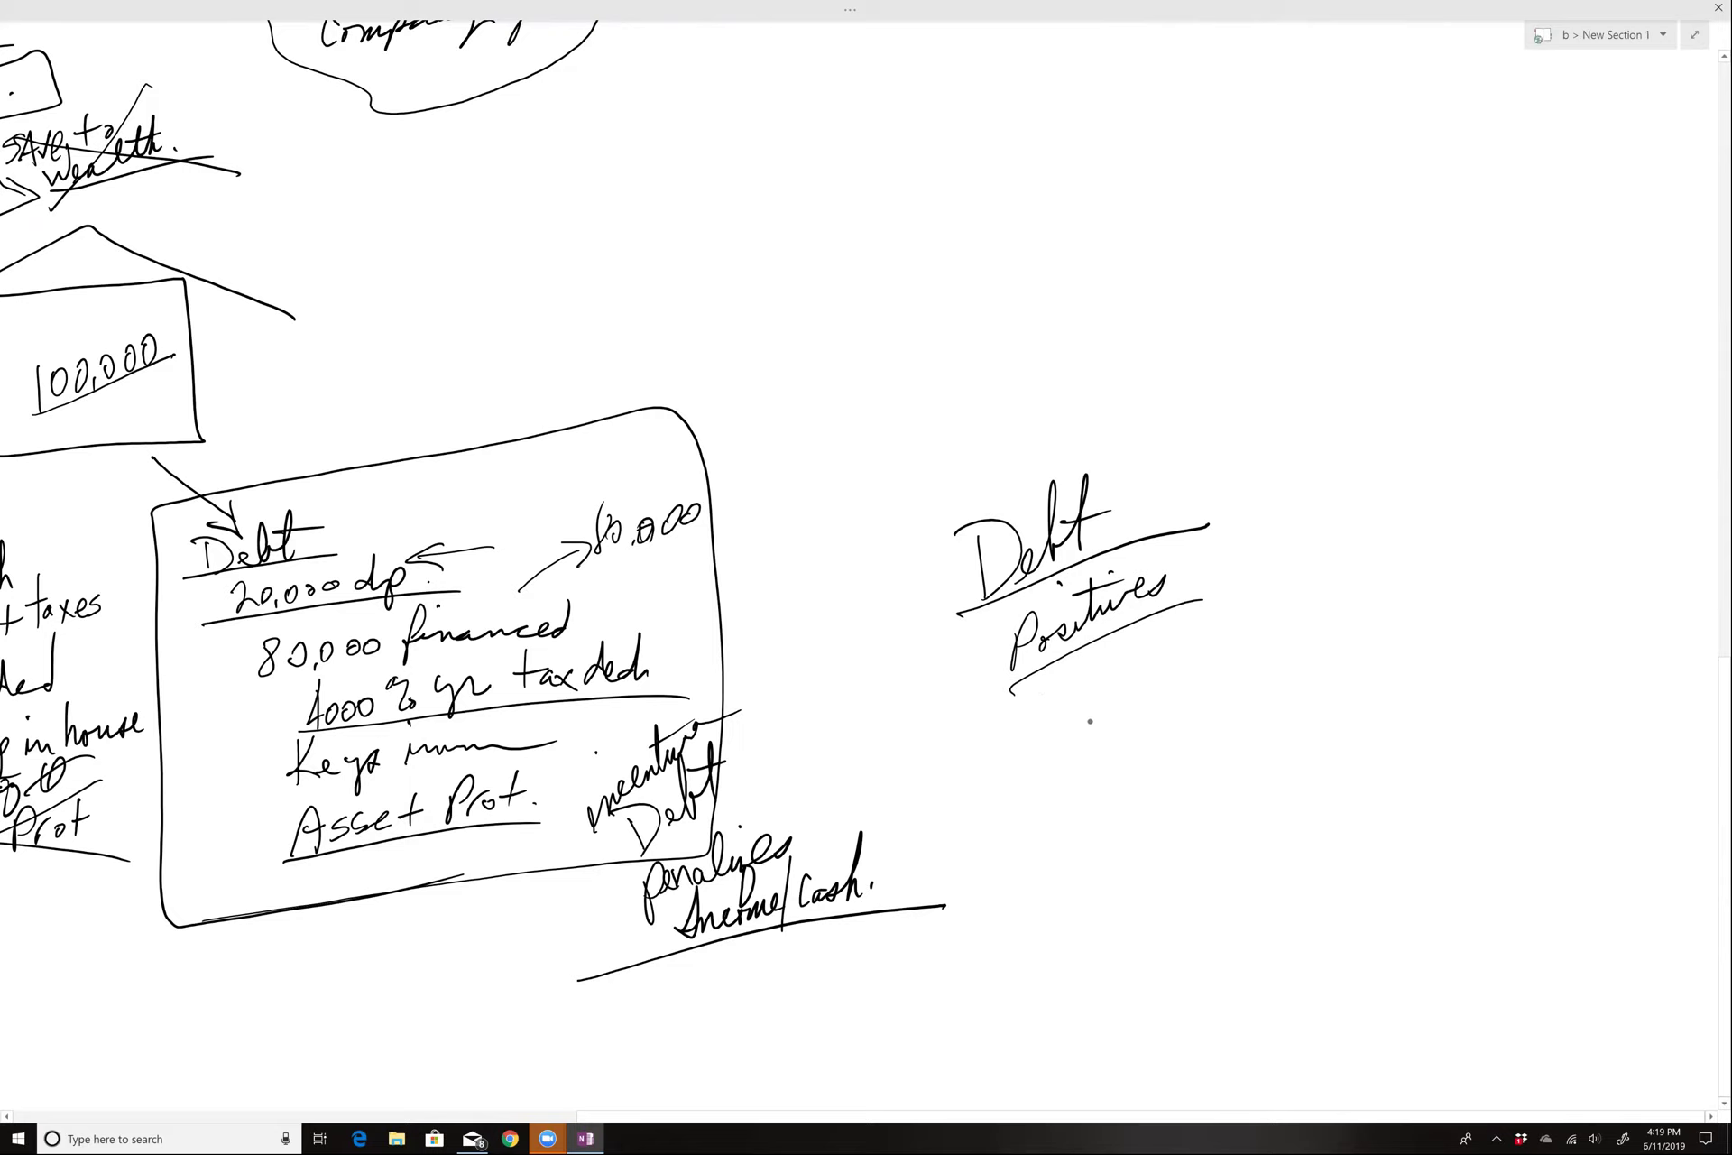
Step: Write 'Access to CAPITAL' below the Positives heading
mouse_move(1100, 670)
mouse_down()
mouse_move(1080, 745)
mouse_move(1106, 739)
mouse_up()
drag(1081, 711, 1132, 718)
mouse_move(1144, 698)
mouse_down()
mouse_move(1146, 717)
mouse_move(1223, 700)
mouse_up()
drag(1201, 686, 1272, 689)
mouse_move(1280, 677)
mouse_down()
mouse_move(1313, 687)
mouse_move(1324, 654)
mouse_up()
mouse_move(1330, 651)
mouse_down()
mouse_move(1353, 648)
mouse_move(1345, 678)
mouse_up()
drag(1348, 679, 1386, 668)
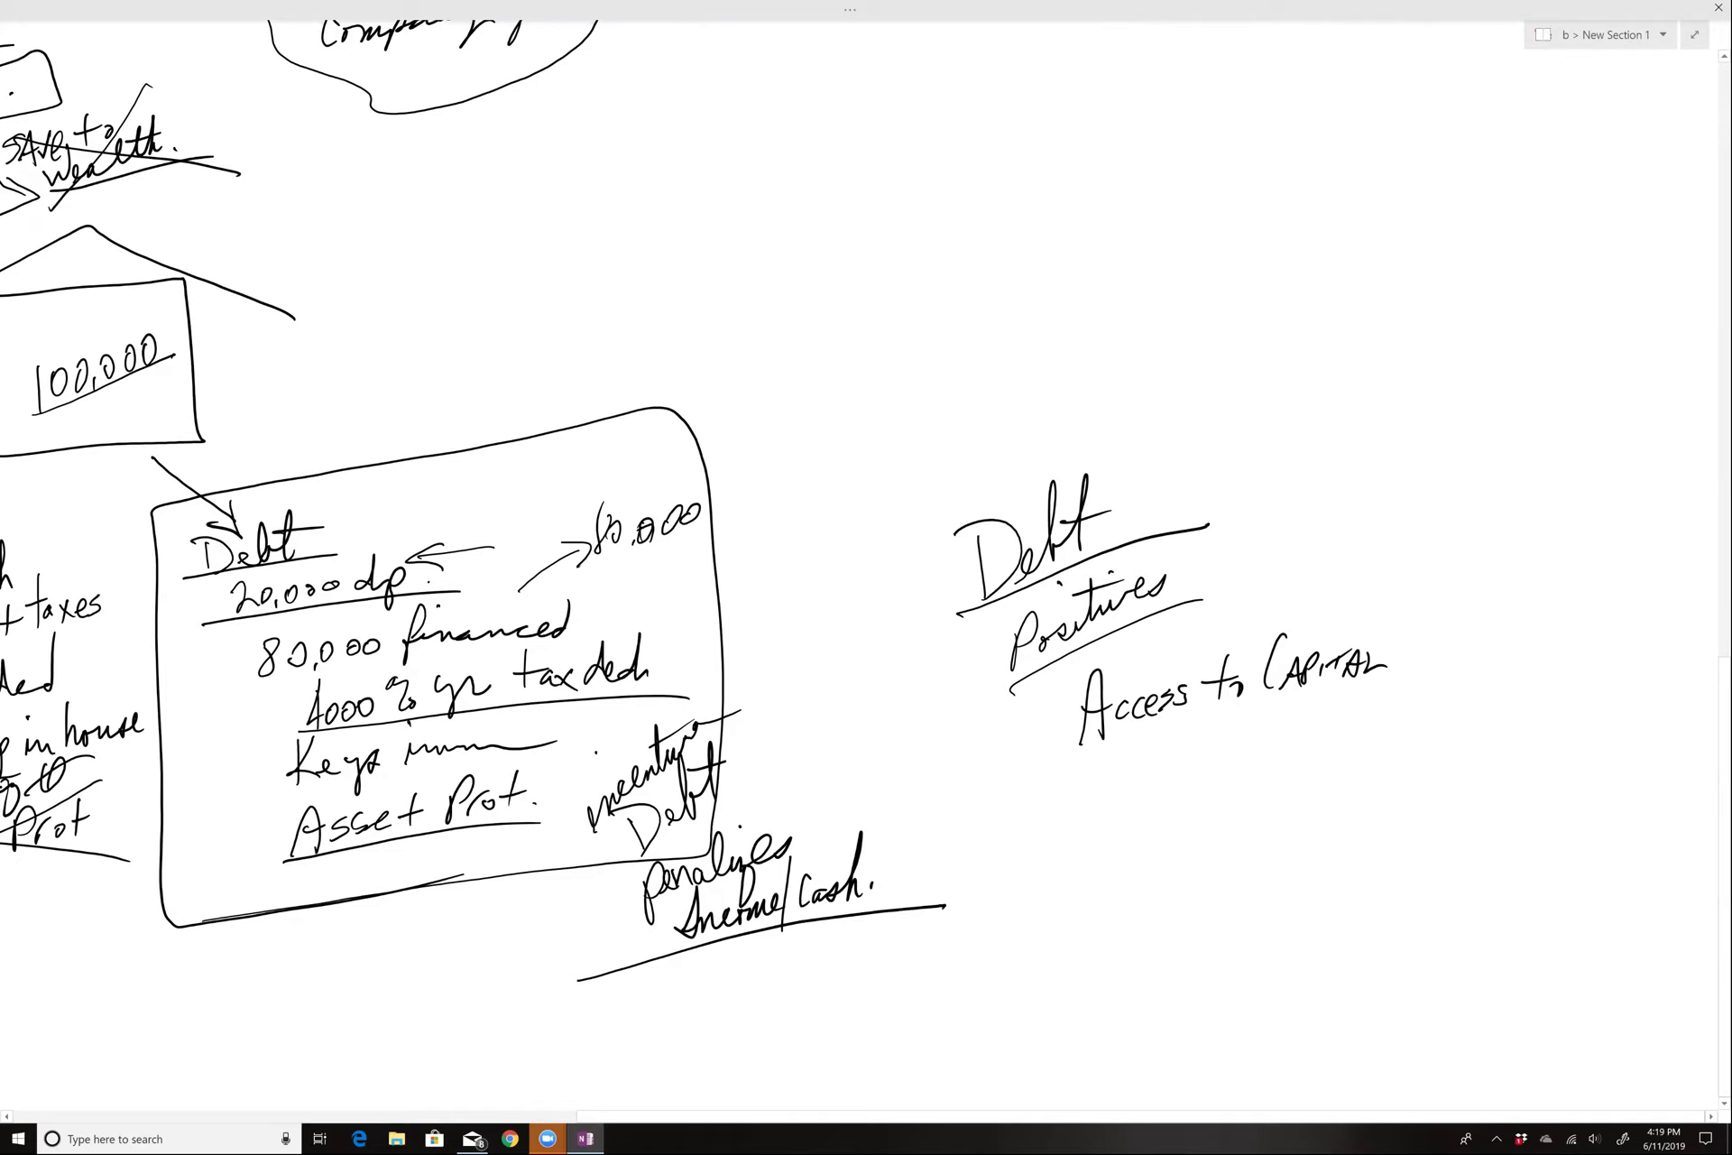
Step: Write 'to Control Assets.' on the next line, undoing a scribbled word
drag(1139, 735, 1137, 764)
mouse_move(1118, 754)
mouse_down()
mouse_move(1227, 732)
mouse_move(1220, 745)
mouse_up()
drag(1209, 747, 1226, 737)
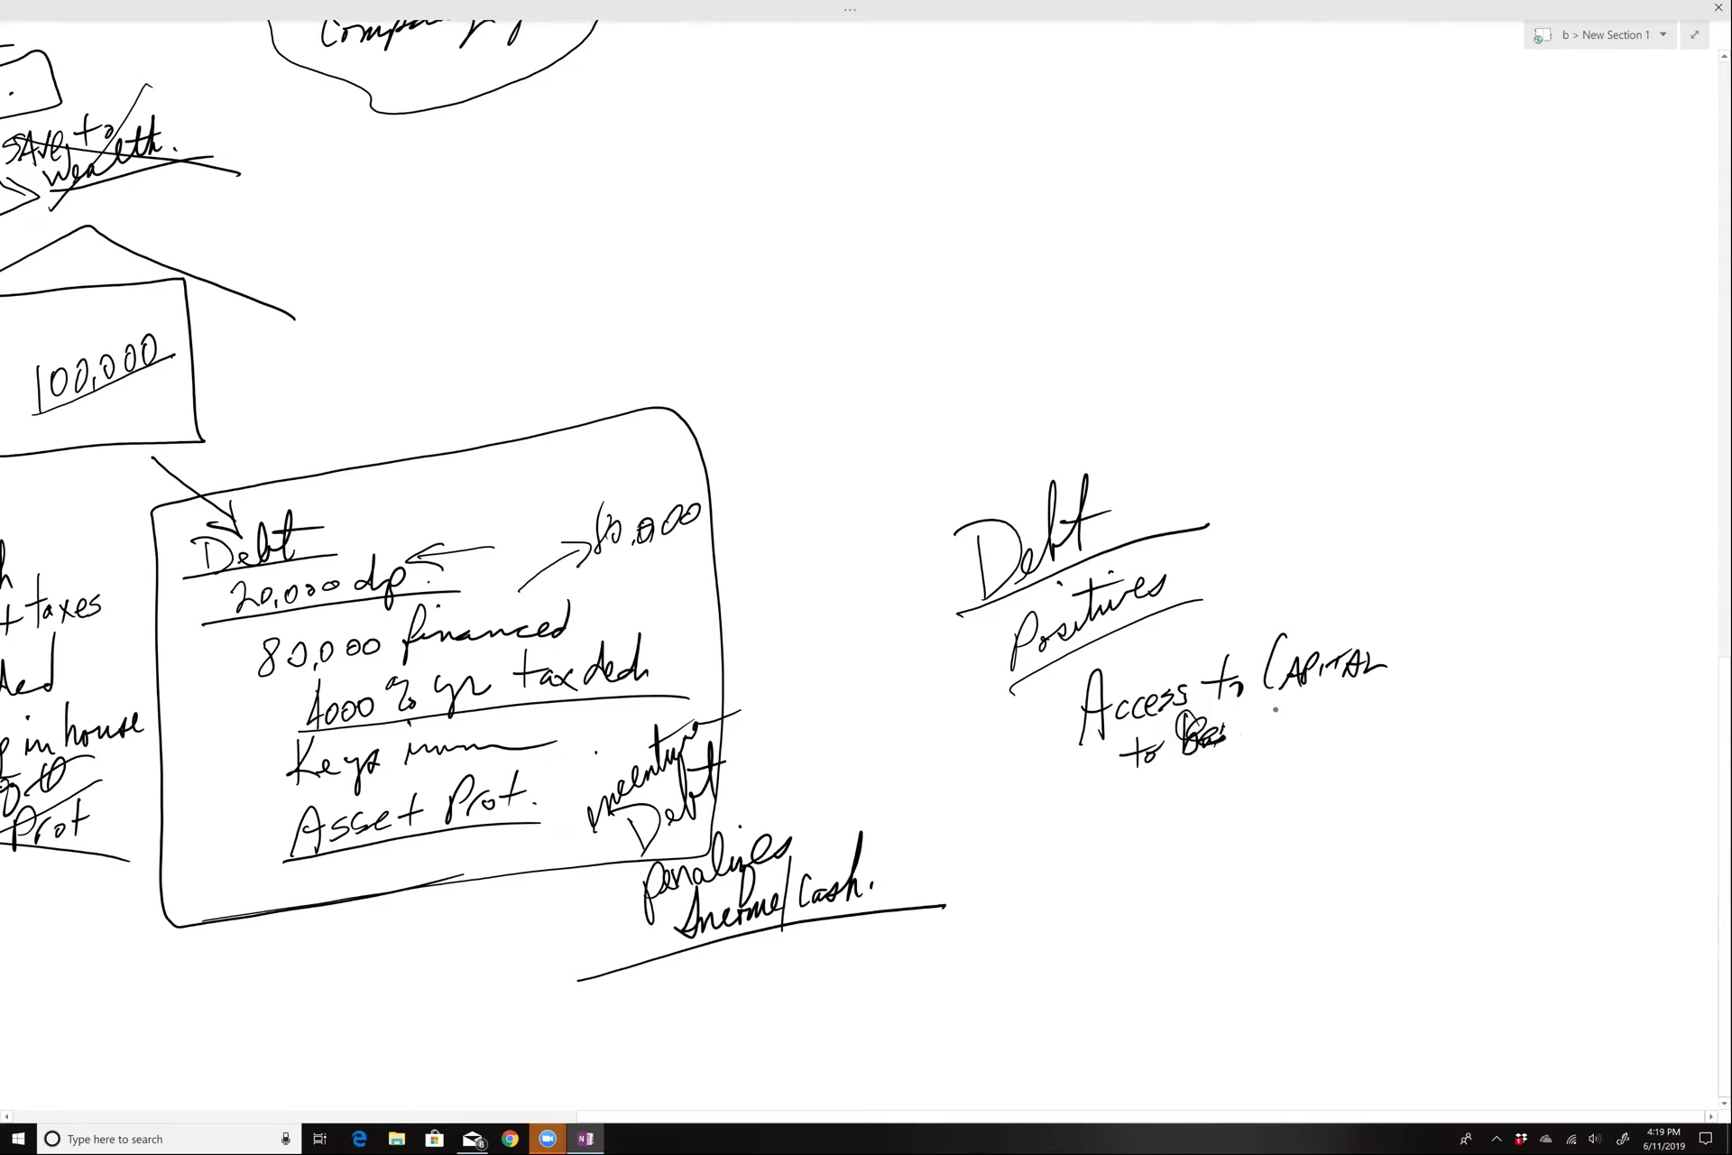
key(ctrl+z)
key(ctrl+z)
key(ctrl+z)
key(ctrl+z)
key(ctrl+z)
key(ctrl+z)
key(ctrl+z)
key(ctrl+z)
mouse_move(1195, 719)
mouse_down()
mouse_move(1204, 757)
mouse_move(1296, 732)
mouse_up()
drag(1208, 729, 1415, 705)
drag(1372, 697, 1413, 691)
click(1433, 708)
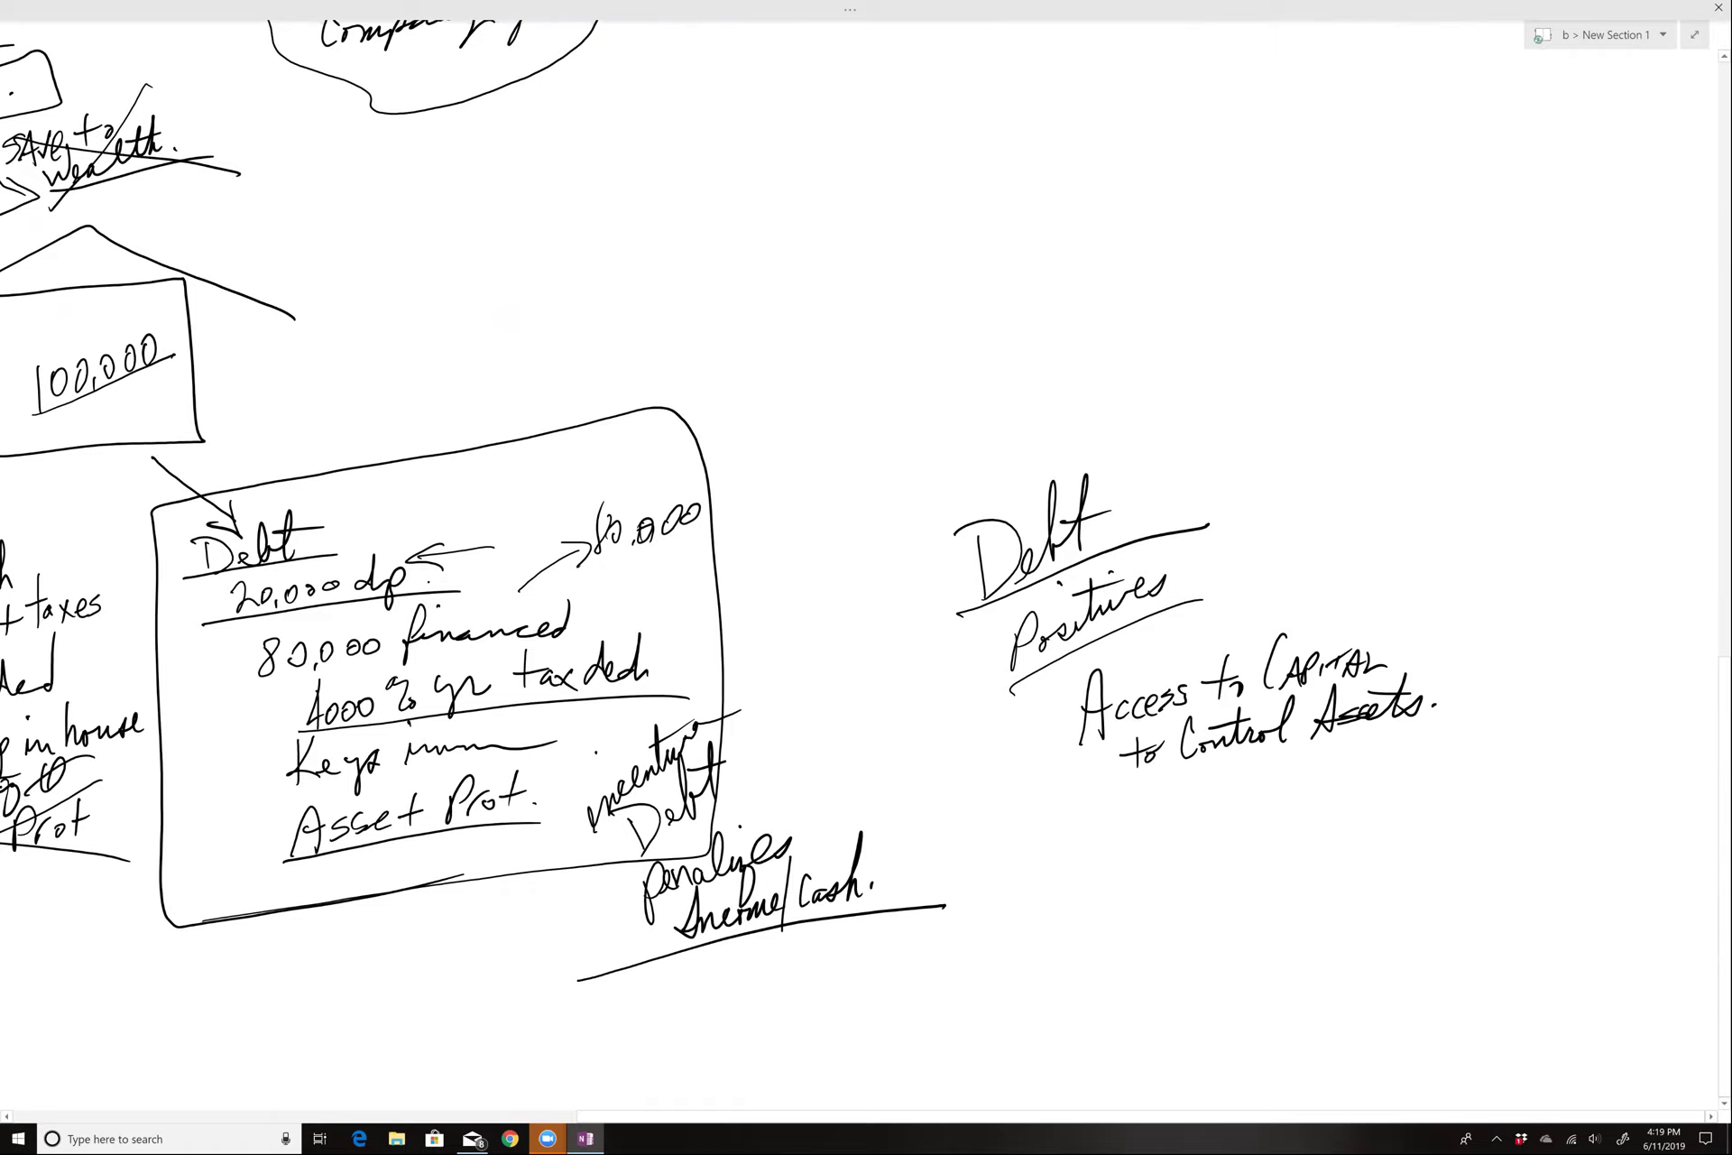
Step: Sketch five house outlines in two rows below 'to Control Assets.'
mouse_move(1146, 824)
mouse_down()
mouse_move(1270, 888)
mouse_move(1220, 816)
mouse_move(1140, 823)
mouse_move(1288, 812)
mouse_move(1315, 826)
mouse_up()
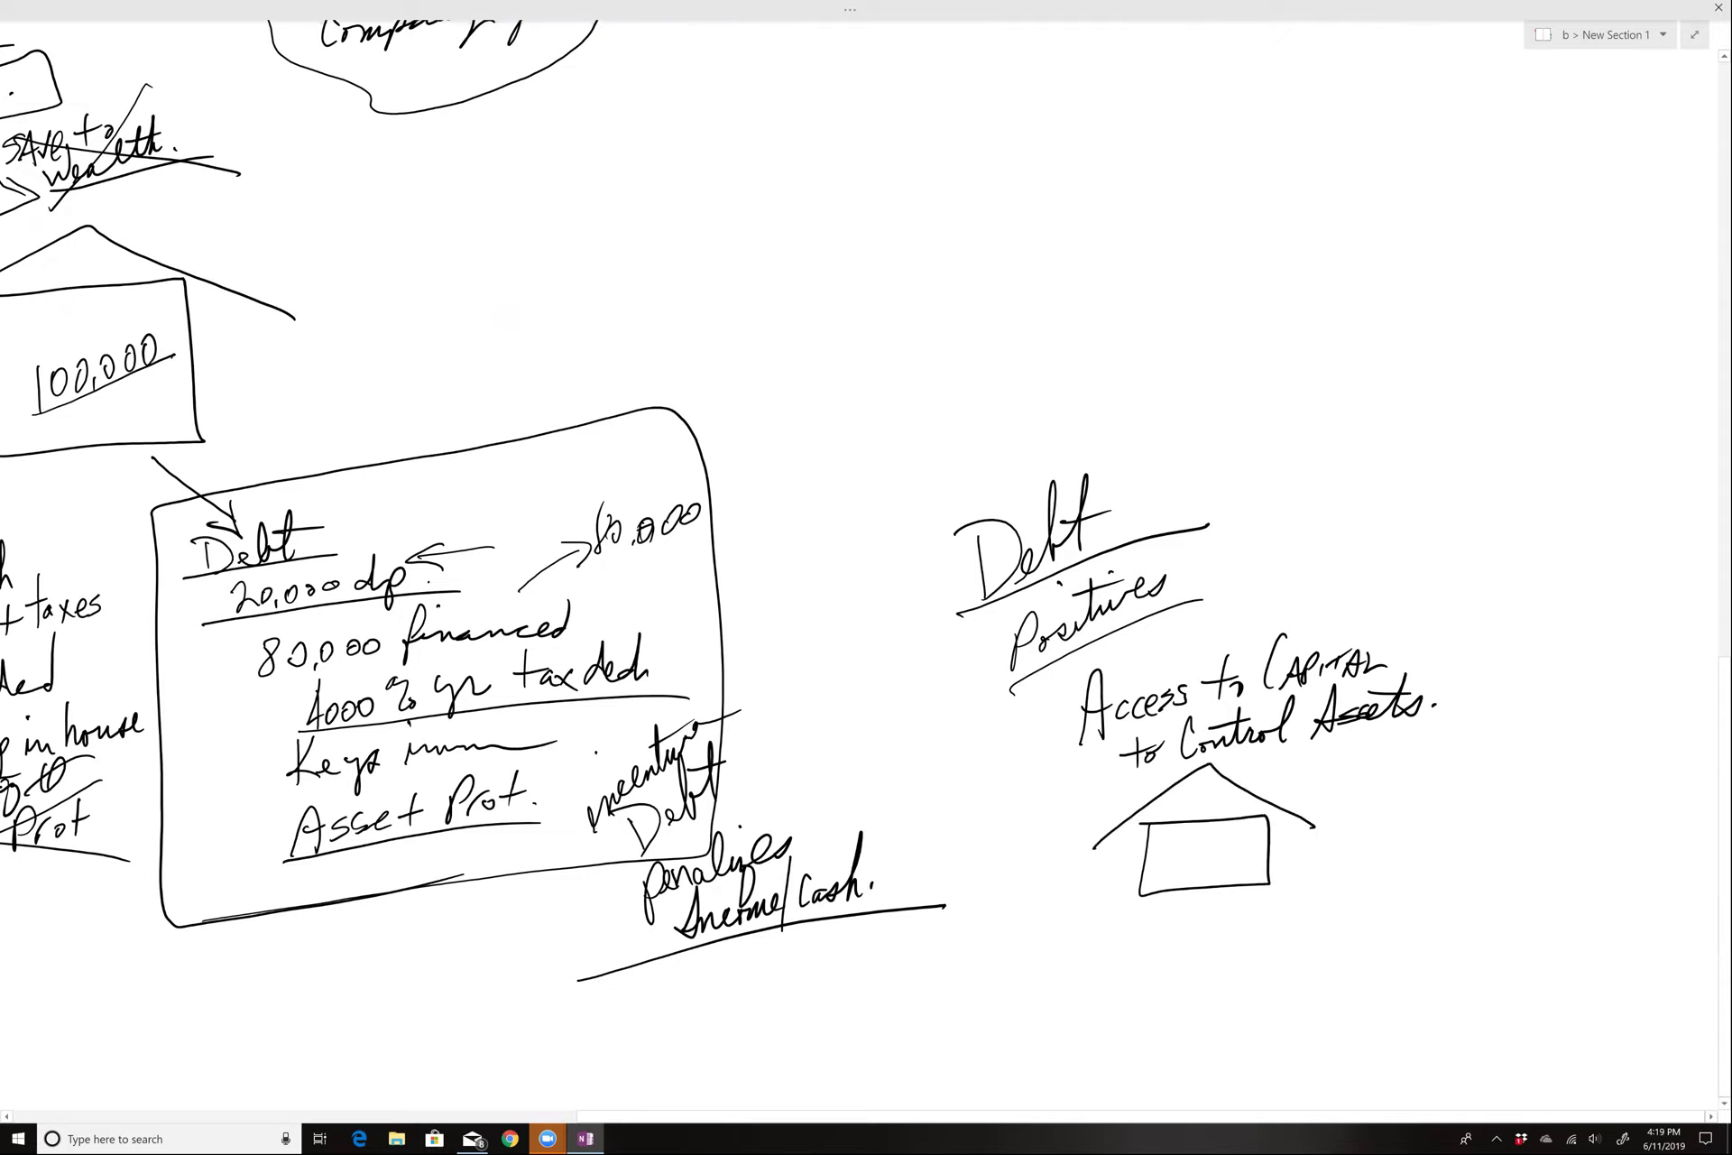
mouse_move(1334, 815)
mouse_down()
mouse_move(1468, 866)
mouse_move(1477, 791)
mouse_move(1332, 805)
mouse_move(1467, 774)
mouse_move(1538, 825)
mouse_up()
mouse_move(1102, 941)
mouse_down()
mouse_move(1212, 1003)
mouse_move(1140, 930)
mouse_move(1094, 942)
mouse_up()
mouse_move(1054, 958)
mouse_down()
mouse_move(1285, 937)
mouse_move(1470, 975)
mouse_move(1413, 907)
mouse_move(1307, 920)
mouse_up()
mouse_move(1282, 940)
mouse_down()
mouse_move(1369, 863)
mouse_move(1513, 936)
mouse_move(1656, 959)
mouse_move(1564, 898)
mouse_move(1527, 909)
mouse_up()
mouse_move(1507, 932)
mouse_down()
mouse_move(1518, 914)
mouse_move(1700, 926)
mouse_up()
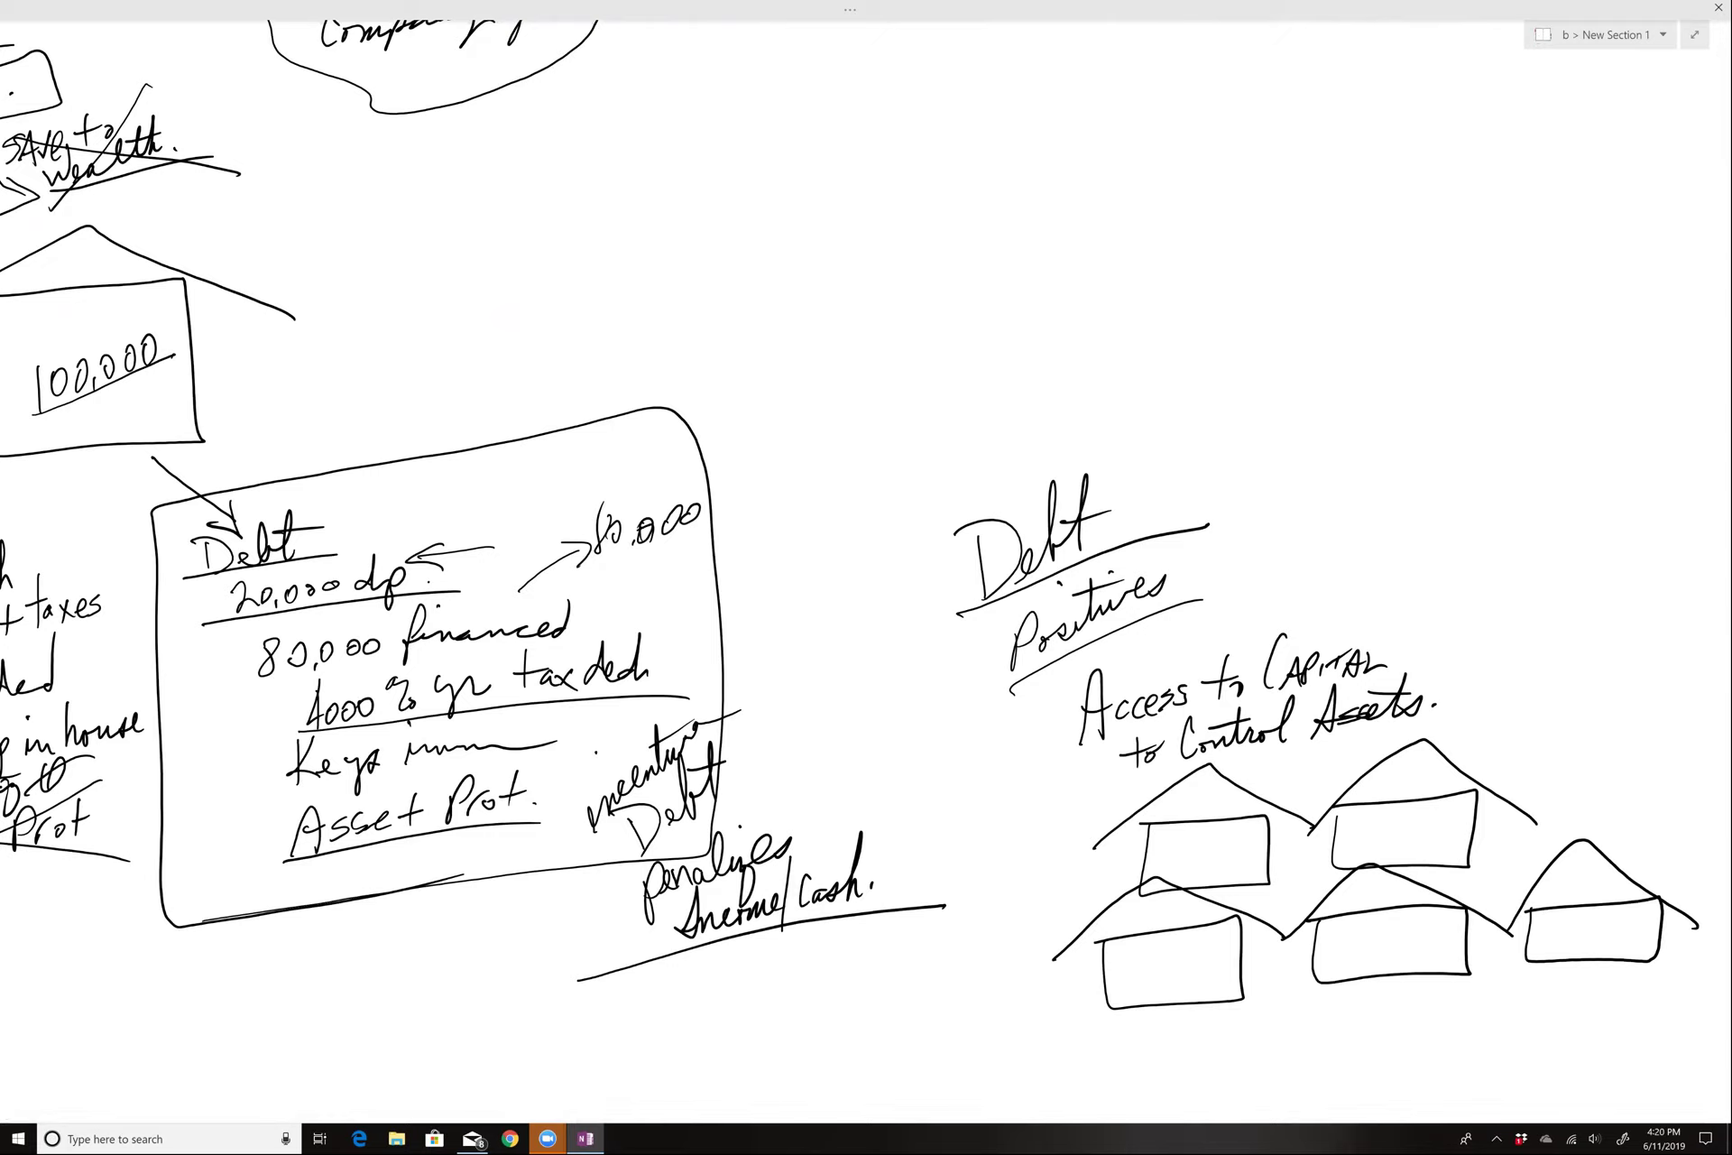
Step: Write '100,000' above the houses and start 'Asset' beneath it
drag(1347, 456, 1337, 497)
mouse_move(1357, 460)
mouse_down()
mouse_move(1354, 484)
mouse_move(1373, 460)
mouse_up()
drag(1397, 462, 1395, 459)
mouse_move(1415, 461)
mouse_down()
mouse_move(1408, 476)
mouse_move(1414, 455)
mouse_up()
drag(1435, 459, 1438, 453)
drag(1358, 526, 1380, 524)
drag(1363, 515, 1425, 510)
Step: Finish '100,000 Asset', then write '500k Asset' beside it and draw a house around it
drag(1427, 510, 1441, 484)
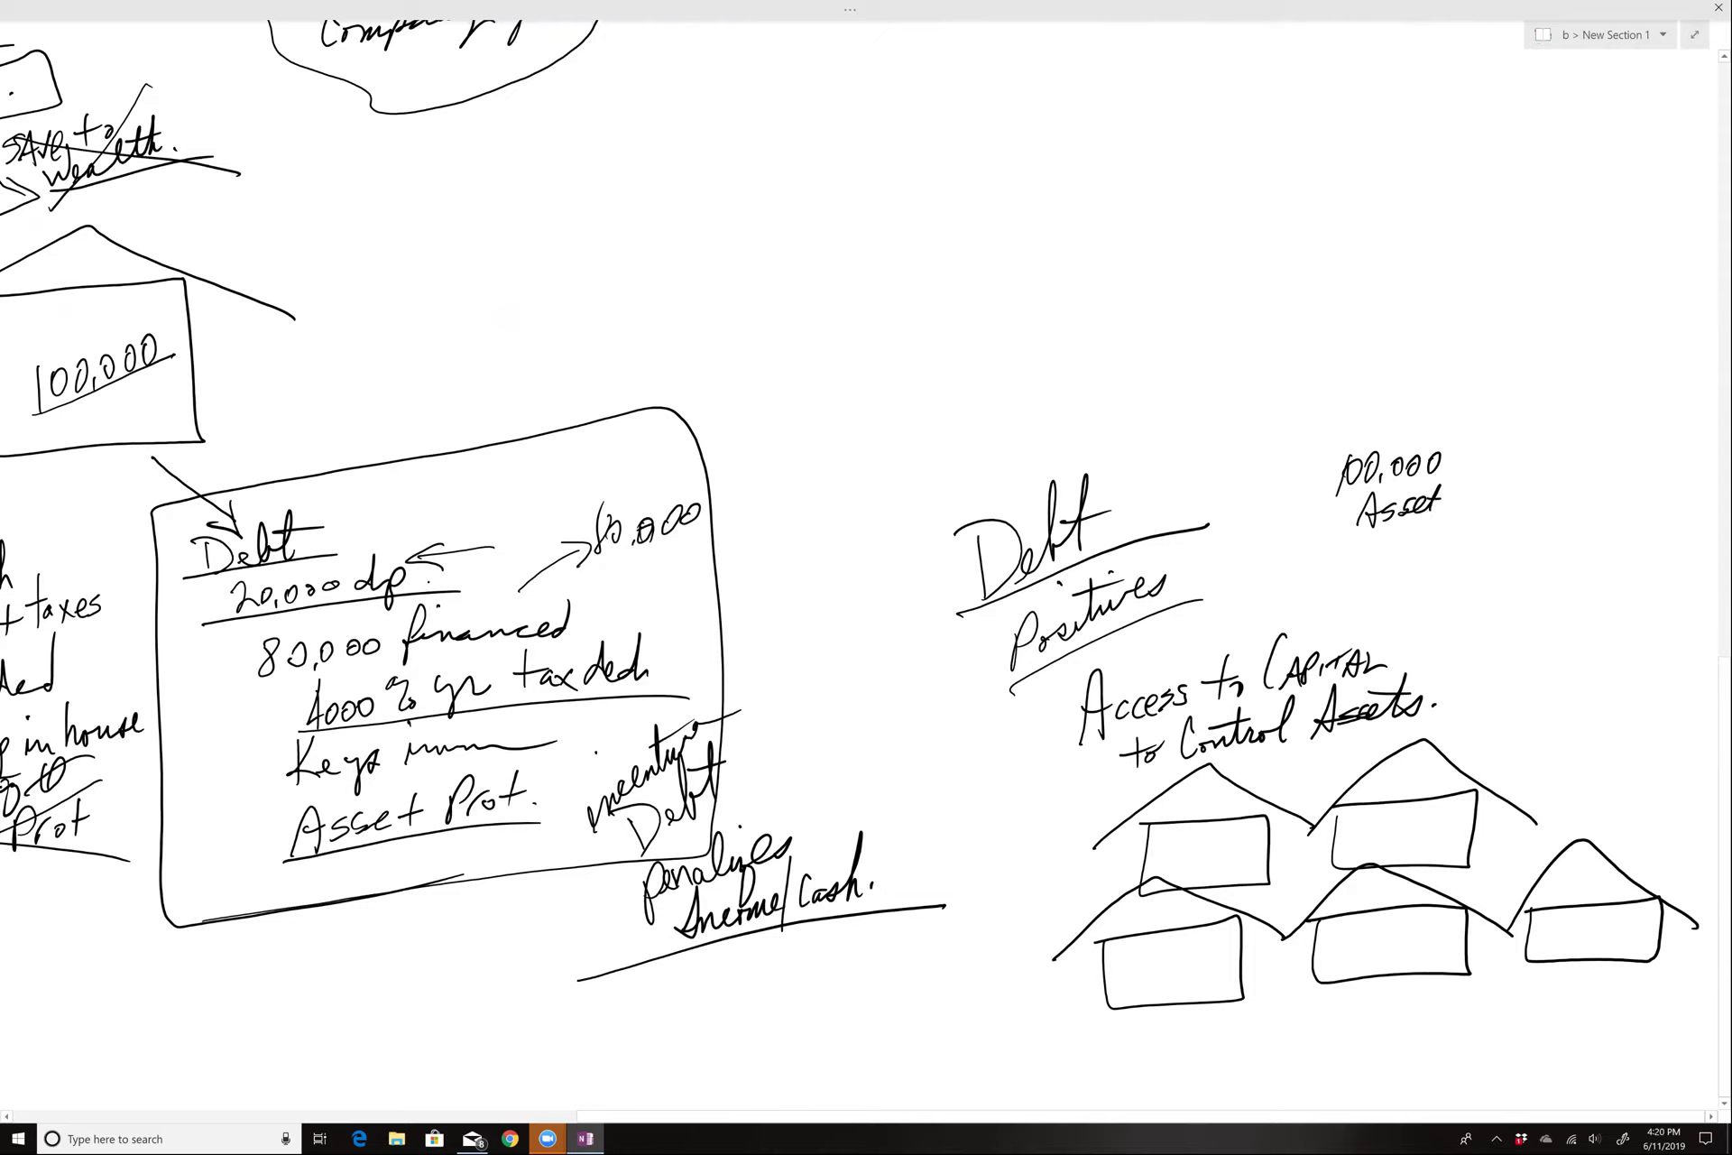
mouse_move(1552, 418)
mouse_down()
mouse_move(1516, 431)
mouse_move(1513, 457)
mouse_up()
drag(1547, 438, 1547, 439)
mouse_move(1572, 436)
mouse_down()
mouse_move(1563, 451)
mouse_move(1578, 448)
mouse_up()
mouse_move(1605, 417)
mouse_down()
mouse_move(1604, 442)
mouse_move(1534, 495)
mouse_move(1548, 479)
mouse_up()
drag(1534, 480, 1553, 489)
mouse_move(1582, 460)
mouse_down()
mouse_move(1570, 487)
mouse_move(1599, 444)
mouse_up()
drag(1586, 465, 1615, 460)
mouse_move(1499, 421)
mouse_down()
mouse_move(1493, 520)
mouse_move(1630, 392)
mouse_move(1491, 424)
mouse_move(1567, 361)
mouse_move(1688, 449)
mouse_up()
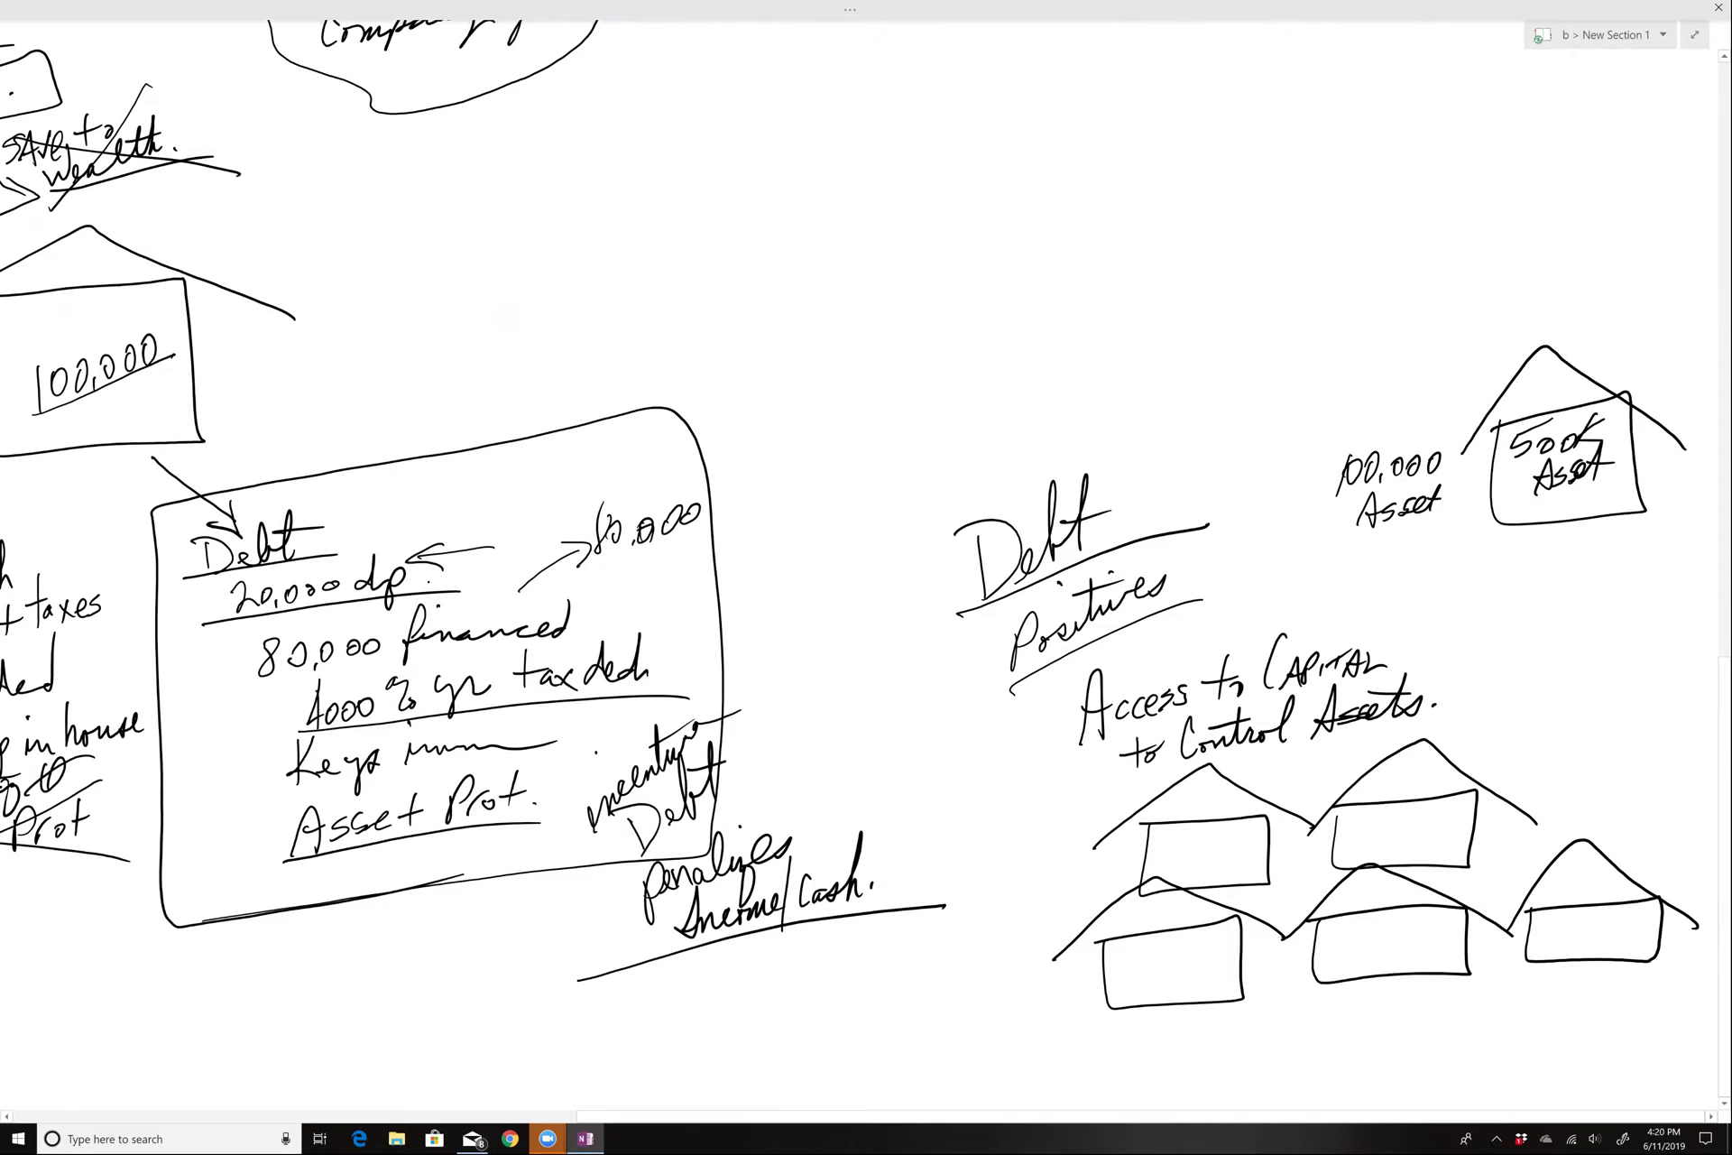
Step: Write an underlined '400k Debt.' below the 500k house
mouse_move(1539, 539)
mouse_down()
mouse_move(1534, 591)
mouse_move(1599, 526)
mouse_move(1594, 555)
mouse_move(1615, 557)
mouse_up()
drag(1521, 618, 1664, 533)
drag(1546, 610, 1548, 658)
mouse_move(1552, 610)
mouse_down()
mouse_move(1554, 646)
mouse_move(1592, 624)
mouse_up()
mouse_move(1597, 567)
mouse_down()
mouse_move(1615, 629)
mouse_move(1662, 579)
mouse_up()
click(1653, 604)
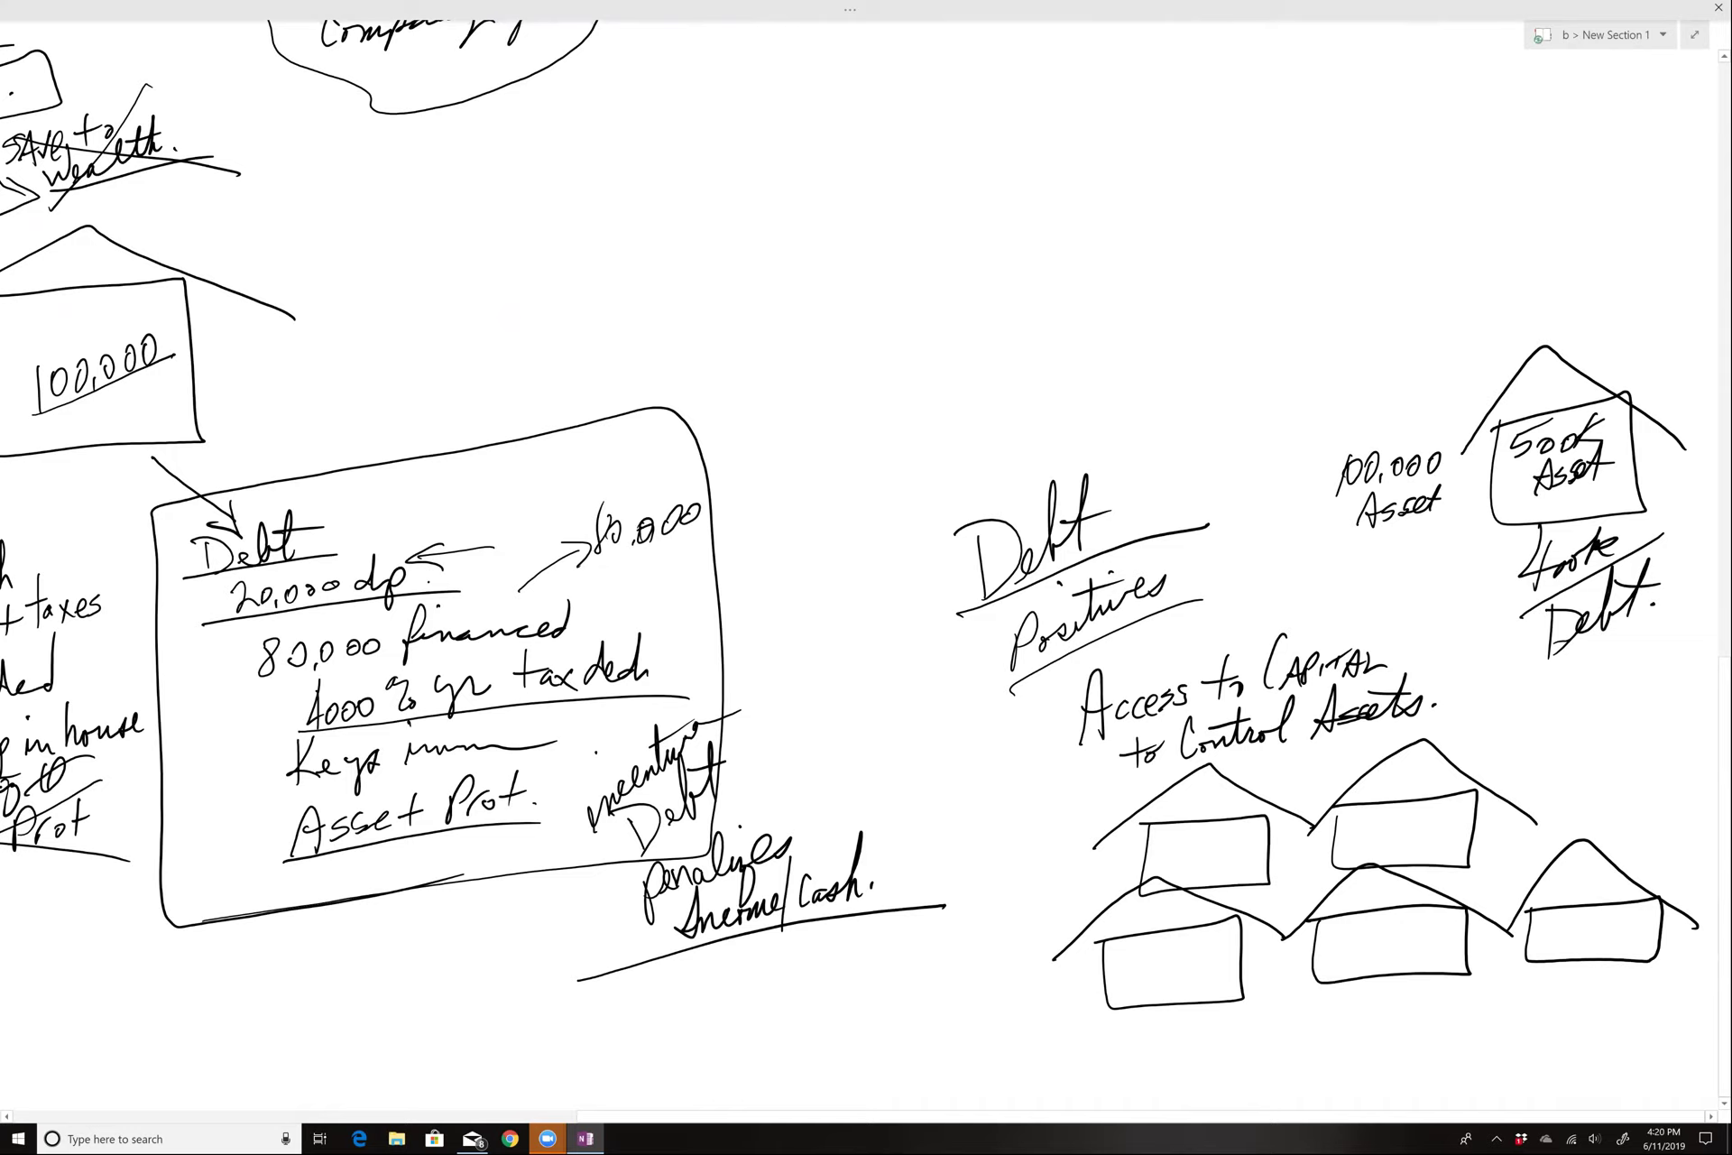
Step: Add 'tax ded.' and 'asset prot' below Debt., then draw a house around 100,000 Asset
mouse_move(1545, 680)
mouse_down()
mouse_move(1537, 717)
mouse_move(1554, 688)
mouse_up()
drag(1564, 693, 1586, 695)
mouse_move(1585, 678)
mouse_down()
mouse_move(1567, 695)
mouse_move(1639, 646)
mouse_up()
mouse_move(1649, 652)
mouse_down()
mouse_move(1642, 666)
mouse_move(1669, 592)
mouse_up()
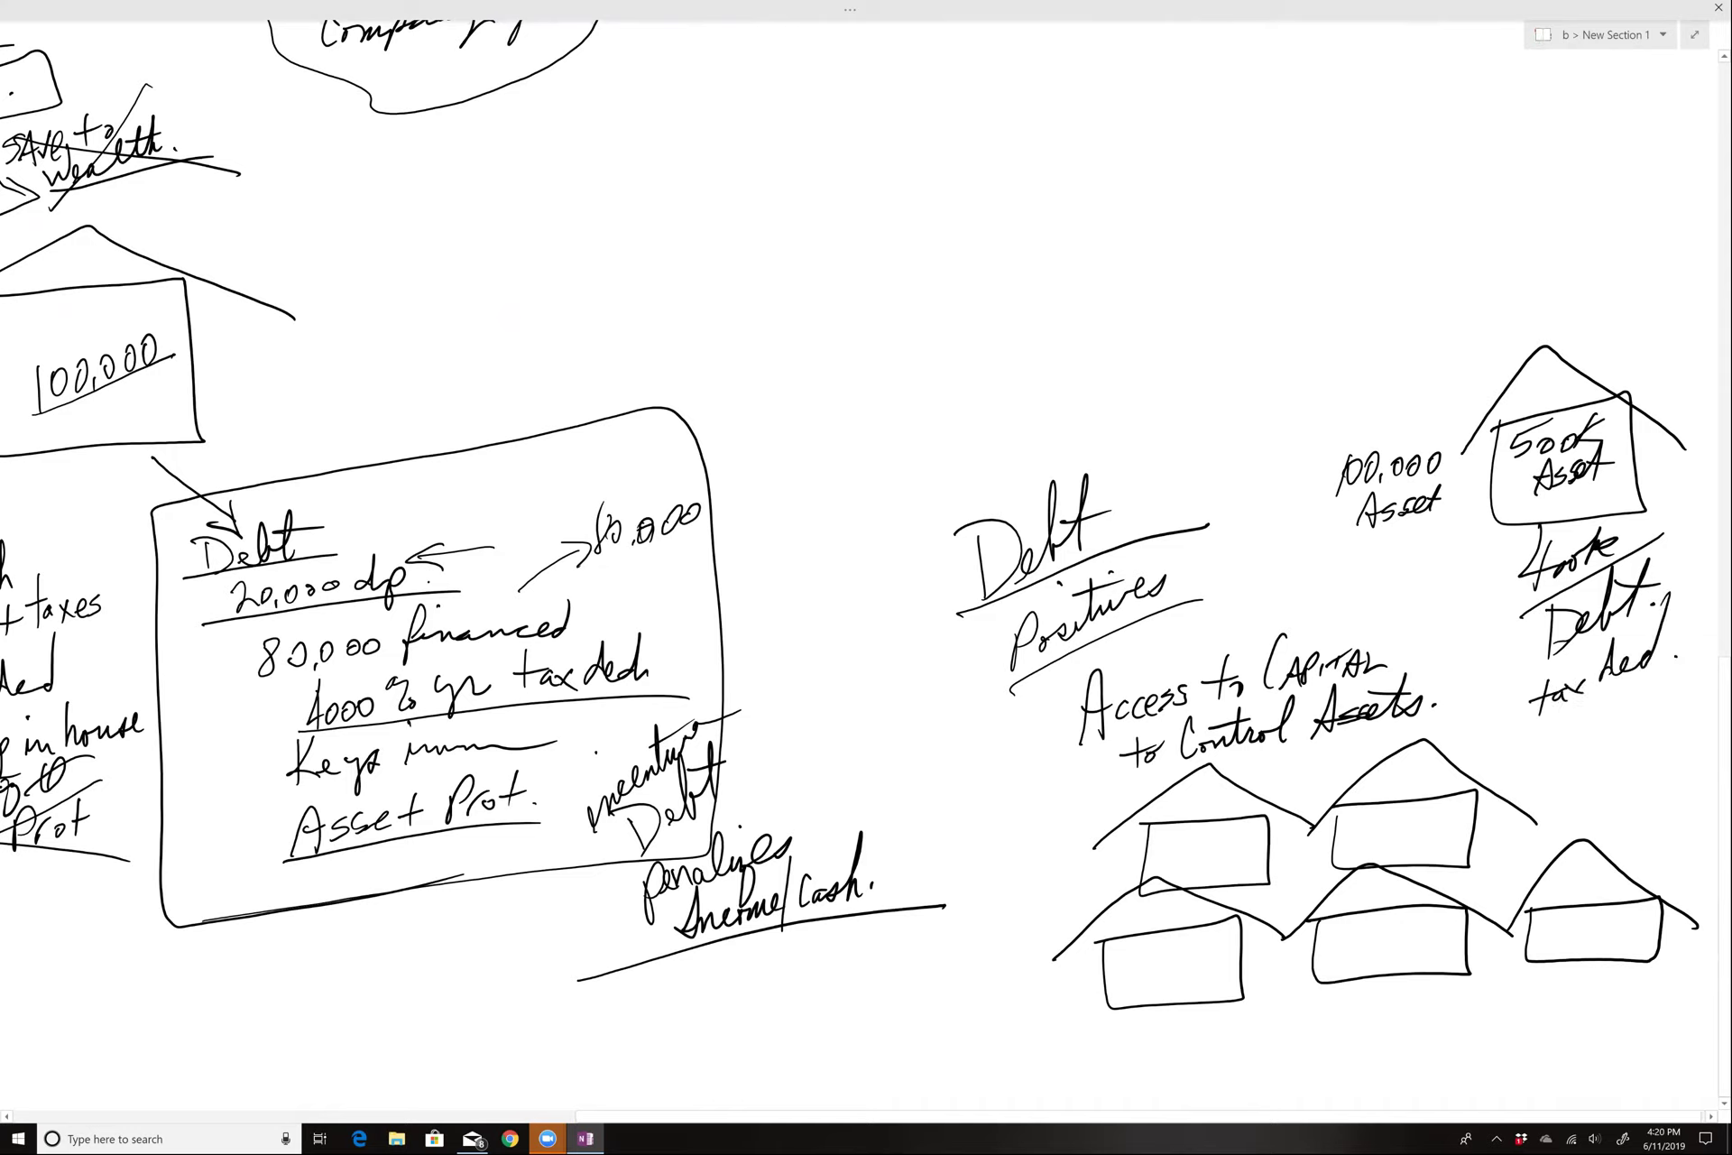
mouse_move(1548, 733)
mouse_down()
mouse_move(1606, 720)
mouse_move(1637, 673)
mouse_move(1635, 736)
mouse_up()
drag(1657, 713, 1673, 697)
mouse_move(1671, 709)
mouse_down()
mouse_move(1695, 669)
mouse_move(1696, 695)
mouse_up()
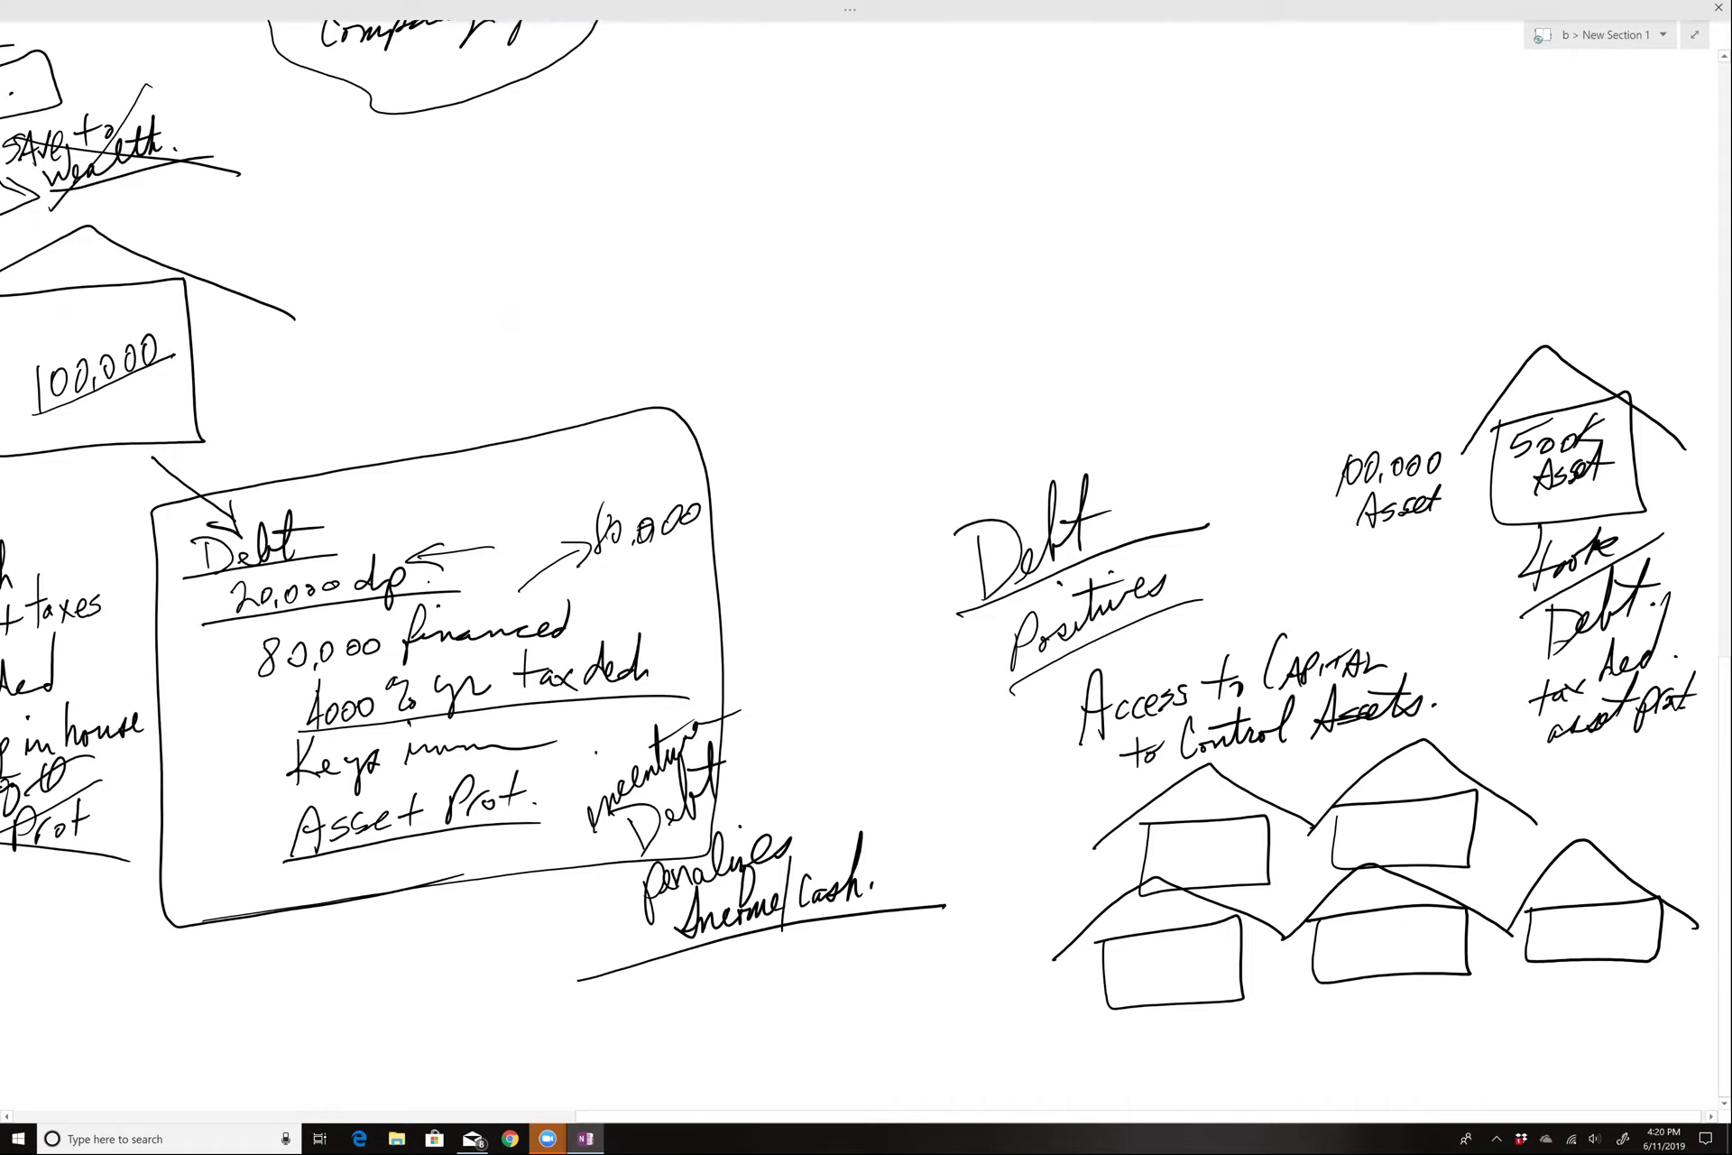
mouse_move(1330, 462)
mouse_down()
mouse_move(1444, 539)
mouse_move(1433, 422)
mouse_move(1421, 437)
mouse_up()
mouse_move(1282, 503)
mouse_down()
mouse_move(1292, 486)
mouse_move(1498, 462)
mouse_up()
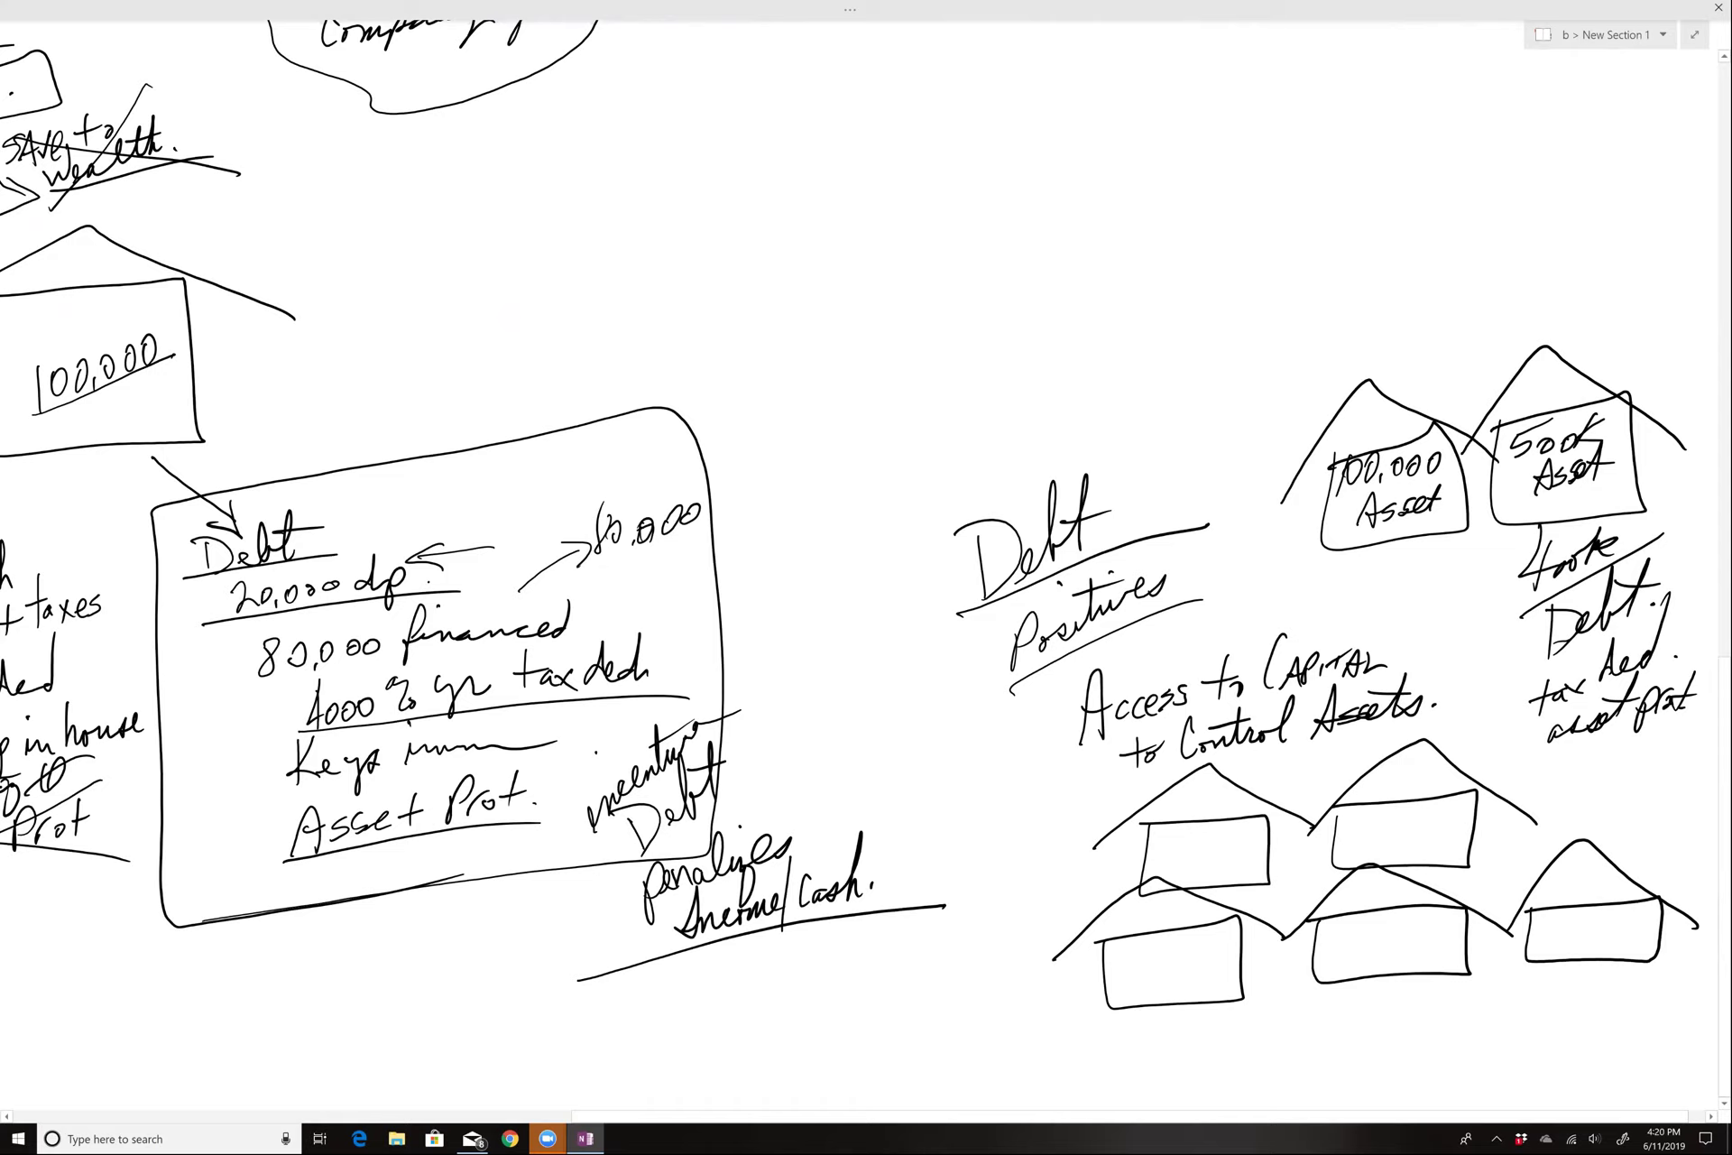
Step: Write 'rental inc' and 'Pay off Debt' below asset prot
mouse_move(1557, 785)
mouse_down()
mouse_move(1571, 762)
mouse_move(1630, 767)
mouse_up()
mouse_move(1616, 760)
mouse_down()
mouse_move(1651, 754)
mouse_move(1677, 717)
mouse_move(1684, 744)
mouse_move(1705, 741)
mouse_up()
mouse_move(1575, 794)
mouse_down()
mouse_move(1567, 826)
mouse_move(1617, 790)
mouse_move(1609, 821)
mouse_move(1700, 765)
mouse_move(1696, 816)
mouse_up()
Step: Sketch a new row of houses below the lower-left house and box the Debt heading
mouse_move(1105, 1097)
mouse_down()
mouse_move(1254, 1038)
mouse_move(1115, 1046)
mouse_move(1104, 1096)
mouse_move(1416, 1019)
mouse_move(1498, 1078)
mouse_move(1357, 1081)
mouse_move(1531, 1025)
mouse_move(1674, 1061)
mouse_move(1549, 1011)
mouse_move(1704, 1021)
mouse_up()
click(1332, 1052)
mouse_move(929, 512)
mouse_down()
mouse_move(933, 627)
mouse_move(1103, 450)
mouse_move(911, 545)
mouse_up()
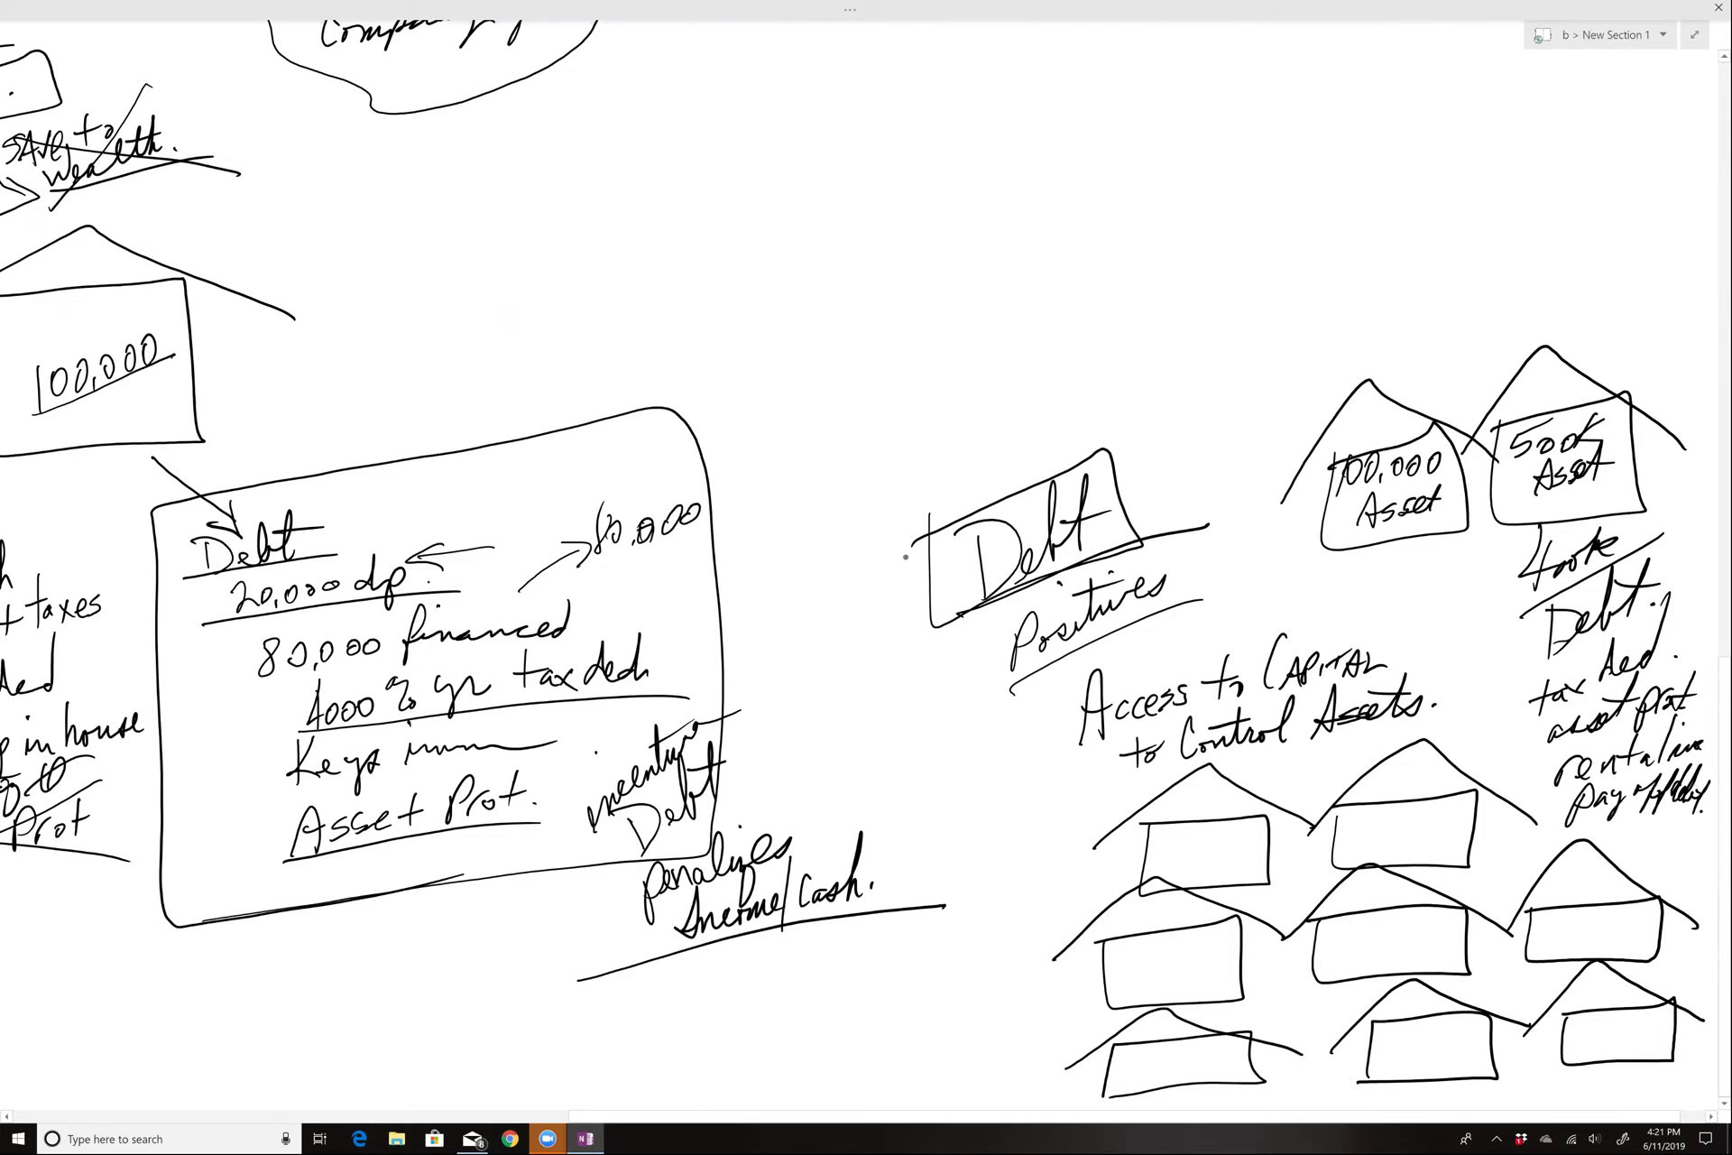
Step: Cross out the seven middle and lower house sketches with X marks
drag(1330, 764, 1487, 868)
mouse_move(1484, 745)
mouse_down()
mouse_move(1308, 906)
mouse_move(1119, 995)
mouse_move(1257, 994)
mouse_up()
drag(1451, 908, 1290, 989)
drag(1340, 911, 1480, 976)
drag(1684, 873, 1501, 968)
mouse_move(1559, 884)
mouse_down()
mouse_move(1689, 982)
mouse_move(1541, 1089)
mouse_up()
drag(1559, 1010, 1672, 1082)
drag(1442, 1000, 1328, 1090)
drag(1345, 1018, 1459, 1080)
drag(1193, 1009, 1103, 1108)
drag(1102, 1037, 1267, 1092)
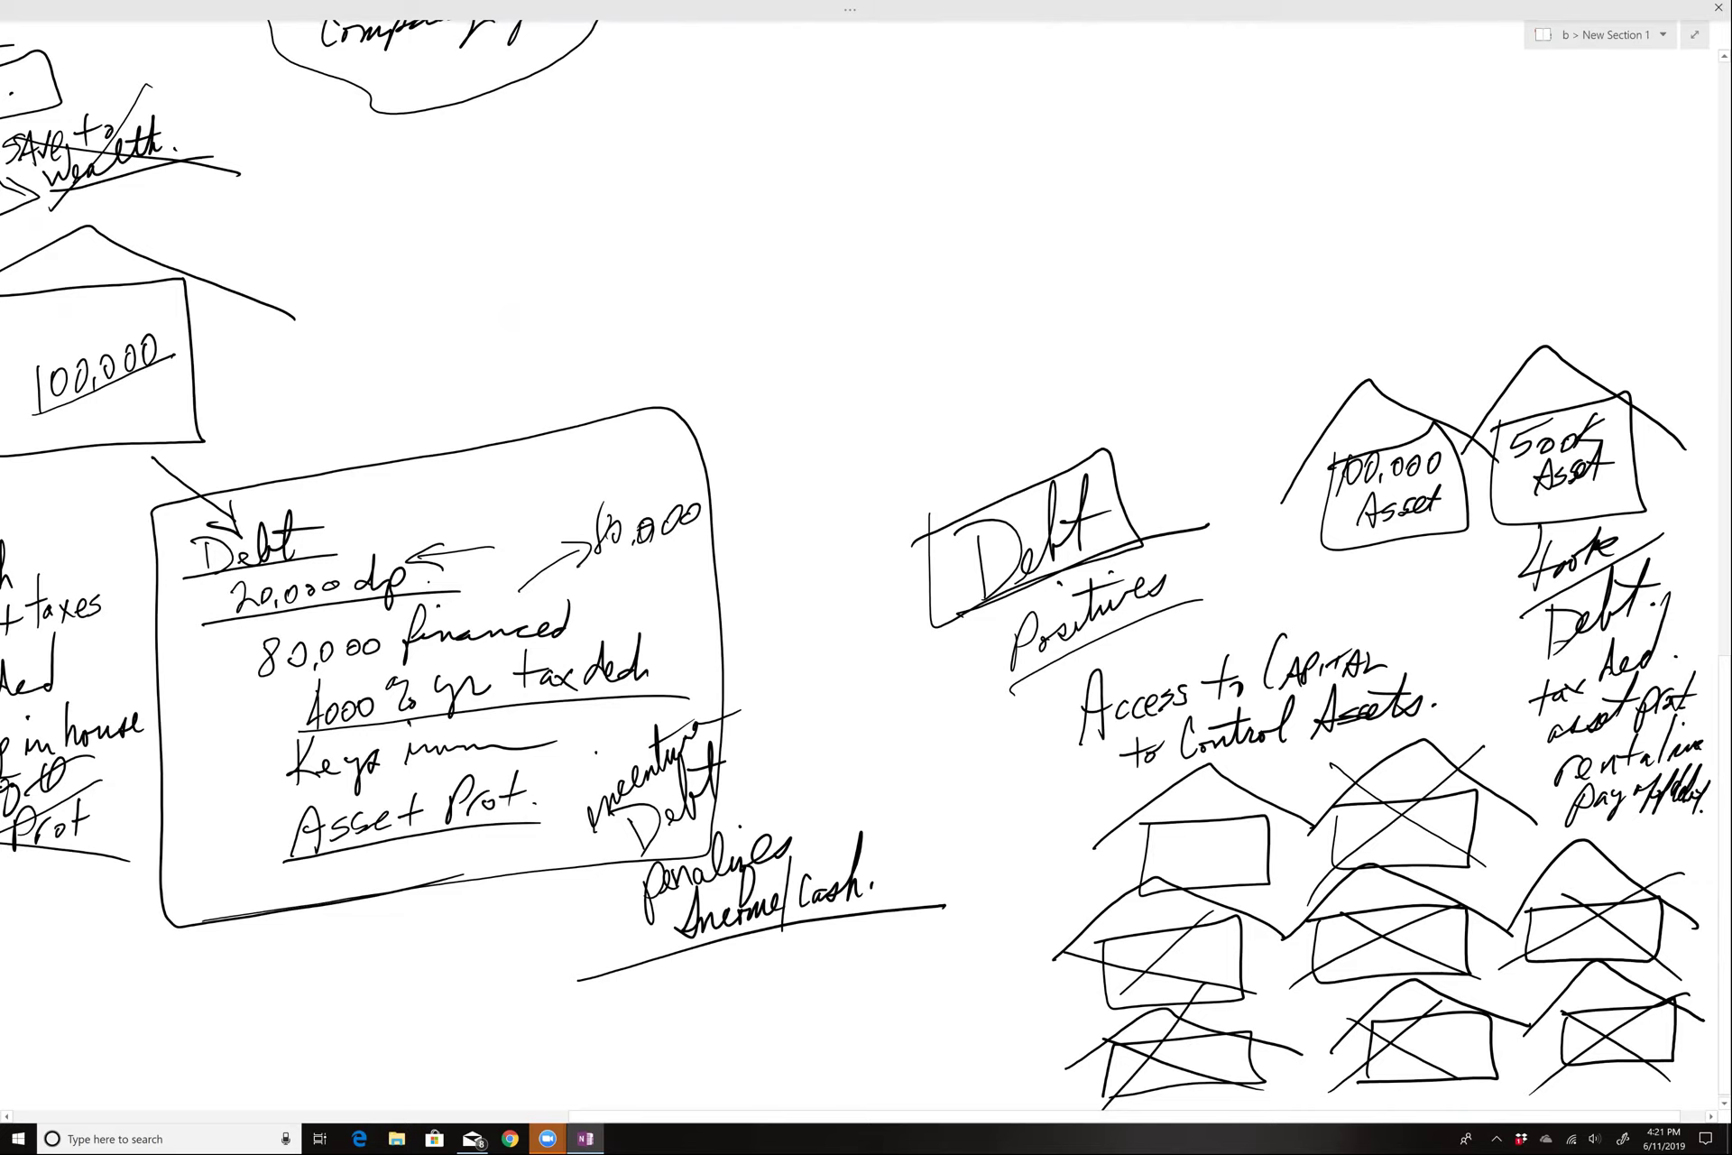
Step: Write '5-10 yrs' with '50% DP.' beneath it in the blank area above the houses
scroll(867, 578, down, 5)
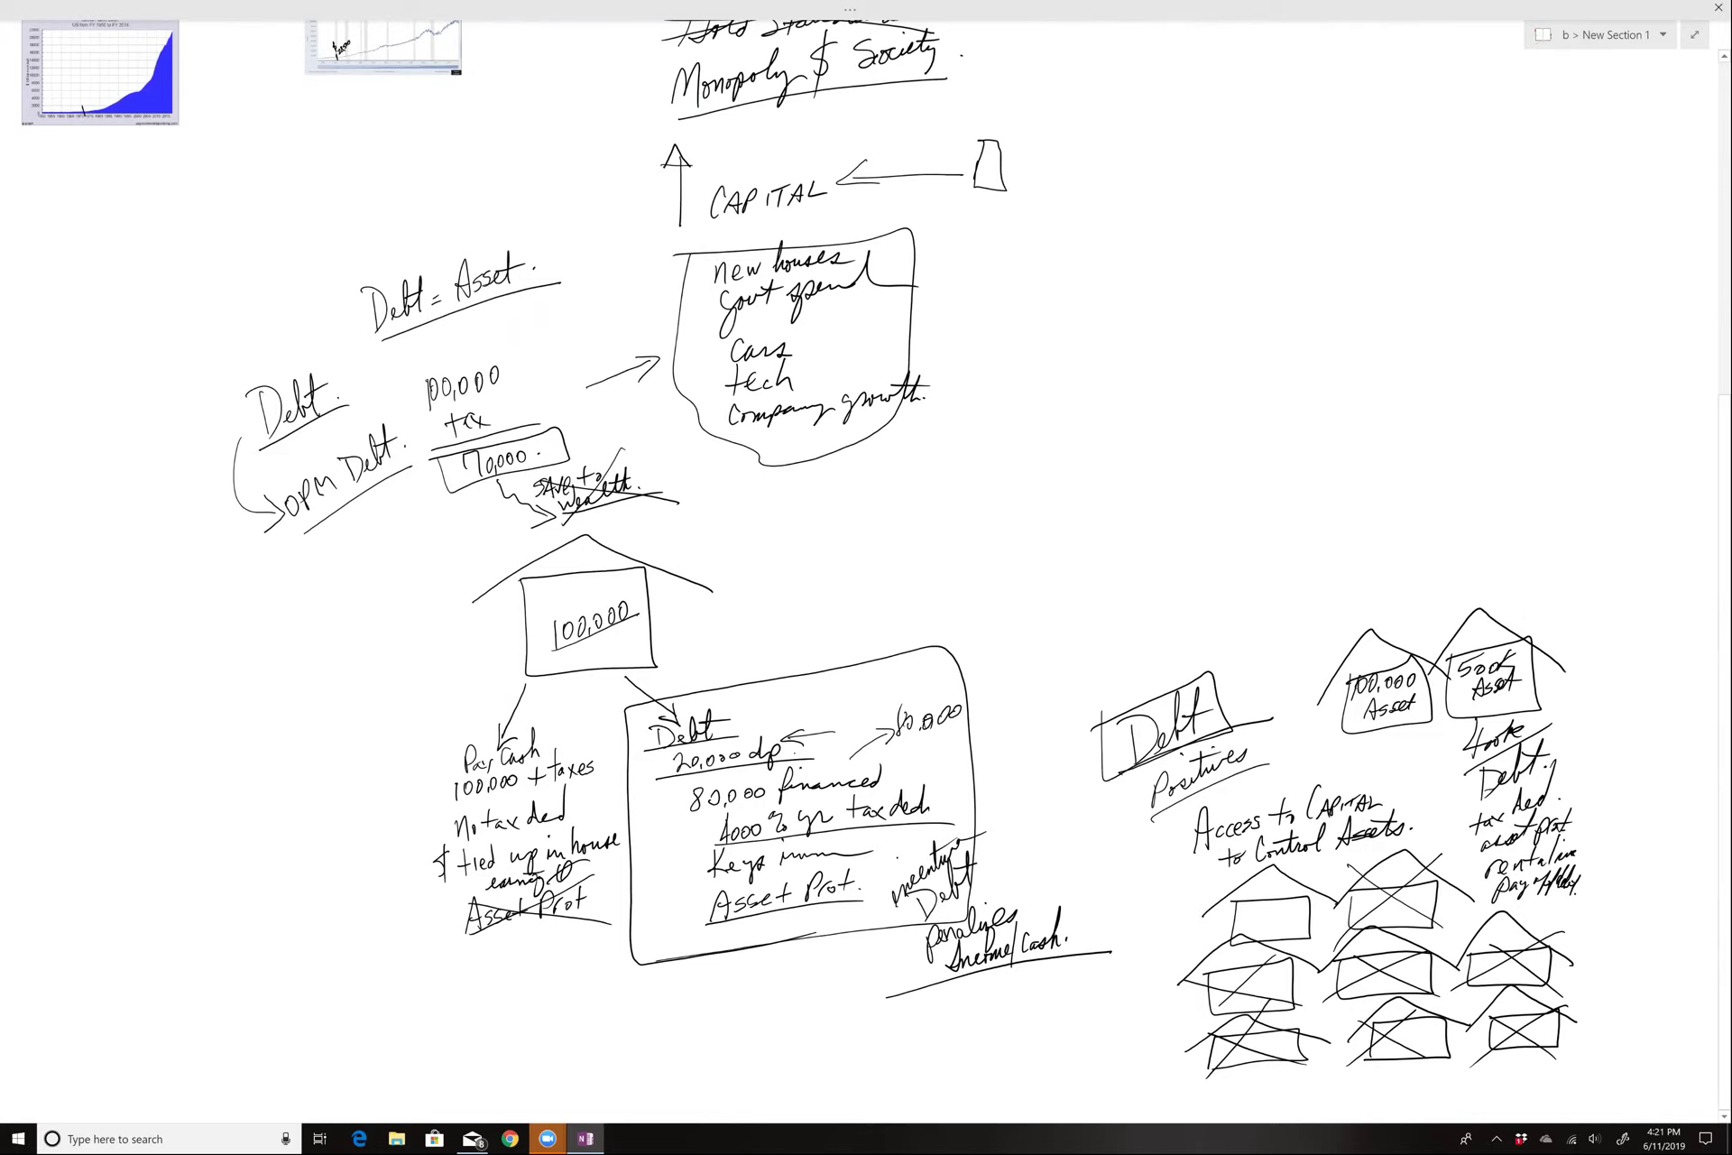
drag(1194, 398, 1174, 437)
mouse_move(1182, 429)
mouse_down()
mouse_move(1218, 430)
mouse_move(1234, 403)
mouse_move(1262, 424)
mouse_move(1308, 370)
mouse_move(1319, 381)
mouse_move(1203, 459)
mouse_move(1200, 481)
mouse_move(1229, 457)
mouse_move(1245, 486)
mouse_up()
drag(1256, 459, 1261, 460)
mouse_move(1272, 432)
mouse_down()
mouse_move(1270, 465)
mouse_move(1315, 447)
mouse_up()
mouse_move(1319, 404)
mouse_down()
mouse_move(1345, 407)
mouse_move(1324, 424)
mouse_up()
click(1358, 430)
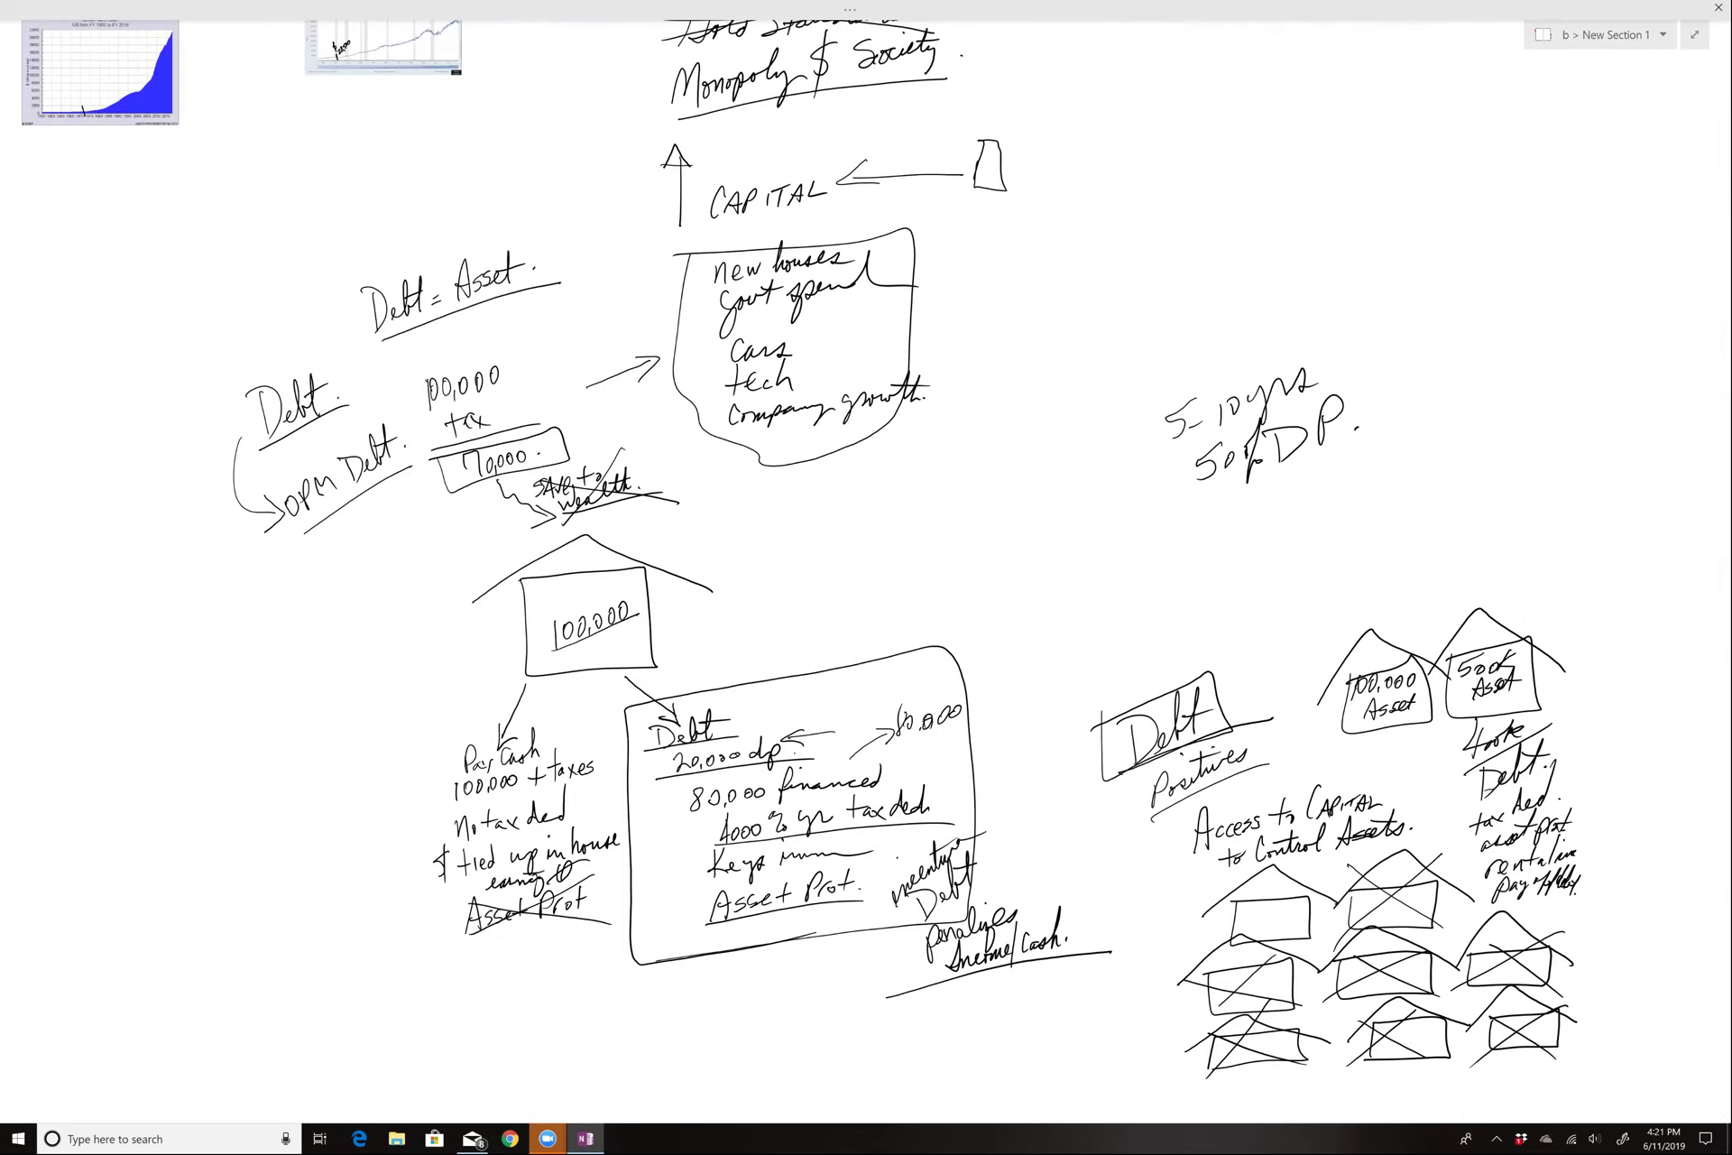
scroll(866, 577, right, 5)
scroll(866, 577, down, 1)
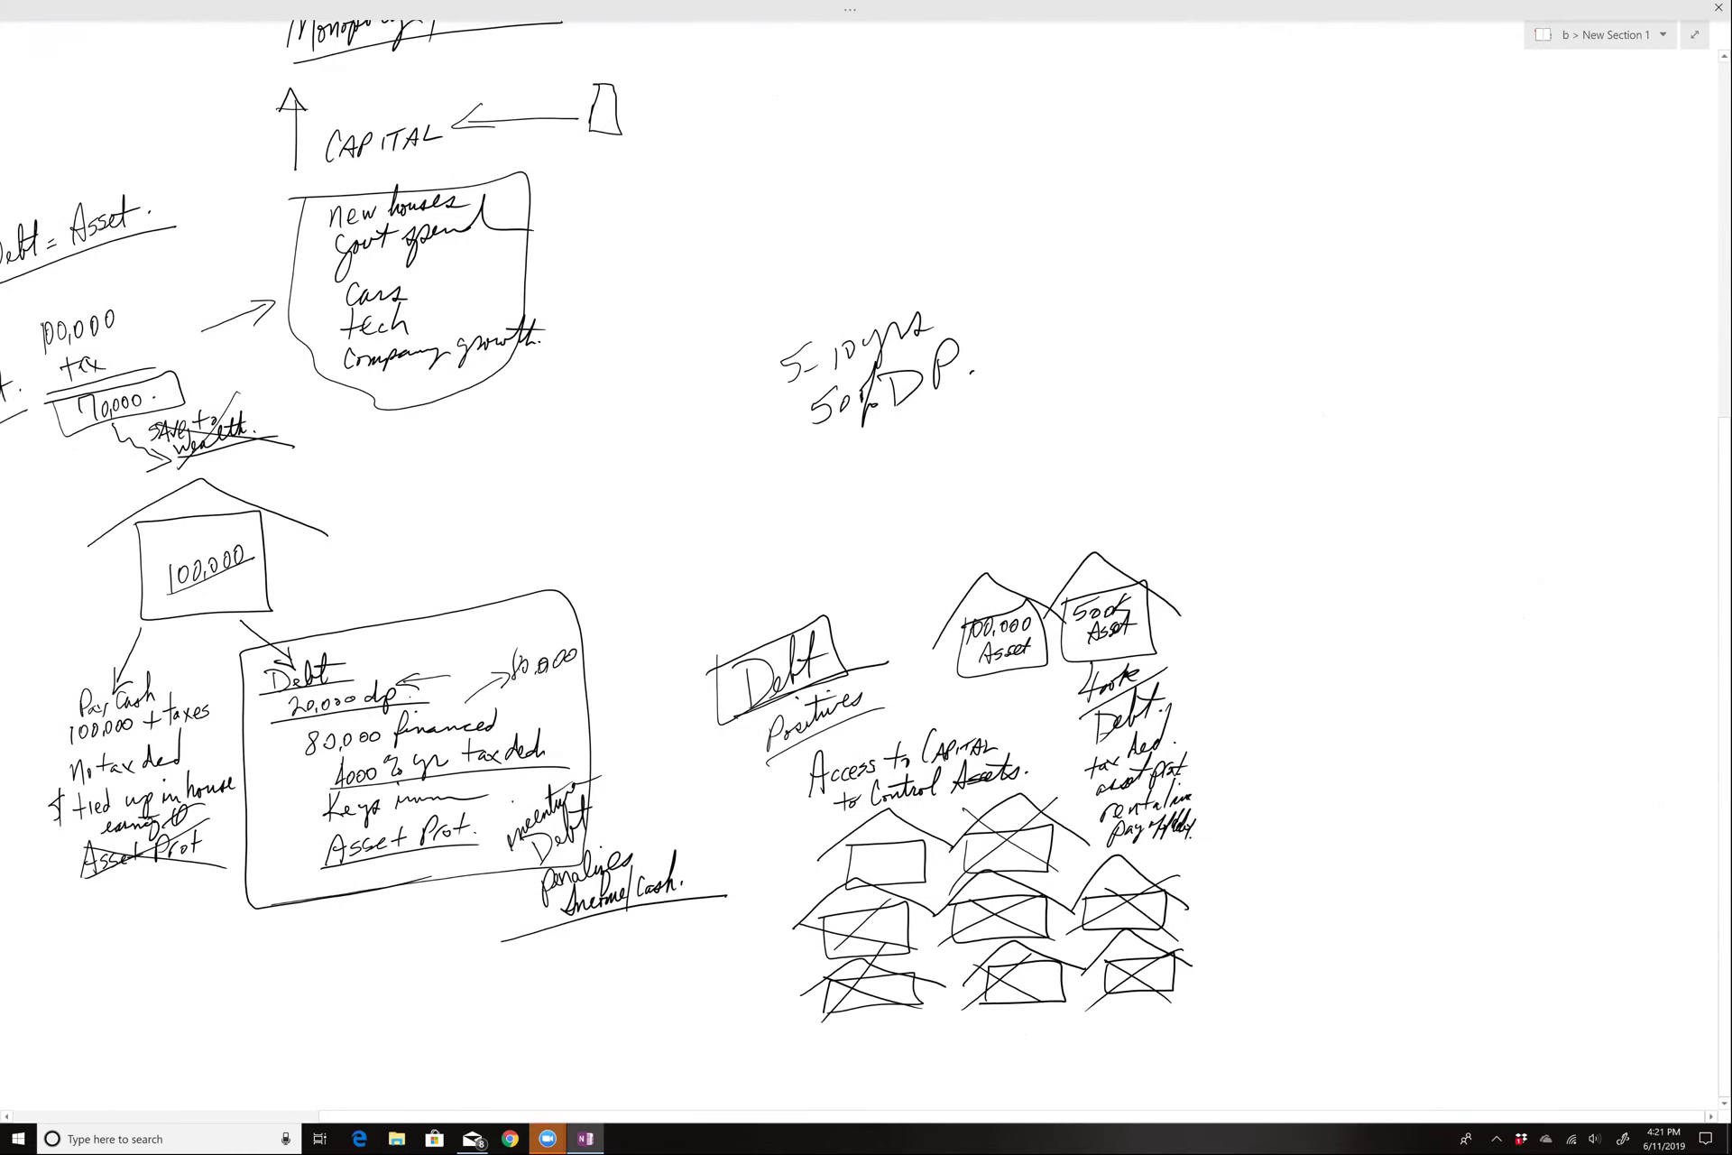
Step: Write 'Debt is the fuel of Growth.' with 'fuel' underlined
mouse_move(1194, 417)
mouse_down()
mouse_move(1198, 468)
mouse_move(1238, 415)
mouse_move(1263, 438)
mouse_up()
mouse_move(1247, 415)
mouse_down()
mouse_move(1276, 399)
mouse_move(1286, 428)
mouse_up()
mouse_move(1297, 413)
mouse_down()
mouse_move(1311, 378)
mouse_move(1292, 386)
mouse_move(1324, 399)
mouse_up()
drag(1346, 311, 1342, 395)
drag(1344, 379, 1367, 355)
mouse_move(1236, 469)
mouse_down()
mouse_move(1220, 533)
mouse_move(1234, 498)
mouse_move(1270, 509)
mouse_up()
mouse_move(1193, 557)
mouse_down()
mouse_move(1342, 479)
mouse_move(1296, 492)
mouse_move(1306, 510)
mouse_up()
mouse_move(1349, 413)
mouse_down()
mouse_move(1329, 476)
mouse_move(1414, 368)
mouse_move(1409, 426)
mouse_up()
mouse_move(1431, 379)
mouse_down()
mouse_move(1423, 406)
mouse_move(1440, 413)
mouse_up()
drag(1395, 407, 1415, 399)
Step: Write 'Business Assets.' below the growth statement
drag(1271, 568, 1270, 610)
mouse_move(1276, 567)
mouse_down()
mouse_move(1280, 603)
mouse_move(1383, 547)
mouse_move(1448, 536)
mouse_up()
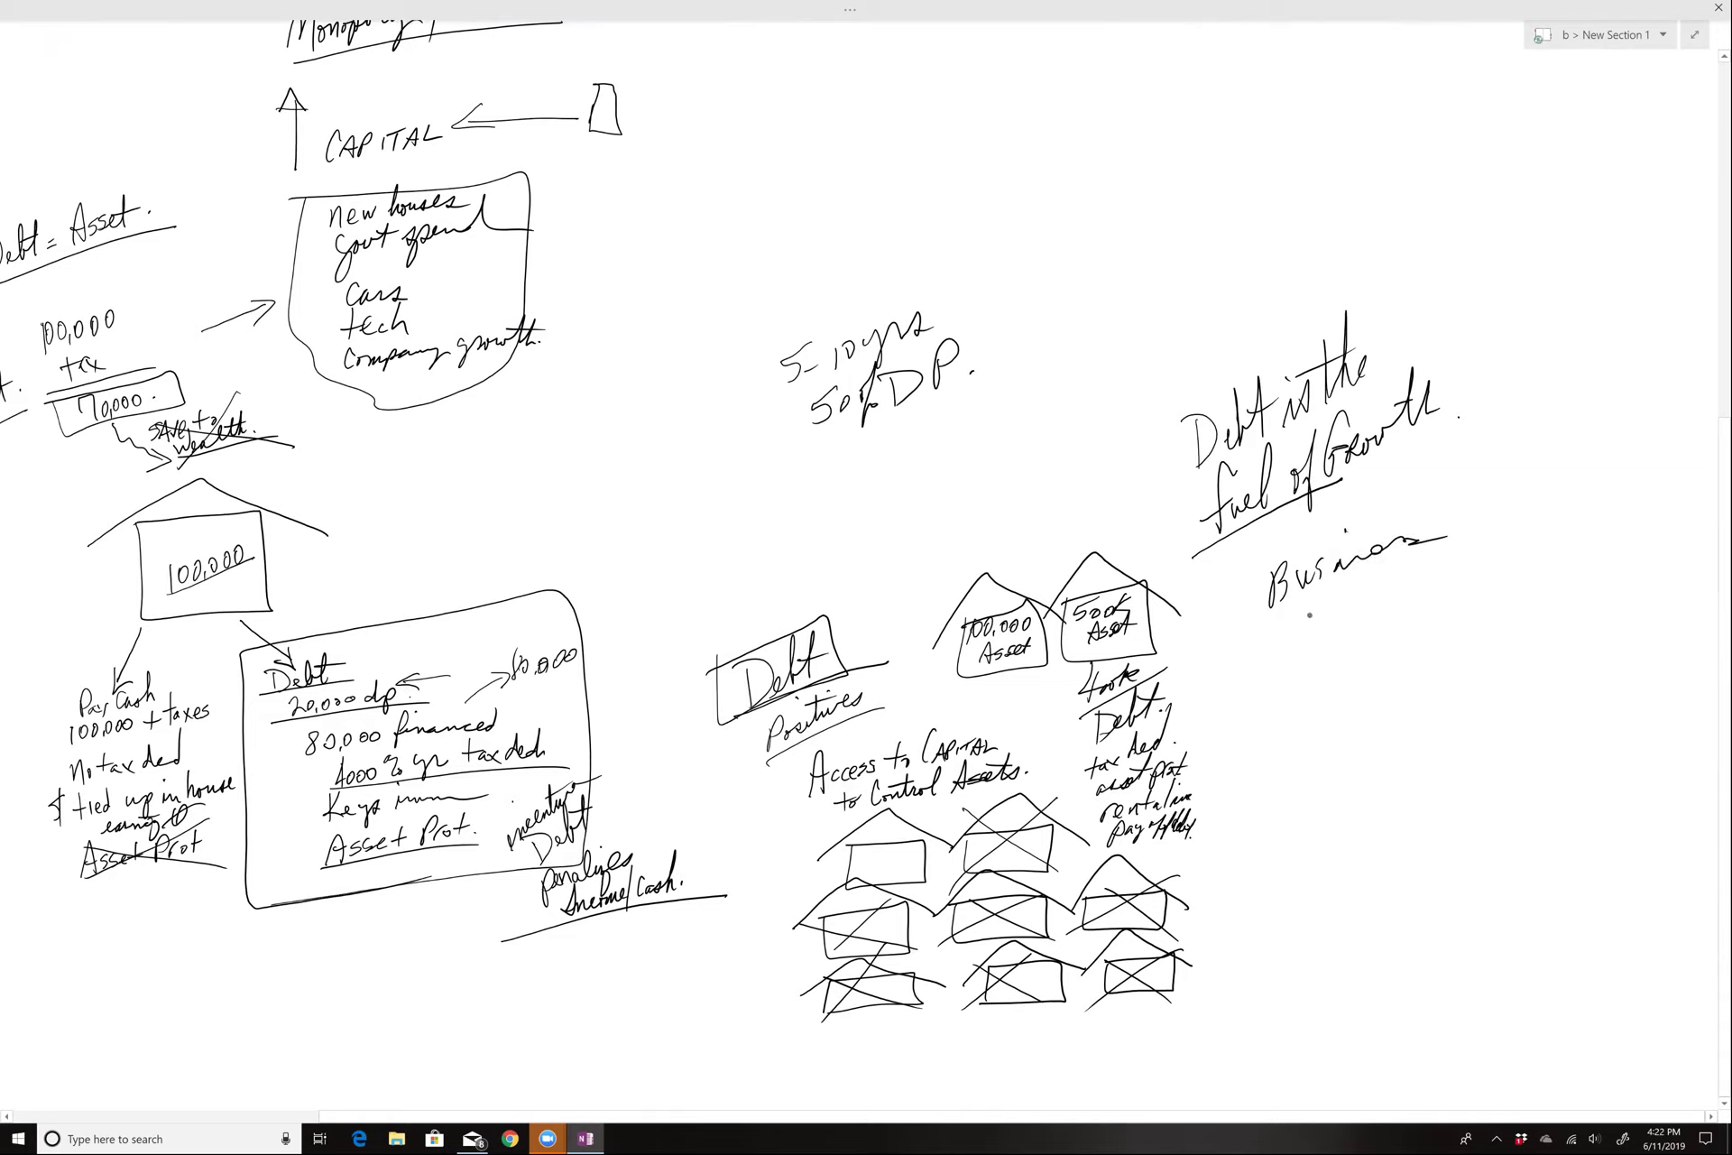
mouse_move(1296, 617)
mouse_down()
mouse_move(1279, 661)
mouse_move(1299, 652)
mouse_up()
mouse_move(1278, 644)
mouse_down()
mouse_move(1321, 632)
mouse_move(1305, 643)
mouse_up()
mouse_move(1332, 611)
mouse_down()
mouse_move(1317, 629)
mouse_move(1344, 623)
mouse_up()
drag(1332, 622, 1363, 614)
click(1394, 611)
Step: Box the 'Business Assets.' note and the grid of crossed-out houses
mouse_move(1241, 575)
mouse_down()
mouse_move(1255, 673)
mouse_move(1474, 510)
mouse_move(1279, 543)
mouse_up()
mouse_move(799, 822)
mouse_down()
mouse_move(798, 1017)
mouse_move(1224, 911)
mouse_move(956, 804)
mouse_move(757, 849)
mouse_up()
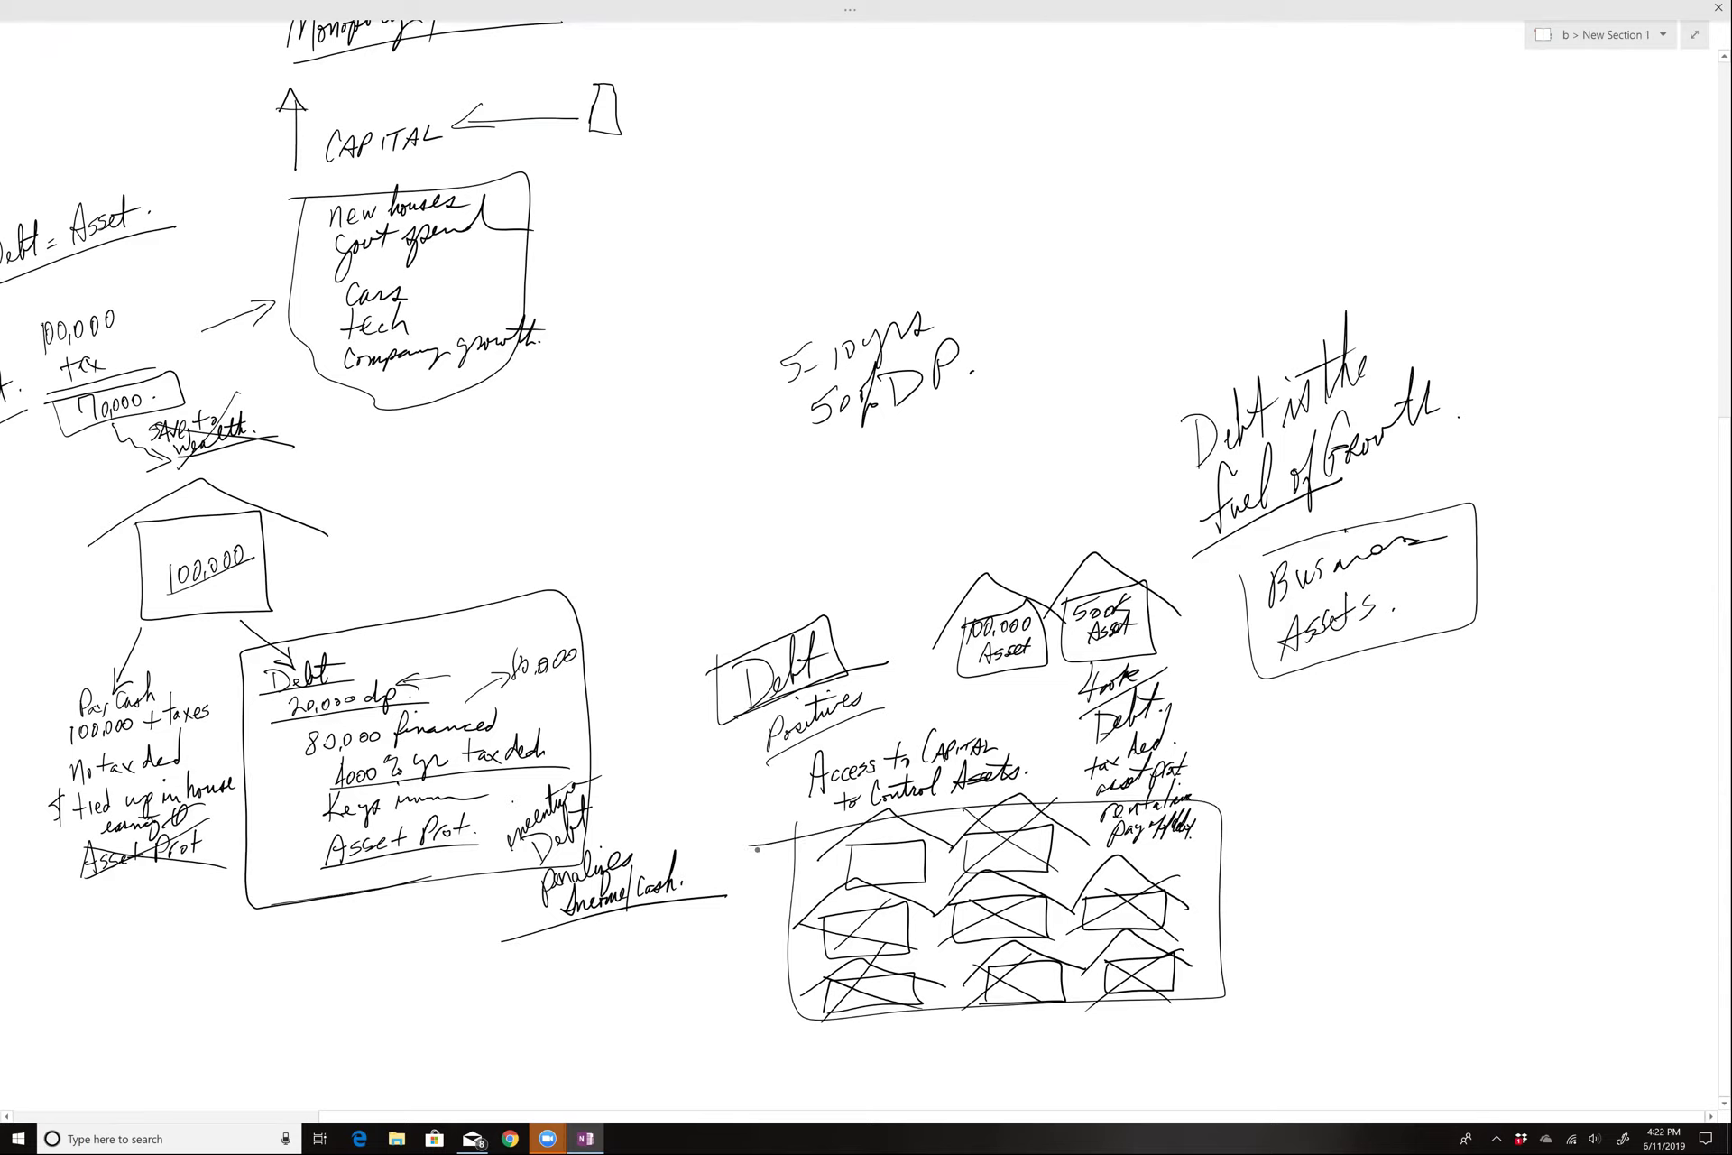
mouse_move(1412, 564)
mouse_down()
mouse_move(1380, 657)
mouse_move(1400, 631)
mouse_up()
drag(866, 578, 599, 501)
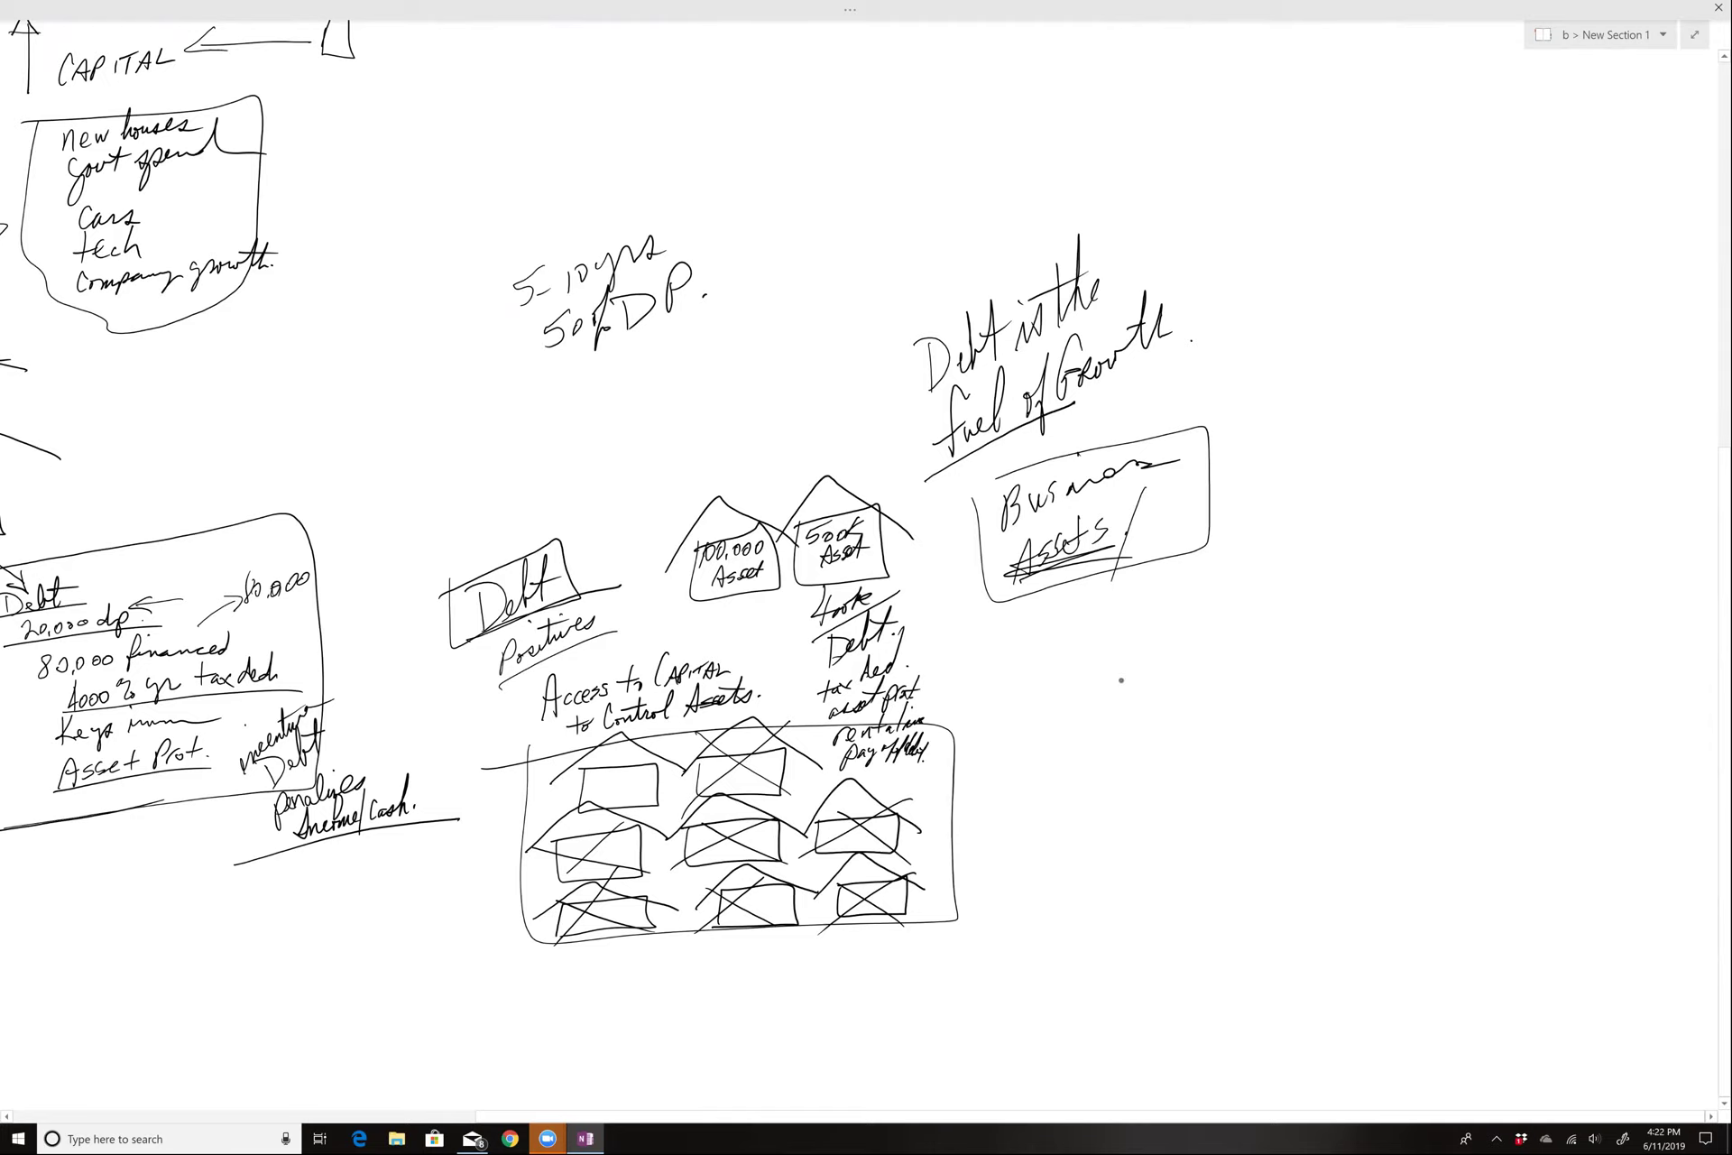
Step: Write 'Income.', 'taxes' and 'Acquire Assets' as a list, underlining each line
drag(1121, 679, 1187, 666)
mouse_move(1213, 660)
mouse_down()
mouse_move(1233, 665)
mouse_move(1173, 713)
mouse_move(1225, 713)
mouse_move(1170, 746)
mouse_move(1164, 787)
mouse_move(1292, 765)
mouse_move(1383, 711)
mouse_move(1389, 738)
mouse_up()
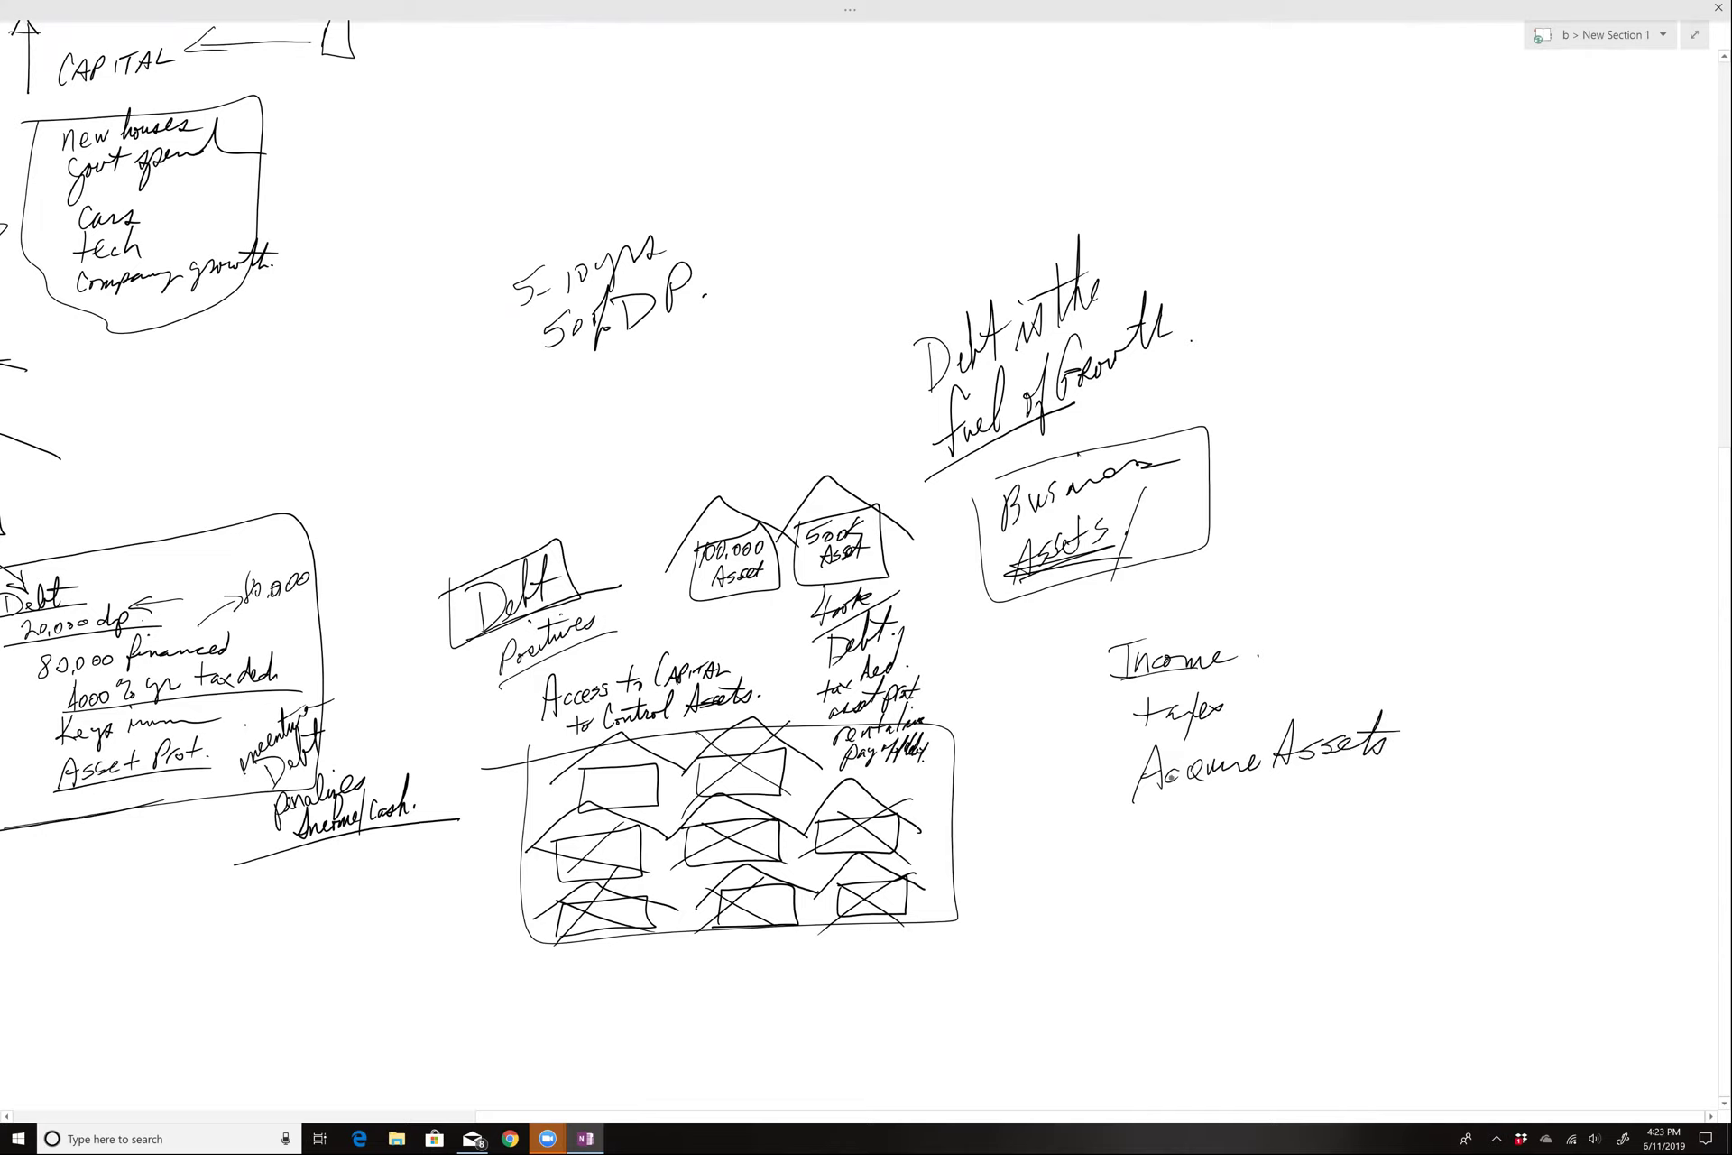
drag(1133, 814, 1392, 779)
drag(1119, 745, 1230, 729)
drag(1097, 691, 1275, 668)
Step: Draw a large curve beside the Income list and write '95% Programmed to' right of it
scroll(866, 578, right, 10)
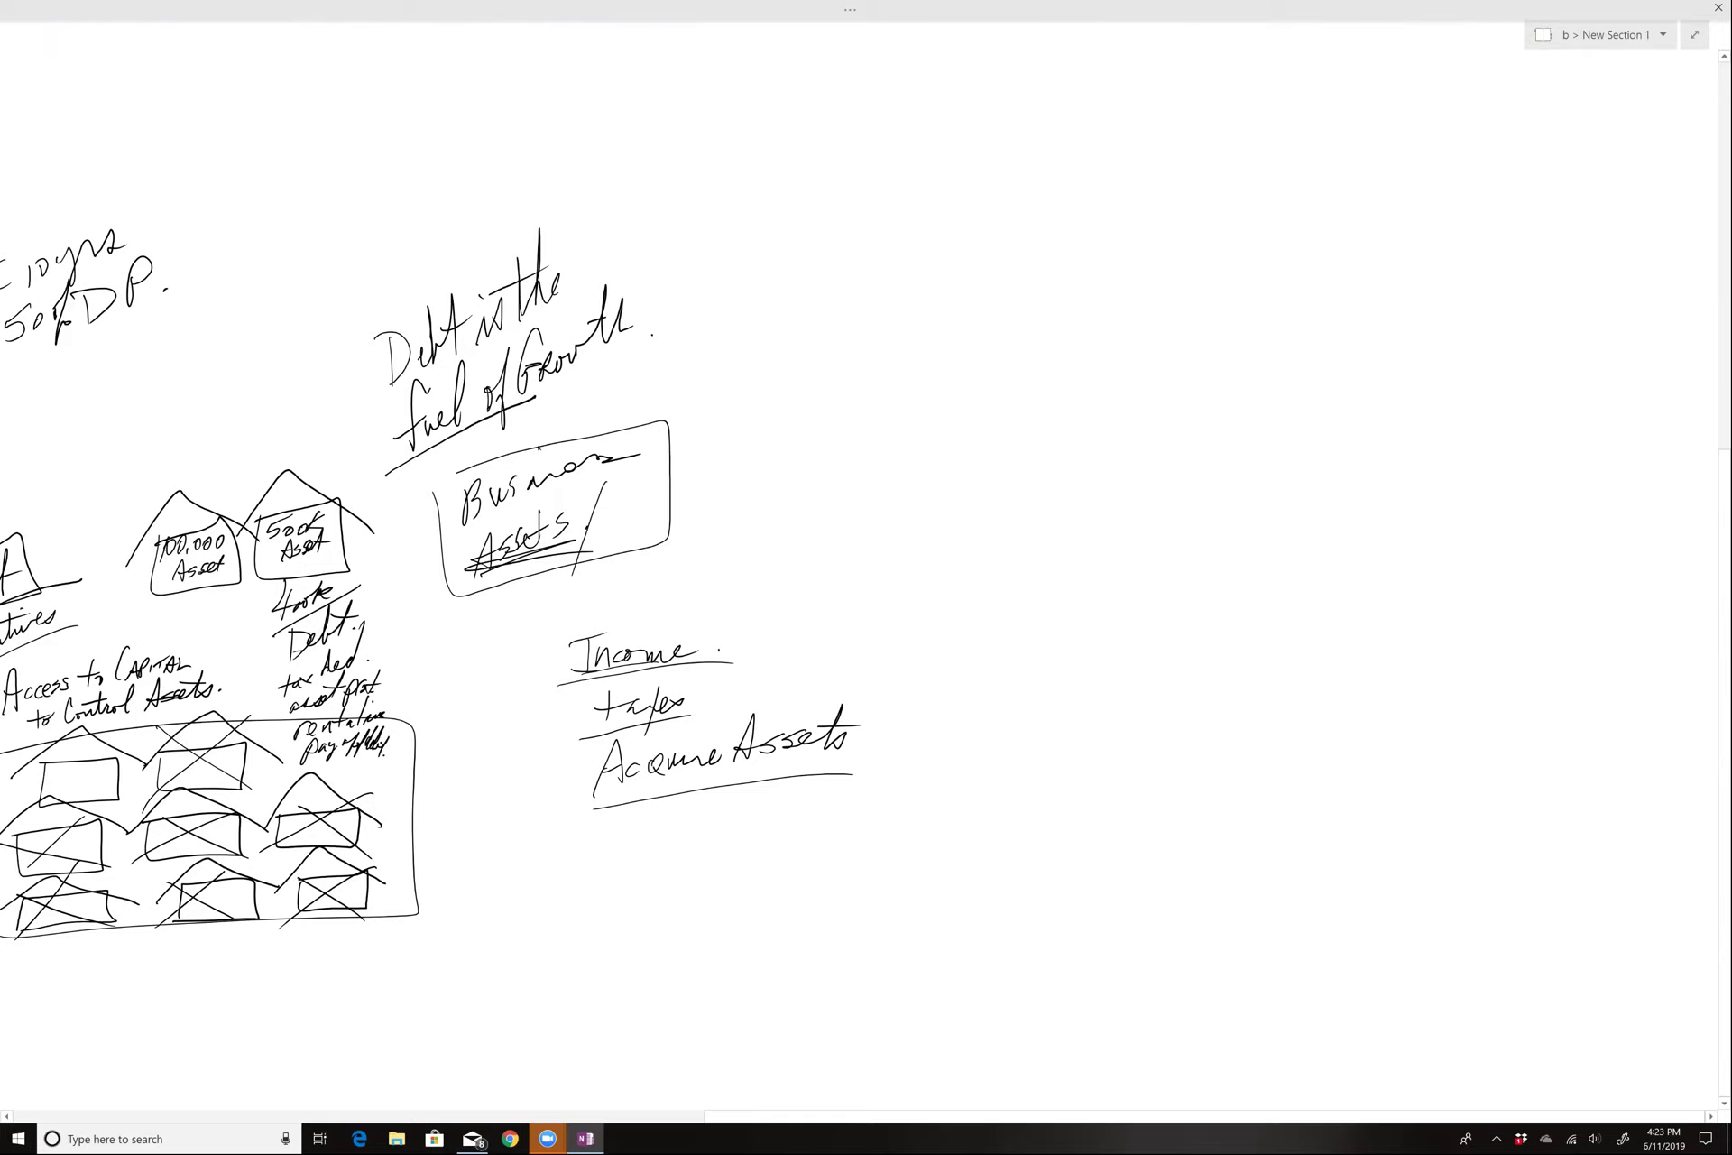
mouse_move(734, 589)
mouse_down()
mouse_move(771, 587)
mouse_move(812, 893)
mouse_move(795, 908)
mouse_up()
drag(1004, 672, 1006, 726)
mouse_move(1018, 672)
mouse_down()
mouse_move(1047, 652)
mouse_move(1022, 708)
mouse_up()
mouse_move(1048, 668)
mouse_down()
mouse_move(1057, 651)
mouse_move(1063, 693)
mouse_move(1091, 666)
mouse_up()
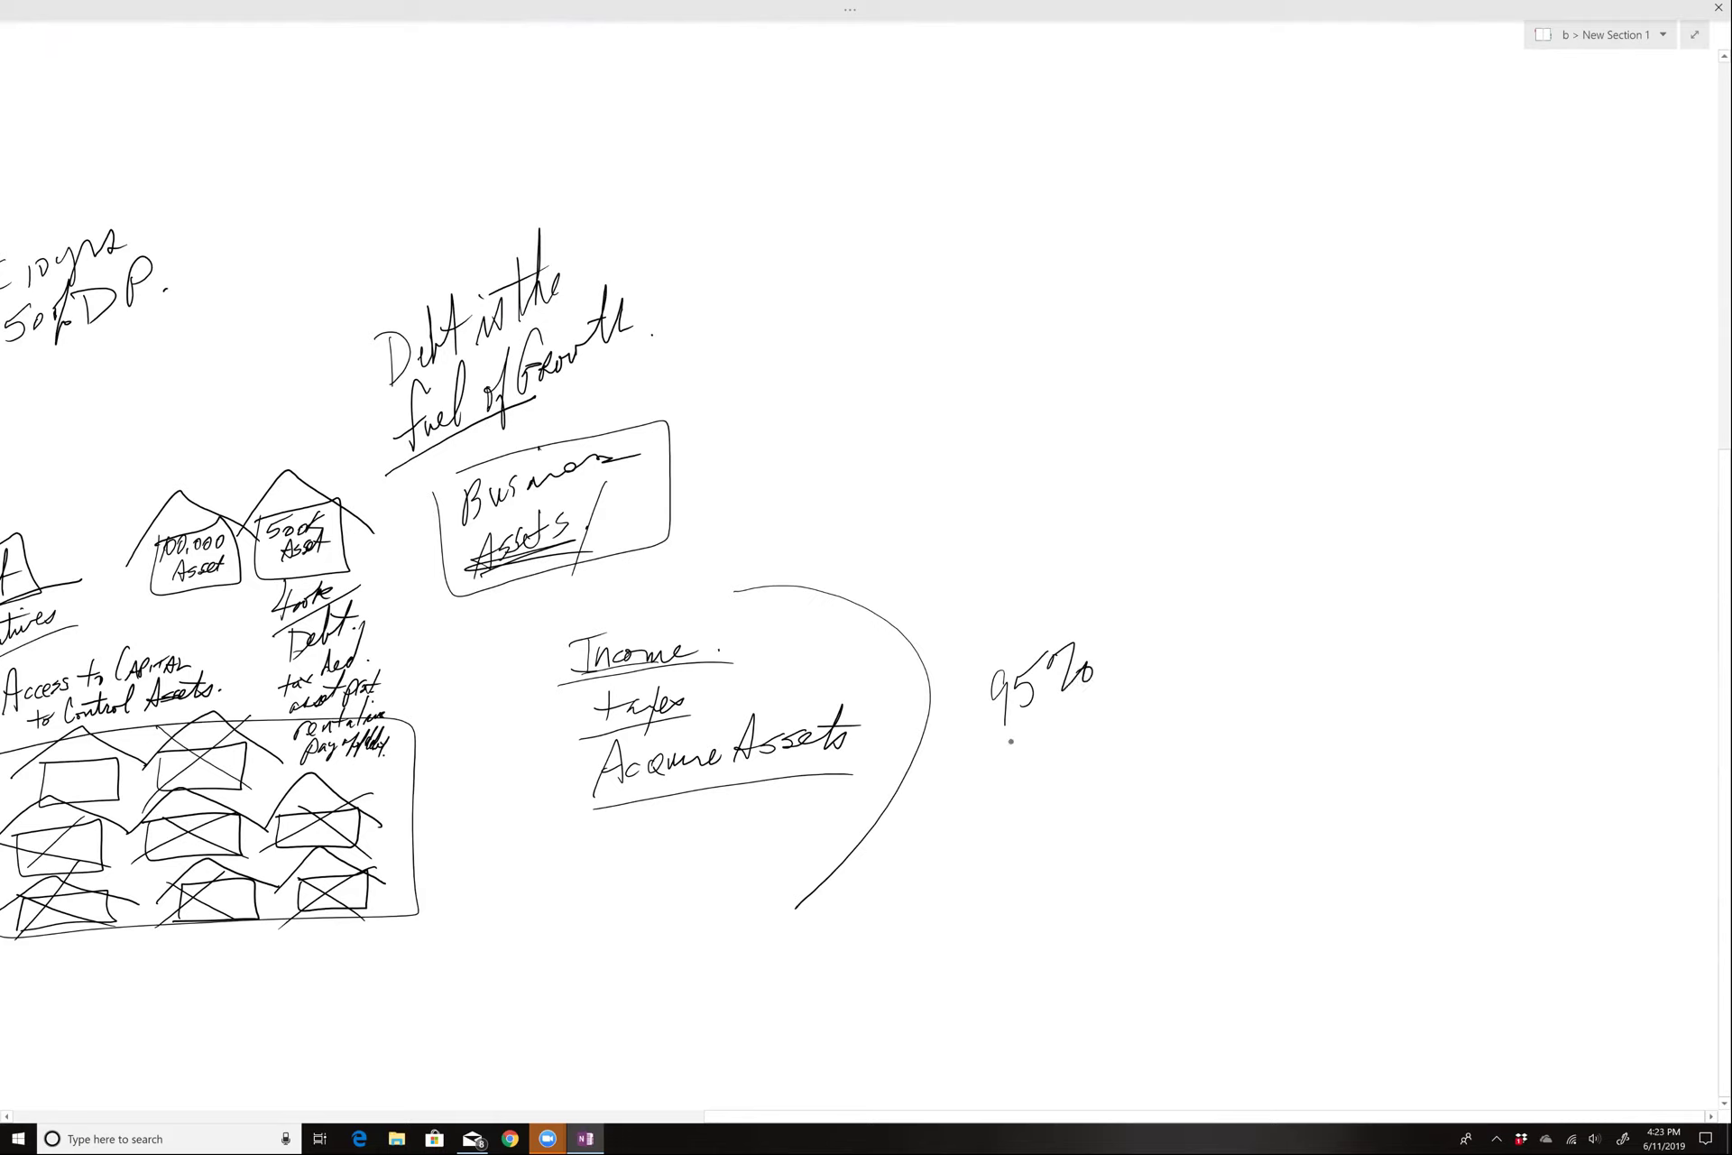
mouse_move(1005, 749)
mouse_down()
mouse_move(998, 788)
mouse_move(1017, 731)
mouse_up()
mouse_move(1024, 759)
mouse_down()
mouse_move(1040, 733)
mouse_move(1064, 773)
mouse_move(1088, 721)
mouse_move(1209, 657)
mouse_move(1220, 592)
mouse_move(1043, 823)
mouse_move(1056, 794)
mouse_up()
mouse_move(1065, 788)
mouse_down()
mouse_move(1160, 721)
mouse_move(1214, 713)
mouse_move(1276, 655)
mouse_up()
Step: Complete the note with 'view Debt as BAD', underline it, and draw an empty box beside it
mouse_move(1063, 840)
mouse_down()
mouse_move(1052, 862)
mouse_move(1070, 839)
mouse_up()
mouse_move(1088, 821)
mouse_down()
mouse_move(1090, 855)
mouse_move(1101, 837)
mouse_up()
mouse_move(1122, 762)
mouse_down()
mouse_move(1119, 829)
mouse_move(1173, 808)
mouse_move(1182, 774)
mouse_move(1155, 789)
mouse_up()
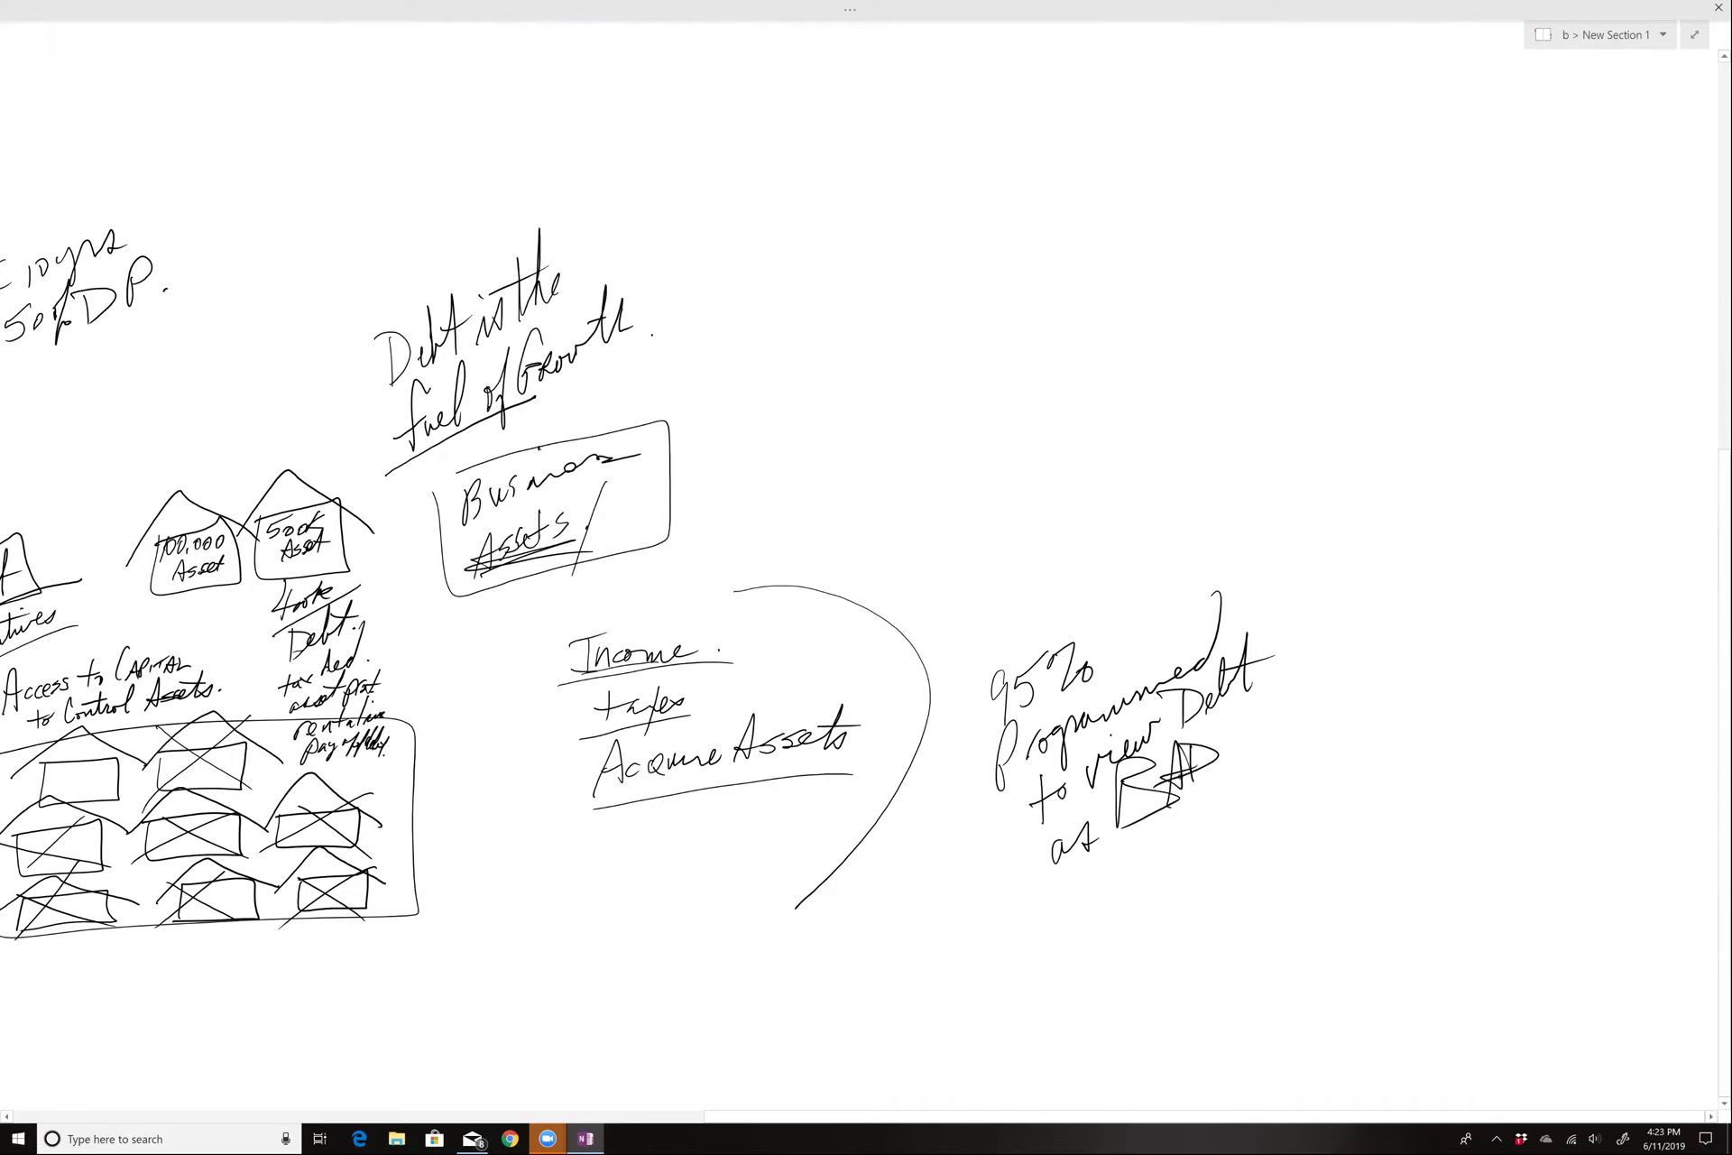
scroll(631, 578, right, 5)
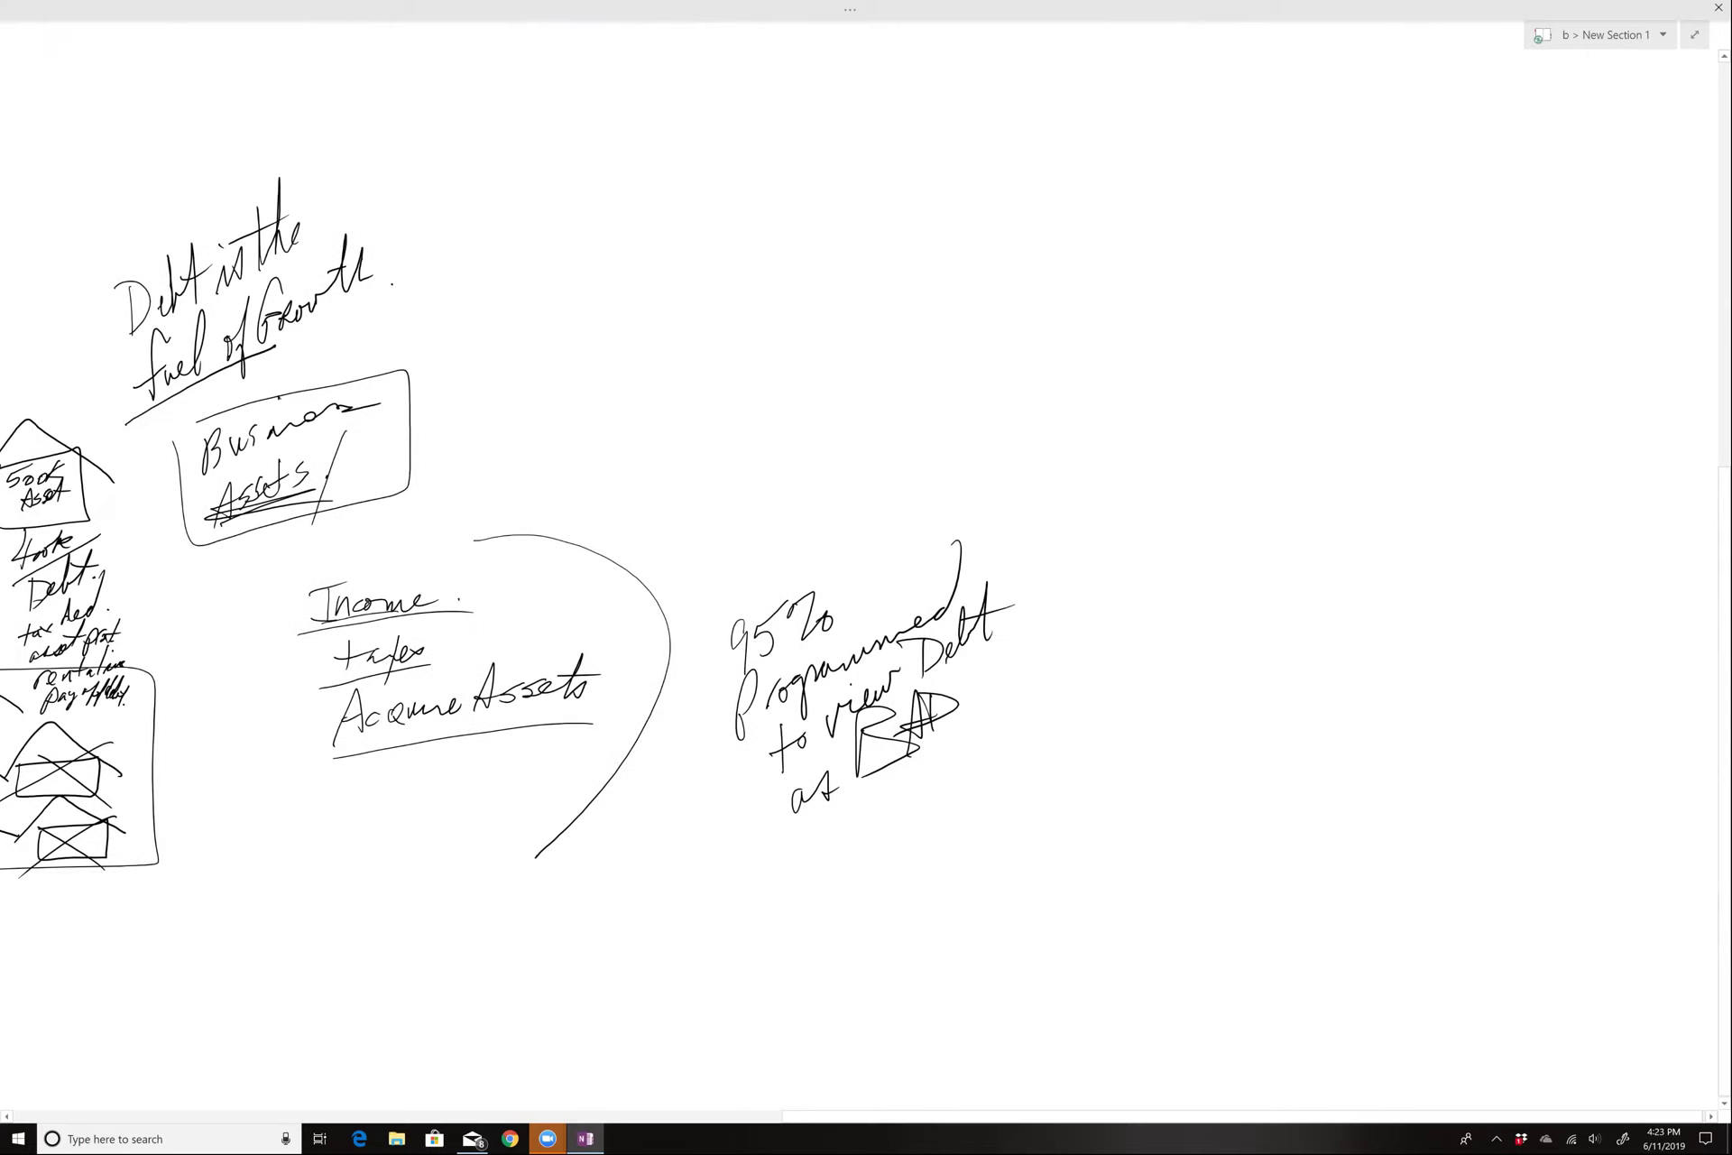
drag(791, 835, 978, 749)
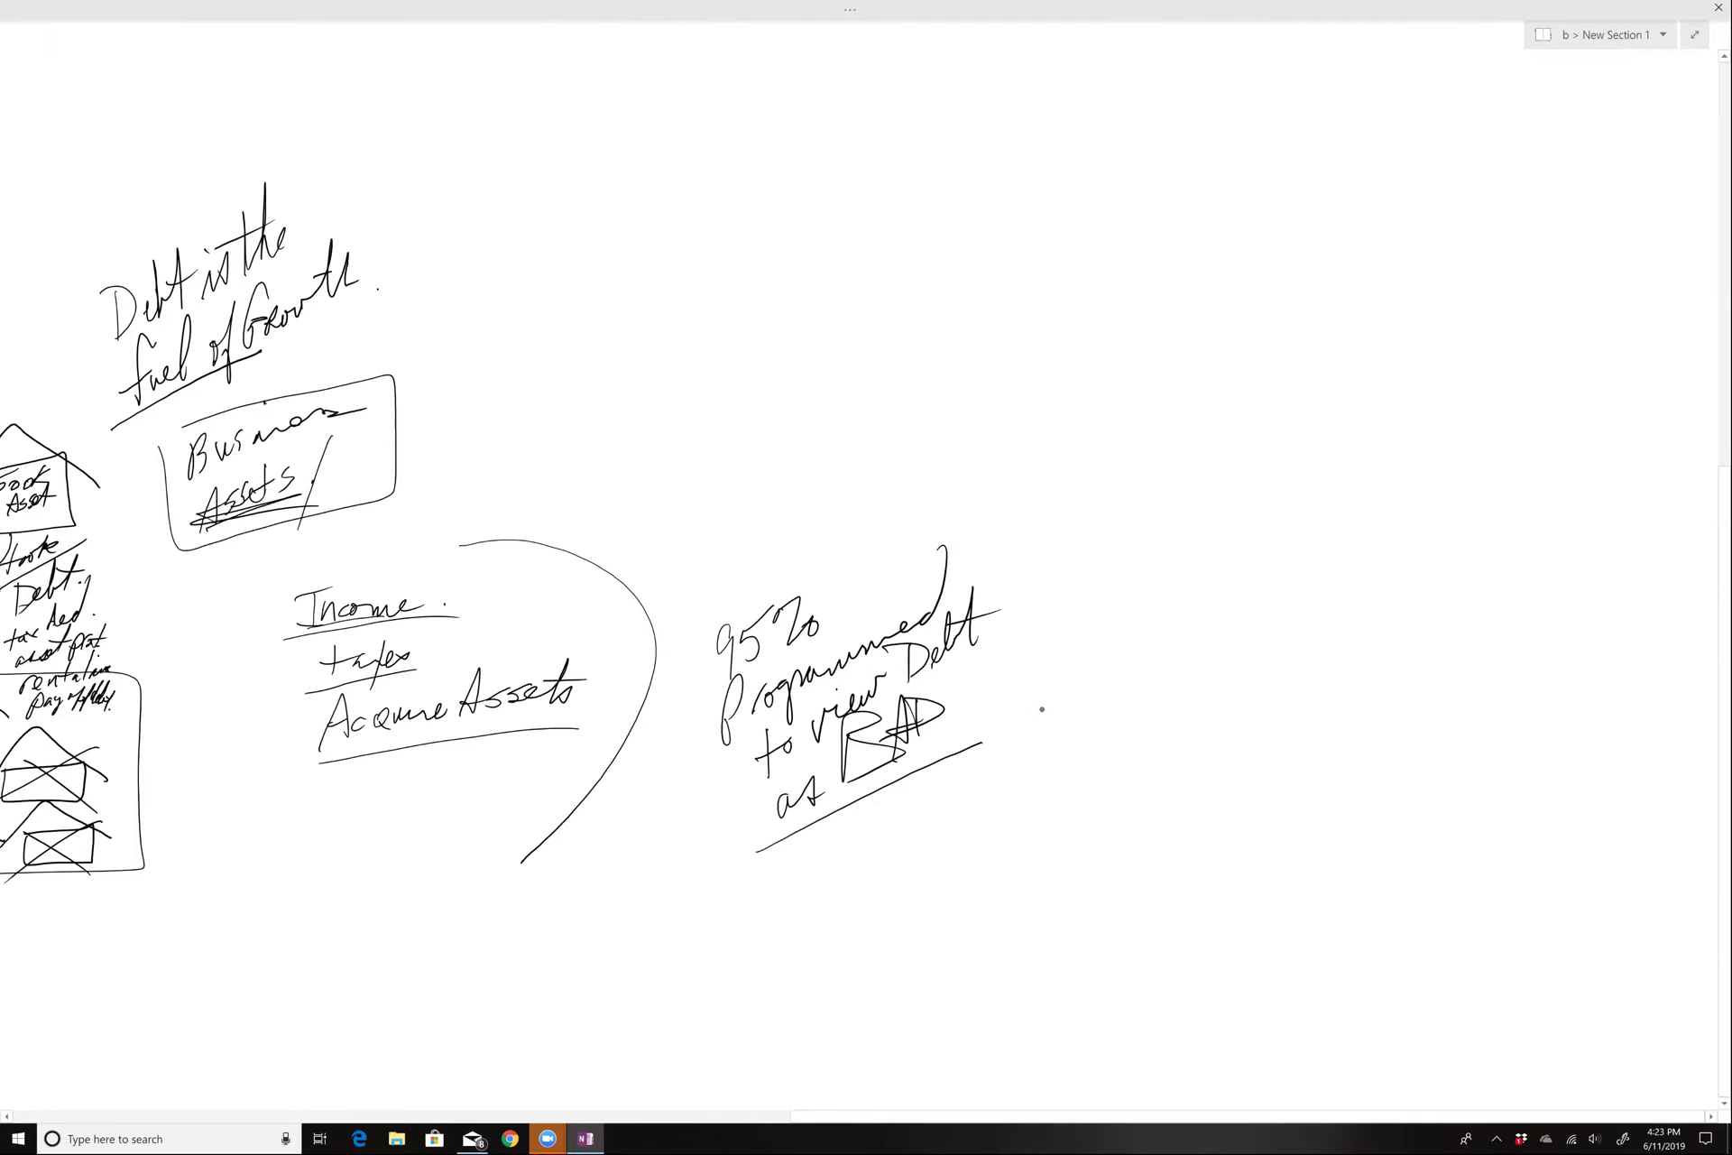
mouse_move(1044, 665)
mouse_down()
mouse_move(1045, 809)
mouse_move(1300, 782)
mouse_move(1054, 661)
mouse_up()
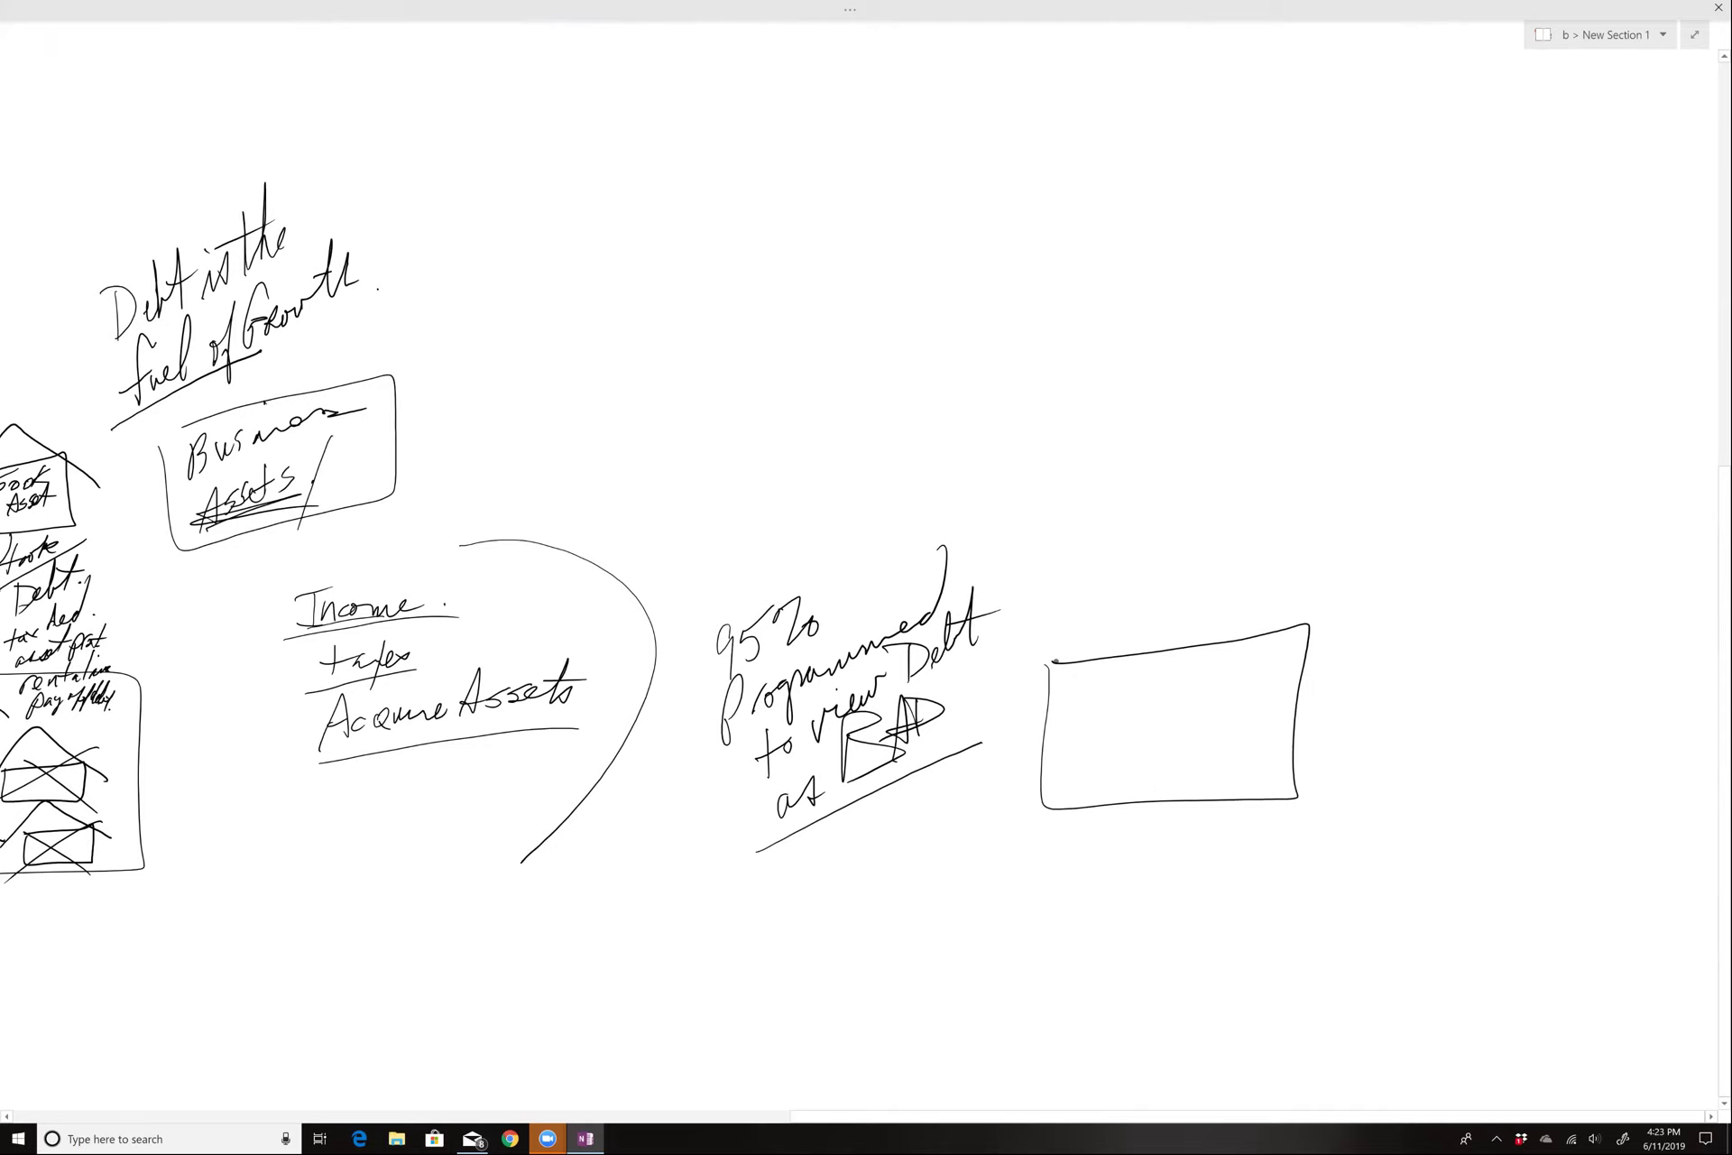
Step: Draw boxes around 'Acquire Assets' and 'Income'
scroll(691, 650, left, 3)
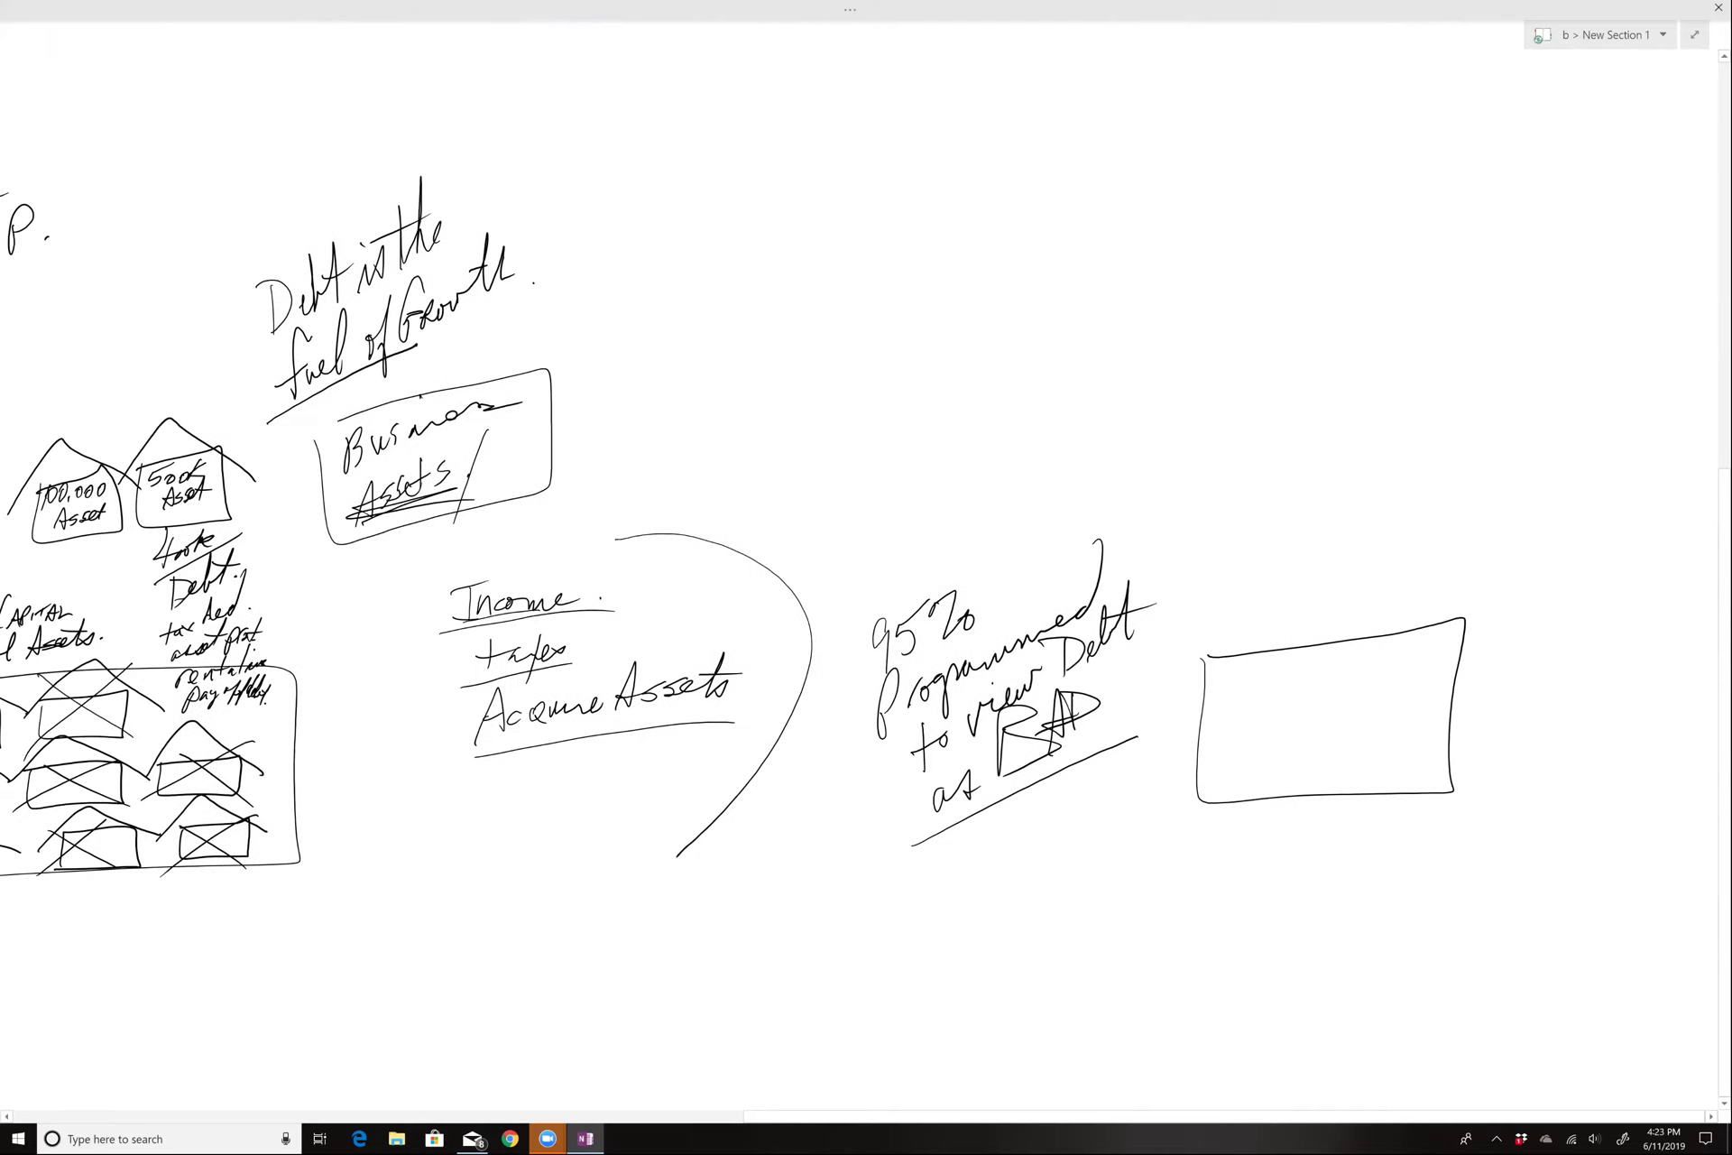
mouse_move(463, 693)
mouse_down()
mouse_move(655, 729)
mouse_move(740, 642)
mouse_move(433, 708)
mouse_up()
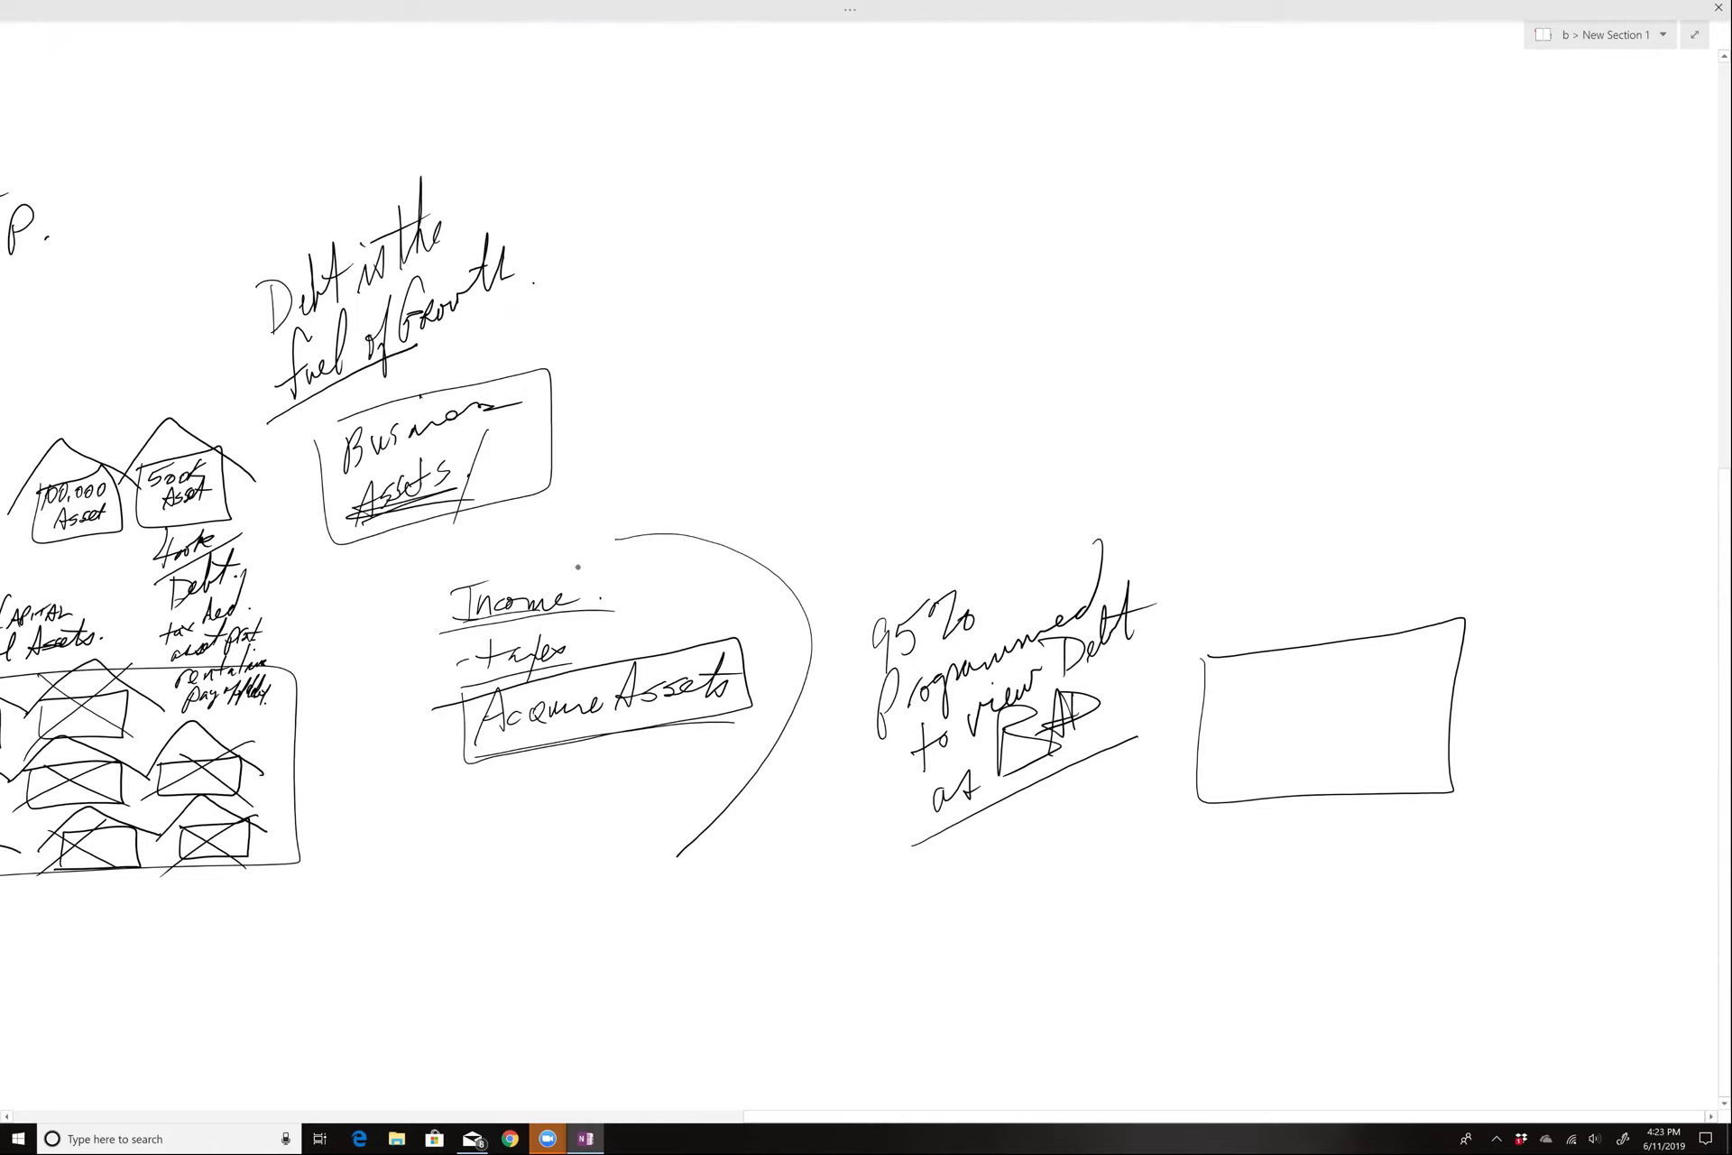
mouse_move(437, 584)
mouse_down()
mouse_move(619, 605)
mouse_move(452, 554)
mouse_move(432, 581)
mouse_up()
Step: Write an outlined '95%' in the empty box, double-box 'BAD', and add an upward curved arrow
scroll(733, 650, right, 5)
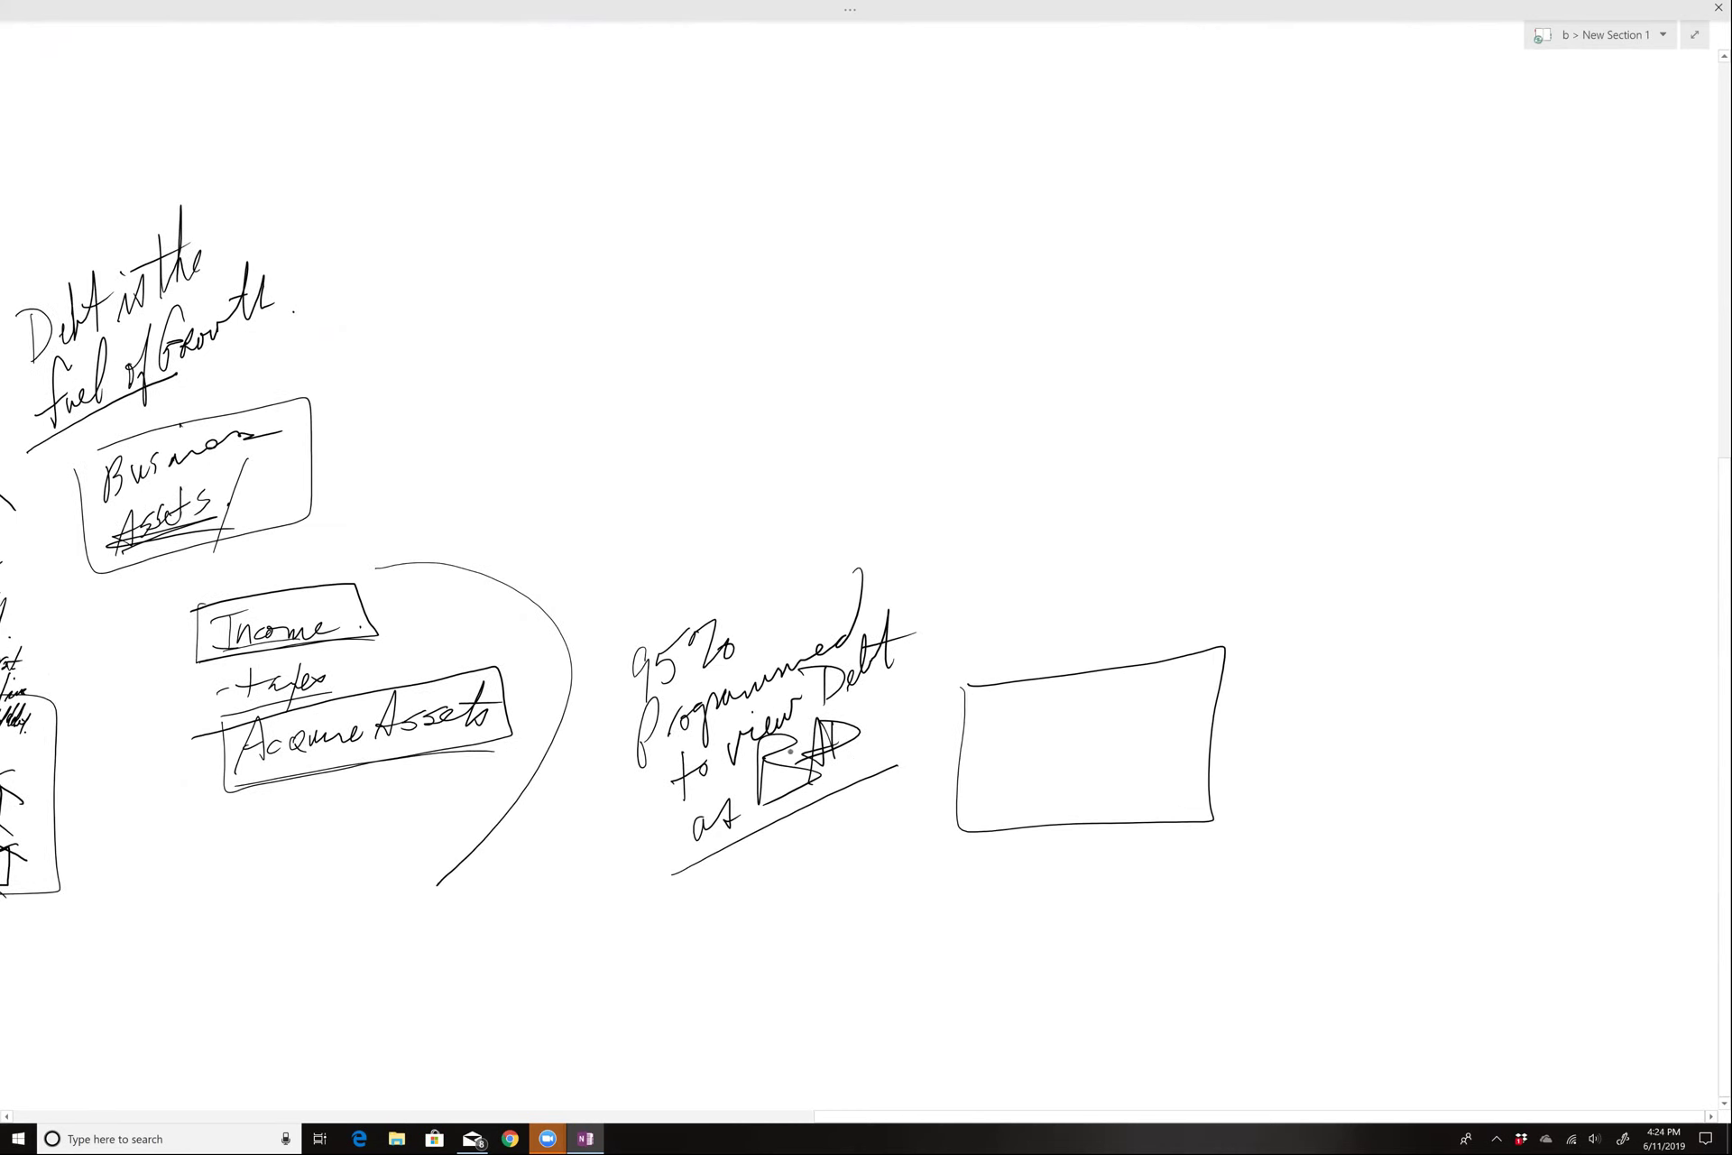
mouse_move(1065, 758)
mouse_down()
mouse_move(1066, 781)
mouse_move(1110, 744)
mouse_move(1095, 773)
mouse_up()
mouse_move(1111, 745)
mouse_down()
mouse_move(1124, 733)
mouse_move(1127, 759)
mouse_up()
mouse_move(742, 751)
mouse_down()
mouse_move(882, 773)
mouse_move(769, 738)
mouse_move(524, 822)
mouse_up()
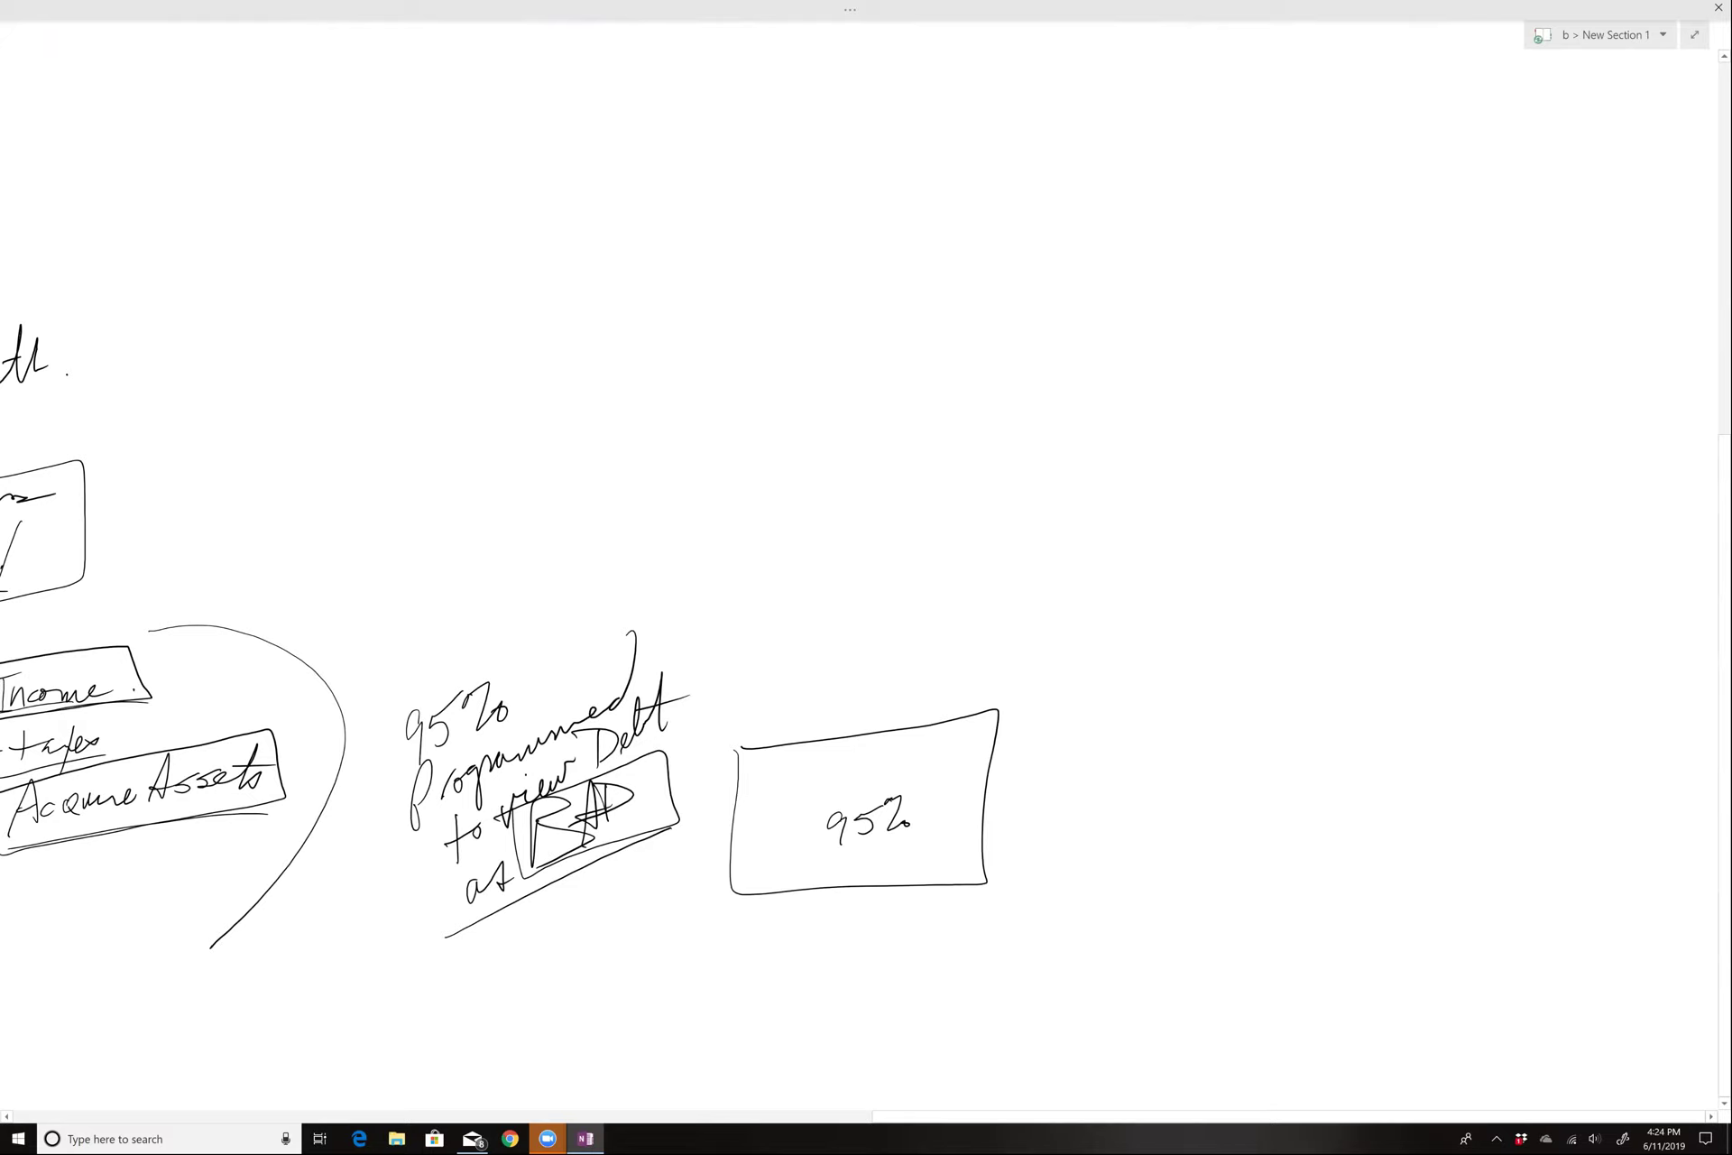
mouse_move(747, 629)
mouse_down()
mouse_move(817, 585)
mouse_move(851, 511)
mouse_move(863, 536)
mouse_up()
mouse_move(495, 801)
mouse_down()
mouse_move(617, 832)
mouse_move(595, 754)
mouse_move(494, 801)
mouse_up()
mouse_move(808, 791)
mouse_down()
mouse_move(949, 838)
mouse_move(784, 787)
mouse_up()
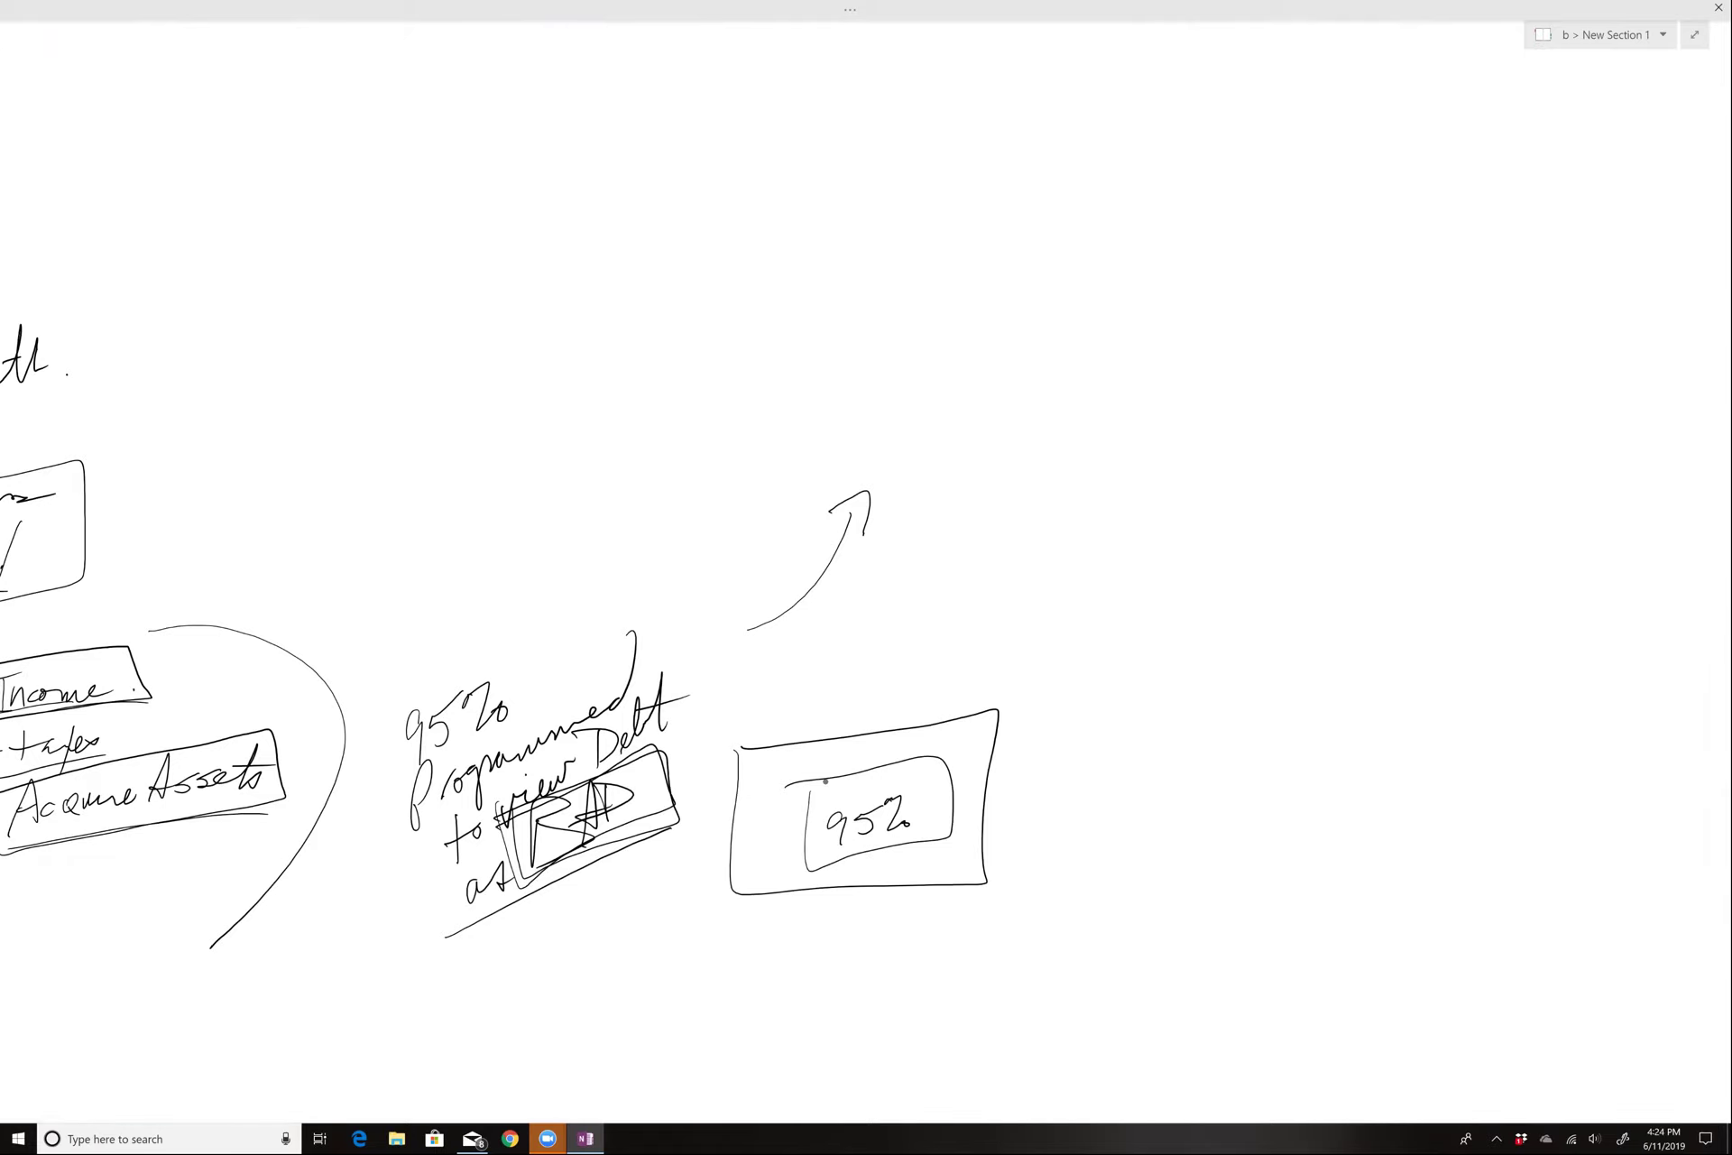
scroll(866, 587, left, 6)
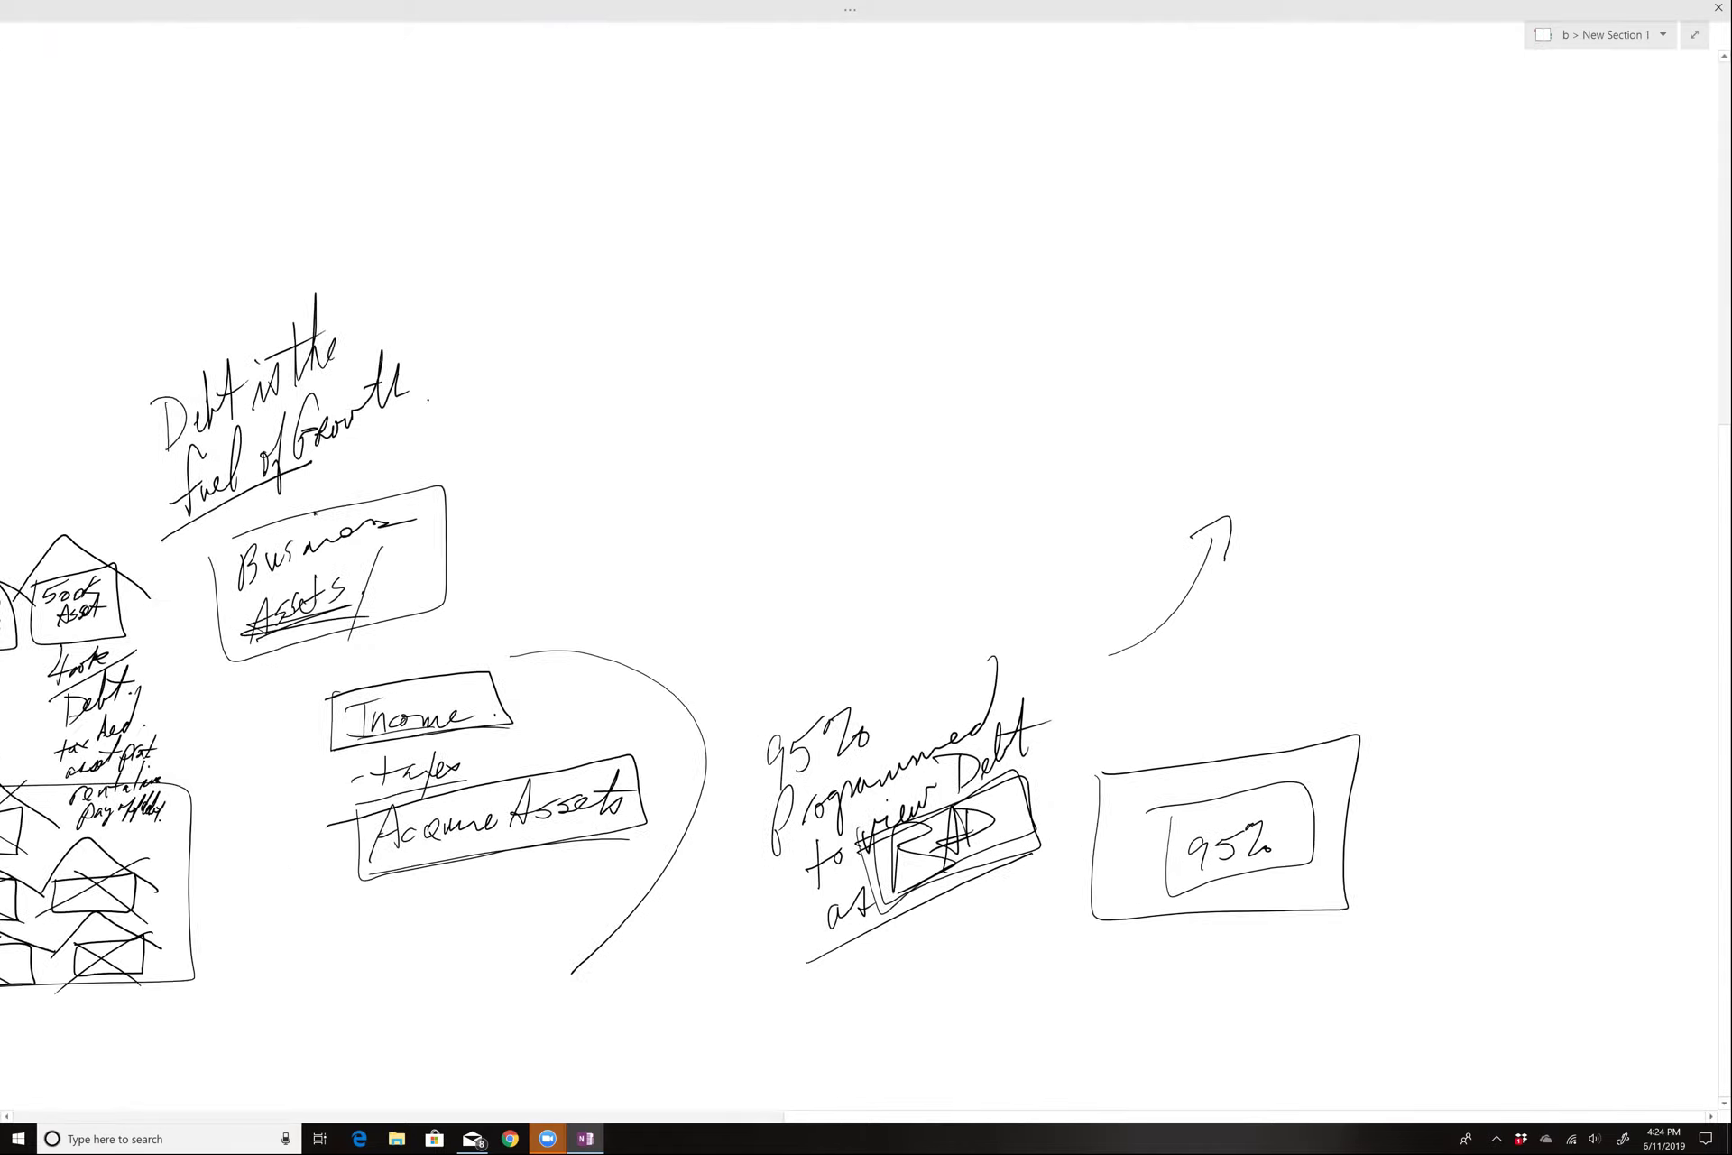